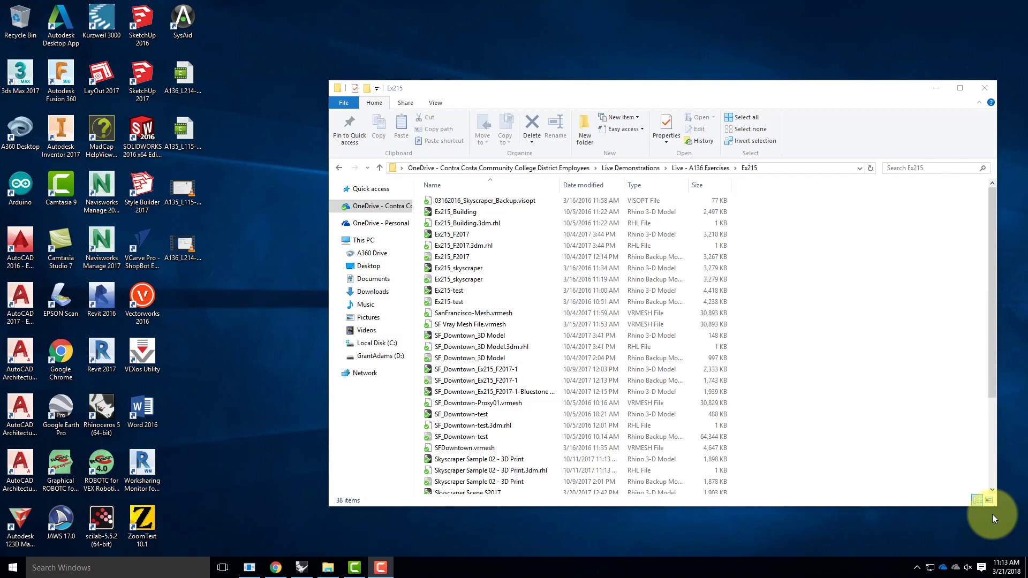
Switch to Rhinoceros and maximize the Perspective view of the skyscraper model, framed from above.
{"action": "left_click", "coordinate": [301, 567]}
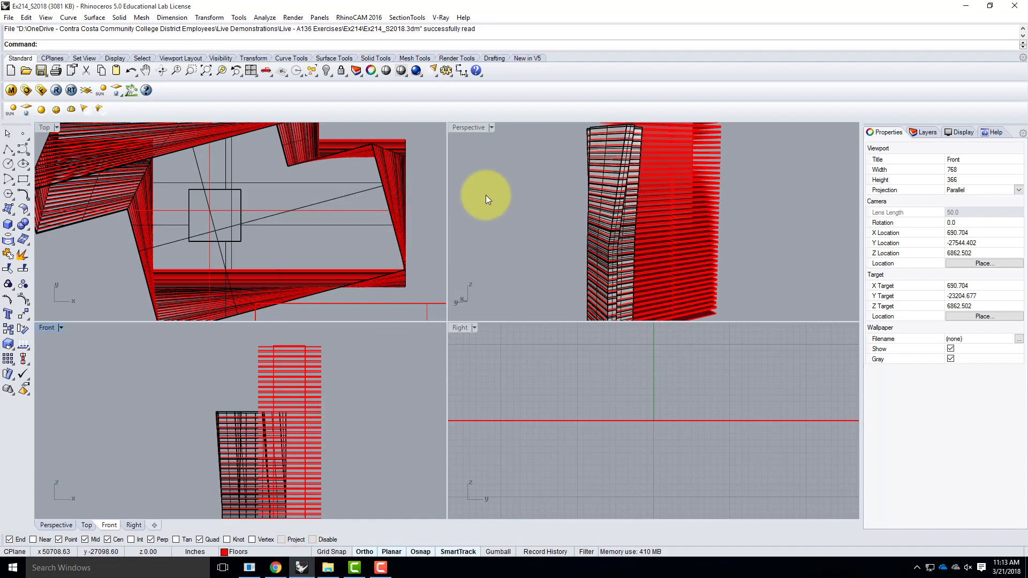
{"action": "scroll", "coordinate": [474, 188], "scroll_direction": "down", "scroll_amount": 6}
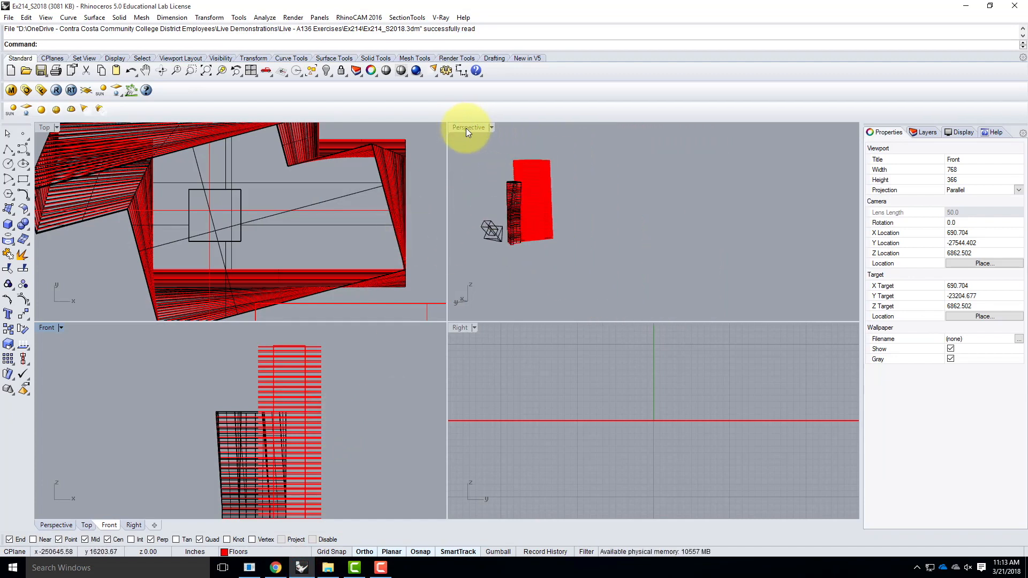
{"action": "double_click", "coordinate": [465, 127]}
{"action": "right_click_drag", "start_coordinate": [258, 282], "coordinate": [612, 161]}
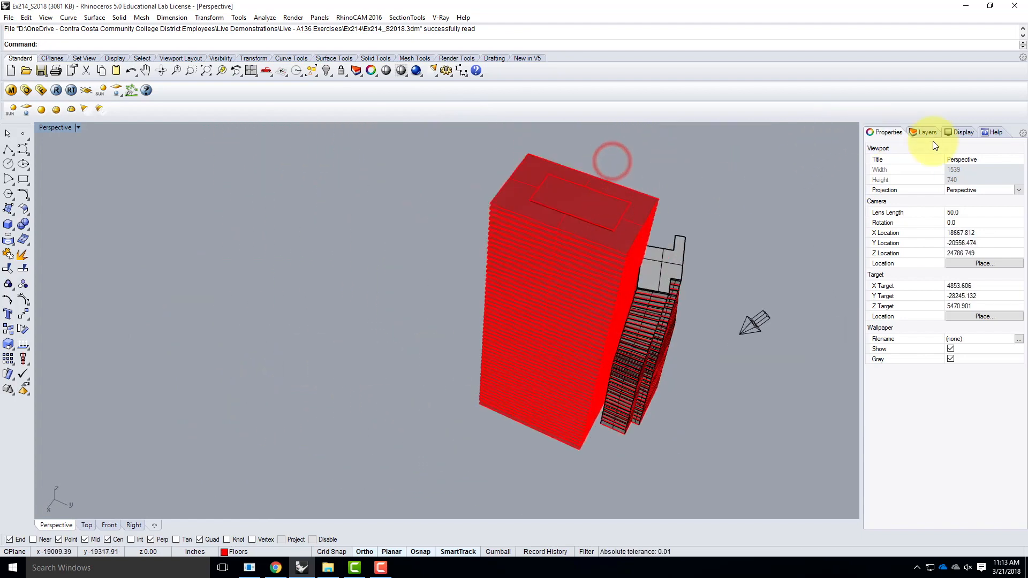
Show the layer list and delete the oversized block of stacked red floor surfaces beside the tower.
{"action": "left_click", "coordinate": [925, 132]}
{"action": "left_click", "coordinate": [590, 171]}
{"action": "left_click", "coordinate": [601, 153]}
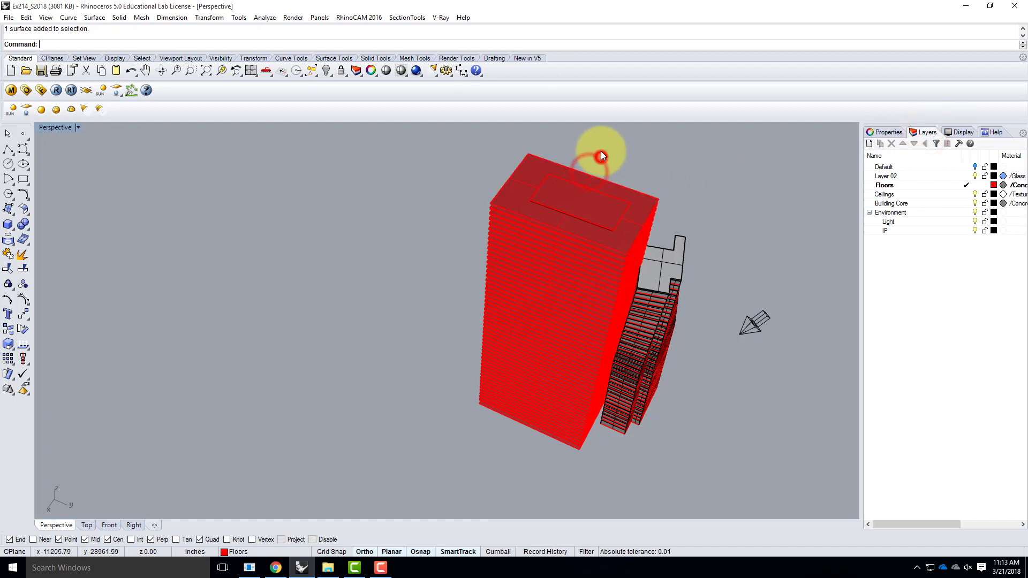
{"action": "left_click_drag", "start_coordinate": [601, 151], "coordinate": [585, 185]}
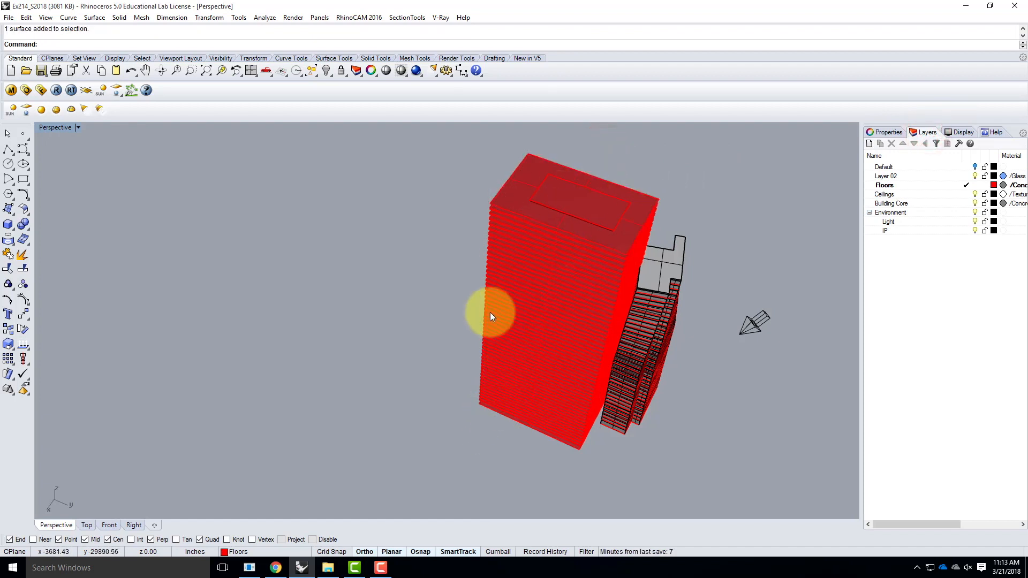
{"action": "right_click_drag", "start_coordinate": [490, 312], "coordinate": [486, 343]}
{"action": "left_click_drag", "start_coordinate": [579, 139], "coordinate": [463, 457]}
{"action": "key", "text": "Delete"}
Show the Default layer to view the other tower studies, and hide it again.
{"action": "scroll", "coordinate": [636, 335], "scroll_direction": "down", "scroll_amount": 2}
{"action": "scroll", "coordinate": [637, 335], "scroll_direction": "up", "scroll_amount": 4}
{"action": "right_click_drag", "start_coordinate": [678, 335], "coordinate": [393, 282]}
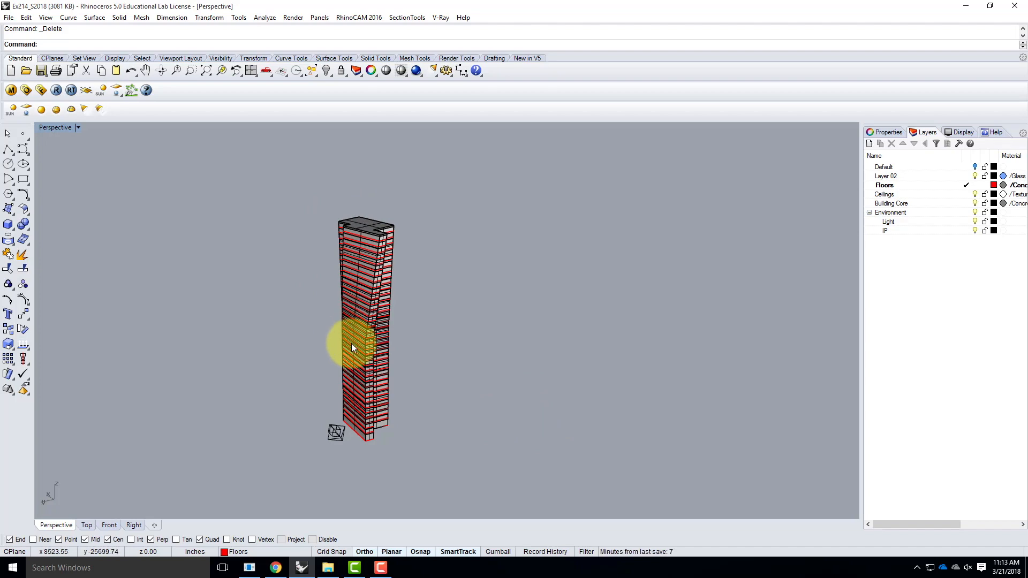
{"action": "left_click", "coordinate": [975, 166]}
{"action": "scroll", "coordinate": [608, 345], "scroll_direction": "down", "scroll_amount": 5}
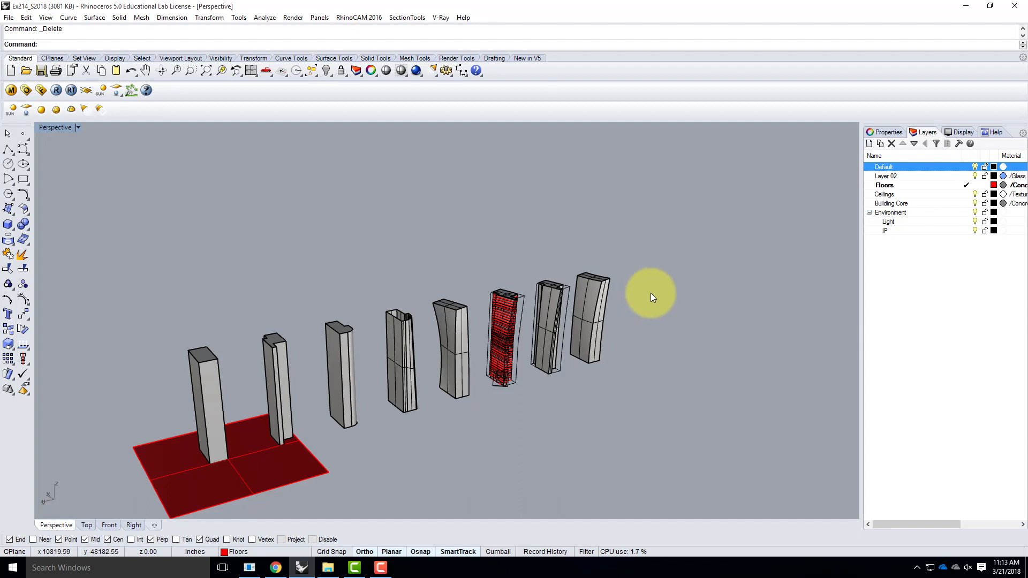
{"action": "left_click", "coordinate": [976, 167]}
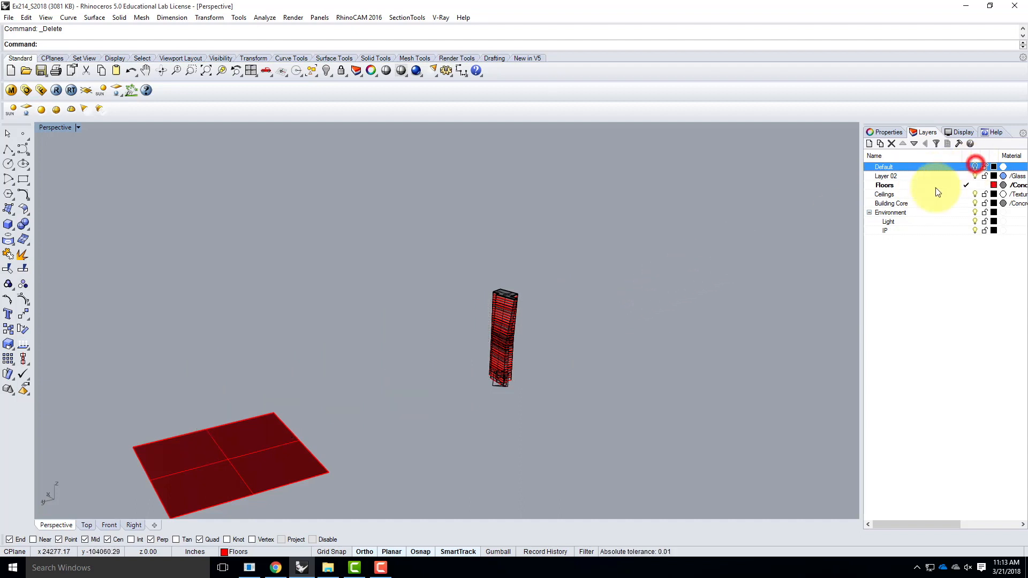
Select the whole tower with its floors, ceilings and core, and copy it to the clipboard.
{"action": "scroll", "coordinate": [532, 331], "scroll_direction": "up", "scroll_amount": 6}
{"action": "right_click_drag", "start_coordinate": [558, 410], "coordinate": [524, 395]}
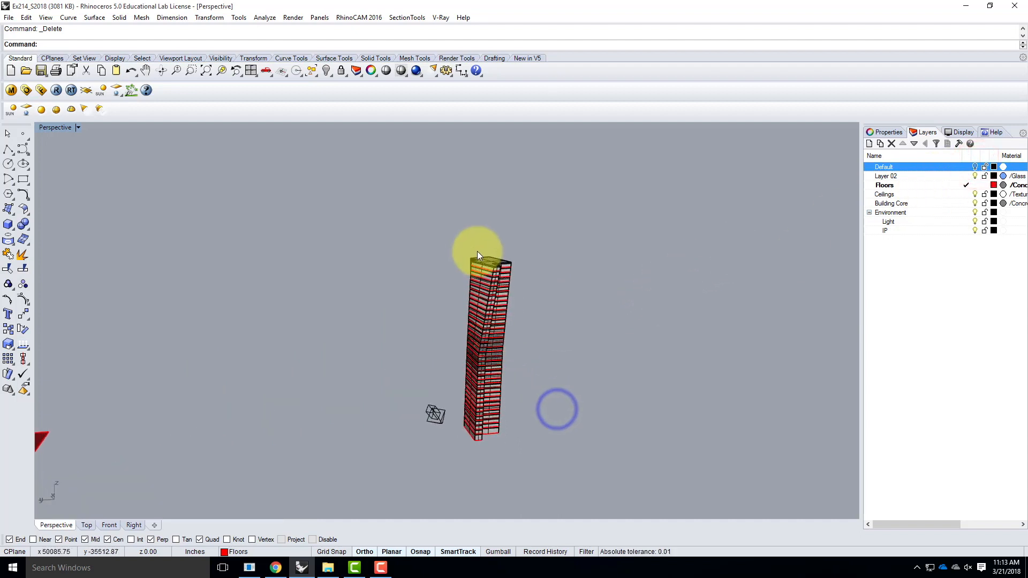
{"action": "left_click_drag", "start_coordinate": [459, 234], "coordinate": [530, 496]}
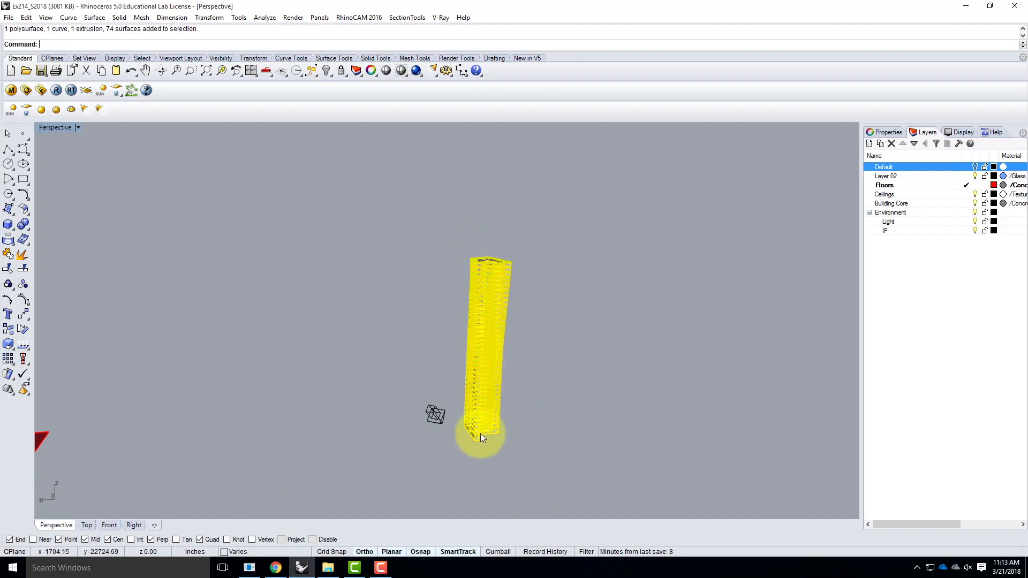
{"action": "left_click", "coordinate": [29, 17]}
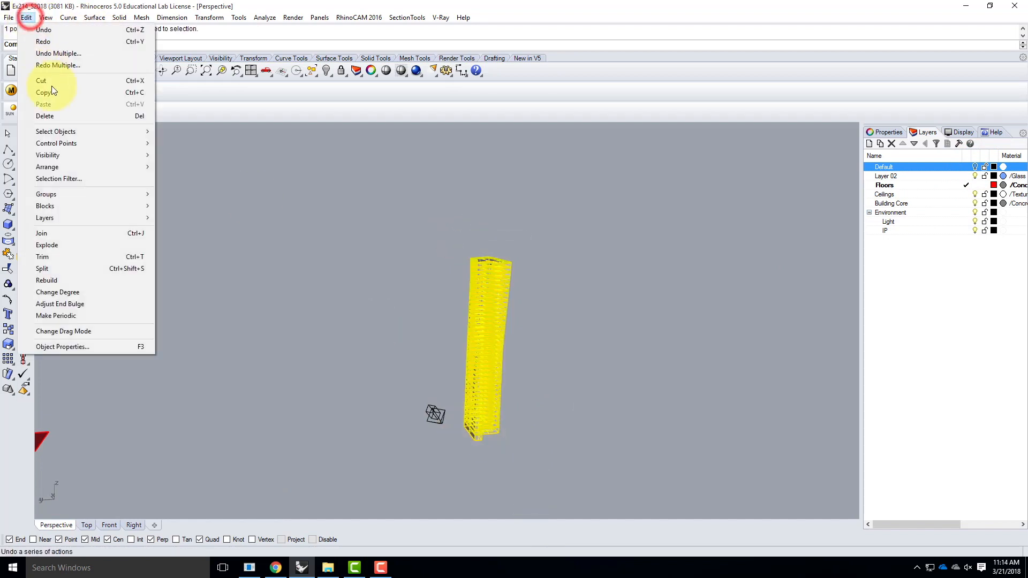
{"action": "left_click", "coordinate": [55, 95]}
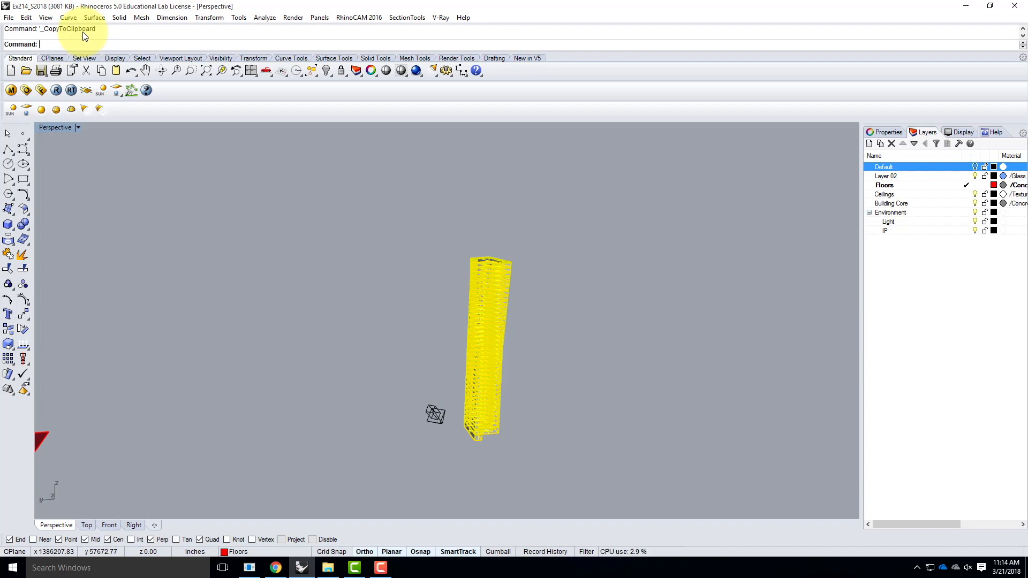
Create a new file from the Large Objects - Inches template without saving changes to Ex214_S2018.
{"action": "left_click", "coordinate": [9, 18]}
{"action": "left_click", "coordinate": [25, 30]}
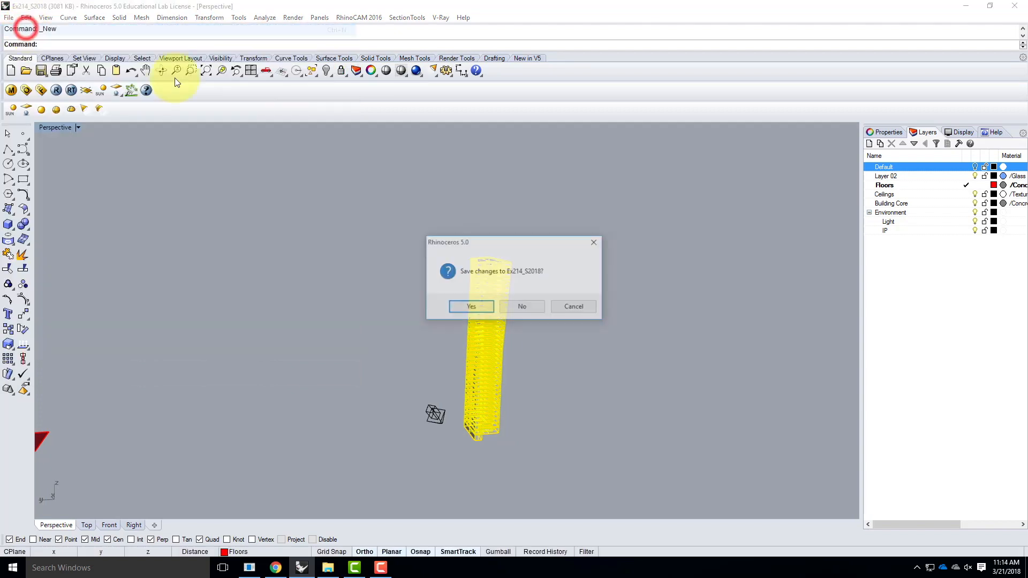
{"action": "left_click", "coordinate": [527, 307]}
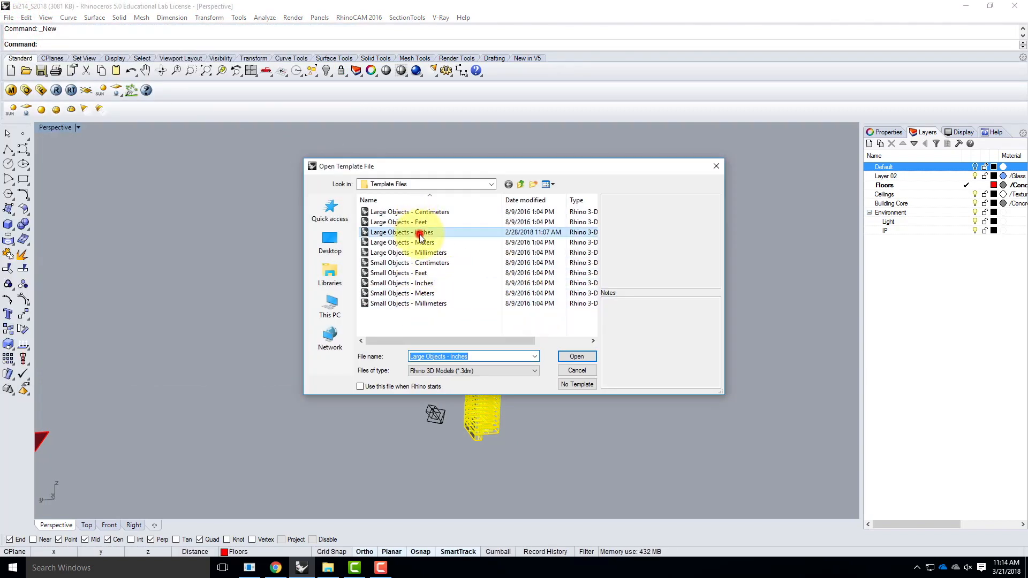
{"action": "double_click", "coordinate": [420, 233]}
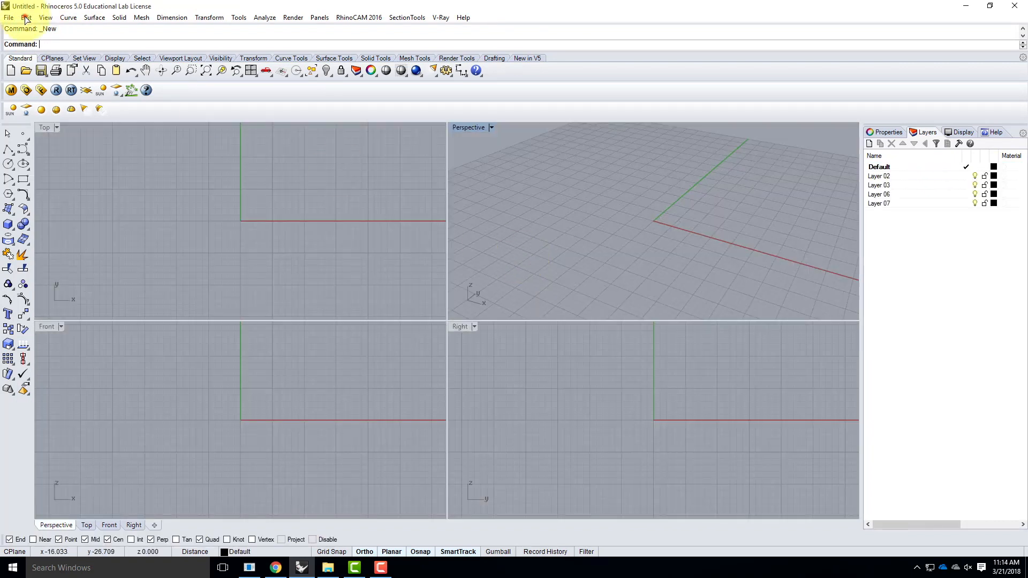
Paste the copied tower into the new file and zoom the Perspective view to its extents.
{"action": "left_click", "coordinate": [26, 19]}
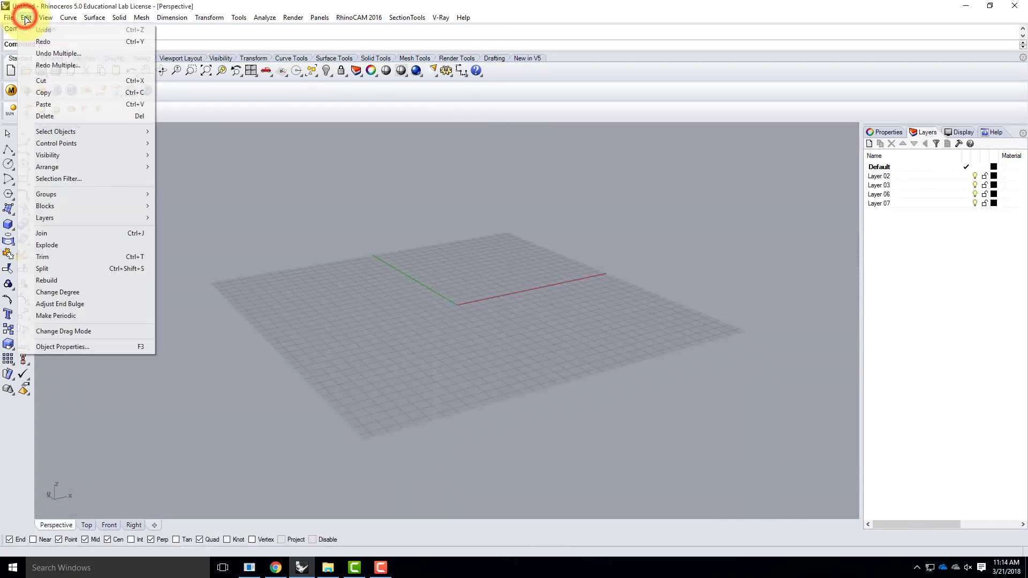
{"action": "left_click", "coordinate": [47, 101]}
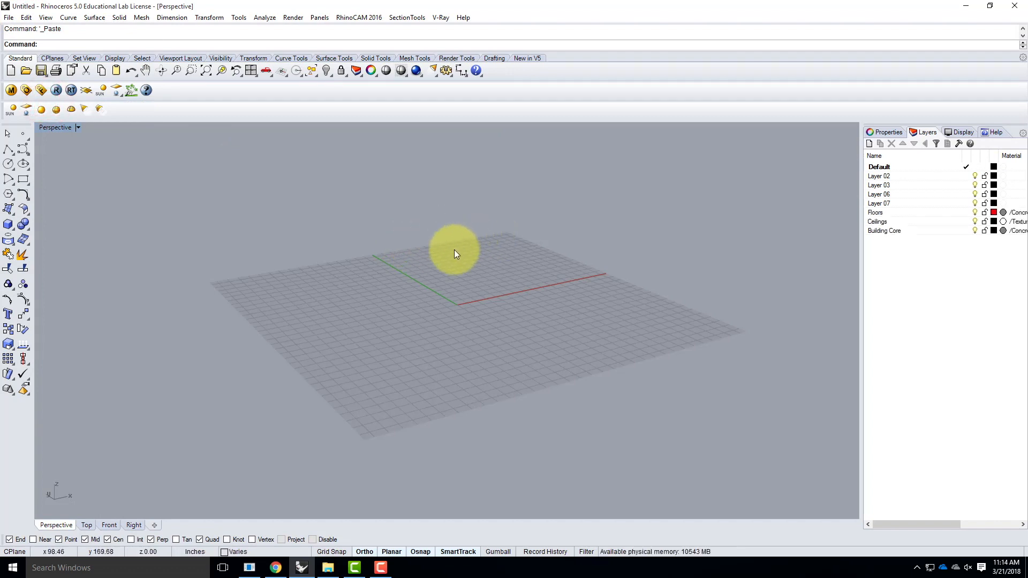
{"action": "scroll", "coordinate": [330, 367], "scroll_direction": "down", "scroll_amount": 3}
{"action": "scroll", "coordinate": [329, 362], "scroll_direction": "down", "scroll_amount": 3}
{"action": "scroll", "coordinate": [406, 338], "scroll_direction": "up", "scroll_amount": 2}
{"action": "scroll", "coordinate": [443, 317], "scroll_direction": "down", "scroll_amount": 2}
{"action": "type", "text": "z"}
{"action": "key", "text": "Return"}
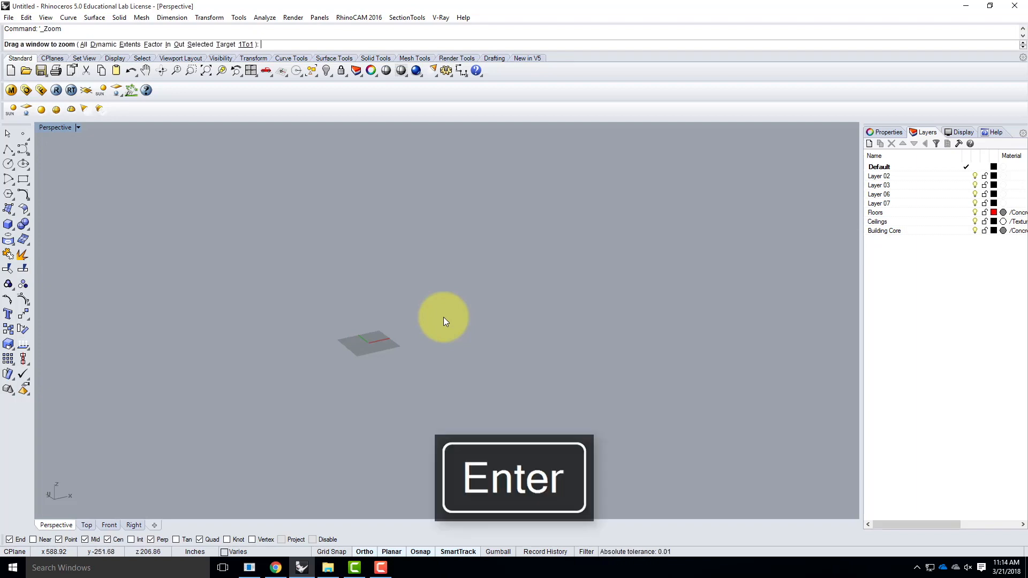
{"action": "type", "text": "e"}
{"action": "key", "text": "Return"}
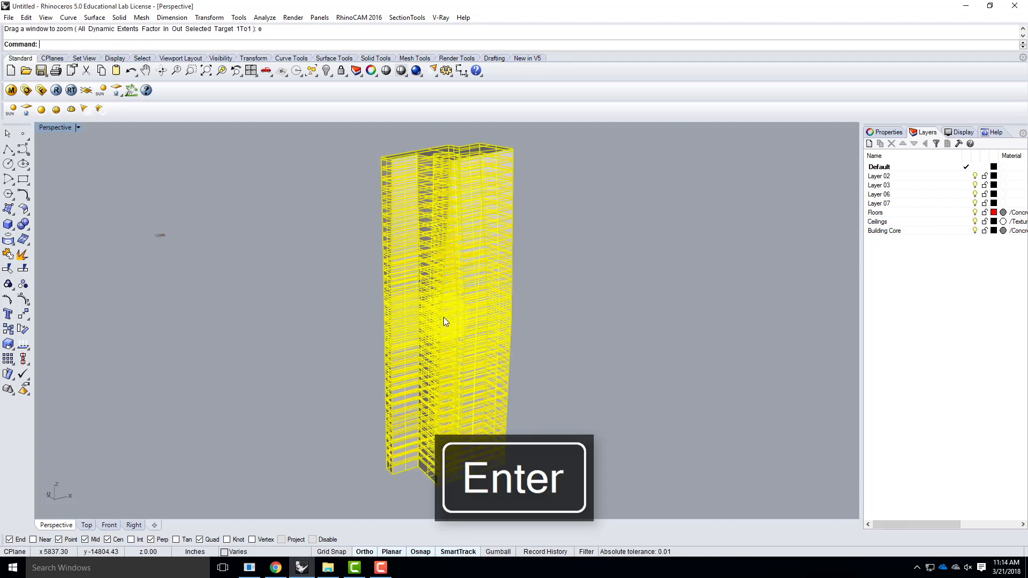
Move the entire tower from its lowest front base corner to the origin at 0,0,0.
{"action": "scroll", "coordinate": [429, 316], "scroll_direction": "down", "scroll_amount": 3}
{"action": "left_click", "coordinate": [386, 347]}
{"action": "scroll", "coordinate": [355, 371], "scroll_direction": "down", "scroll_amount": 5}
{"action": "right_click_drag", "start_coordinate": [354, 373], "coordinate": [463, 386]}
{"action": "left_click_drag", "start_coordinate": [374, 258], "coordinate": [503, 435]}
{"action": "scroll", "coordinate": [442, 419], "scroll_direction": "up", "scroll_amount": 8}
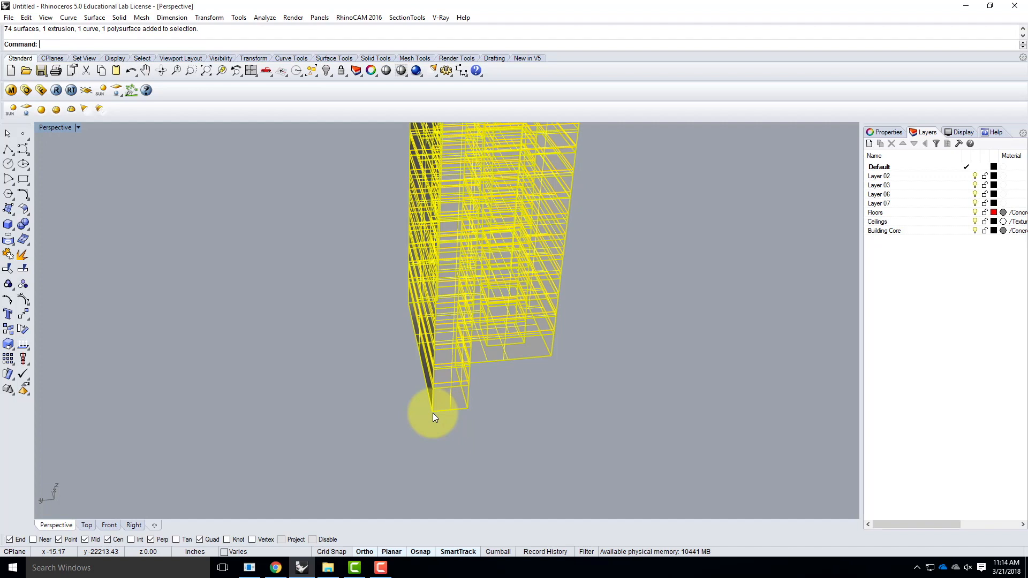
{"action": "type", "text": "move"}
{"action": "key", "text": "Return"}
{"action": "left_click", "coordinate": [433, 413]}
{"action": "type", "text": "0"}
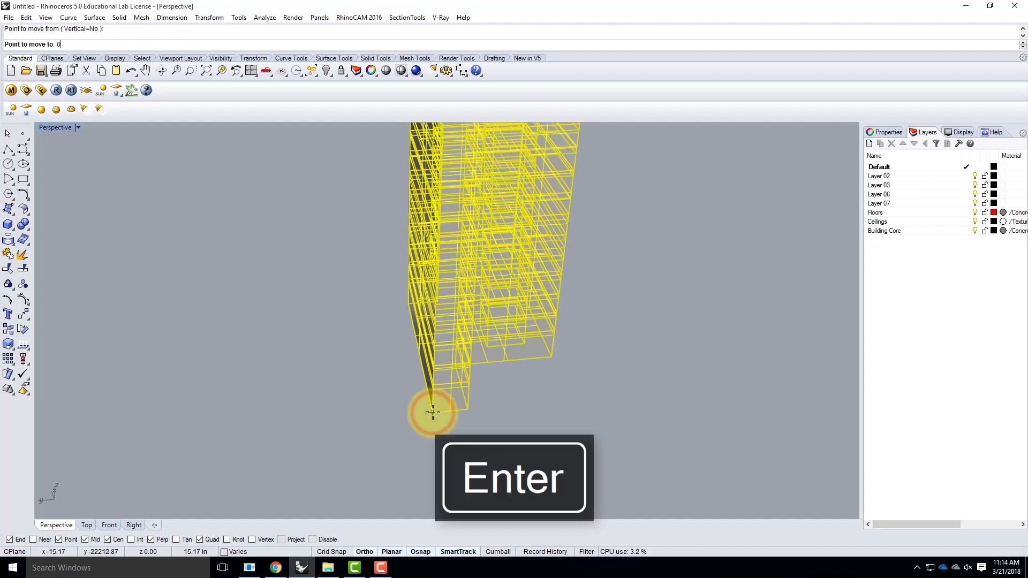
{"action": "type", "text": ",0,0,"}
{"action": "key", "text": "Return"}
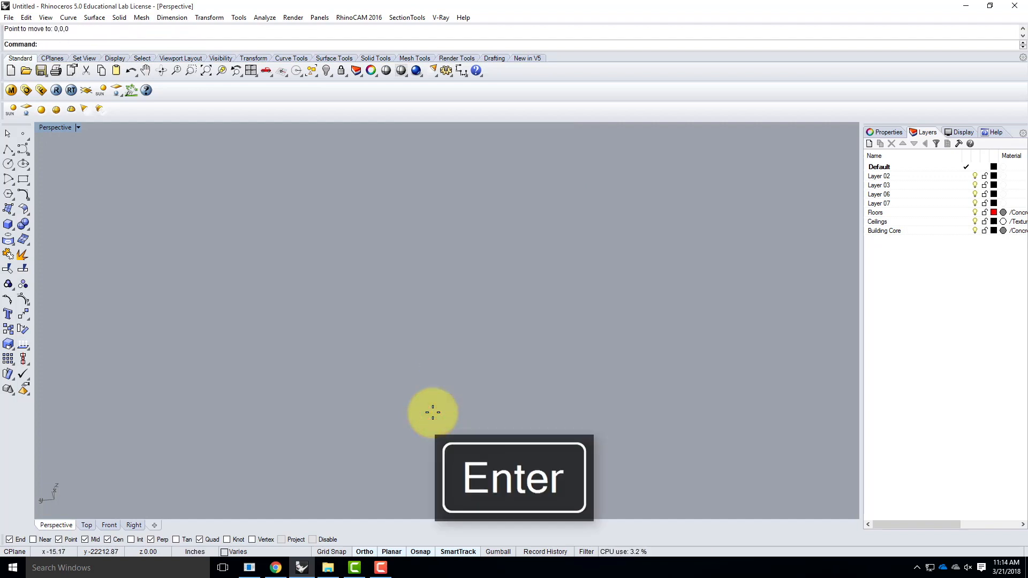
Zoom to the moved tower and examine how its base corner sits at the grid origin.
{"action": "type", "text": "z"}
{"action": "key", "text": "Return"}
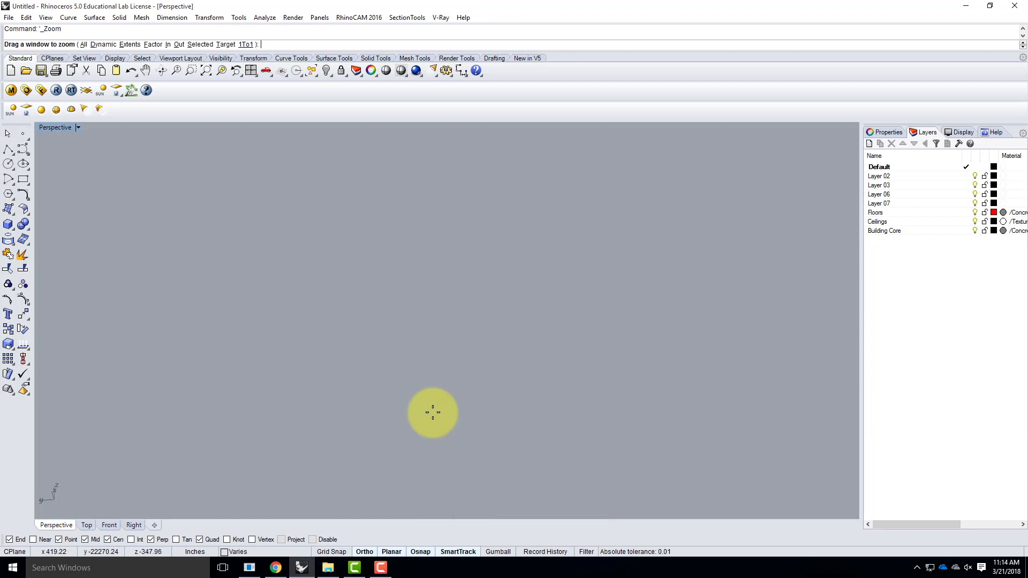
{"action": "type", "text": "s"}
{"action": "key", "text": "Return"}
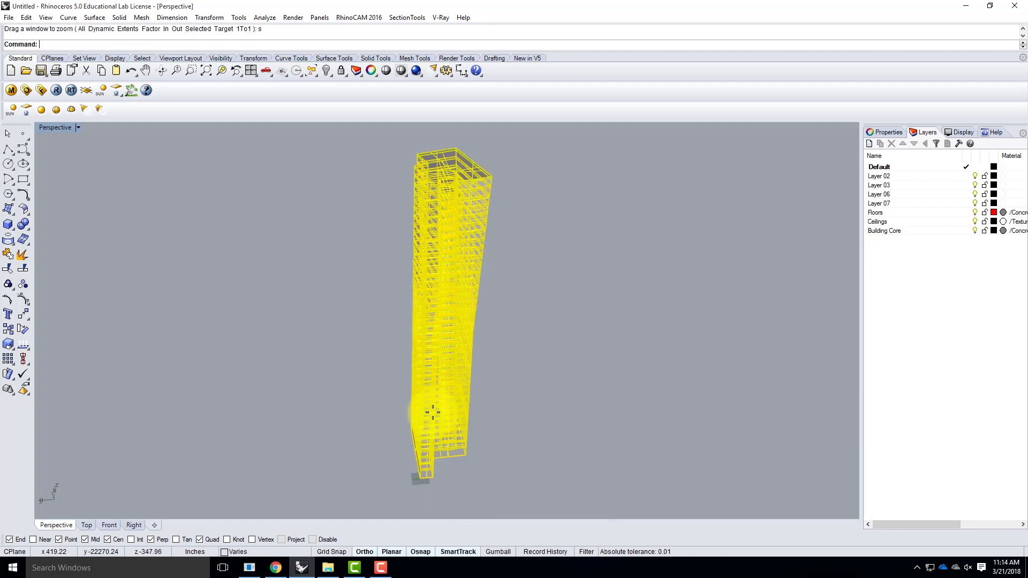
{"action": "left_click", "coordinate": [524, 379]}
{"action": "scroll", "coordinate": [432, 442], "scroll_direction": "up", "scroll_amount": 5}
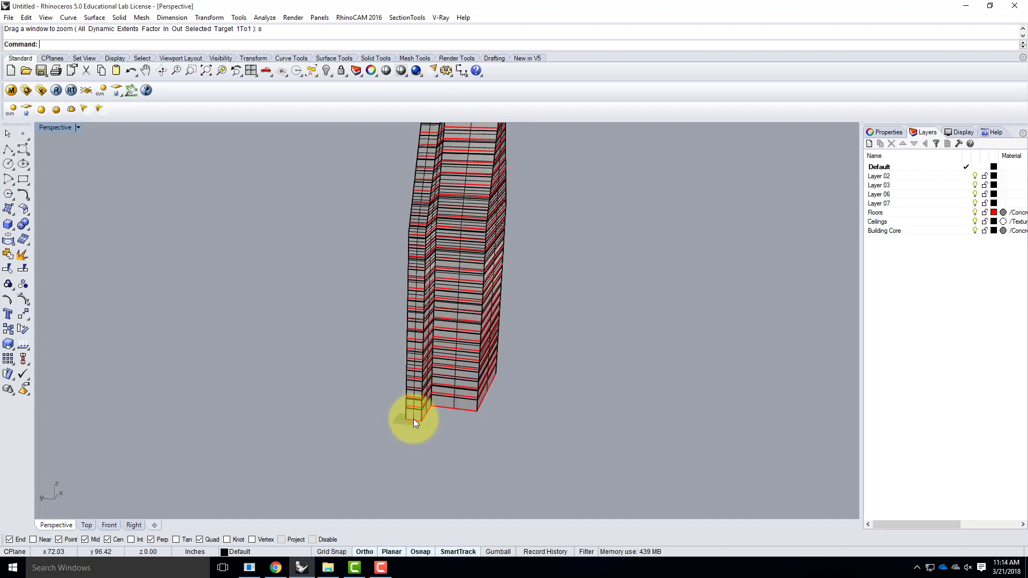
{"action": "scroll", "coordinate": [419, 421], "scroll_direction": "up", "scroll_amount": 5}
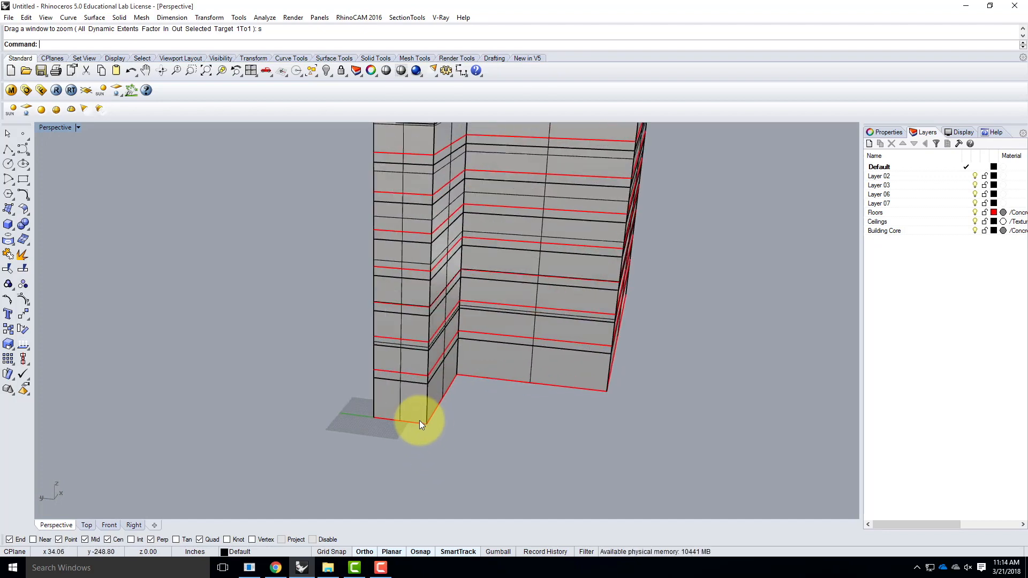
{"action": "scroll", "coordinate": [388, 423], "scroll_direction": "down", "scroll_amount": 5}
{"action": "scroll", "coordinate": [388, 423], "scroll_direction": "down", "scroll_amount": 3}
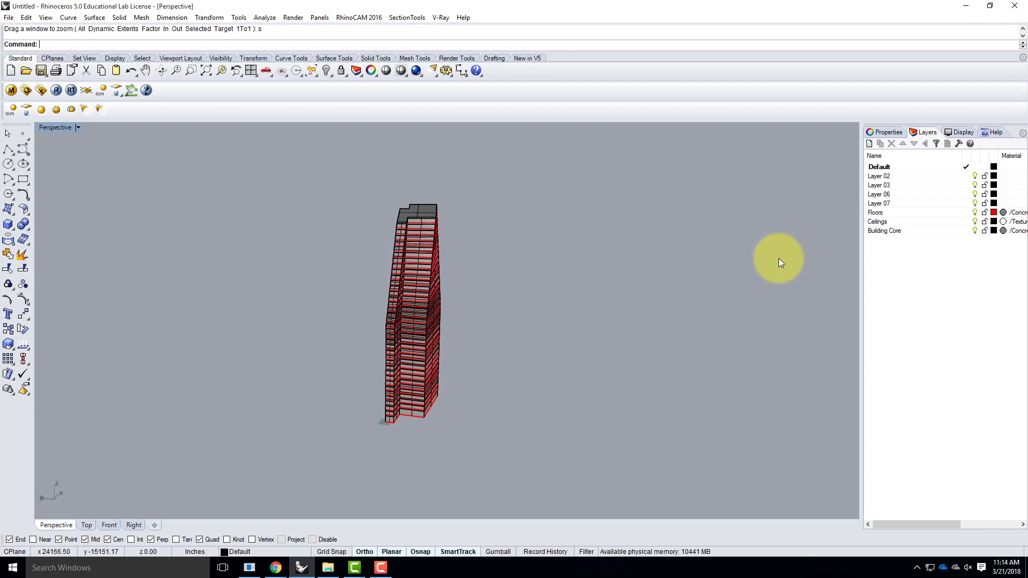
{"action": "right_click_drag", "start_coordinate": [389, 237], "coordinate": [486, 244]}
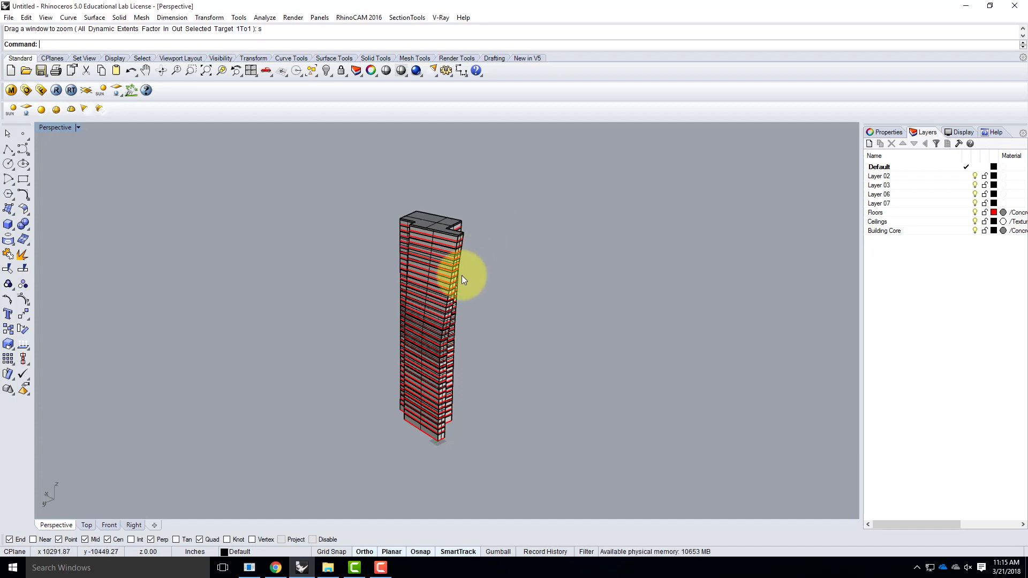
{"action": "left_click", "coordinate": [887, 213]}
{"action": "left_click", "coordinate": [889, 222]}
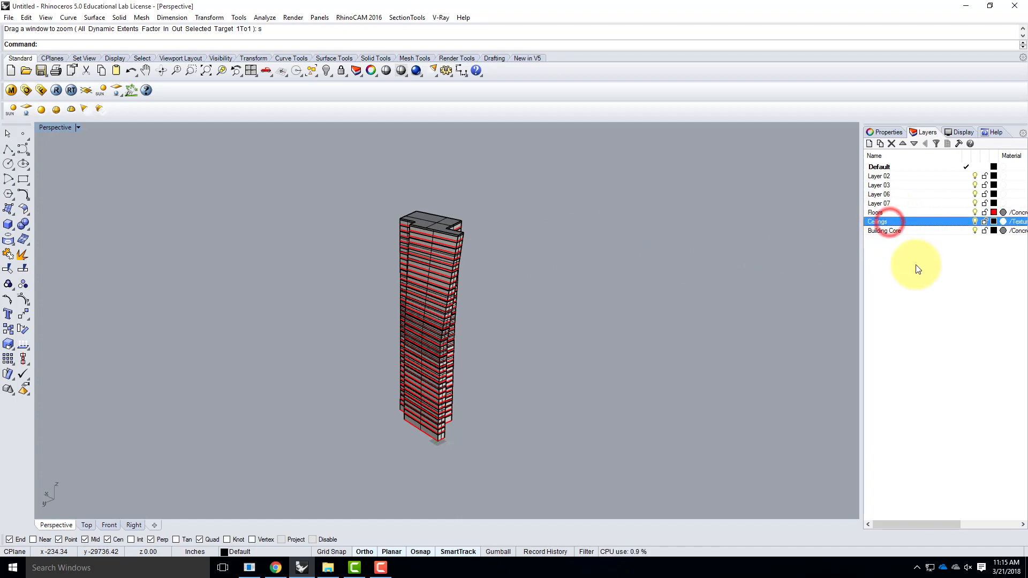
{"action": "left_click", "coordinate": [899, 231]}
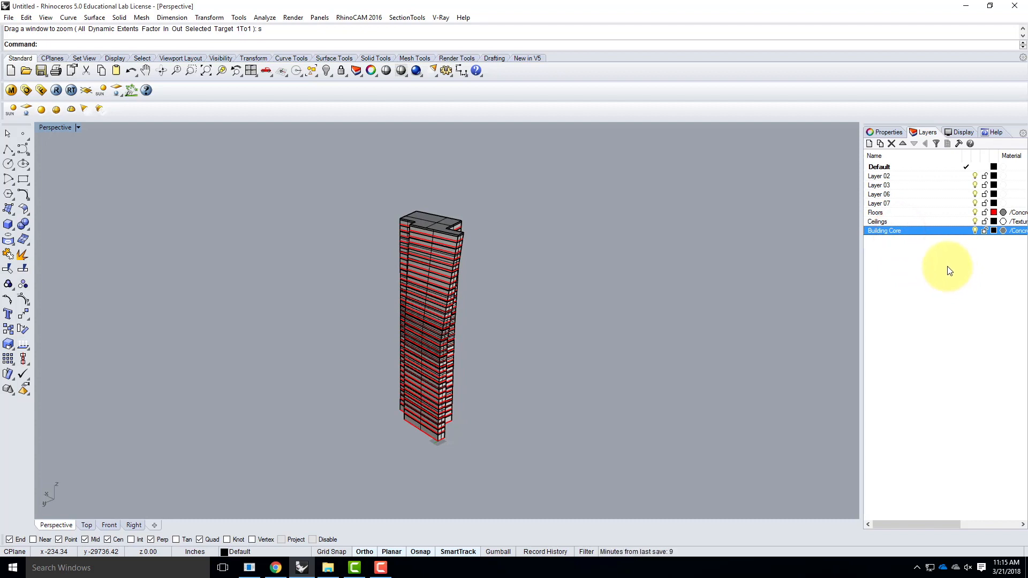
Rename Layer 02 as Skin, leaving its visibility switched on.
{"action": "left_click", "coordinate": [975, 176]}
{"action": "left_click", "coordinate": [975, 176]}
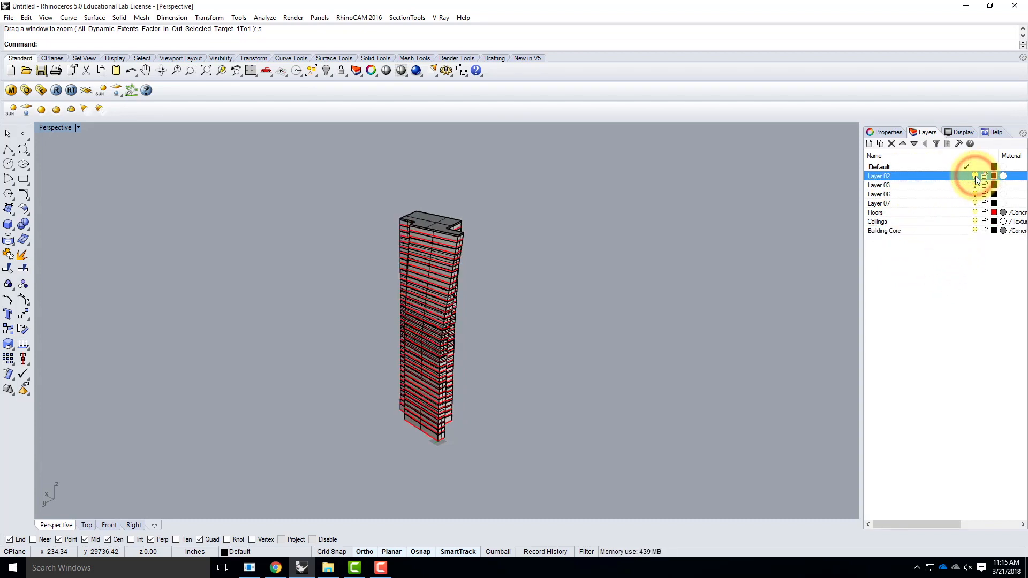
{"action": "left_click", "coordinate": [975, 176]}
{"action": "left_click", "coordinate": [976, 176]}
{"action": "left_click", "coordinate": [883, 175]}
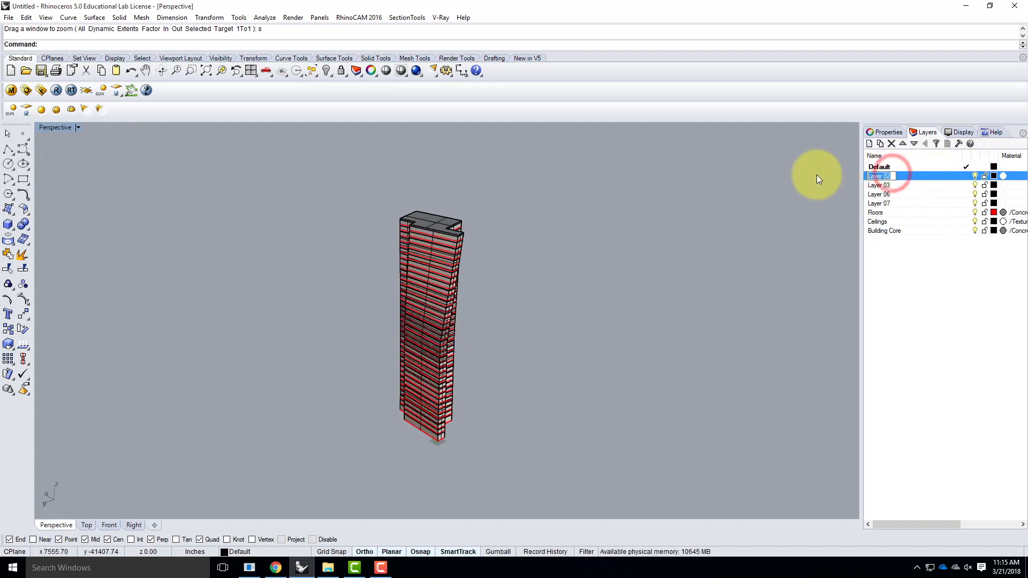
{"action": "type", "text": "Skin"}
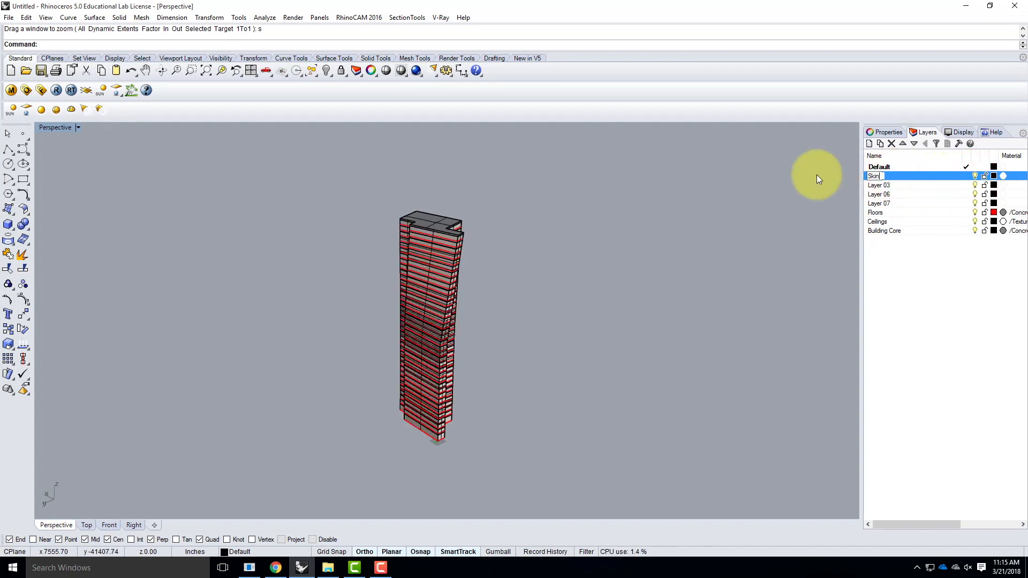
Delete the unused layers Layer 03, Layer 06 and Layer 07.
{"action": "left_click", "coordinate": [887, 186]}
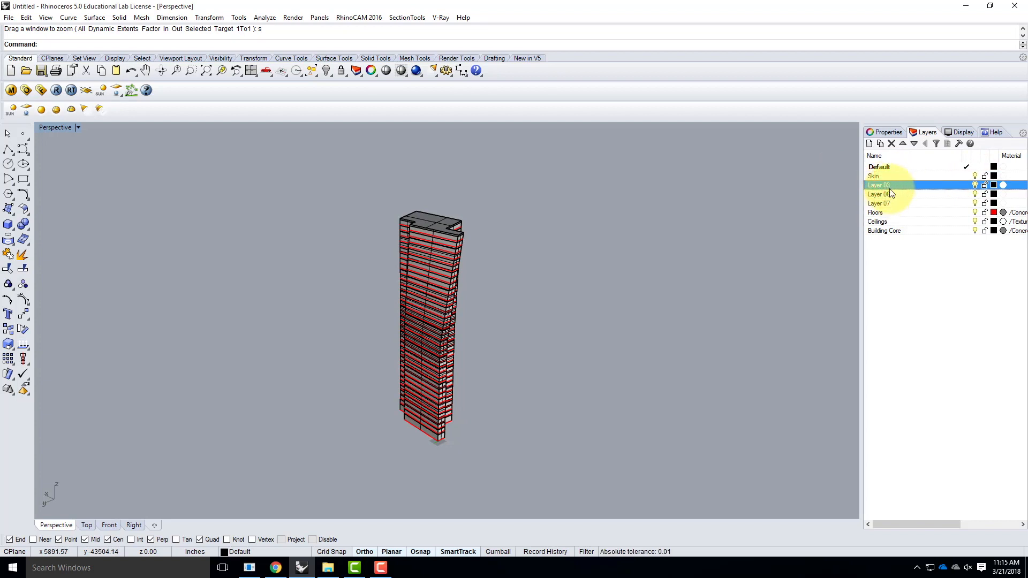
{"action": "left_click", "coordinate": [893, 205], "text": "shift"}
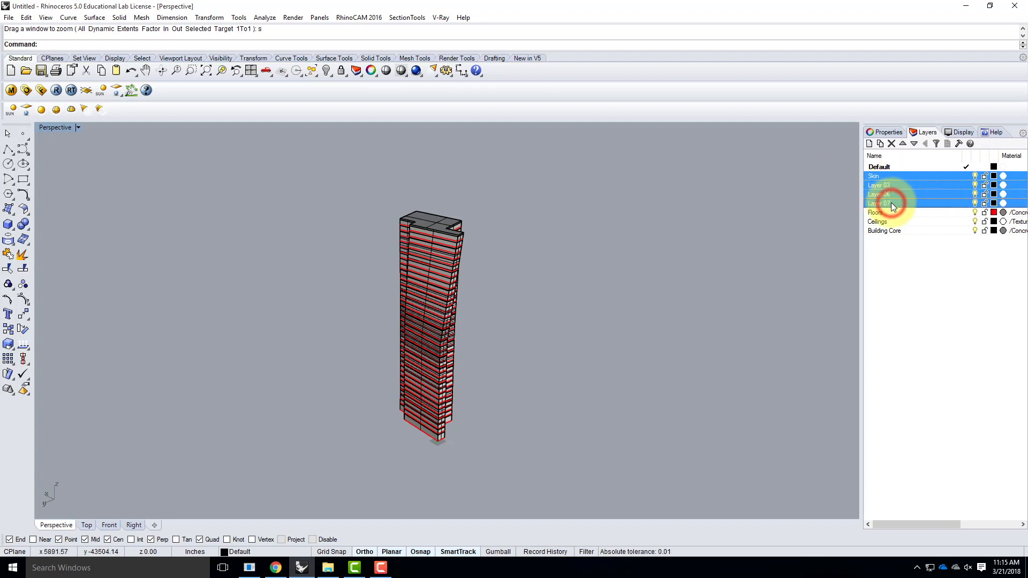
{"action": "left_click", "coordinate": [893, 186]}
{"action": "left_click", "coordinate": [917, 188]}
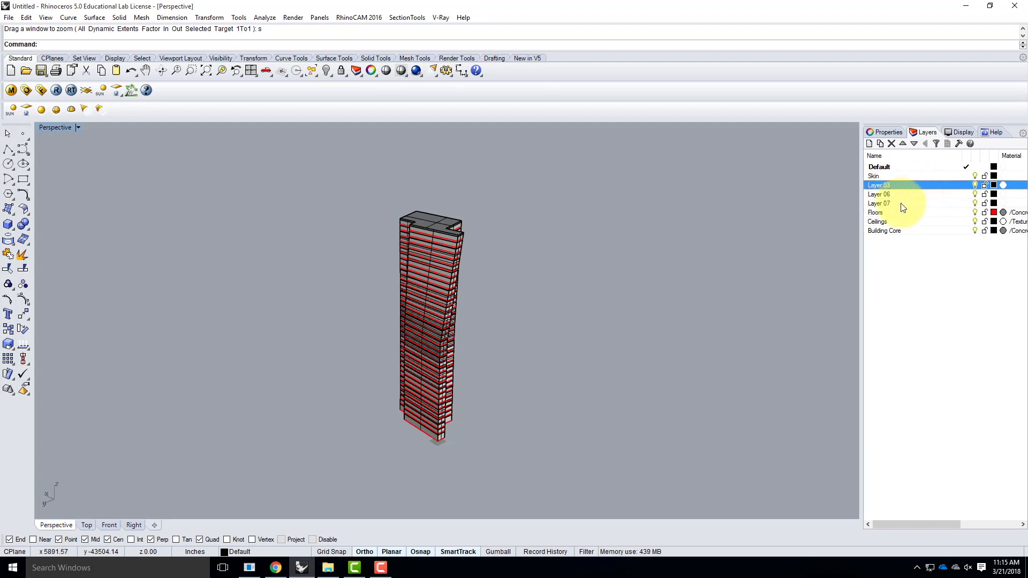
{"action": "left_click", "coordinate": [901, 203], "text": "shift"}
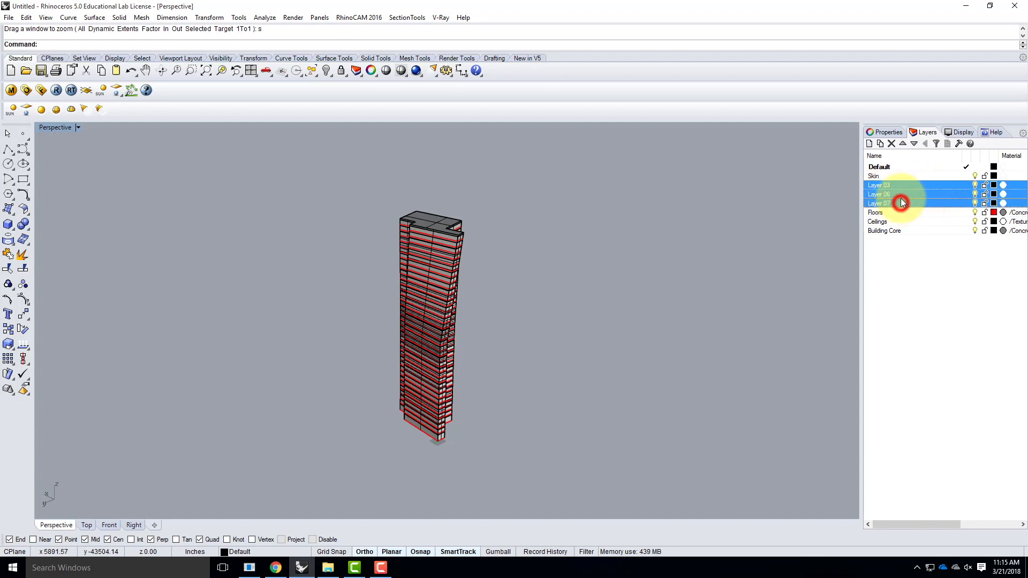
{"action": "left_click", "coordinate": [890, 144]}
Rename the Default layer as Skyscraper.
{"action": "left_click", "coordinate": [887, 175]}
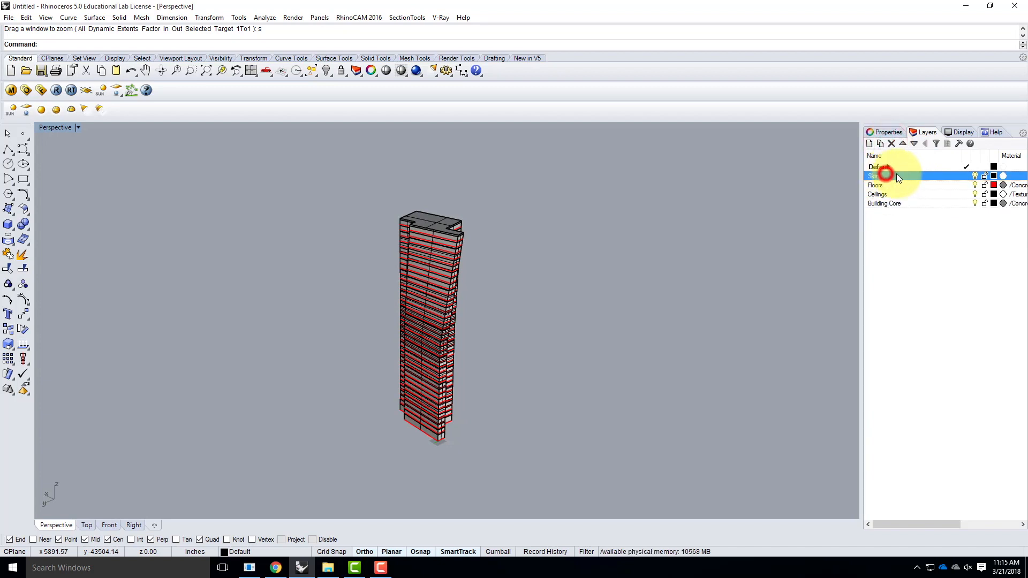
{"action": "left_click", "coordinate": [885, 167]}
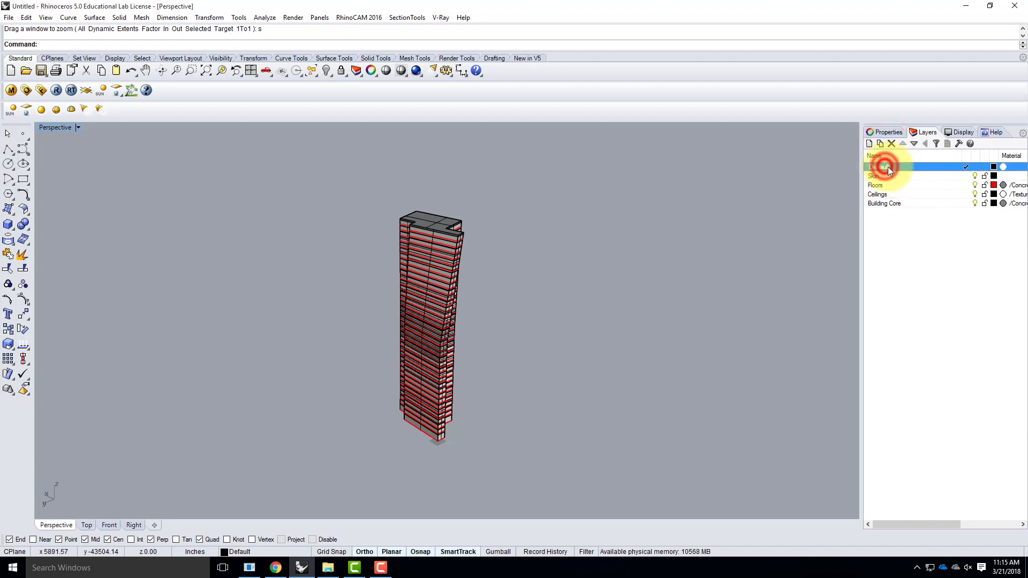
{"action": "left_click", "coordinate": [889, 167]}
{"action": "type", "text": "Skyscraper"}
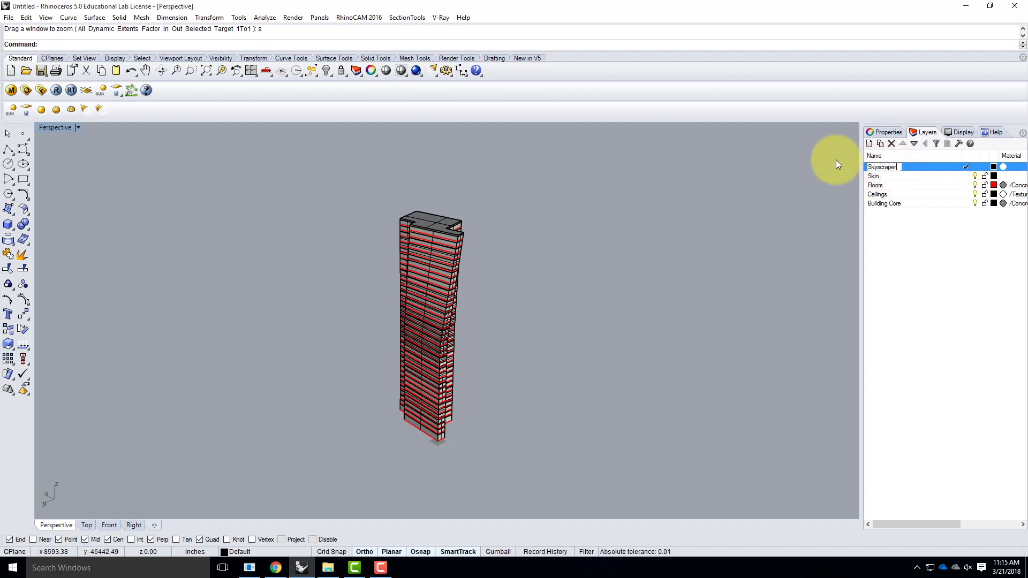
{"action": "left_click", "coordinate": [898, 234]}
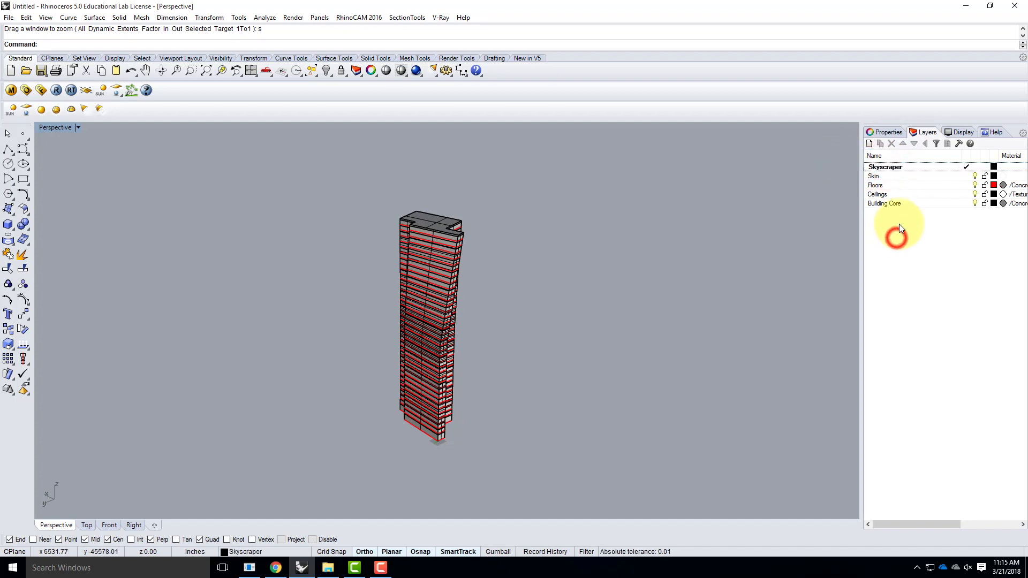
Nest the Skin, Floors, Ceilings and Building Core layers under the Skyscraper layer as sublayers.
{"action": "left_click", "coordinate": [880, 176]}
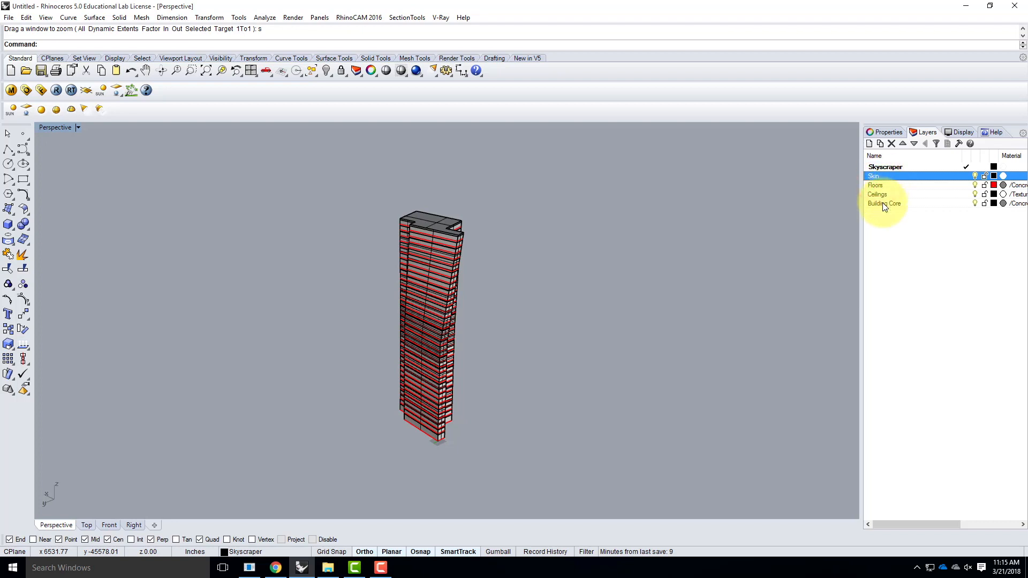
{"action": "left_click", "coordinate": [883, 204], "text": "shift"}
{"action": "left_click_drag", "start_coordinate": [876, 175], "coordinate": [885, 167]}
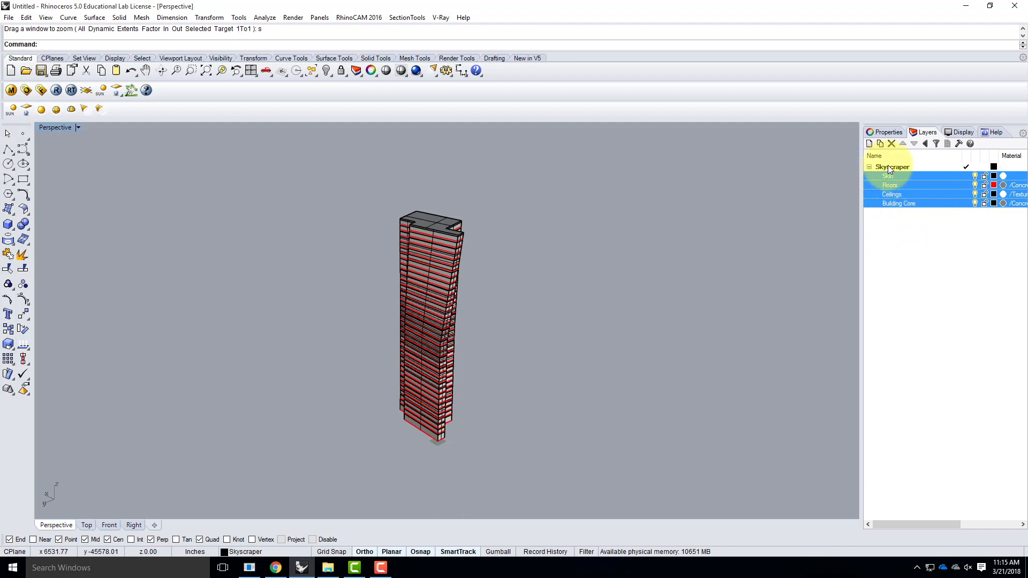
{"action": "left_click", "coordinate": [903, 250]}
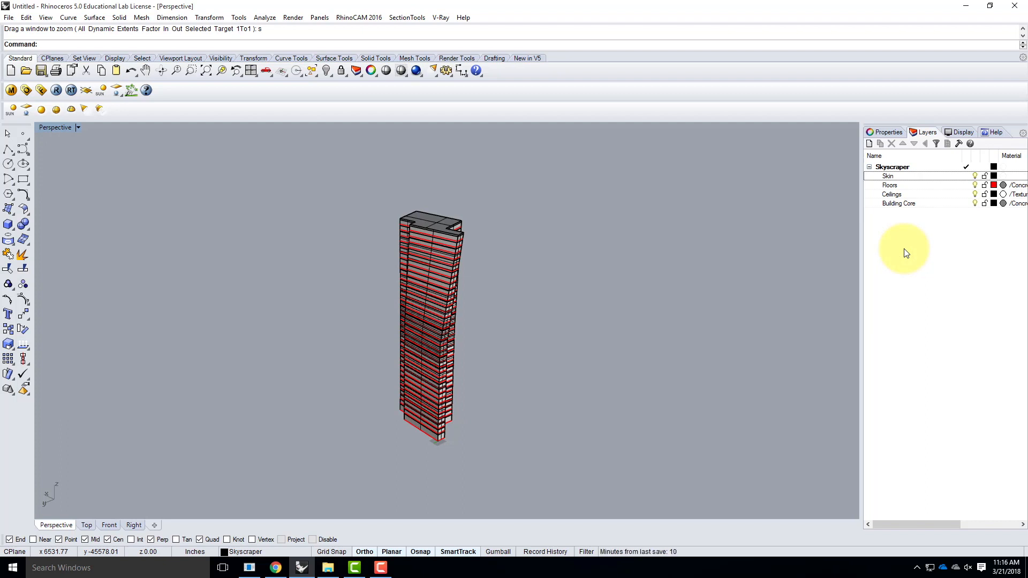
Check the model for leftover lights by selecting them all with the SelLight command.
{"action": "right_click_drag", "start_coordinate": [604, 232], "coordinate": [509, 293]}
{"action": "scroll", "coordinate": [481, 323], "scroll_direction": "up", "scroll_amount": 3}
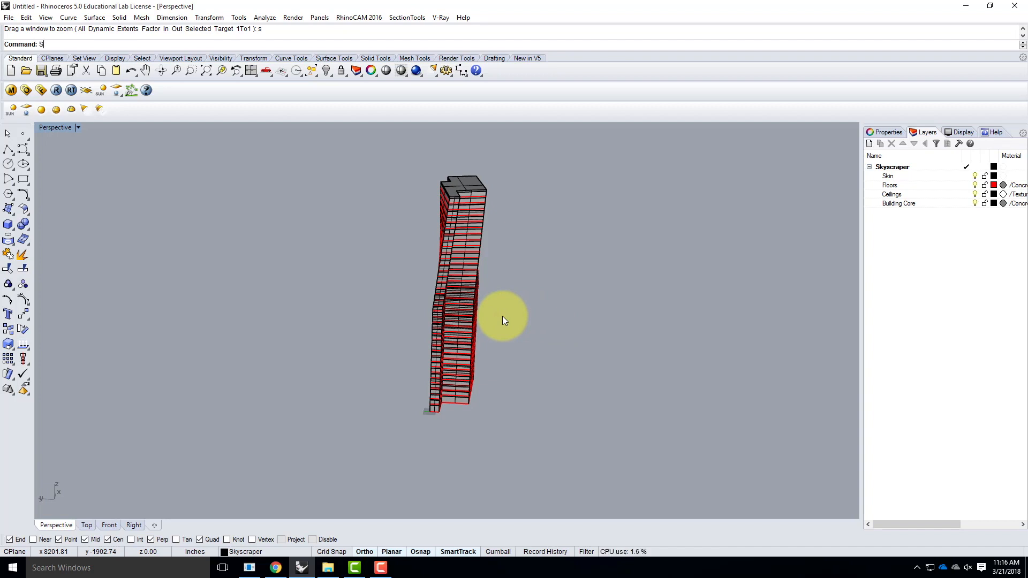
{"action": "type", "text": "Light"}
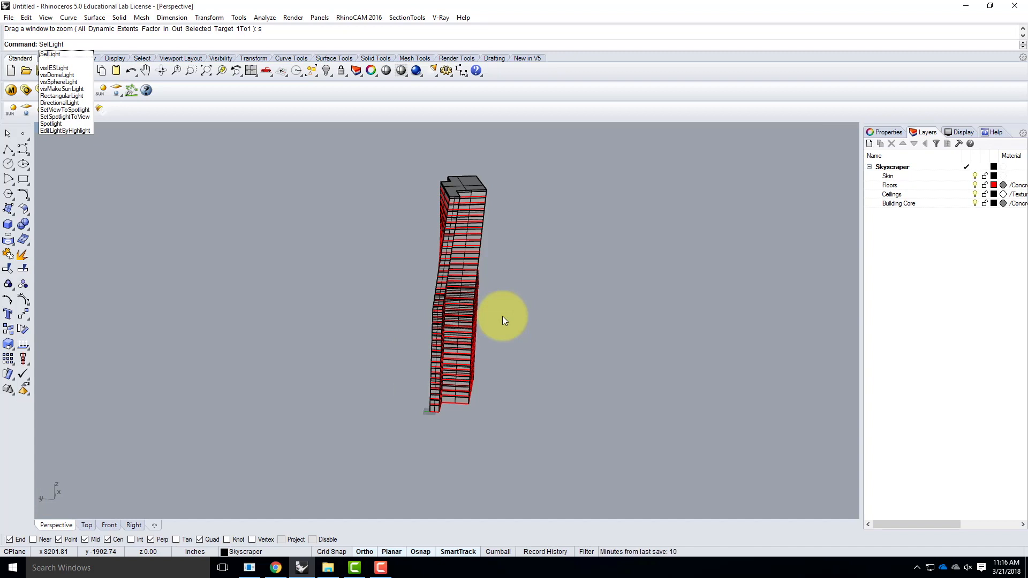
{"action": "key", "text": "Return"}
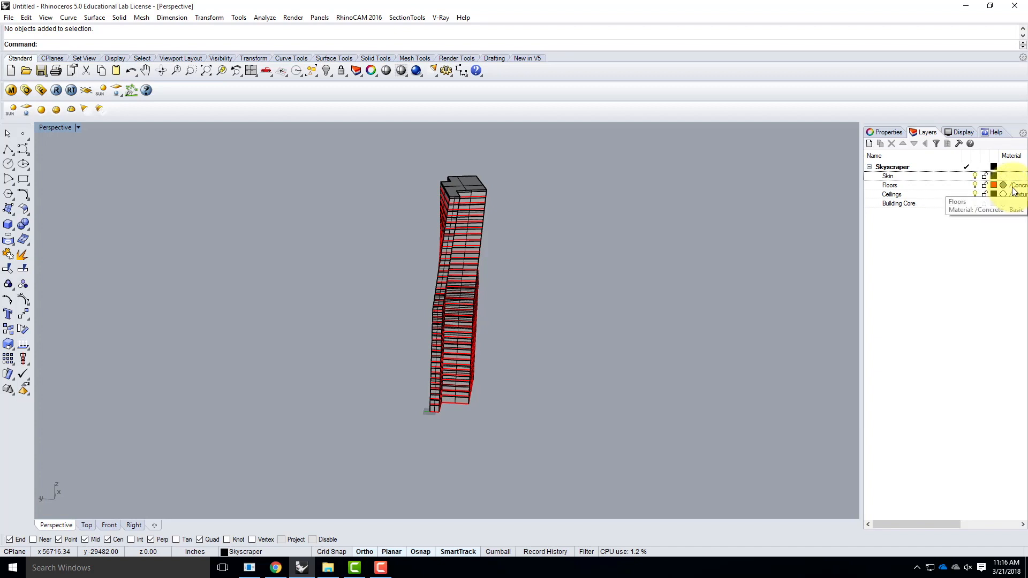
Switch to the course website in Chrome and open the Glass (By Popularity) category of the V-Ray Materials Library.
{"action": "left_click", "coordinate": [900, 177]}
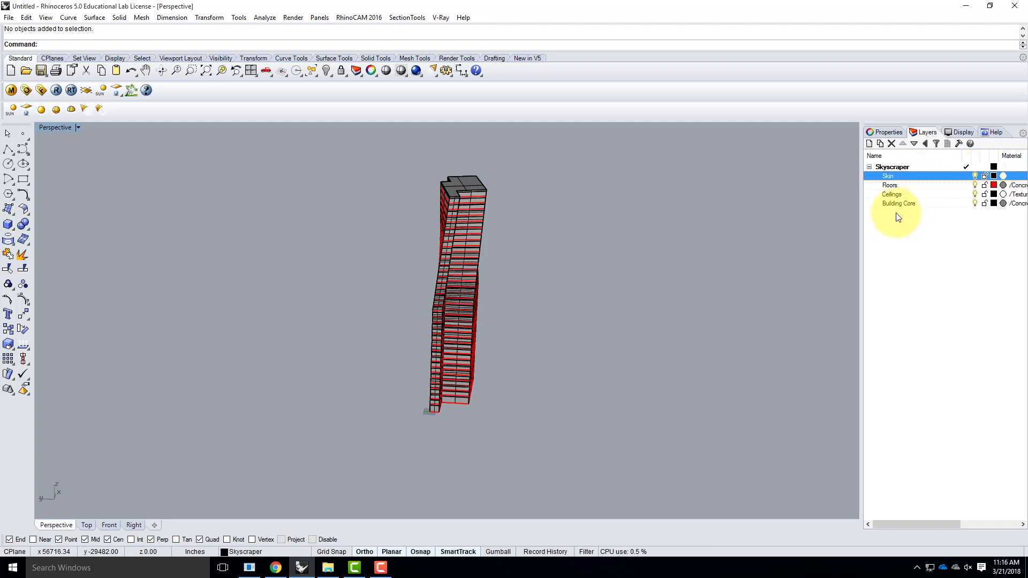
{"action": "left_click", "coordinate": [277, 568]}
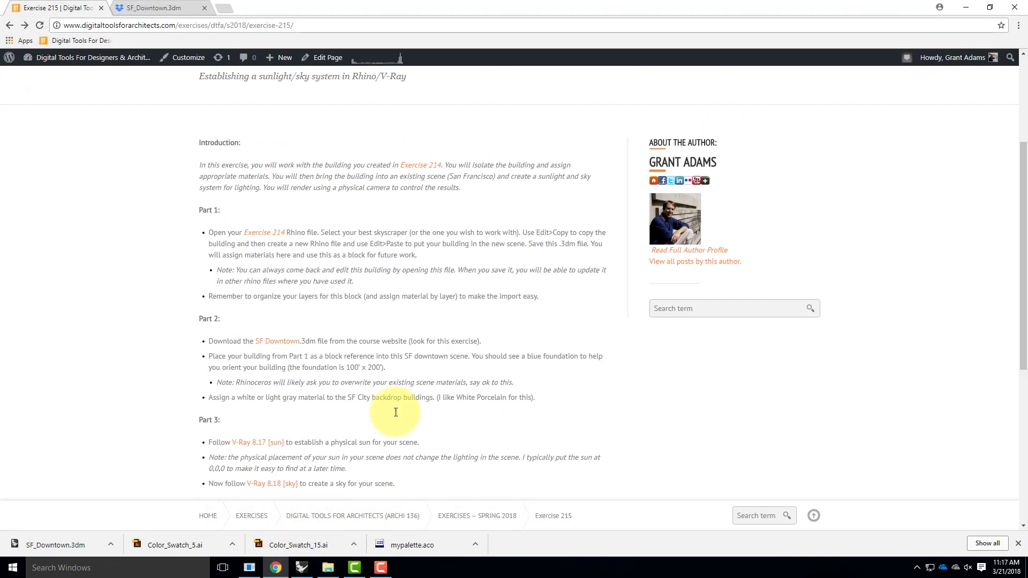
{"action": "scroll", "coordinate": [395, 412], "scroll_direction": "up", "scroll_amount": 5}
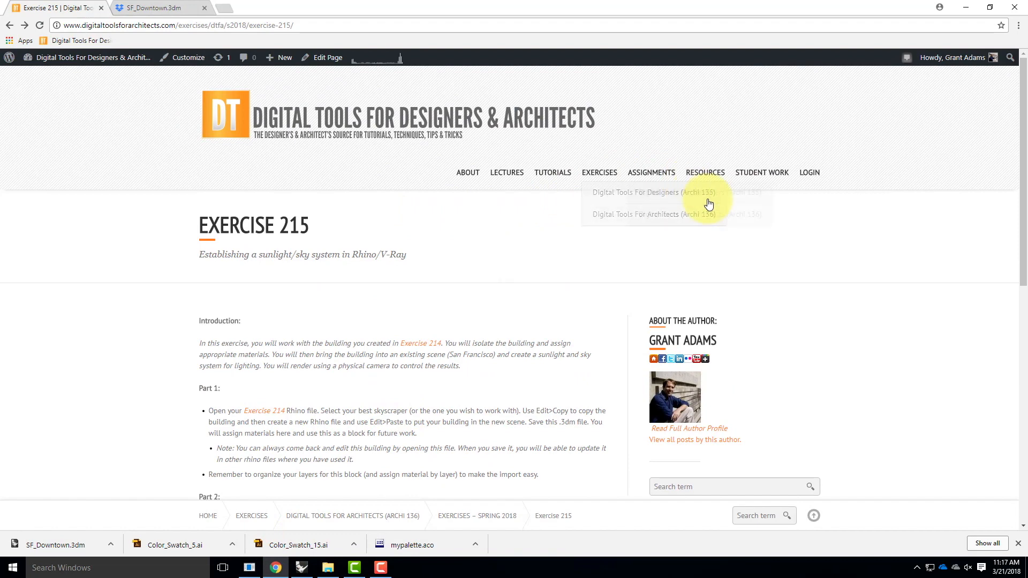
{"action": "mouse_move", "coordinate": [747, 172]}
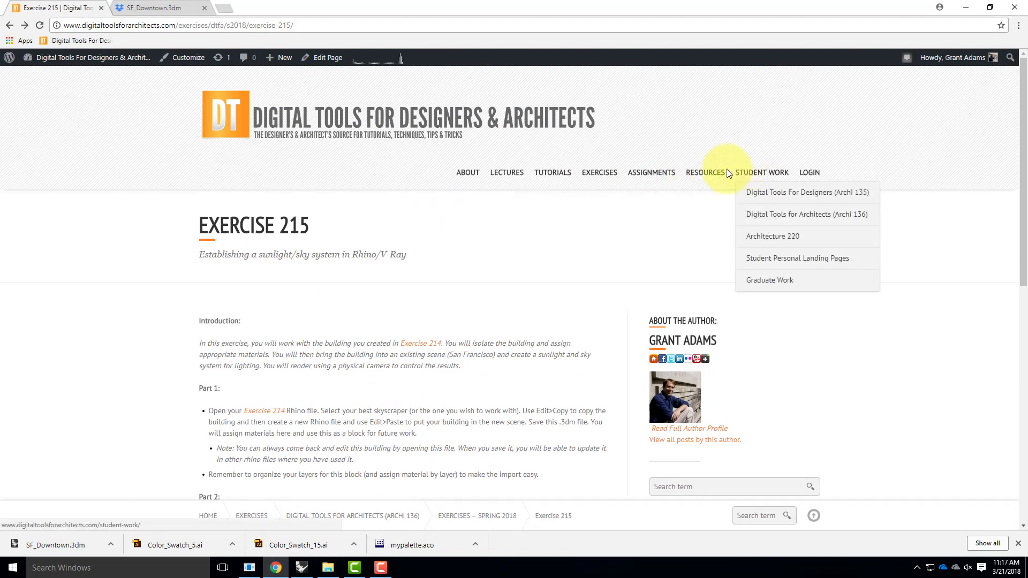
{"action": "mouse_move", "coordinate": [718, 178]}
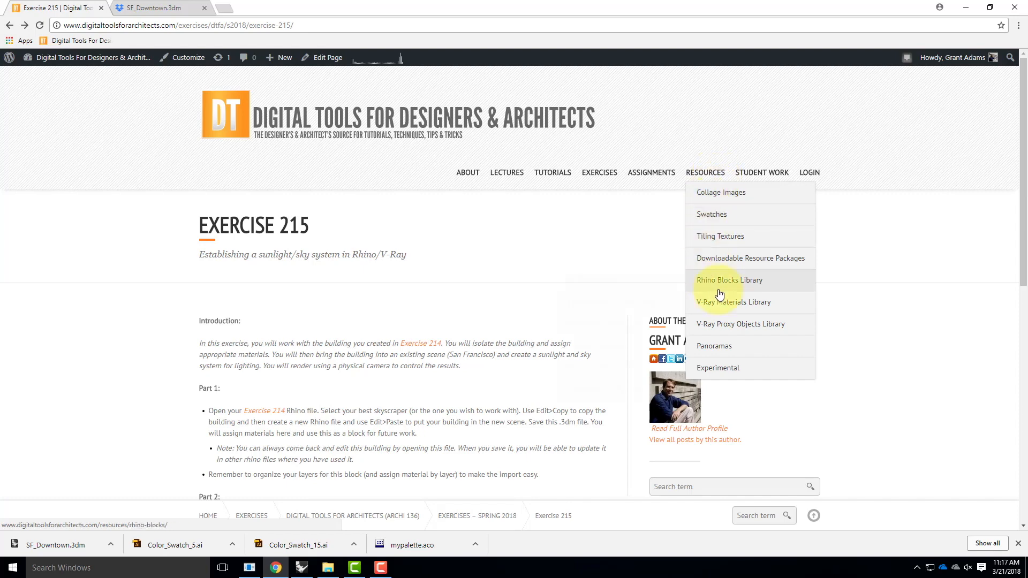
{"action": "mouse_move", "coordinate": [726, 282]}
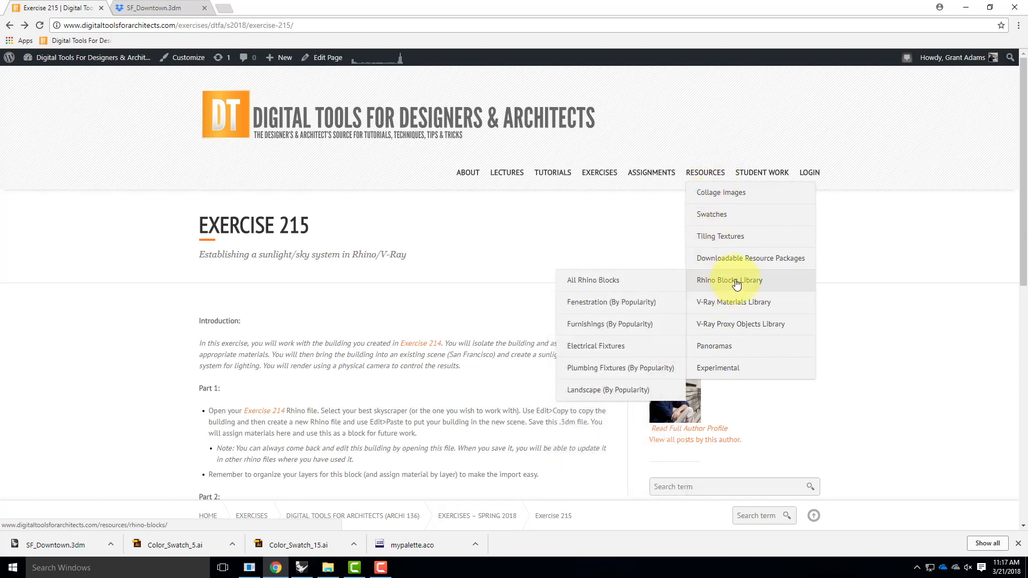
{"action": "mouse_move", "coordinate": [754, 304]}
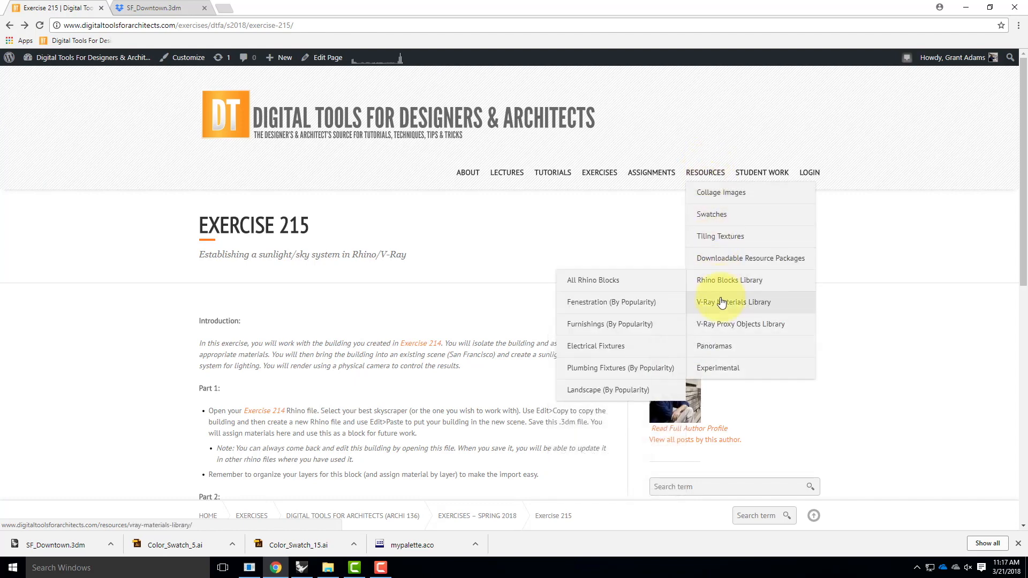
{"action": "mouse_move", "coordinate": [722, 303]}
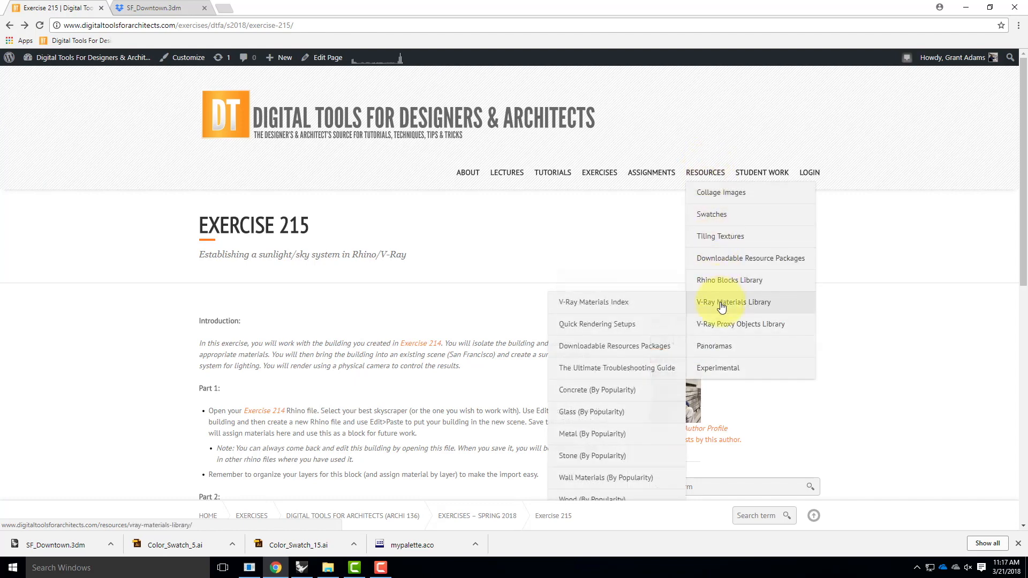
{"action": "left_click", "coordinate": [609, 413]}
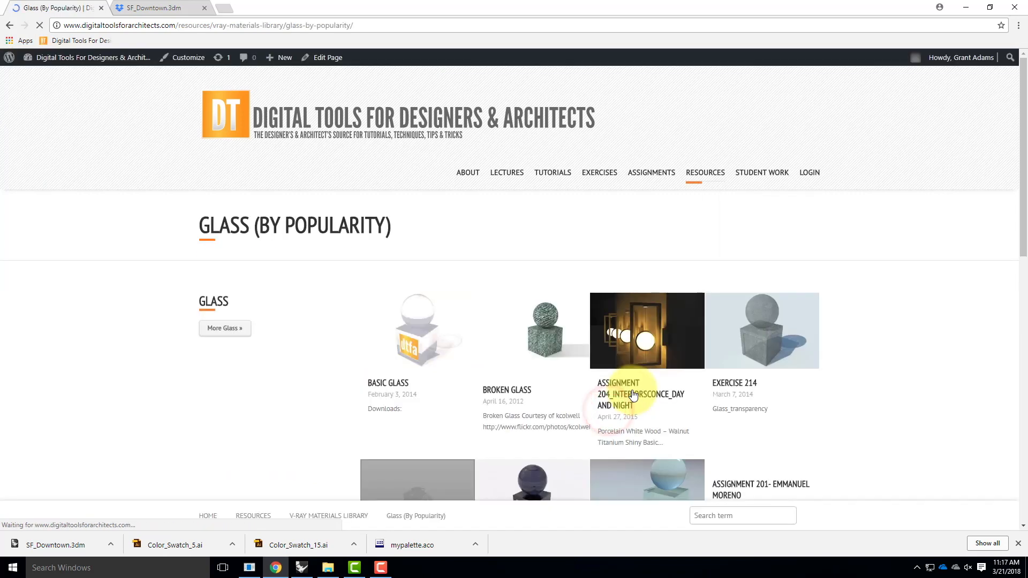
Find the Glass – Skyscraper – Dark material among the glass entries and open its page.
{"action": "scroll", "coordinate": [539, 312], "scroll_direction": "down", "scroll_amount": 4}
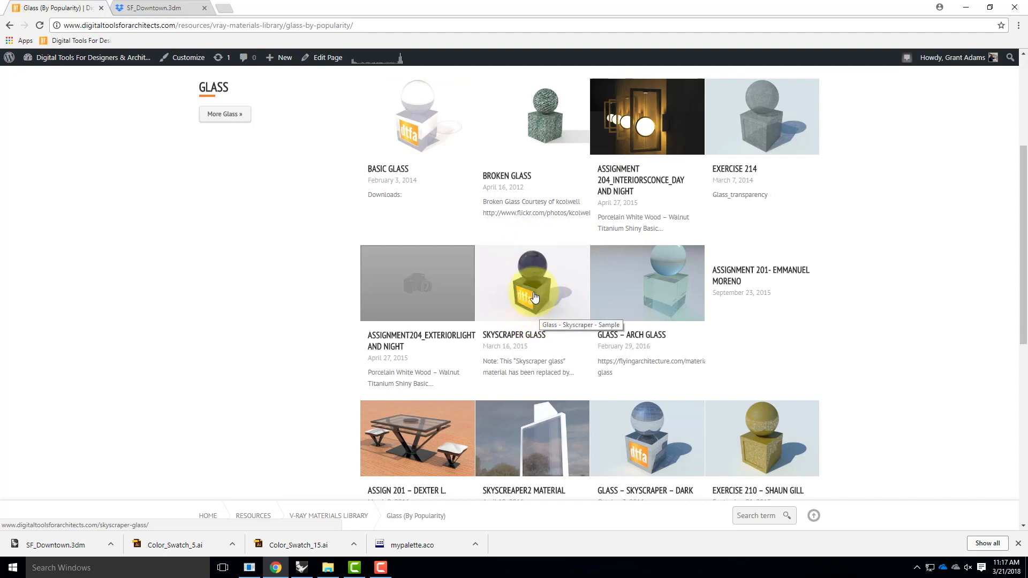
{"action": "scroll", "coordinate": [530, 286], "scroll_direction": "down", "scroll_amount": 3}
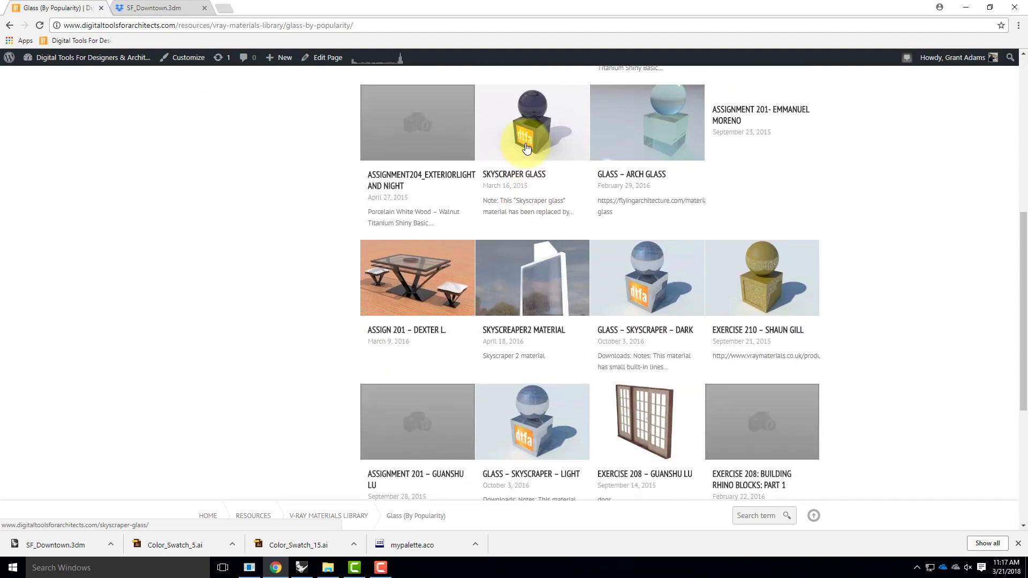
{"action": "scroll", "coordinate": [657, 254], "scroll_direction": "down", "scroll_amount": 1}
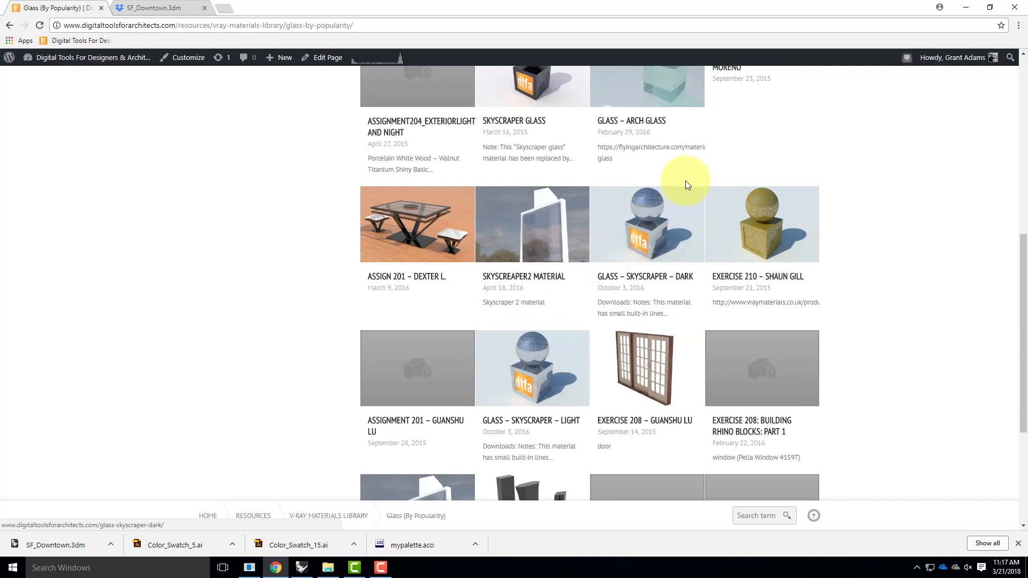
{"action": "left_click", "coordinate": [644, 276]}
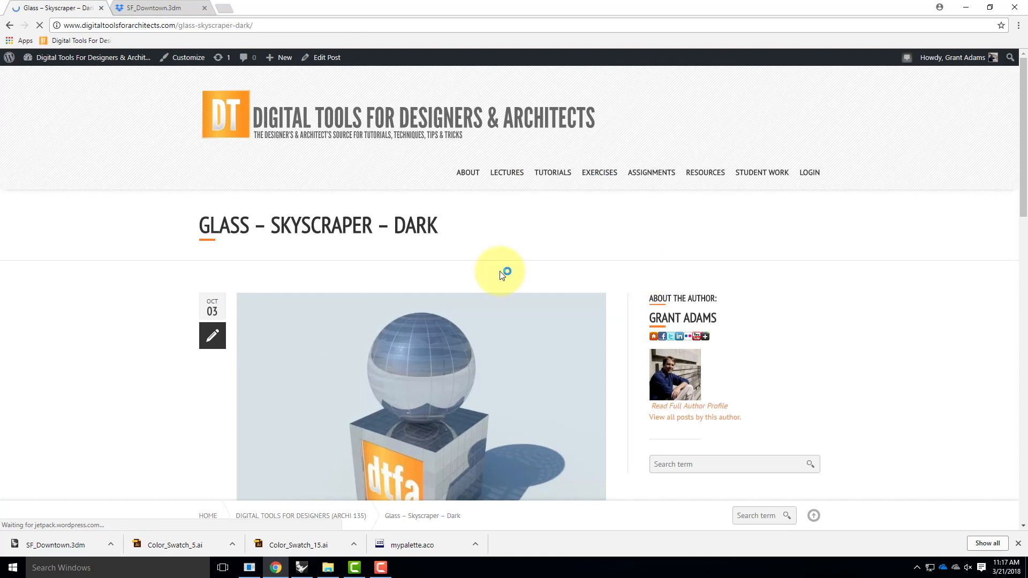
Download the .zip file for Glass – Skyscraper – Dark and show it in its download folder.
{"action": "scroll", "coordinate": [455, 271], "scroll_direction": "down", "scroll_amount": 6}
{"action": "scroll", "coordinate": [462, 220], "scroll_direction": "down", "scroll_amount": 3}
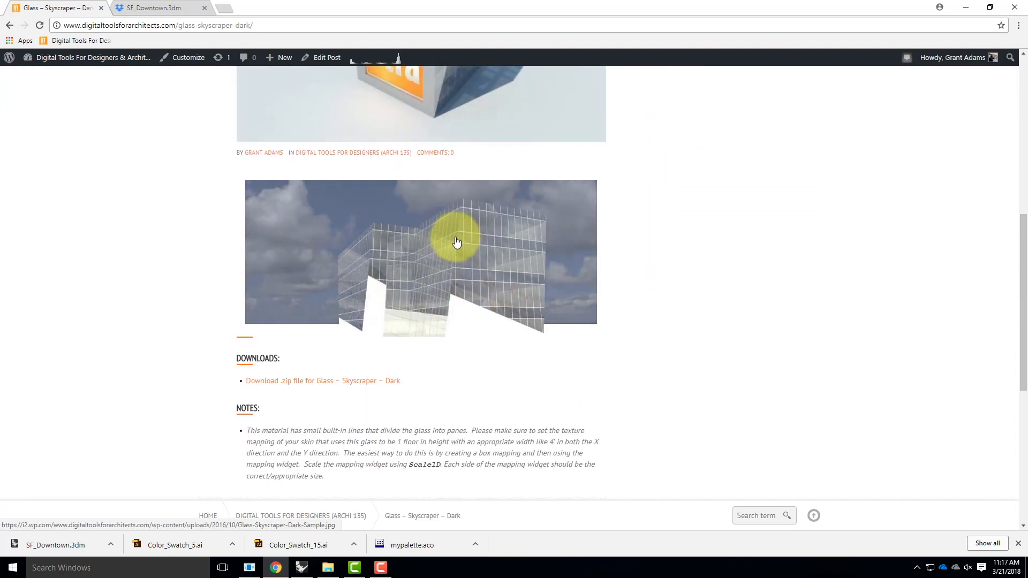
{"action": "scroll", "coordinate": [466, 316], "scroll_direction": "down", "scroll_amount": 4}
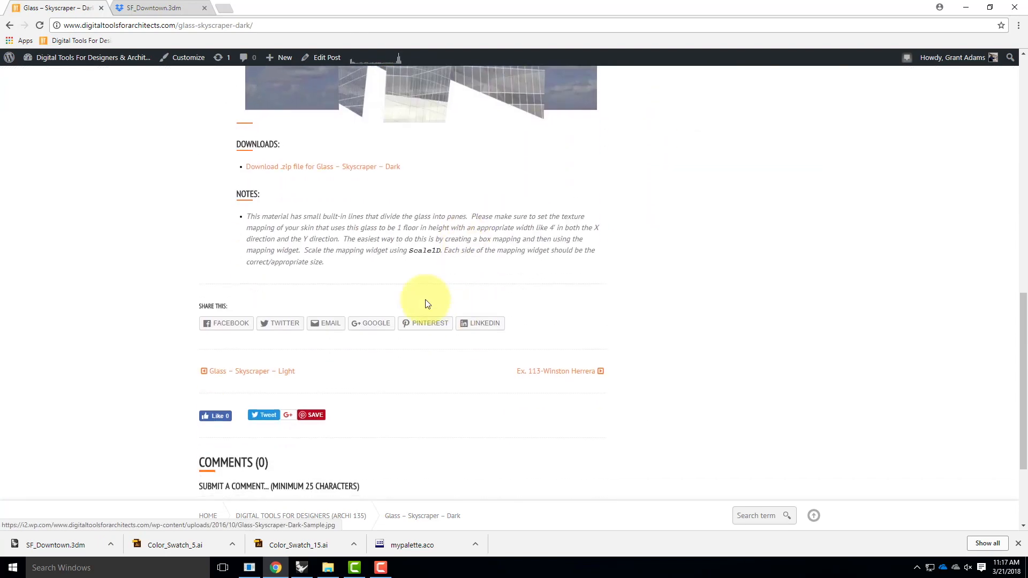
{"action": "left_click", "coordinate": [295, 169]}
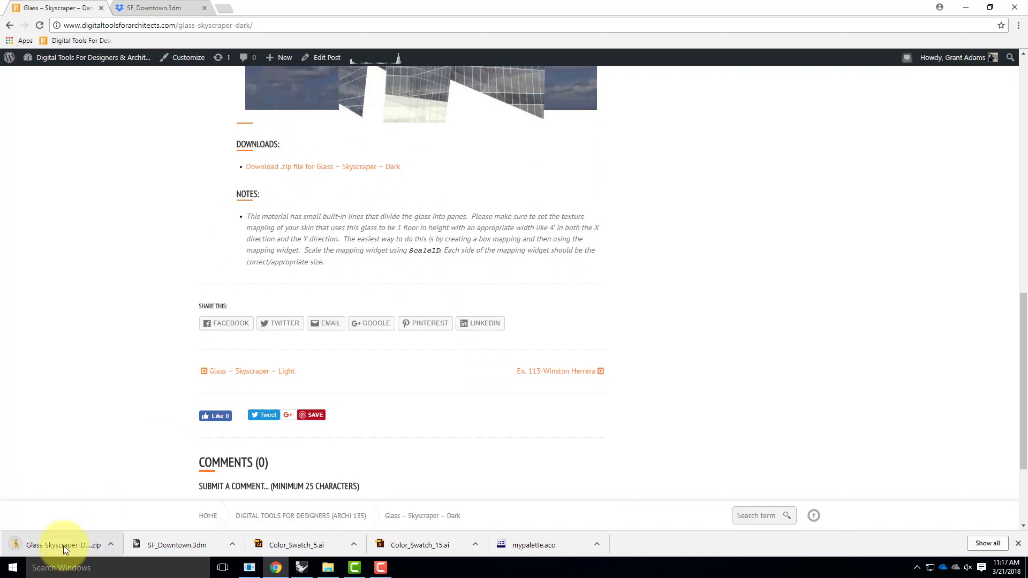
{"action": "left_click", "coordinate": [113, 546]}
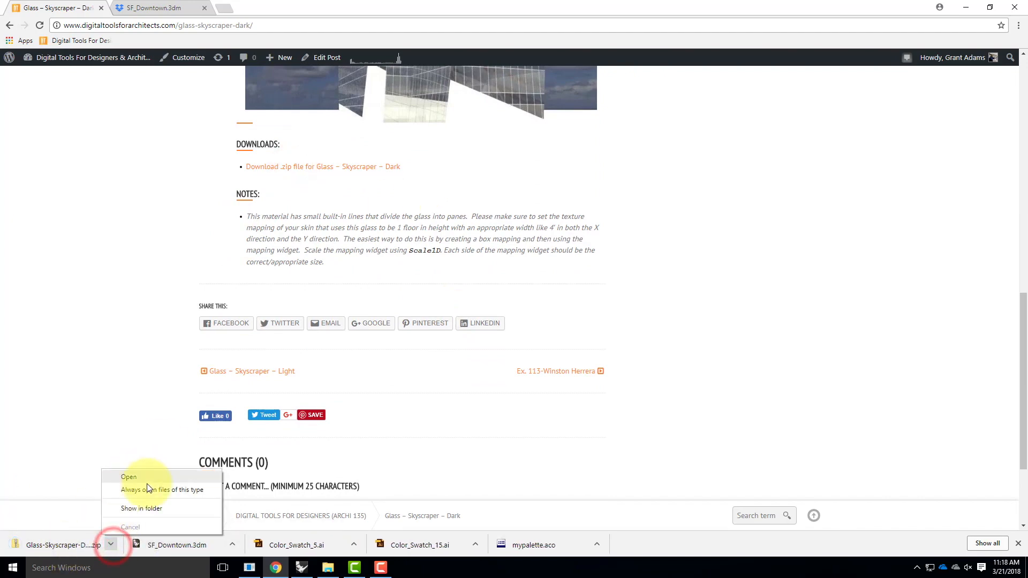
{"action": "left_click", "coordinate": [149, 511]}
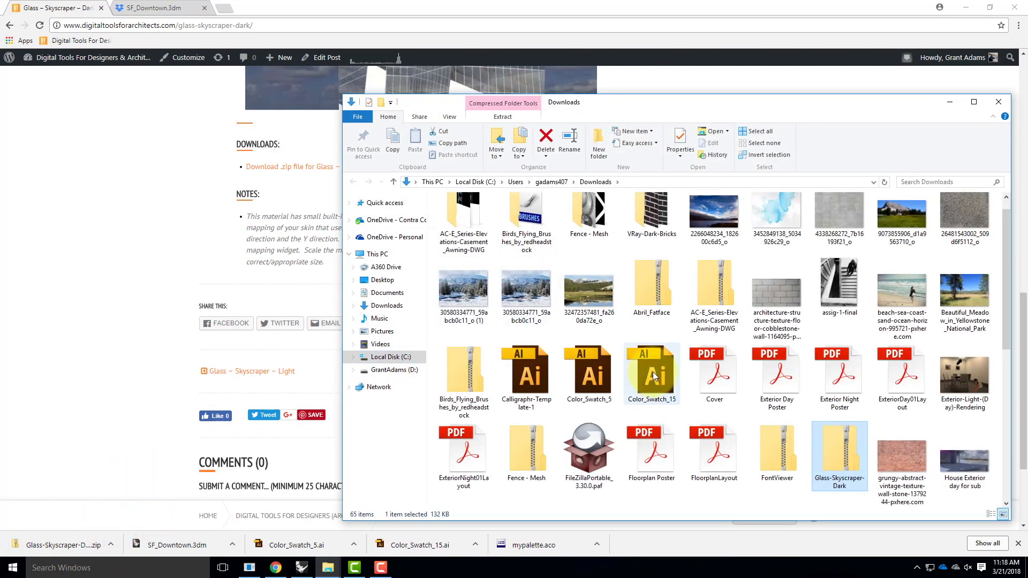
Examine the files inside the Glass-Skyscraper-Dark archive and return to the Downloads folder.
{"action": "double_click", "coordinate": [837, 448]}
{"action": "left_click_drag", "start_coordinate": [486, 280], "coordinate": [479, 217]}
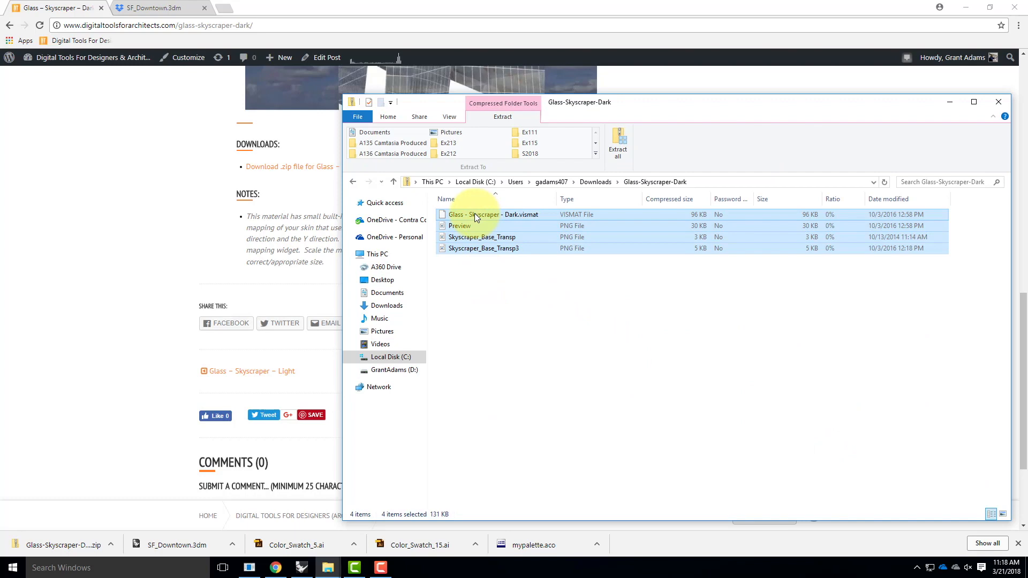
{"action": "left_click", "coordinate": [354, 182]}
Start extracting the Glass-Skyscraper-Dark archive and browse for a destination in the Contra Costa Community College OneDrive.
{"action": "right_click", "coordinate": [849, 465]}
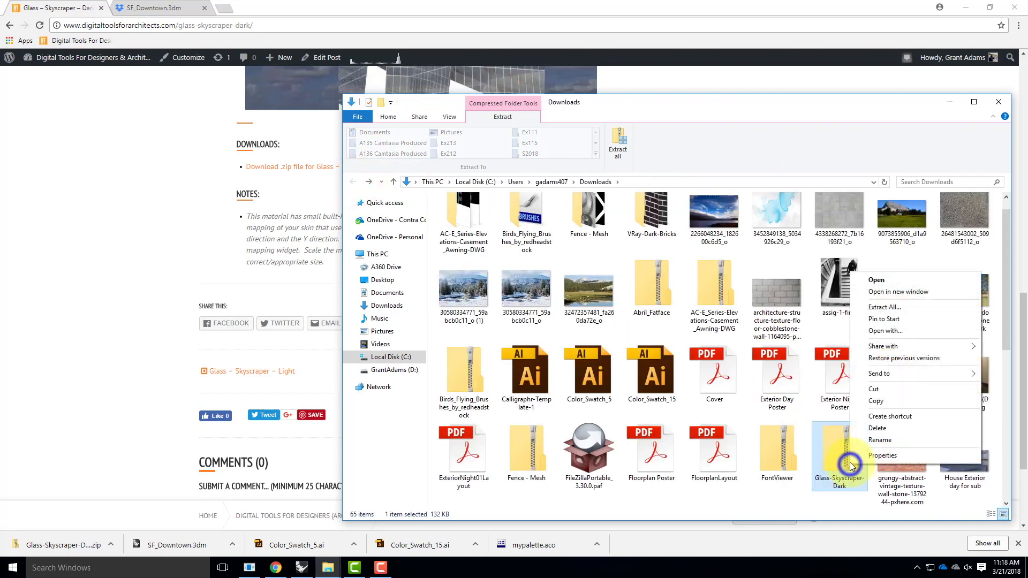
{"action": "left_click", "coordinate": [895, 309]}
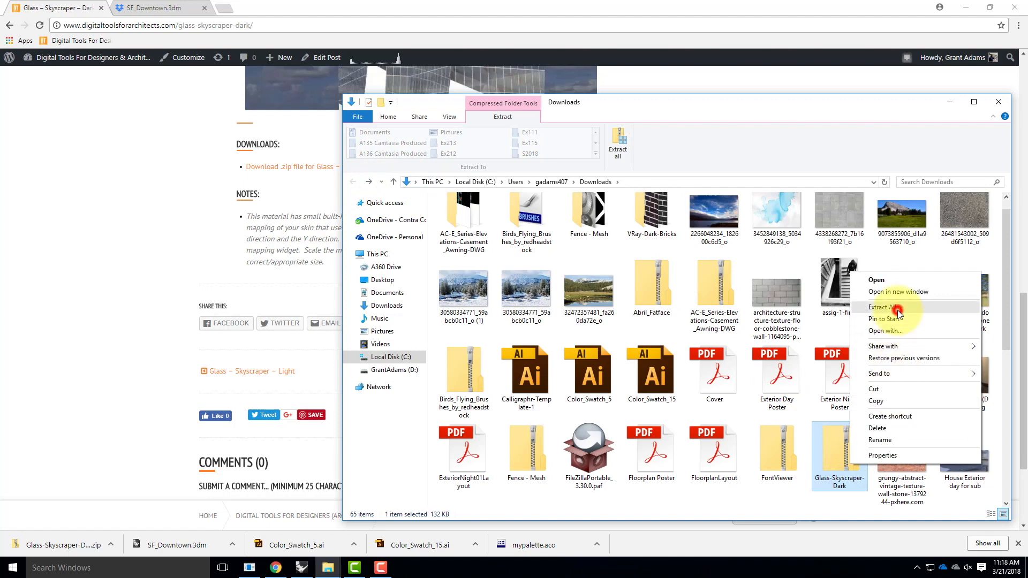
{"action": "left_click", "coordinate": [627, 239]}
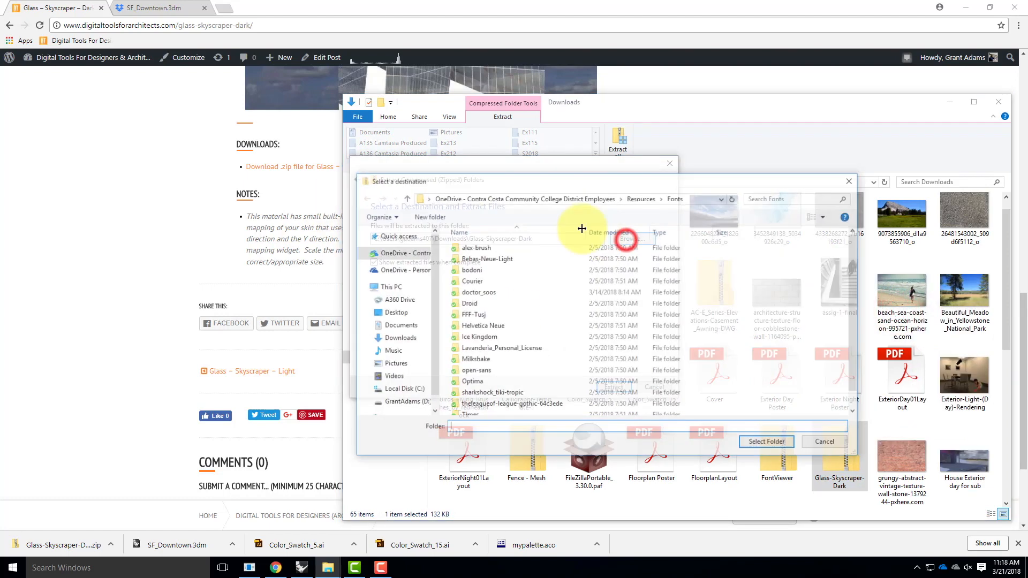
{"action": "left_click", "coordinate": [400, 254]}
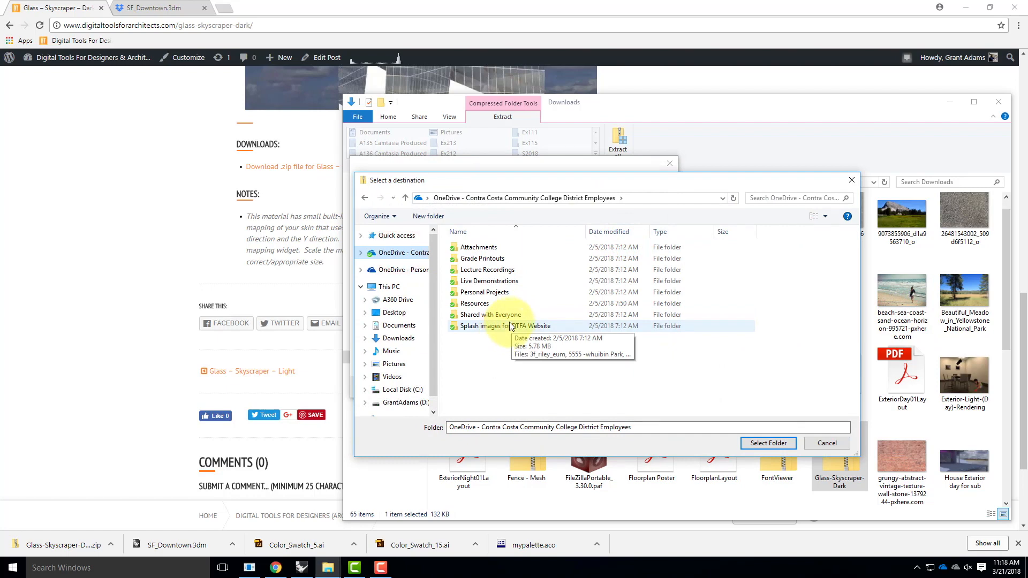
Return to the course website and look over the entries in the Glass (By Popularity) category of the V-Ray Materials Library.
{"action": "left_click", "coordinate": [674, 77]}
{"action": "scroll", "coordinate": [719, 187], "scroll_direction": "up", "scroll_amount": 5}
{"action": "scroll", "coordinate": [719, 184], "scroll_direction": "up", "scroll_amount": 5}
{"action": "mouse_move", "coordinate": [701, 170]}
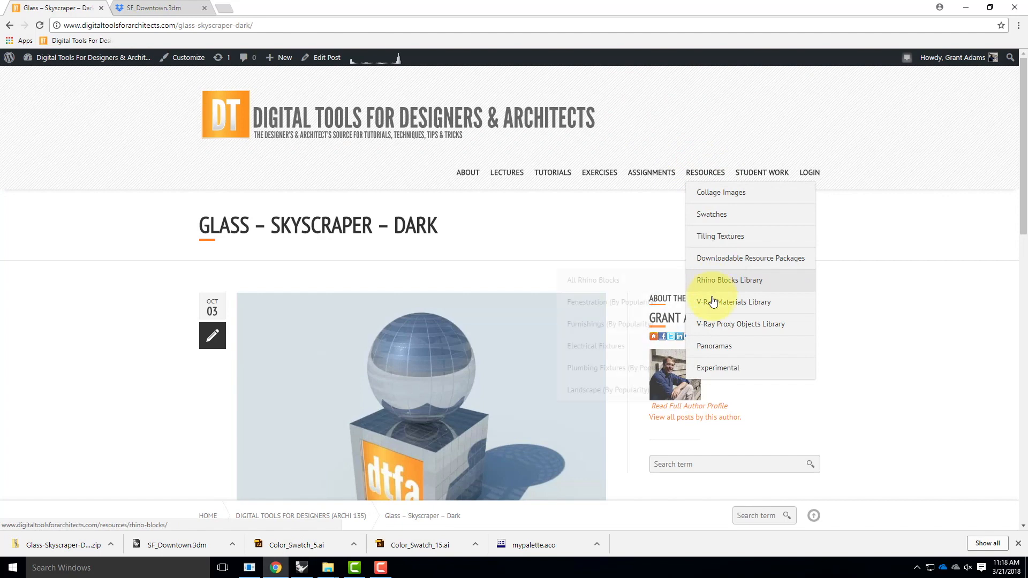
{"action": "mouse_move", "coordinate": [714, 302]}
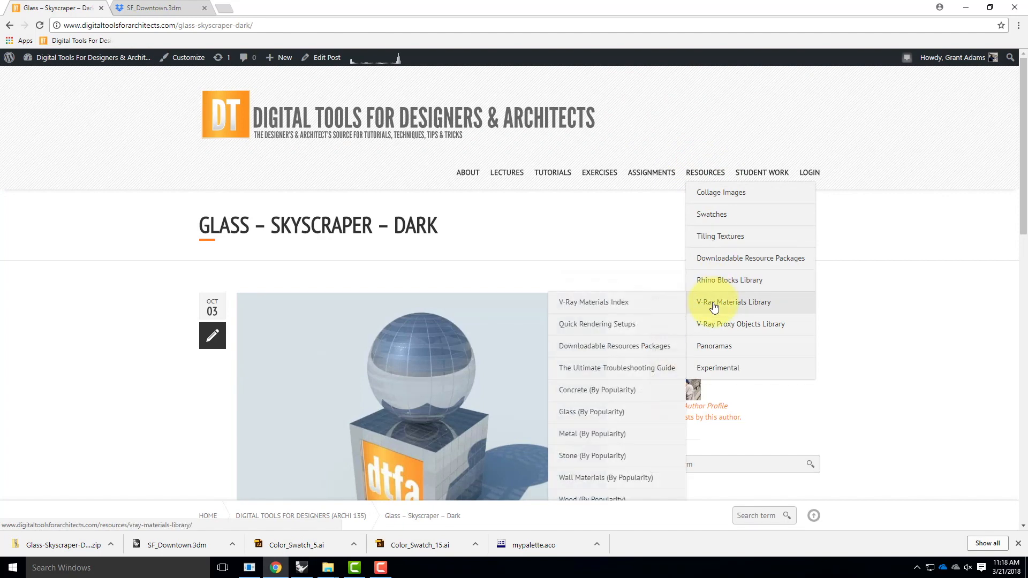
{"action": "left_click", "coordinate": [629, 415]}
{"action": "scroll", "coordinate": [599, 330], "scroll_direction": "down", "scroll_amount": 5}
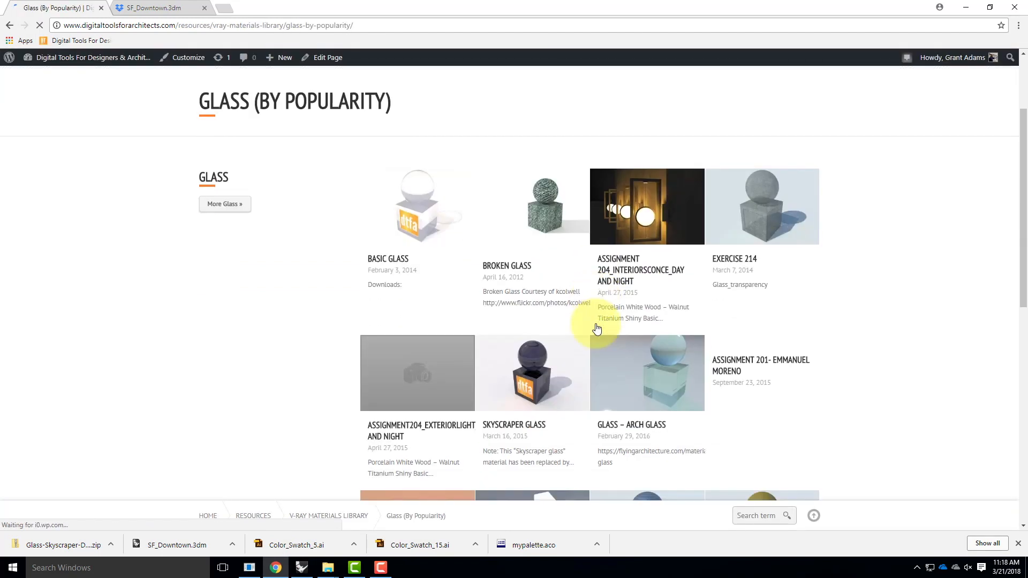
{"action": "scroll", "coordinate": [598, 328], "scroll_direction": "down", "scroll_amount": 2}
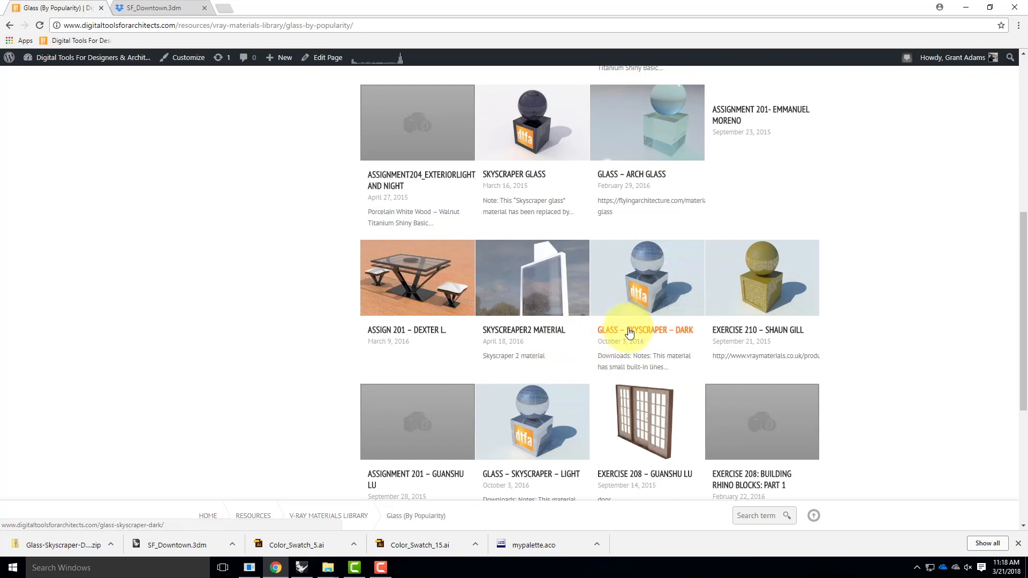
{"action": "scroll", "coordinate": [696, 275], "scroll_direction": "up", "scroll_amount": 5}
{"action": "scroll", "coordinate": [696, 275], "scroll_direction": "down", "scroll_amount": 5}
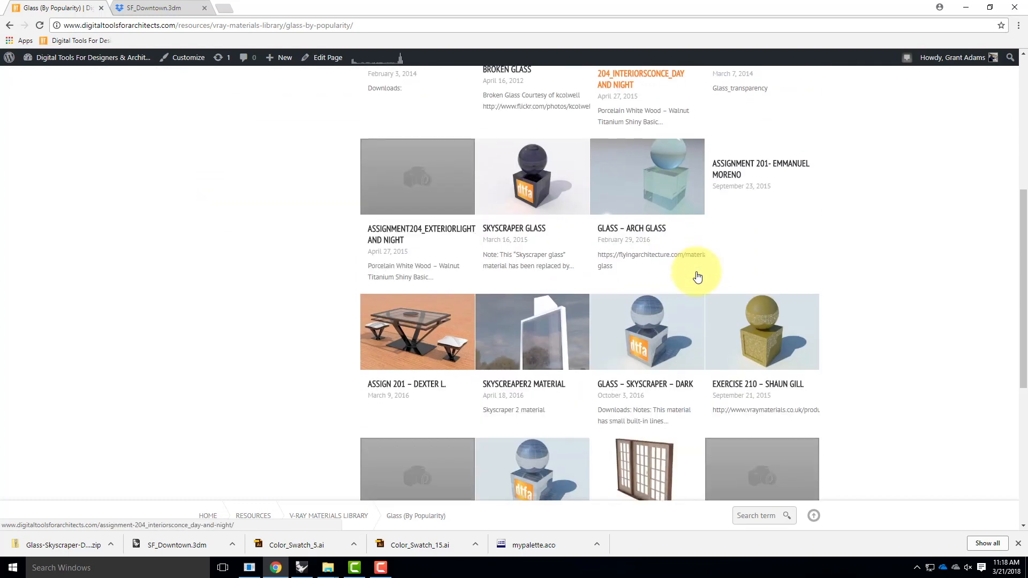
{"action": "scroll", "coordinate": [639, 322], "scroll_direction": "down", "scroll_amount": 2}
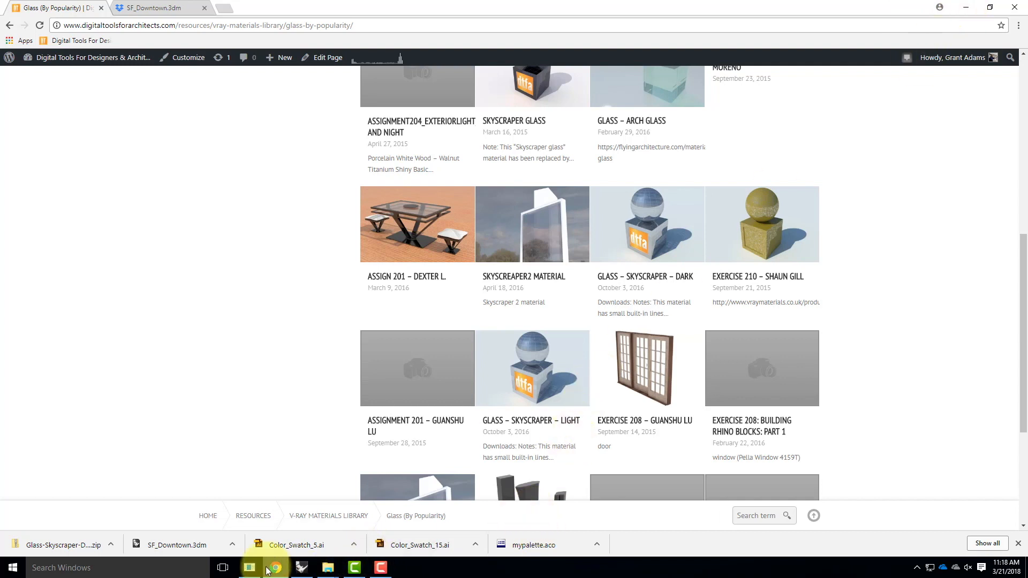
Return to the archive extraction, browse the destination to Resources > V-Ray > V-Ray Materials > Glass, and cancel the extraction.
{"action": "left_click", "coordinate": [327, 570]}
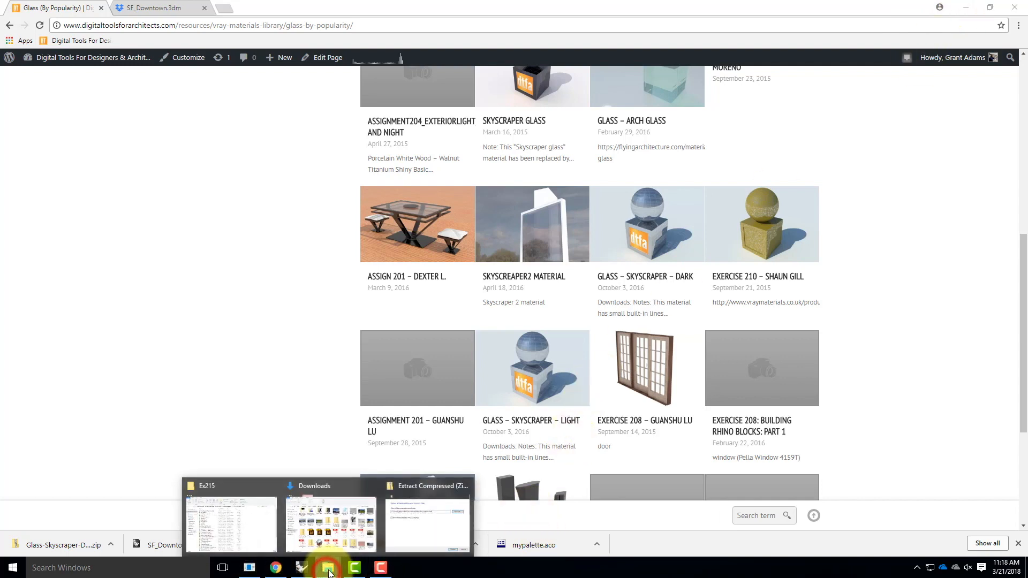
{"action": "left_click", "coordinate": [431, 527]}
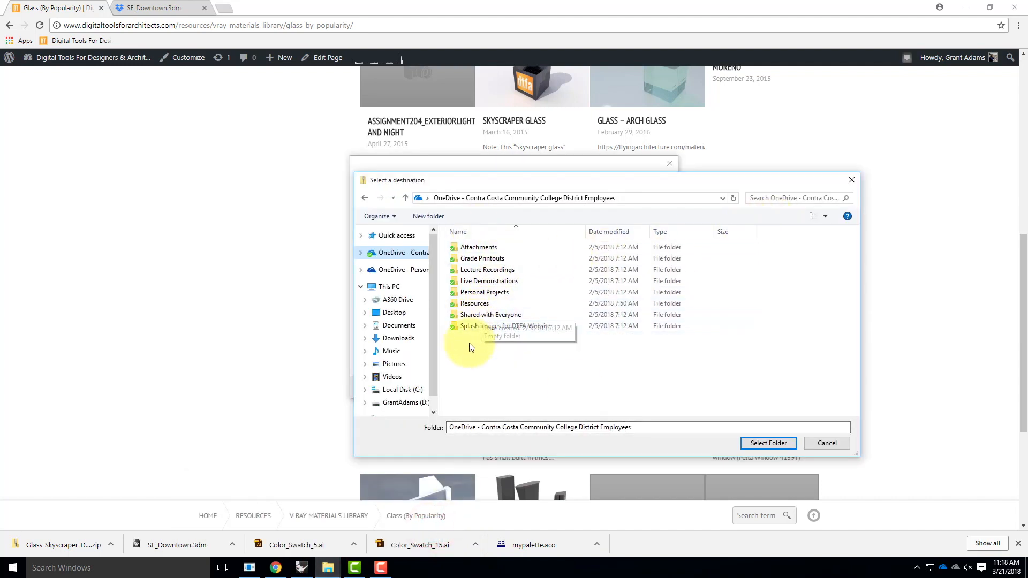
{"action": "double_click", "coordinate": [475, 303]}
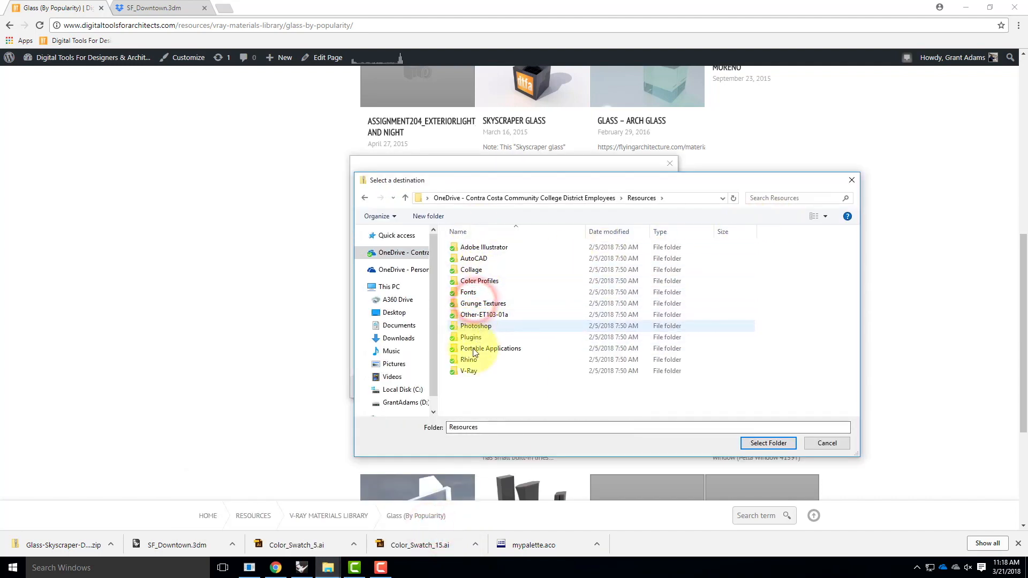
{"action": "double_click", "coordinate": [470, 372]}
{"action": "double_click", "coordinate": [488, 270]}
{"action": "scroll", "coordinate": [493, 353], "scroll_direction": "down", "scroll_amount": 2}
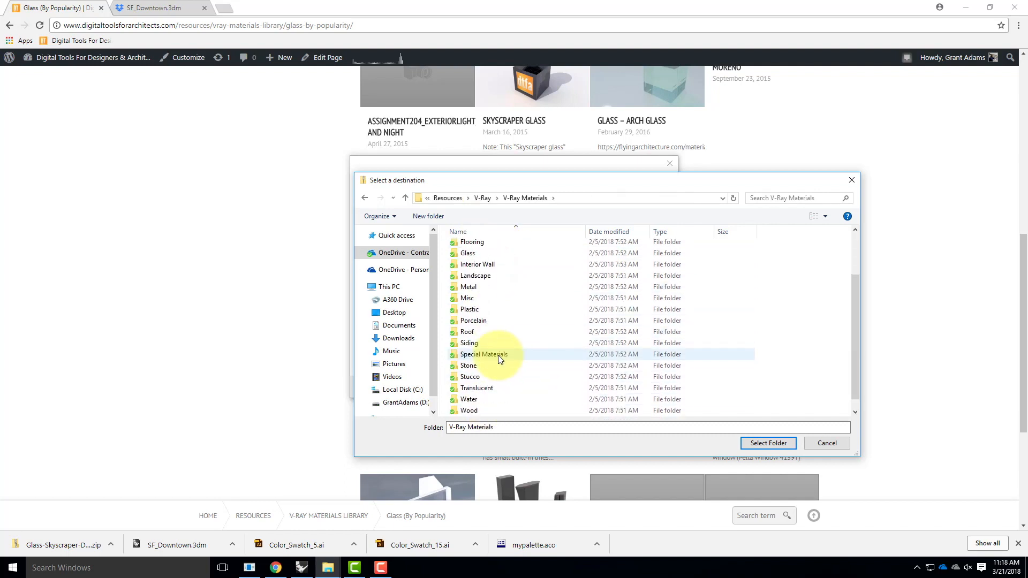
{"action": "double_click", "coordinate": [469, 253]}
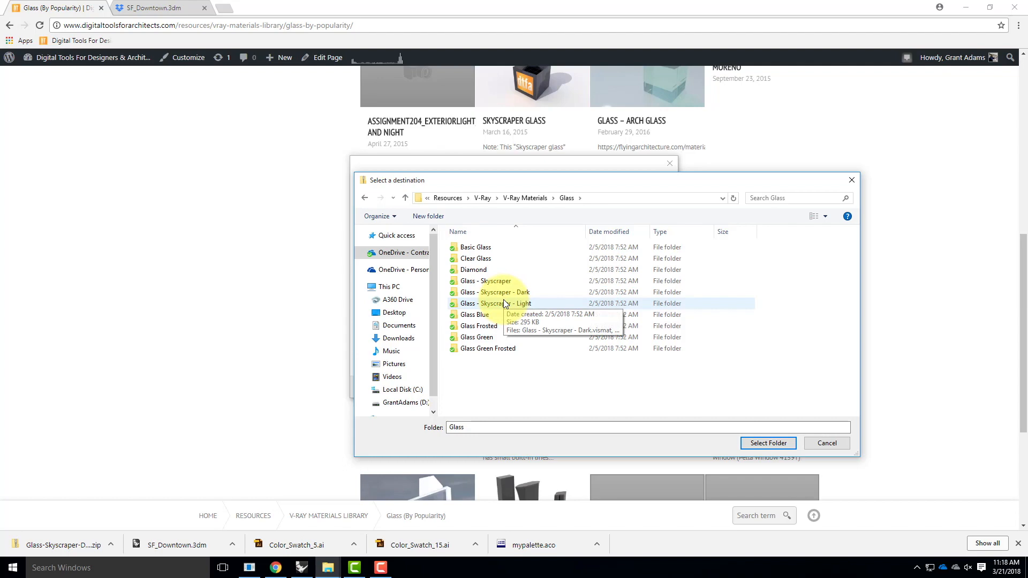
{"action": "left_click", "coordinate": [827, 443]}
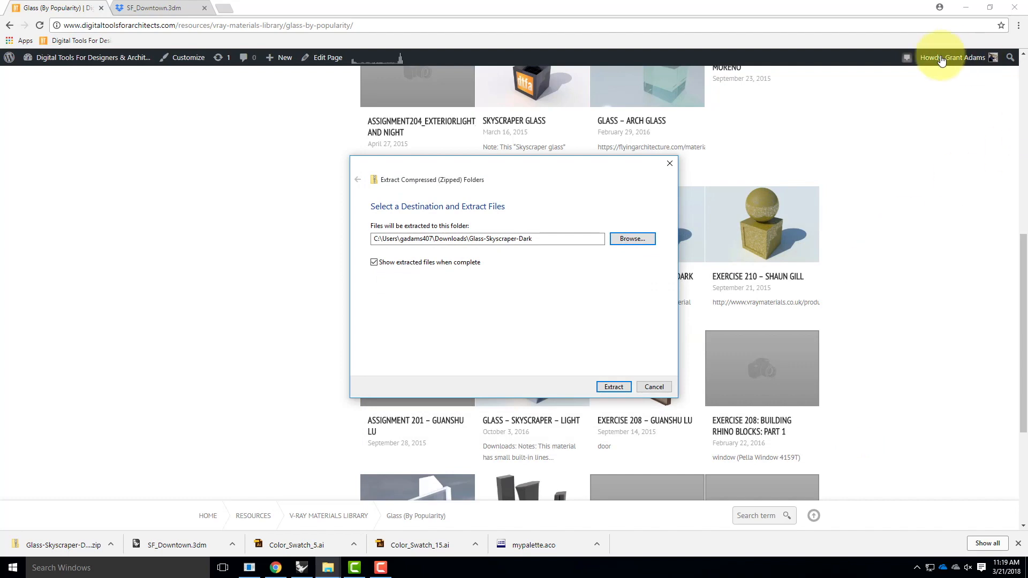
{"action": "left_click", "coordinate": [654, 387]}
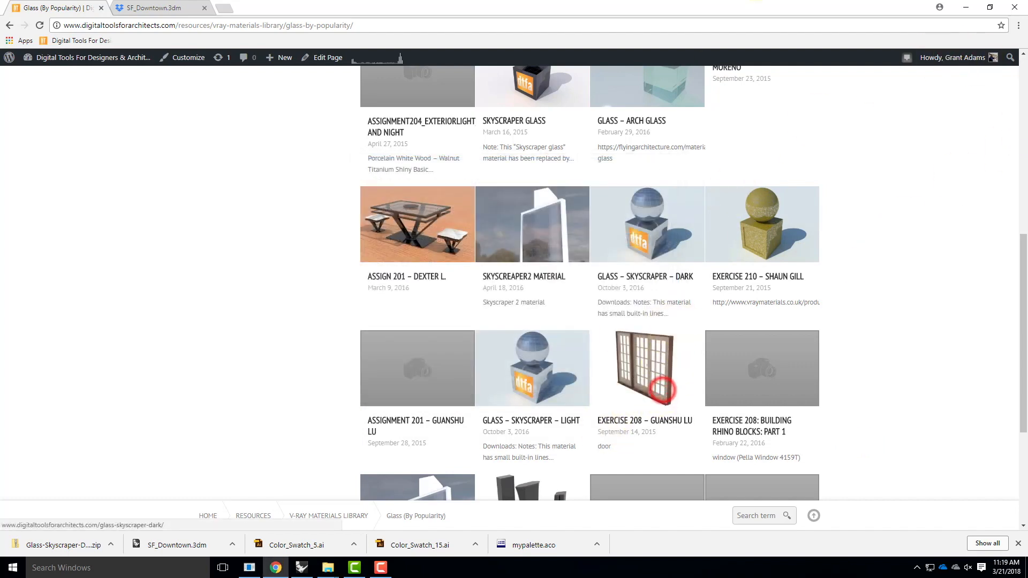
Minimize the browser and file windows to return to Rhino, and open the V-Ray material editor.
{"action": "left_click", "coordinate": [965, 7]}
{"action": "left_click", "coordinate": [950, 101]}
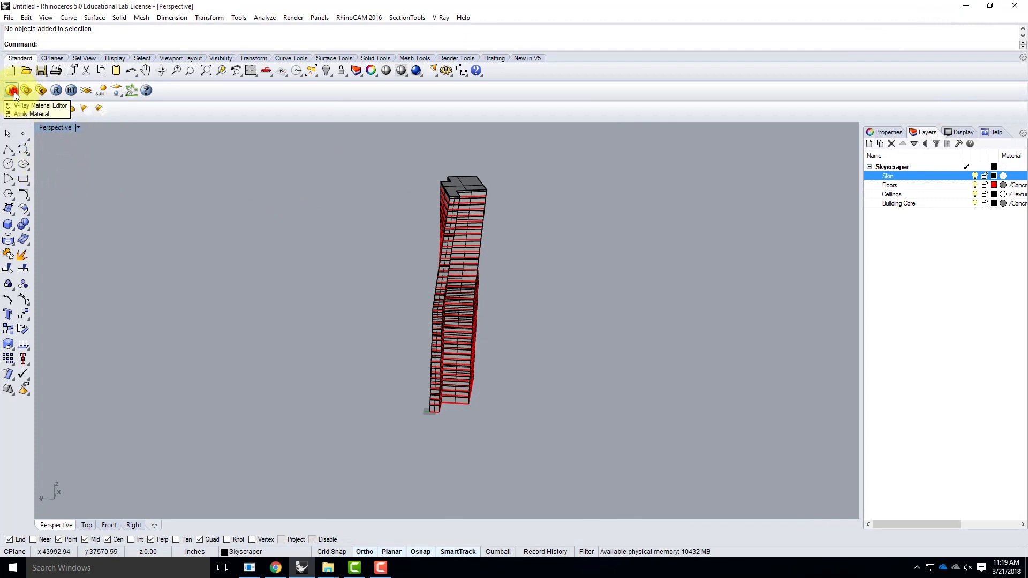
{"action": "left_click", "coordinate": [11, 90]}
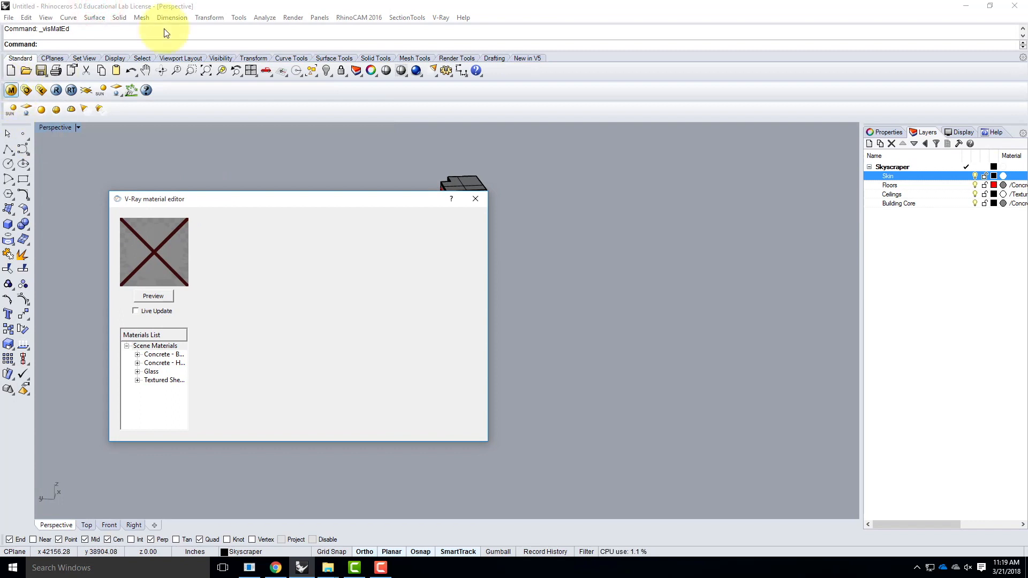
{"action": "left_click", "coordinate": [440, 18]}
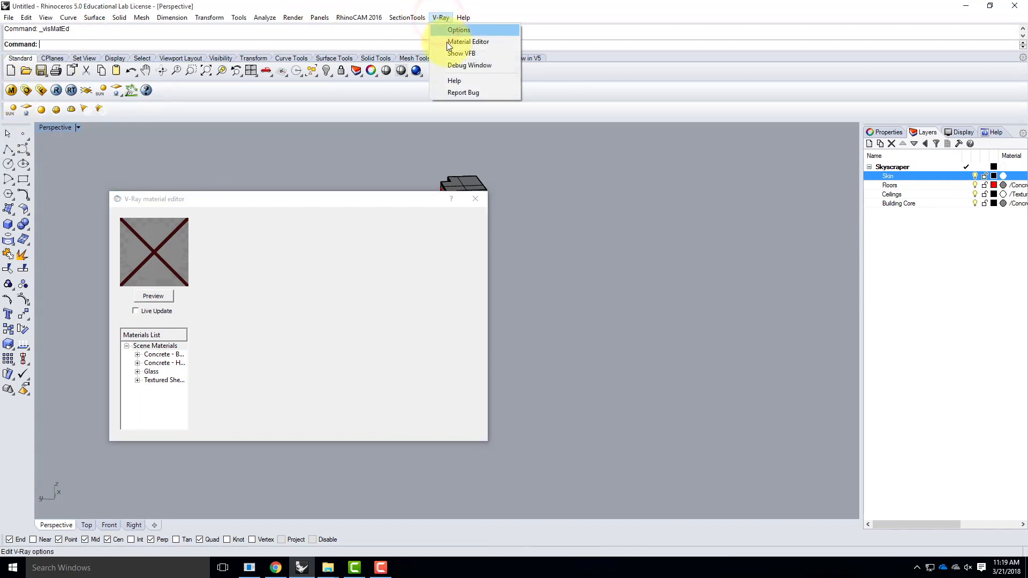
{"action": "left_click", "coordinate": [283, 203]}
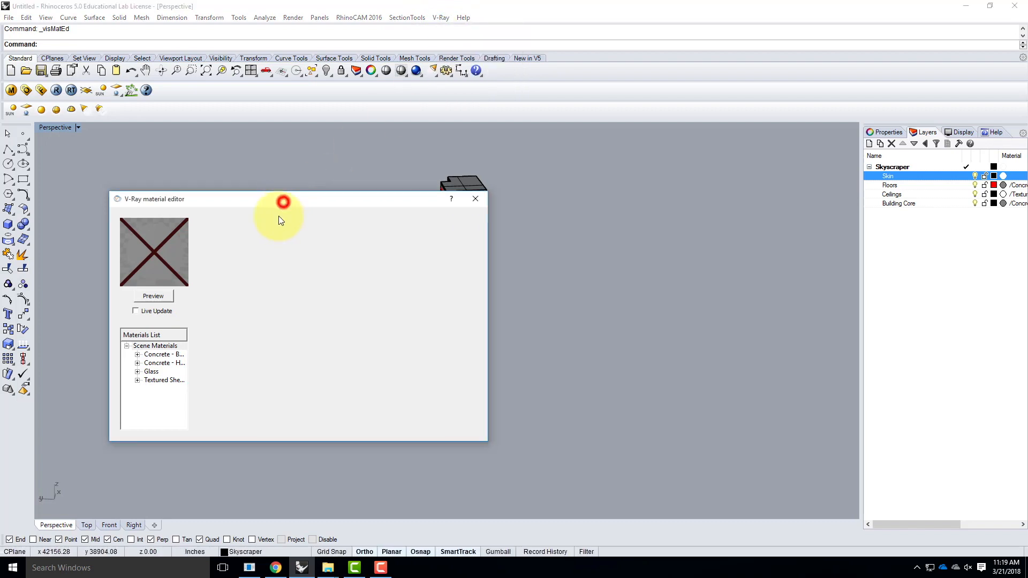
Load Glass - Skyscraper - Dark.vismat into the scene materials from the OneDrive folder Resources > V-Ray > V-Ray Materials > Glass > Glass - Skyscraper - Dark.
{"action": "right_click", "coordinate": [159, 348]}
{"action": "left_click", "coordinate": [177, 366]}
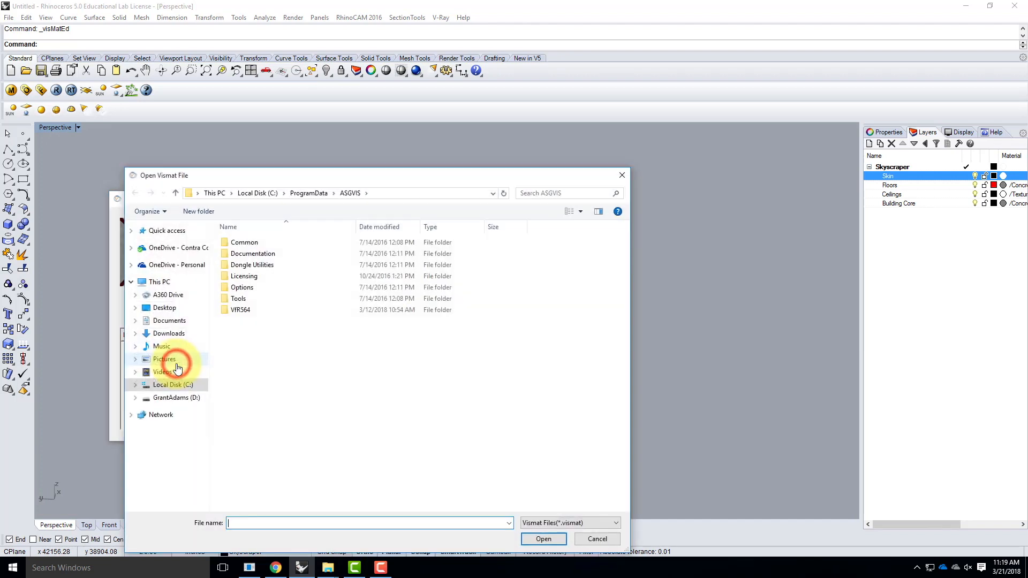
{"action": "left_click", "coordinate": [182, 248]}
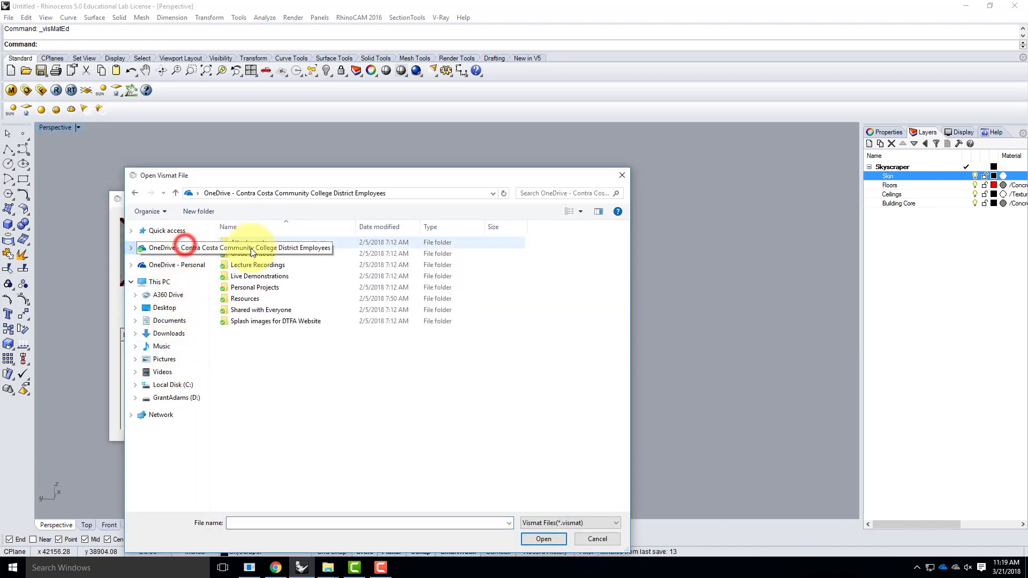
{"action": "double_click", "coordinate": [256, 299]}
{"action": "double_click", "coordinate": [239, 367]}
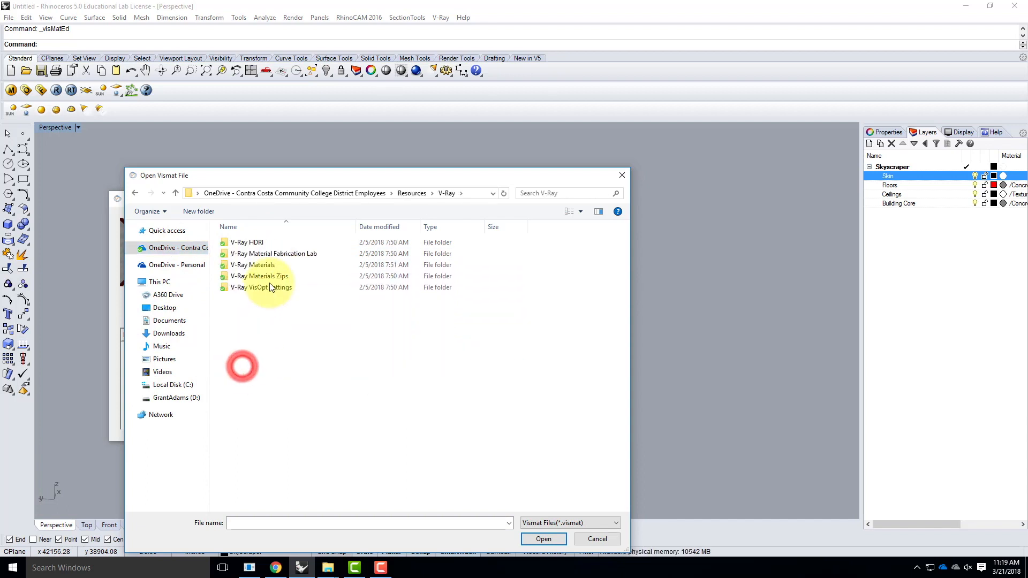
{"action": "double_click", "coordinate": [274, 265]}
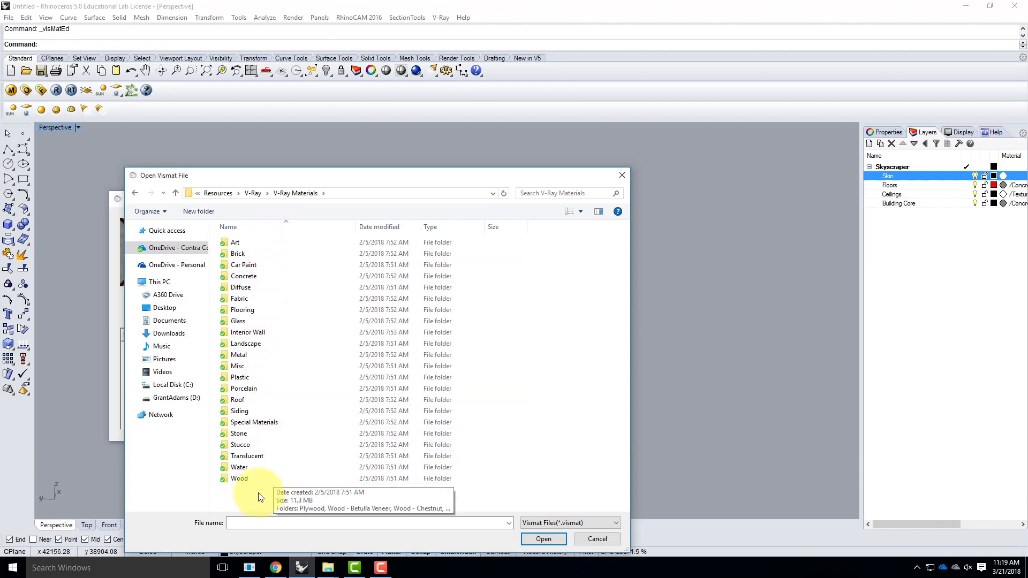
{"action": "left_click", "coordinate": [249, 320]}
{"action": "double_click", "coordinate": [248, 320]}
{"action": "left_click", "coordinate": [256, 288]}
{"action": "double_click", "coordinate": [256, 289]}
{"action": "left_click", "coordinate": [256, 243]}
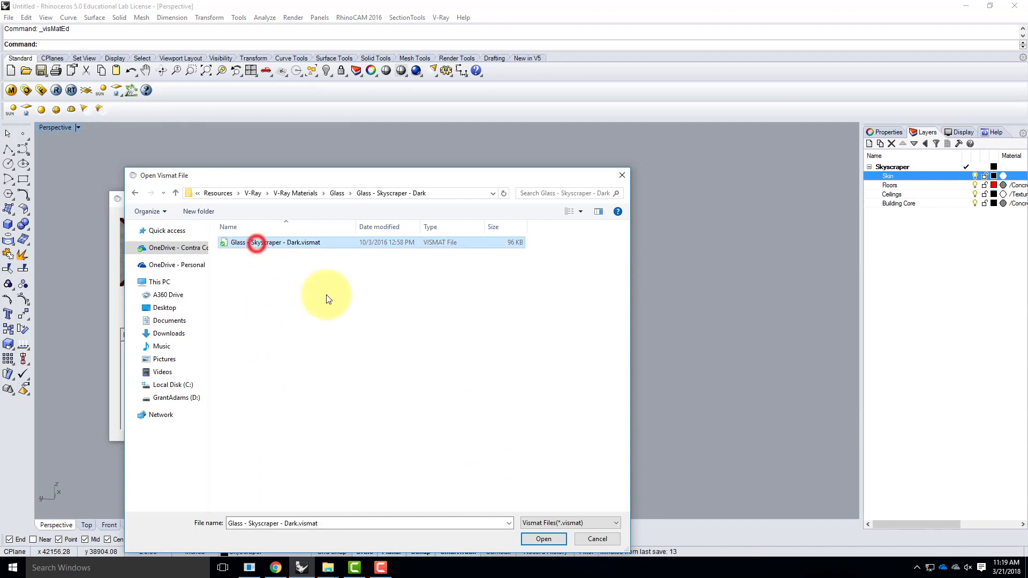
{"action": "left_click", "coordinate": [536, 539]}
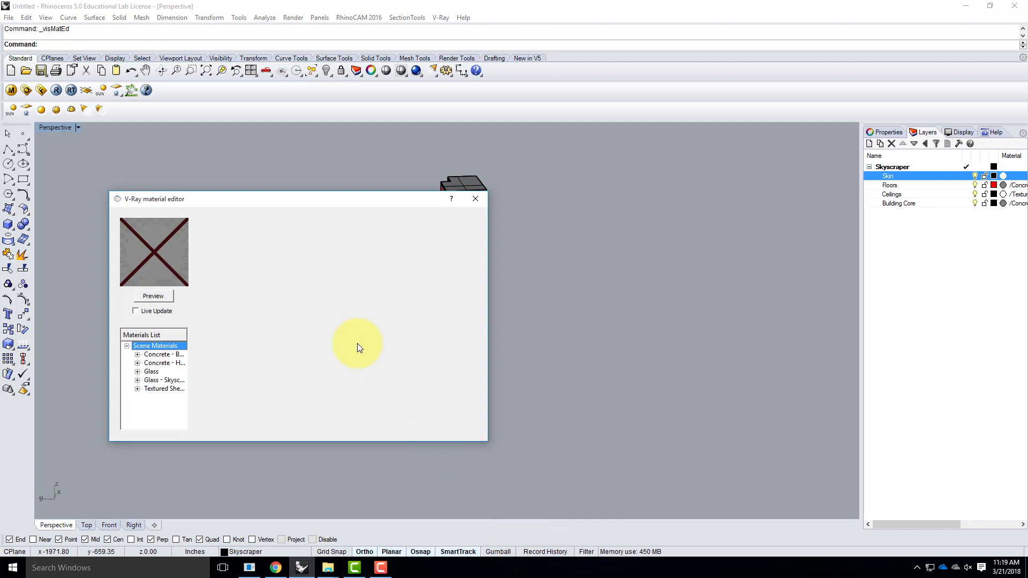
Apply the loaded Glass - Skyscraper - Dark material to the Skin layer and close the material editor.
{"action": "left_click", "coordinate": [152, 380]}
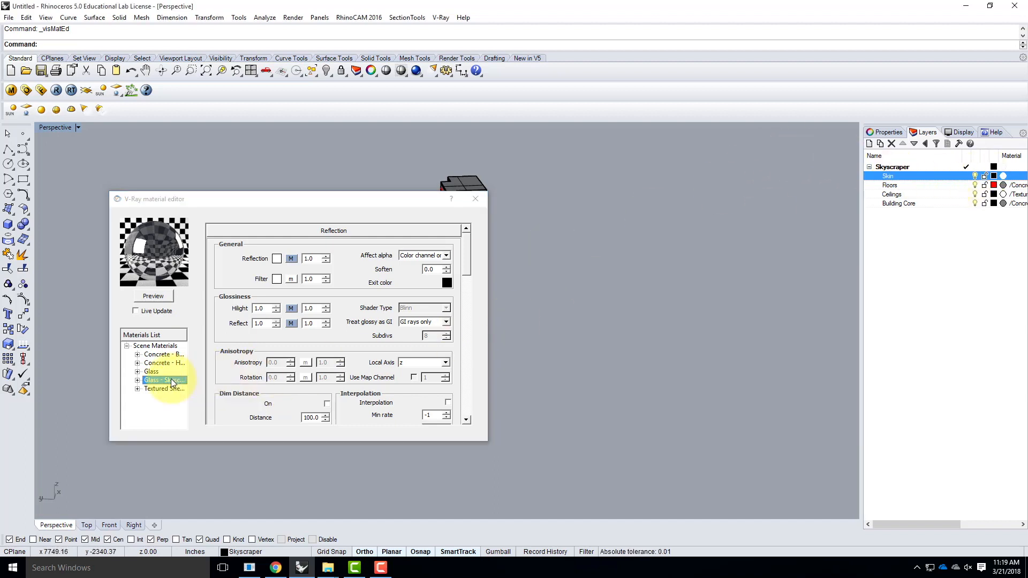
{"action": "right_click", "coordinate": [172, 380]}
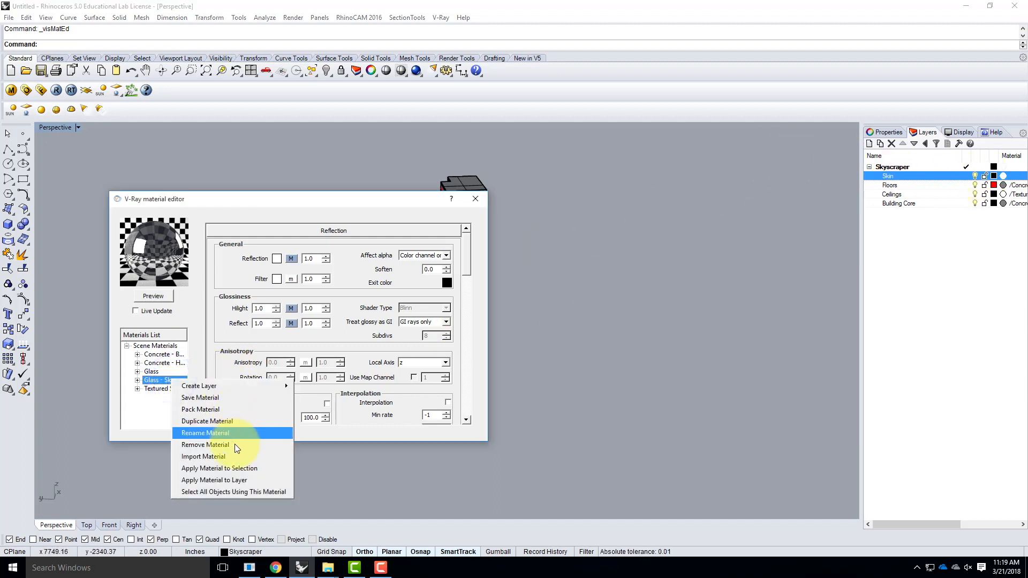
{"action": "left_click", "coordinate": [234, 480]}
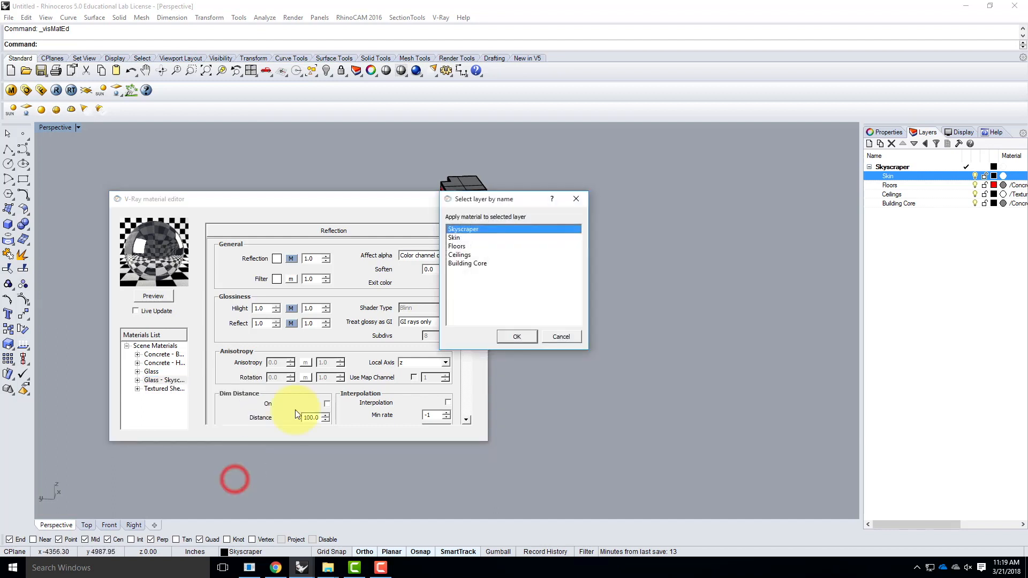
{"action": "left_click", "coordinate": [458, 237]}
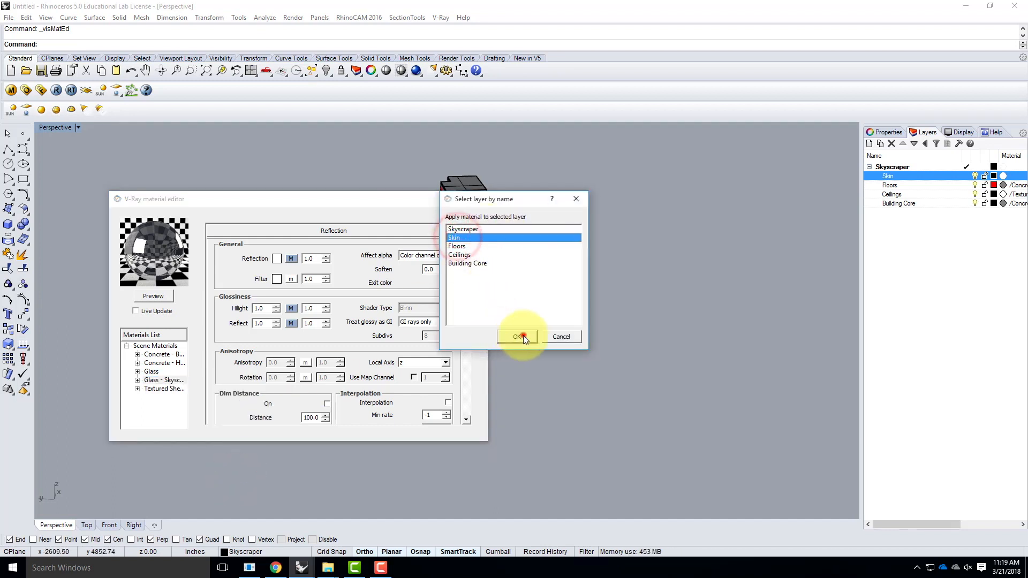
{"action": "left_click", "coordinate": [523, 335]}
{"action": "left_click", "coordinate": [477, 199]}
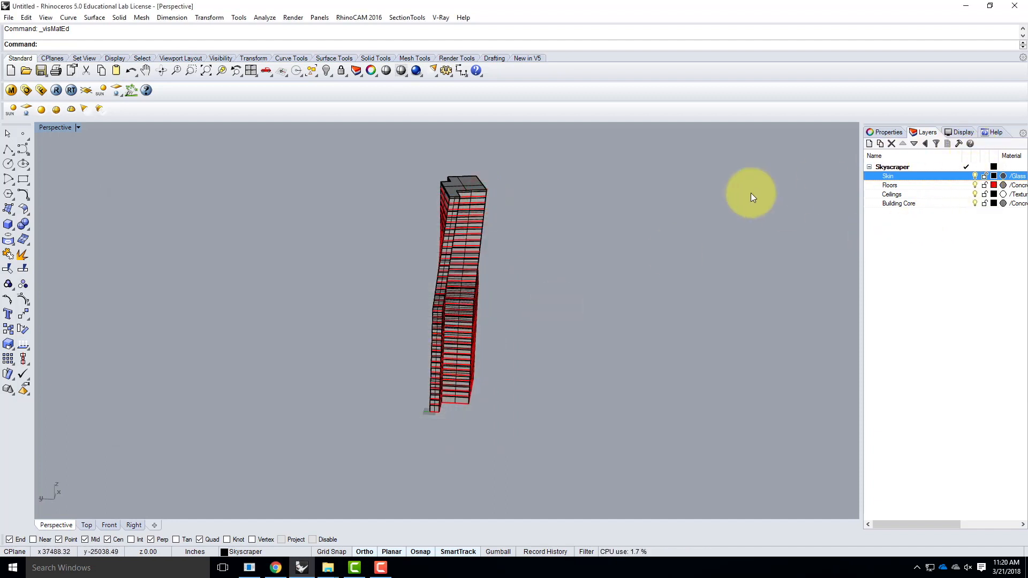
Hide the Ceilings layer and set the Perspective viewport's display mode to Rendered.
{"action": "left_click", "coordinate": [975, 194]}
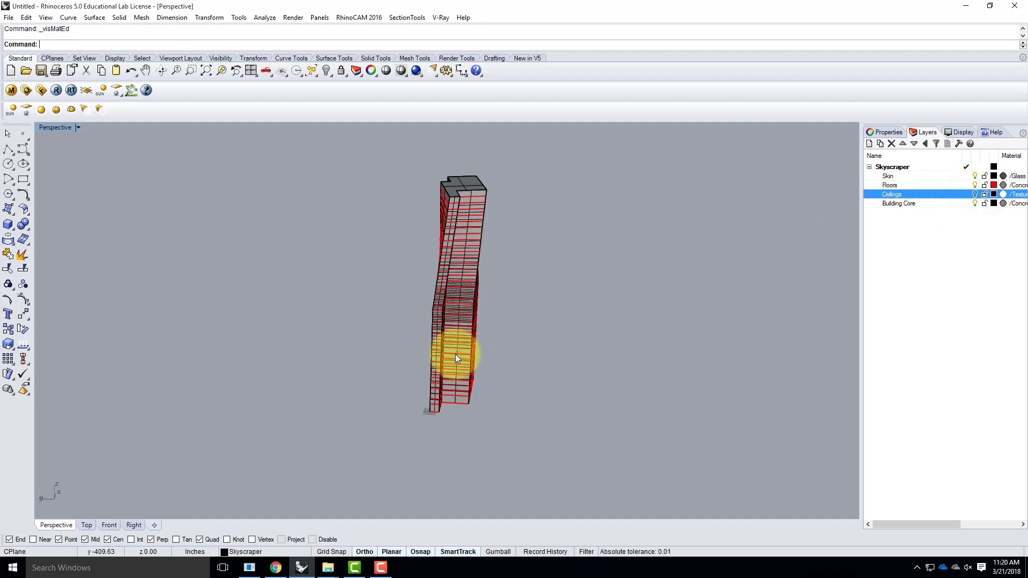
{"action": "left_click", "coordinate": [78, 128]}
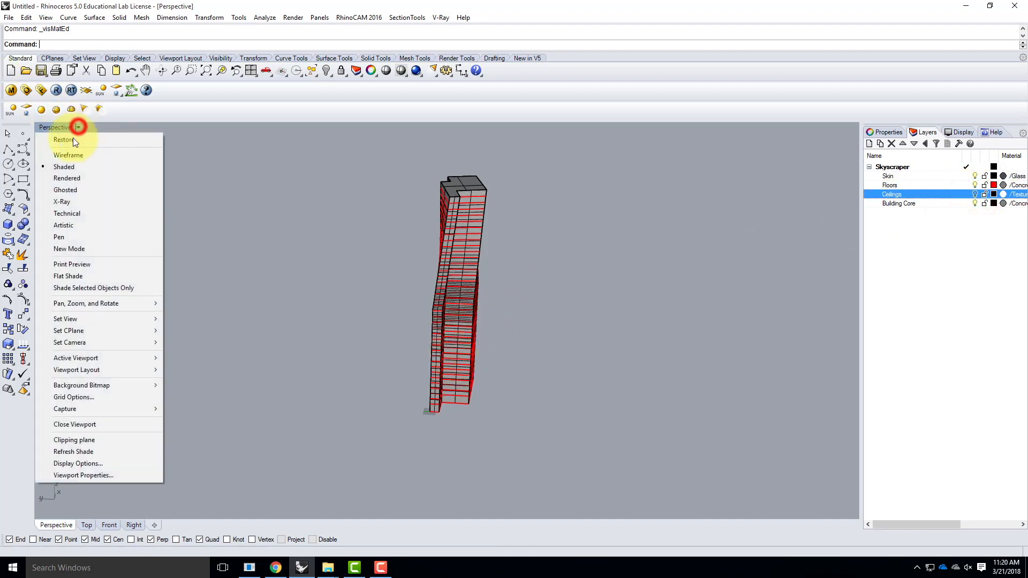
{"action": "left_click", "coordinate": [77, 179]}
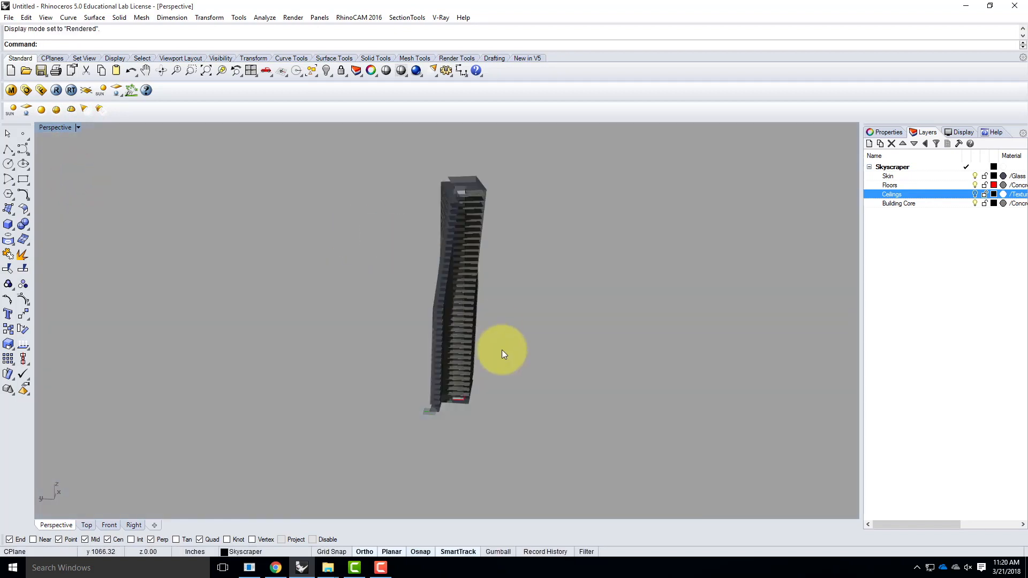
Apply a box texture mapping to the tower's skin polysurface, using its bounding box, the World coordinate system and capped set to Yes.
{"action": "right_click_drag", "start_coordinate": [408, 314], "coordinate": [466, 308]}
{"action": "scroll", "coordinate": [482, 321], "scroll_direction": "up", "scroll_amount": 5}
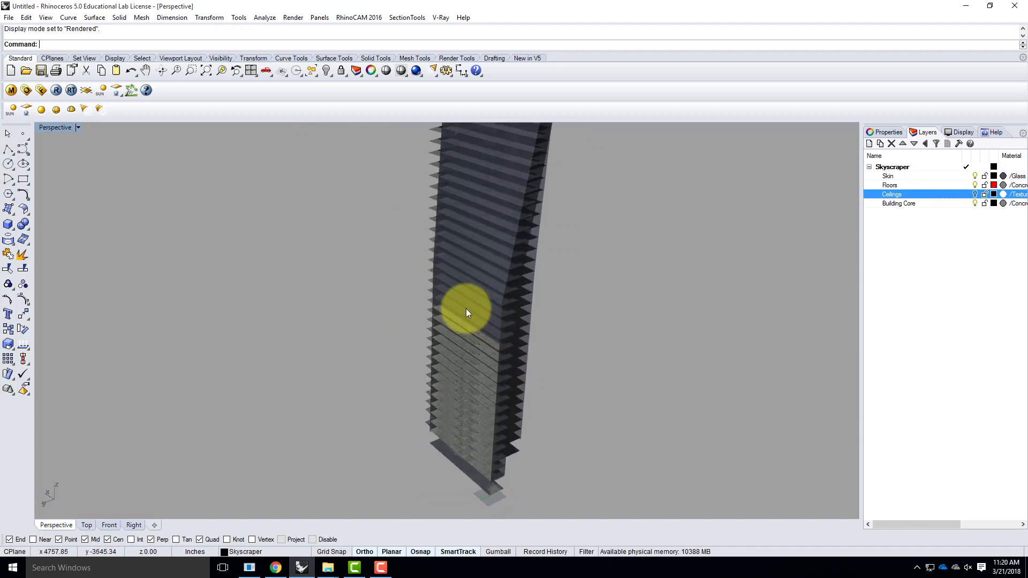
{"action": "left_click", "coordinate": [462, 278]}
{"action": "left_click", "coordinate": [595, 292]}
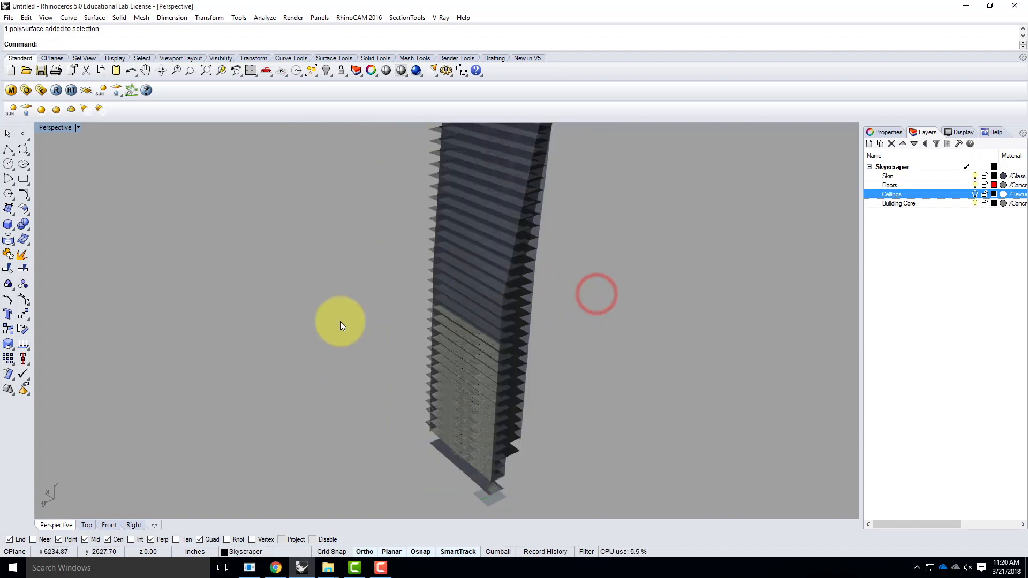
{"action": "scroll", "coordinate": [296, 381], "scroll_direction": "down", "scroll_amount": 2}
{"action": "scroll", "coordinate": [404, 338], "scroll_direction": "up", "scroll_amount": 3}
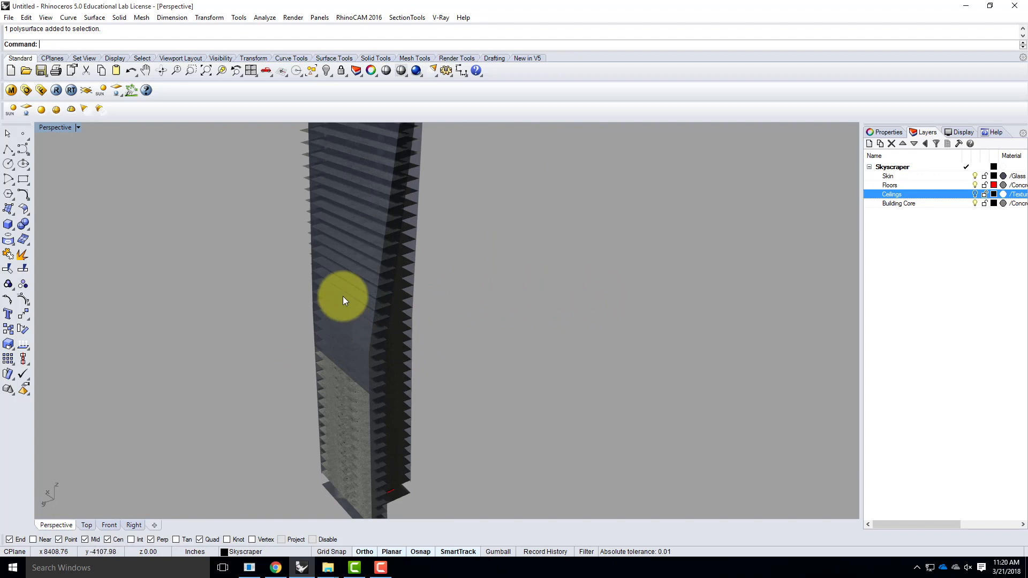
{"action": "left_click", "coordinate": [349, 242]}
{"action": "scroll", "coordinate": [309, 290], "scroll_direction": "down", "scroll_amount": 3}
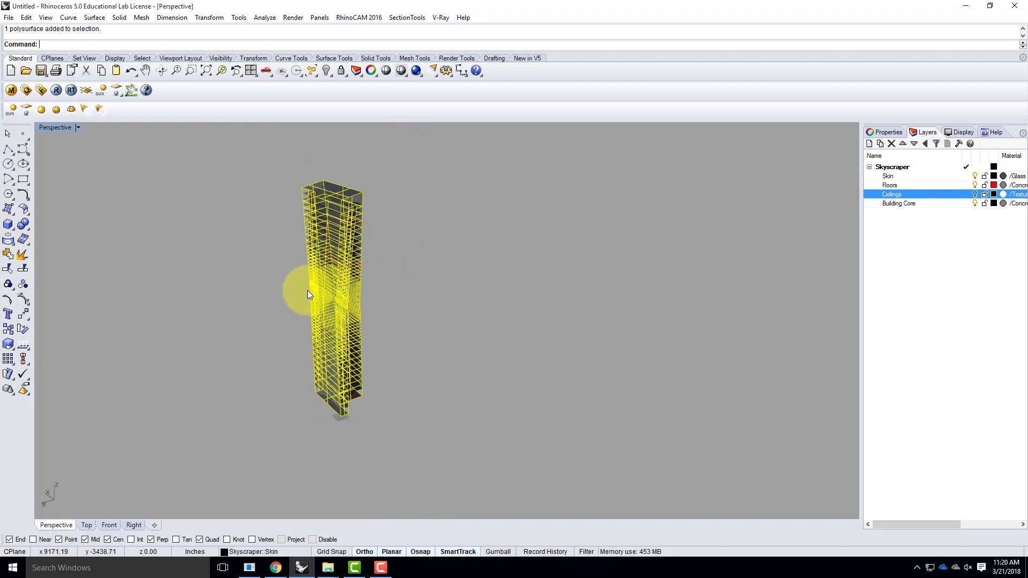
{"action": "left_click", "coordinate": [887, 132]}
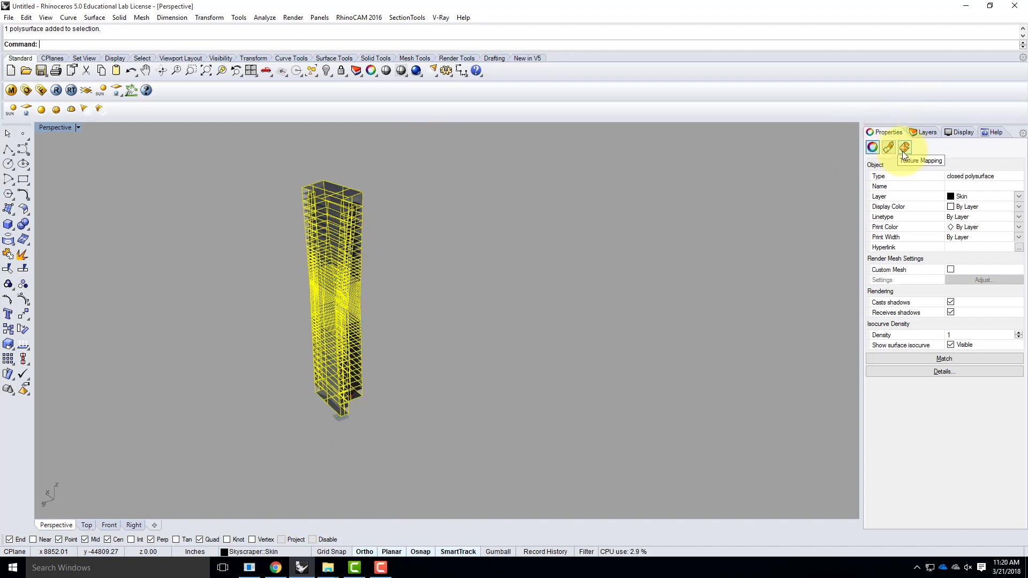
{"action": "left_click", "coordinate": [904, 152]}
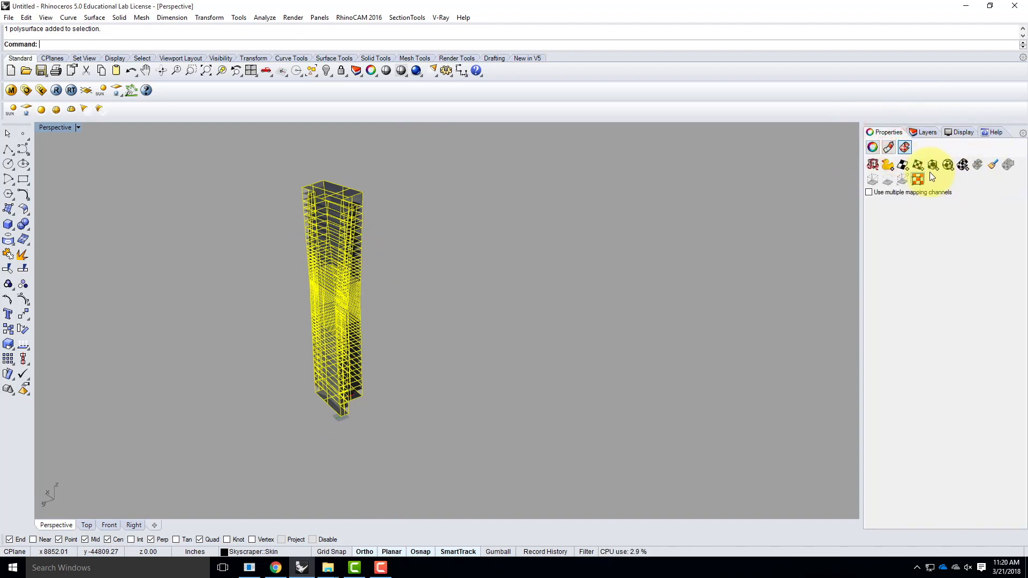
{"action": "left_click", "coordinate": [932, 166]}
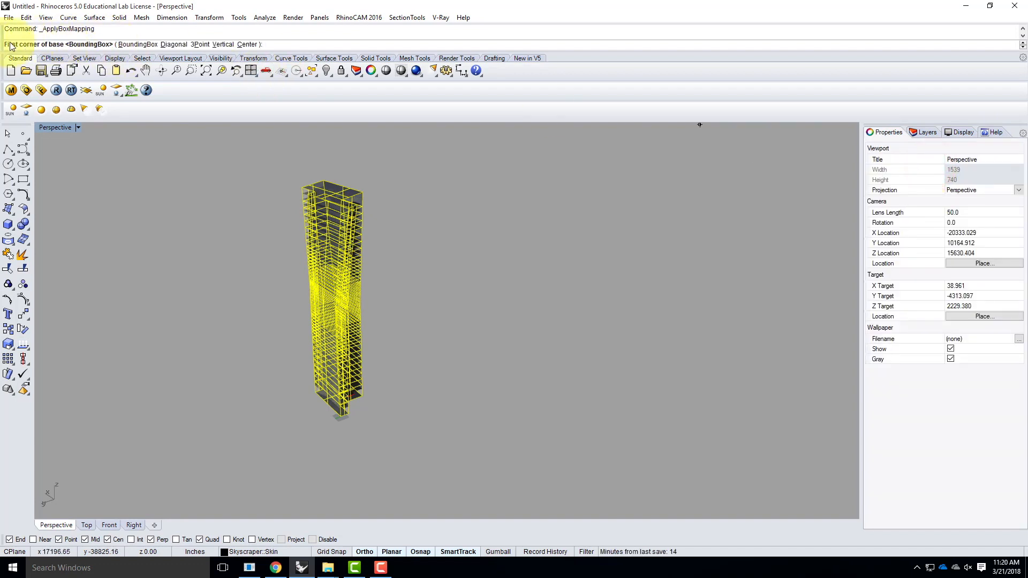
{"action": "left_click", "coordinate": [138, 45]}
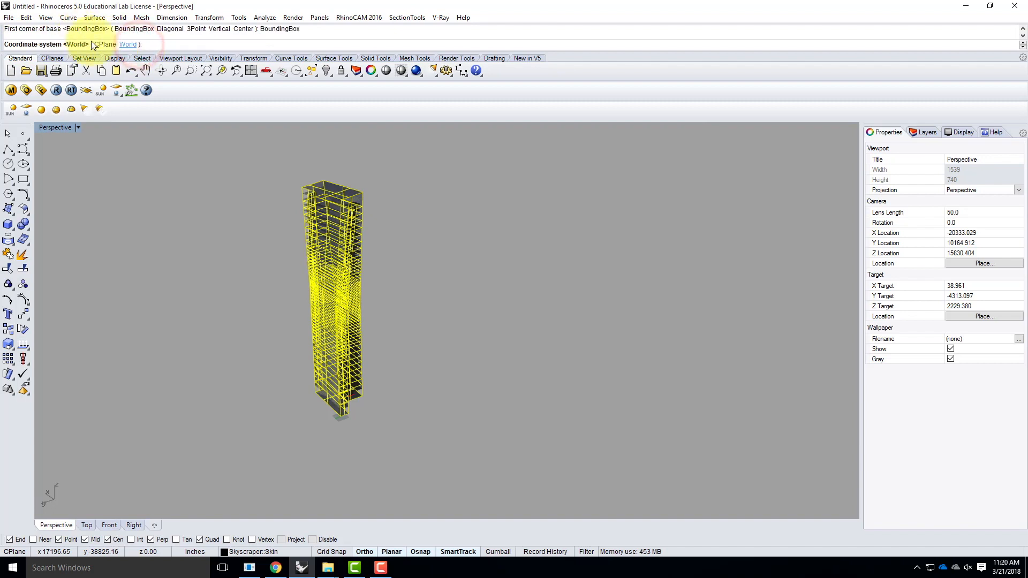
{"action": "left_click", "coordinate": [128, 44]}
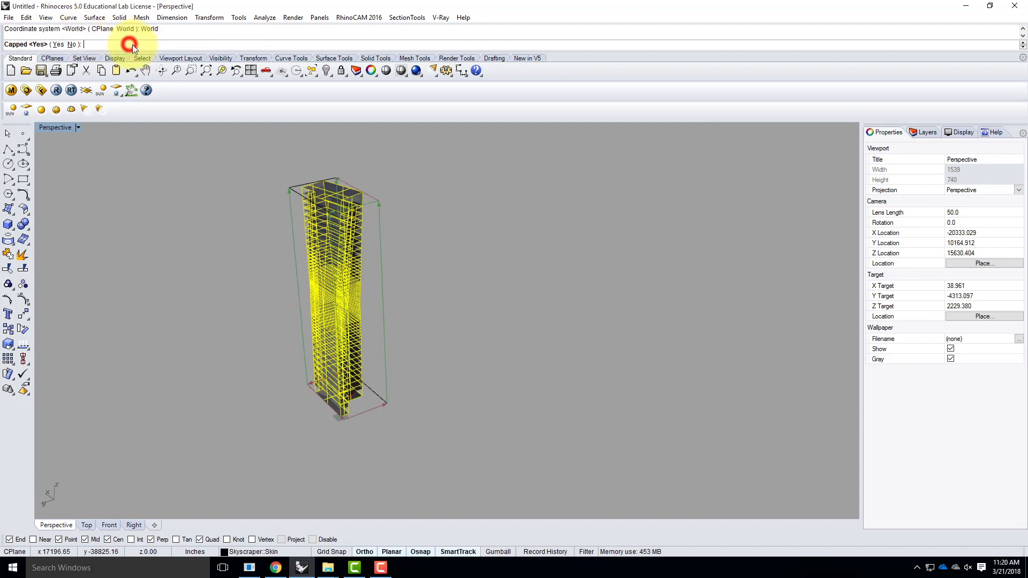
{"action": "left_click", "coordinate": [58, 44]}
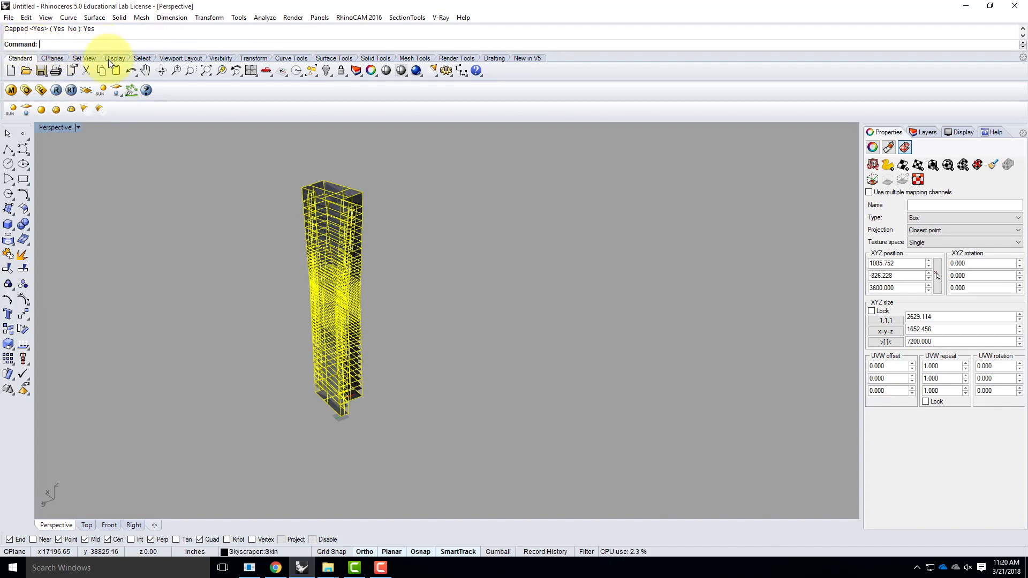
Show the texture mapping widget of the tower's skin polysurface.
{"action": "left_click", "coordinate": [404, 249]}
{"action": "scroll", "coordinate": [337, 236], "scroll_direction": "up", "scroll_amount": 5}
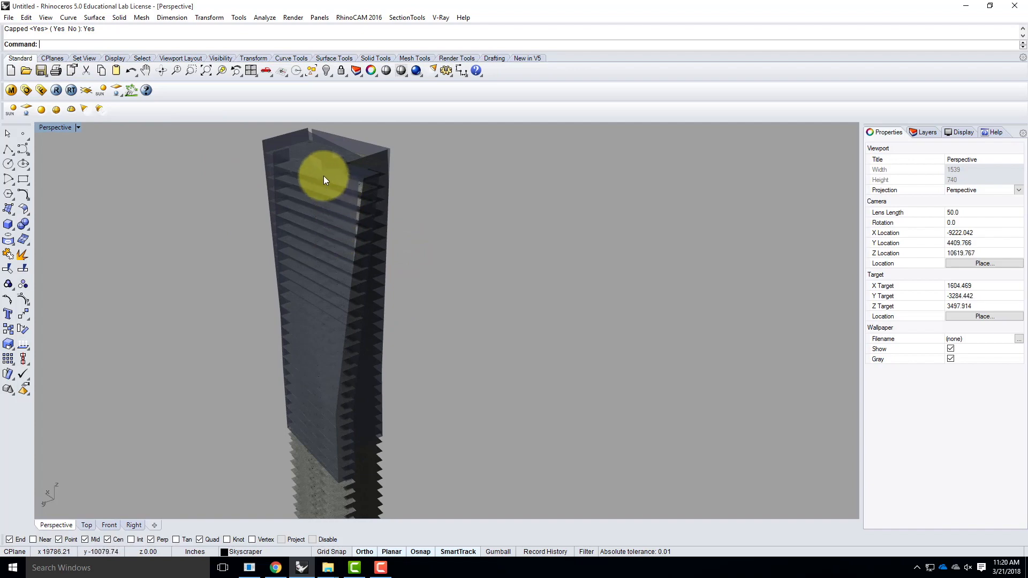
{"action": "left_click", "coordinate": [324, 174]}
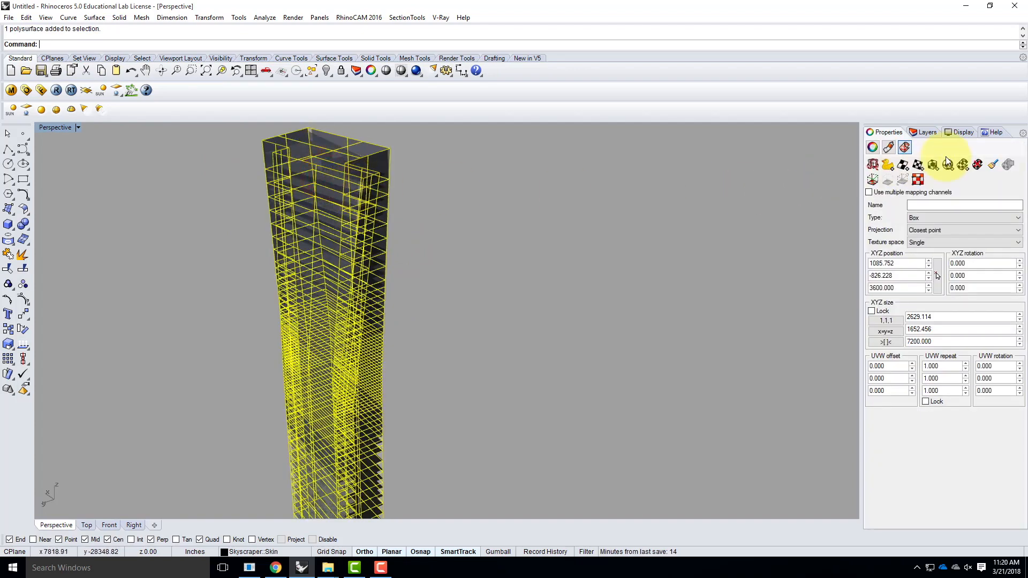
{"action": "left_click", "coordinate": [875, 178]}
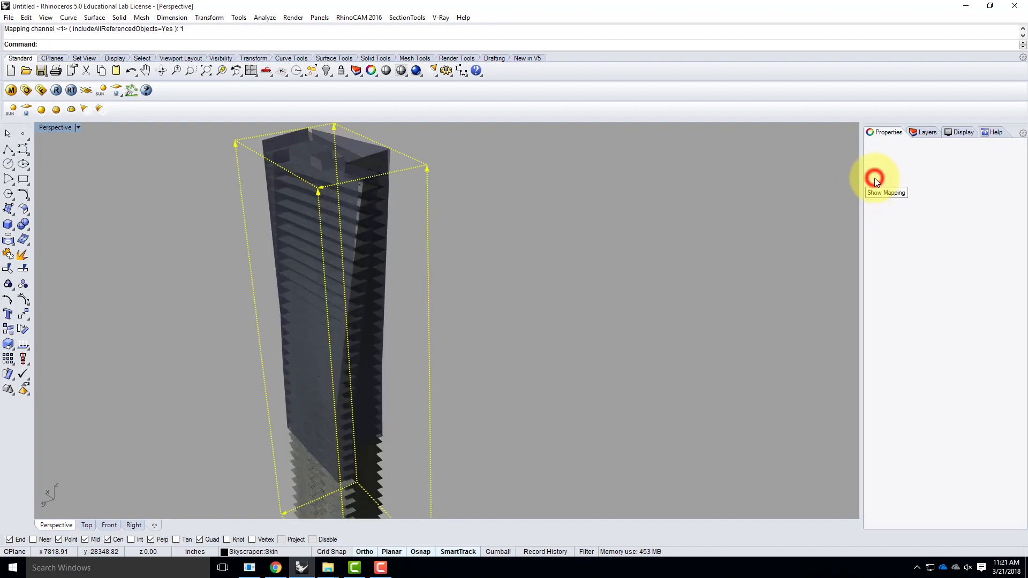
{"action": "scroll", "coordinate": [321, 282], "scroll_direction": "down", "scroll_amount": 5}
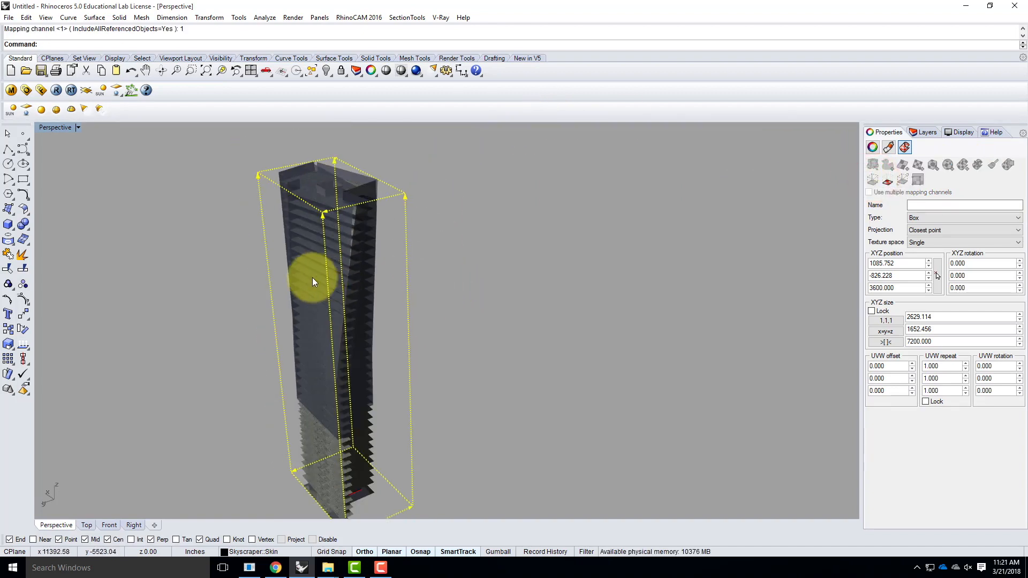
{"action": "scroll", "coordinate": [338, 381], "scroll_direction": "up", "scroll_amount": 5}
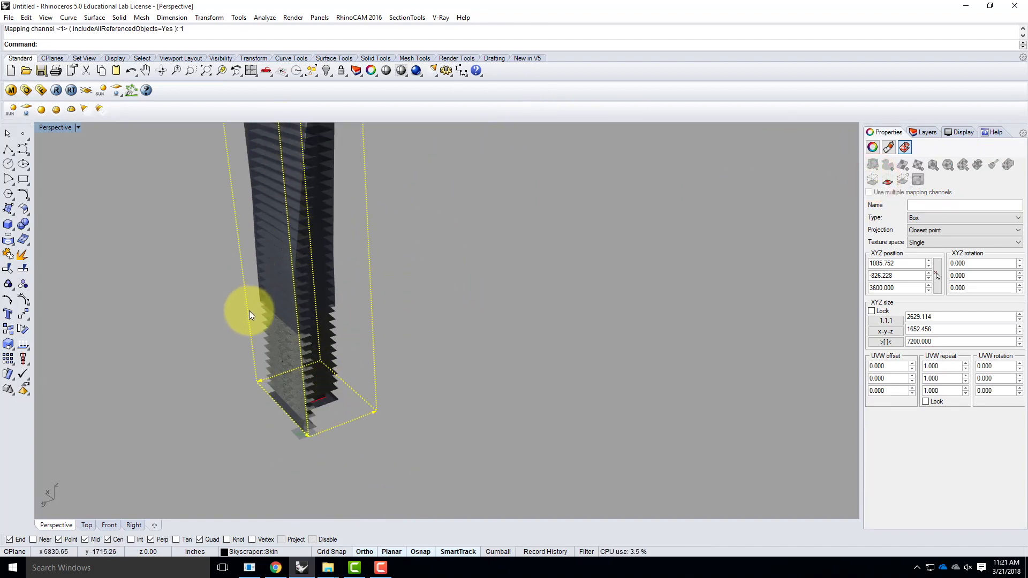
{"action": "scroll", "coordinate": [249, 308], "scroll_direction": "down", "scroll_amount": 3}
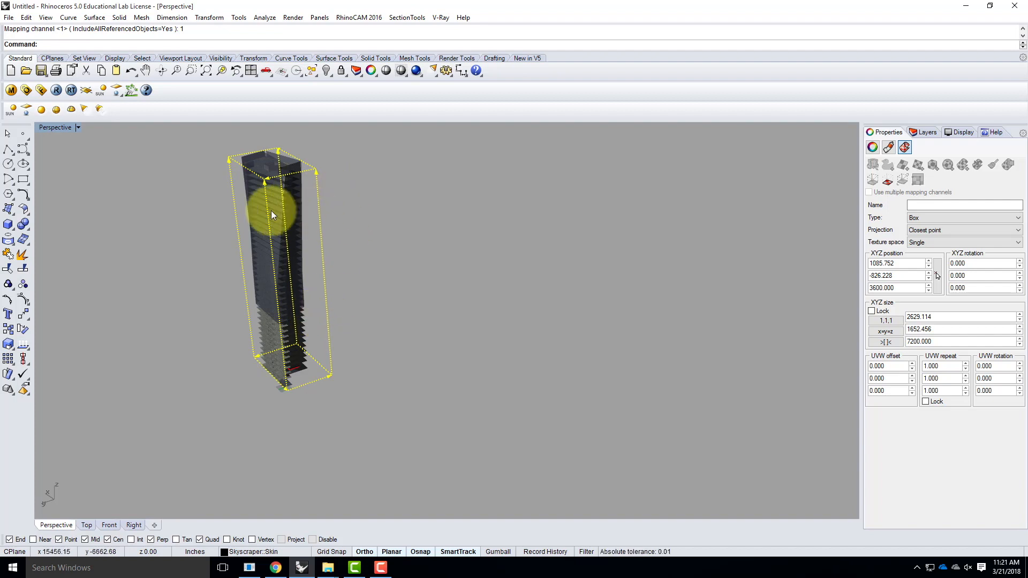
Scale the mapping box vertically to a height of 16' with Scale1D, starting from its bottom corner.
{"action": "left_click", "coordinate": [43, 44]}
{"action": "type", "text": "Scale1D"}
{"action": "key", "text": "Return"}
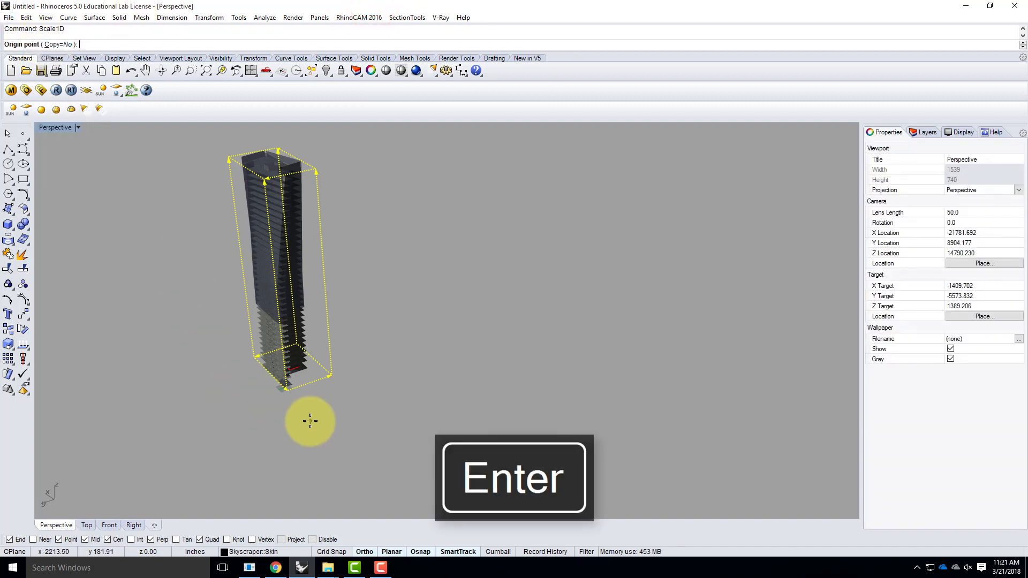
{"action": "left_click", "coordinate": [287, 389]}
{"action": "left_click", "coordinate": [265, 177]}
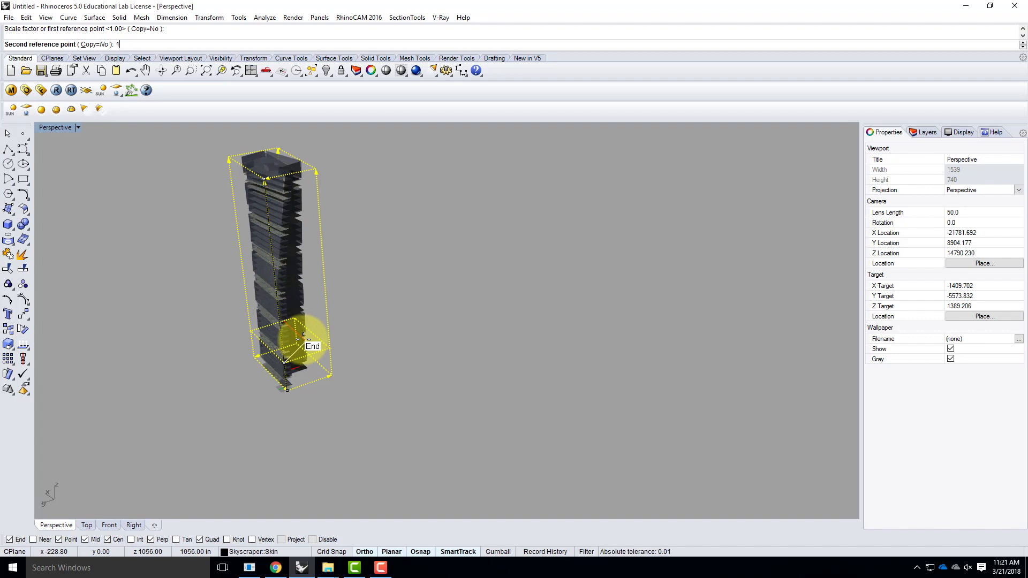
{"action": "type", "text": "16'"}
{"action": "key", "text": "Return"}
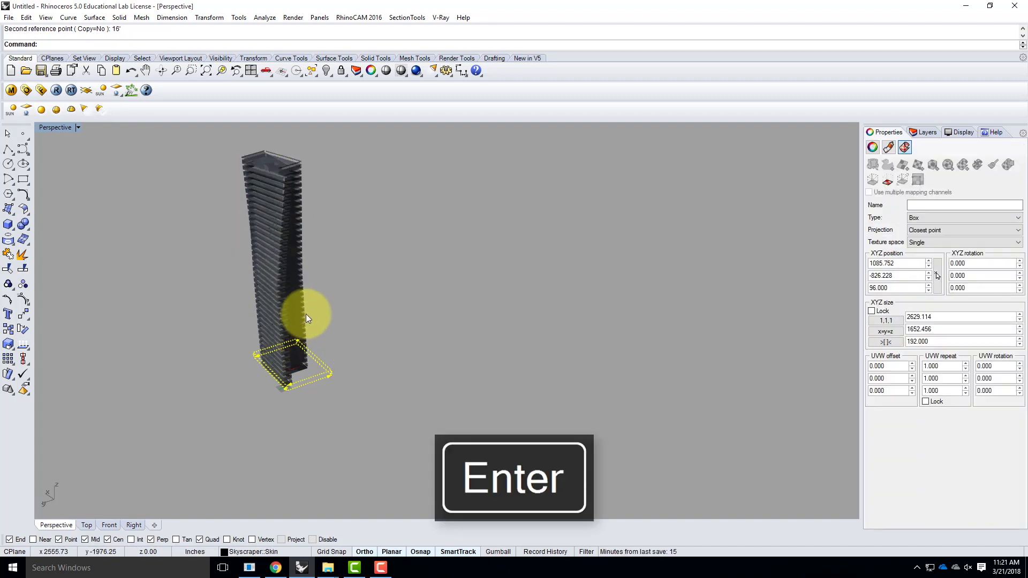
Scale the mapping box along the Y direction to 4' with Scale1D, starting from its bottom corner.
{"action": "scroll", "coordinate": [294, 381], "scroll_direction": "up", "scroll_amount": 12}
{"action": "right_click_drag", "start_coordinate": [256, 397], "coordinate": [238, 378]}
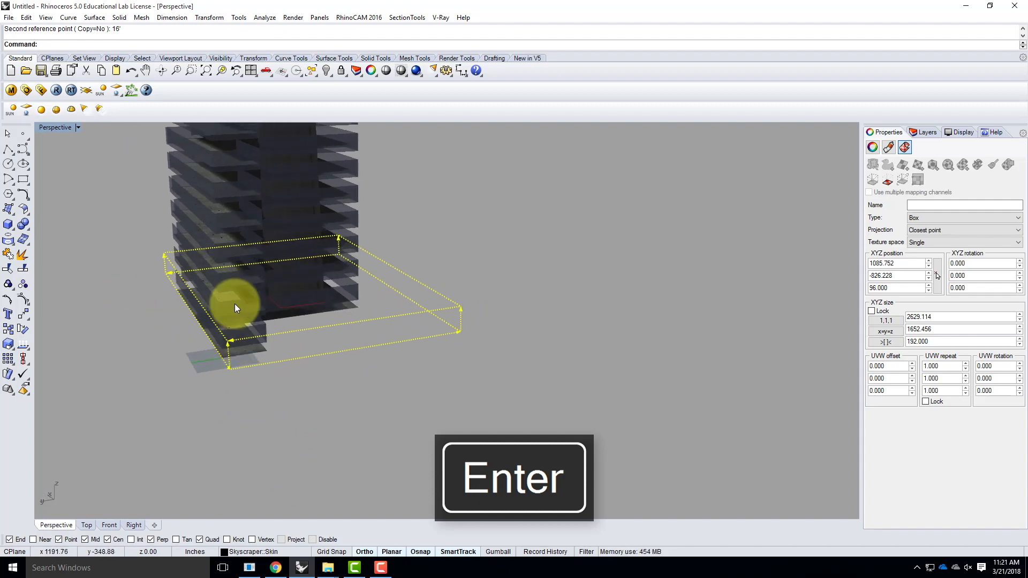
{"action": "scroll", "coordinate": [235, 311], "scroll_direction": "up", "scroll_amount": 3}
{"action": "right_click_drag", "start_coordinate": [234, 321], "coordinate": [203, 307]}
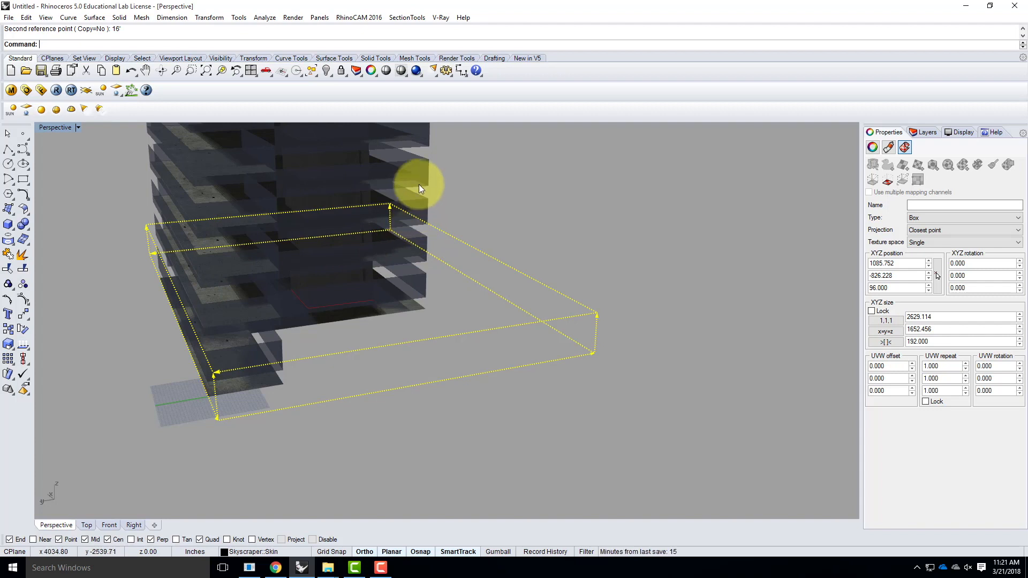
{"action": "right_click_drag", "start_coordinate": [419, 184], "coordinate": [328, 351]}
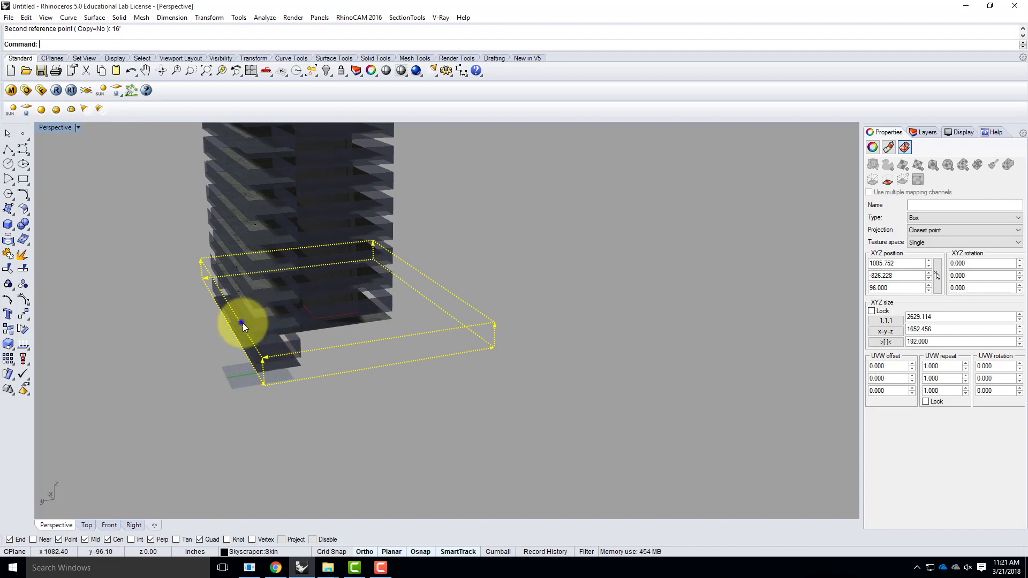
{"action": "right_click_drag", "start_coordinate": [241, 323], "coordinate": [312, 324]}
{"action": "right_click_drag", "start_coordinate": [505, 342], "coordinate": [481, 353]}
{"action": "type", "text": "scale1d"}
{"action": "key", "text": "Return"}
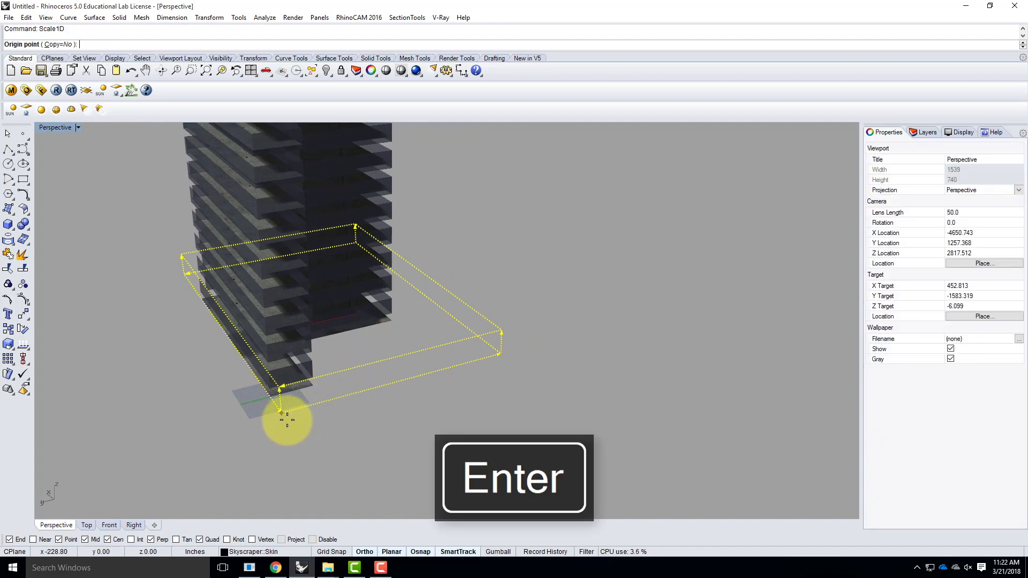
{"action": "left_click", "coordinate": [282, 413]}
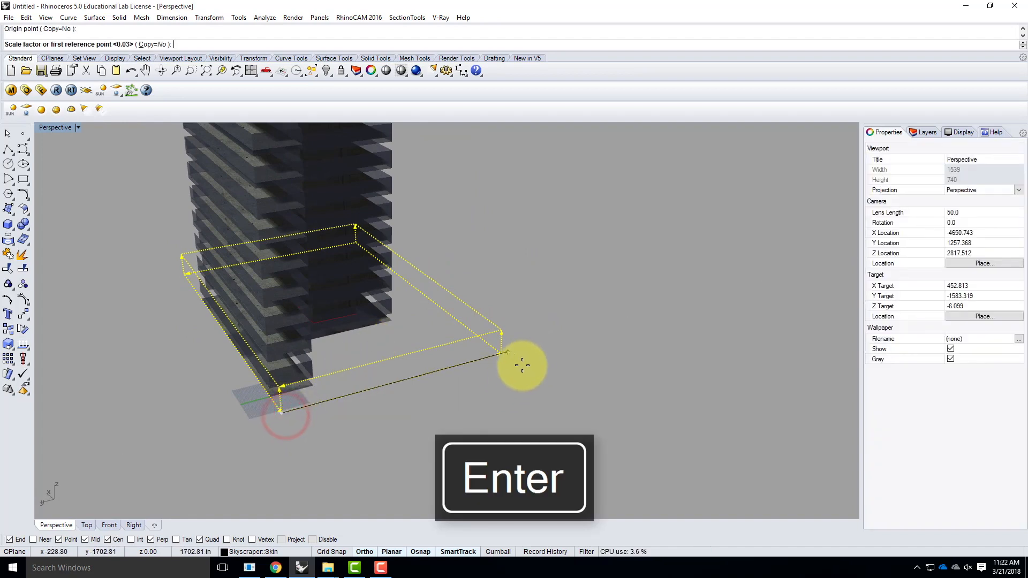
{"action": "left_click", "coordinate": [501, 354]}
{"action": "type", "text": "4'"}
{"action": "key", "text": "Return"}
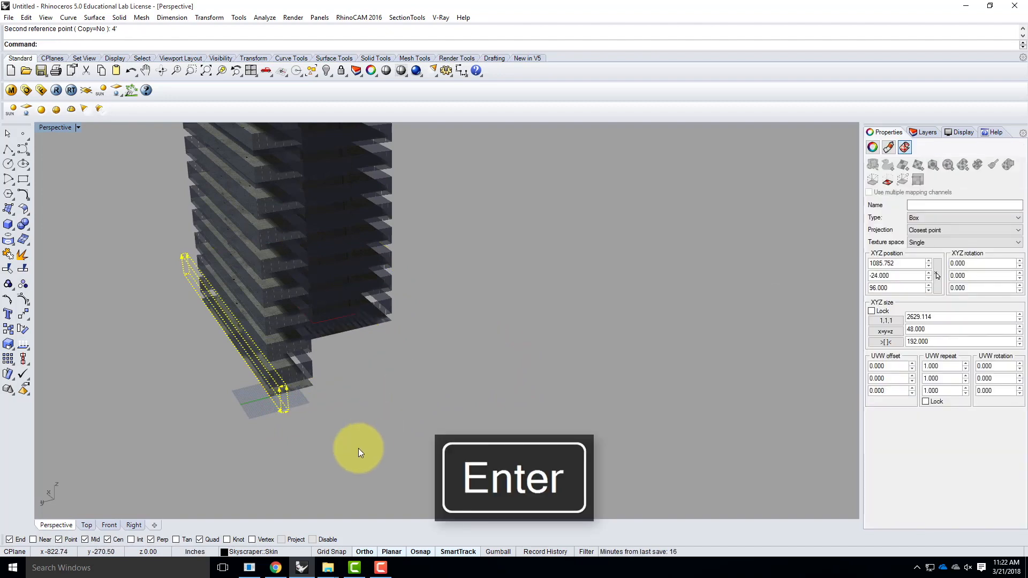
Scale the mapping box along its long X side to 4' with Scale1D, starting from the same bottom corner.
{"action": "right_click_drag", "start_coordinate": [259, 426], "coordinate": [340, 429]}
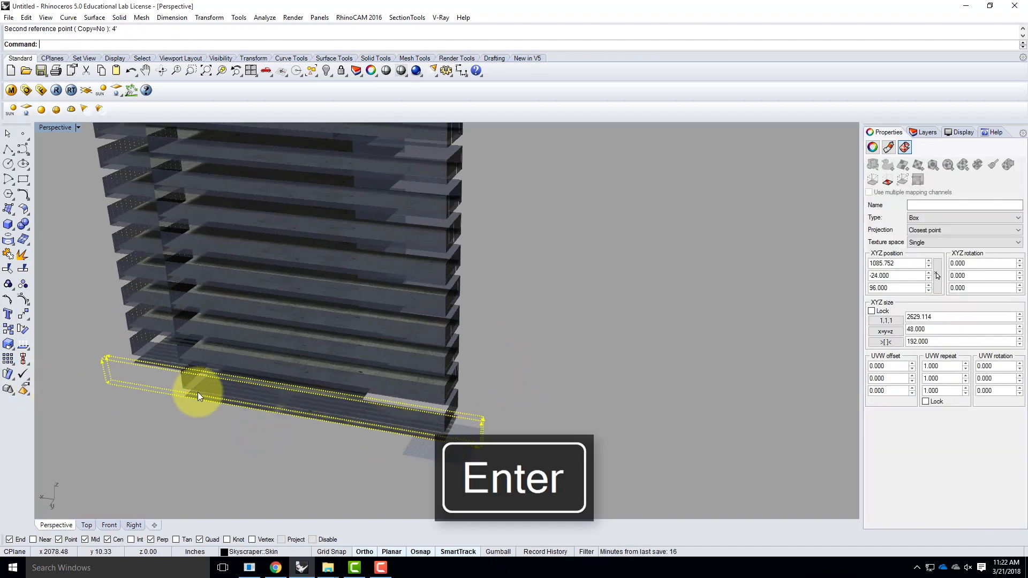
{"action": "key", "text": "Return"}
{"action": "left_click", "coordinate": [481, 446]}
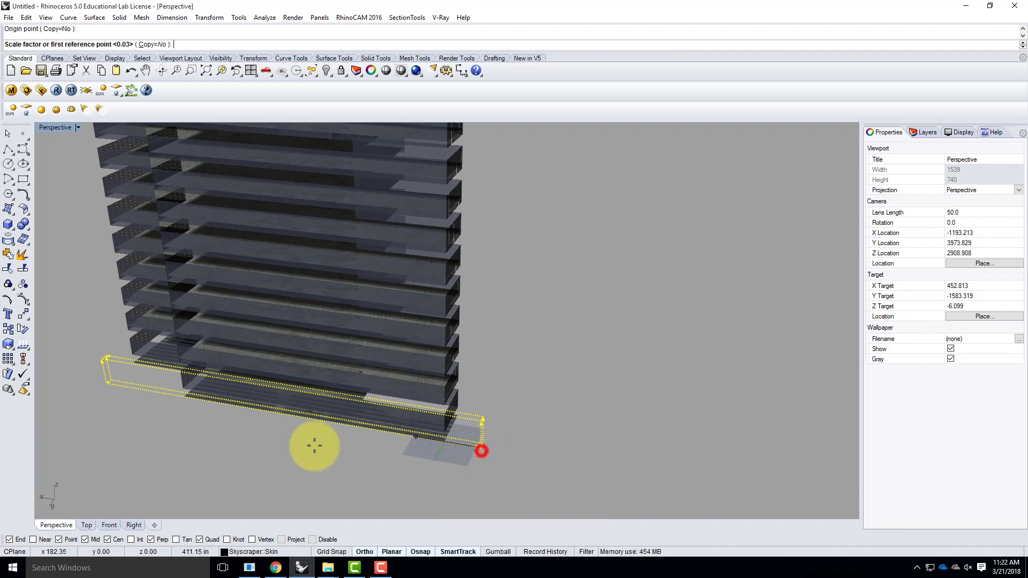
{"action": "left_click", "coordinate": [105, 381]}
{"action": "type", "text": "4'"}
{"action": "key", "text": "Return"}
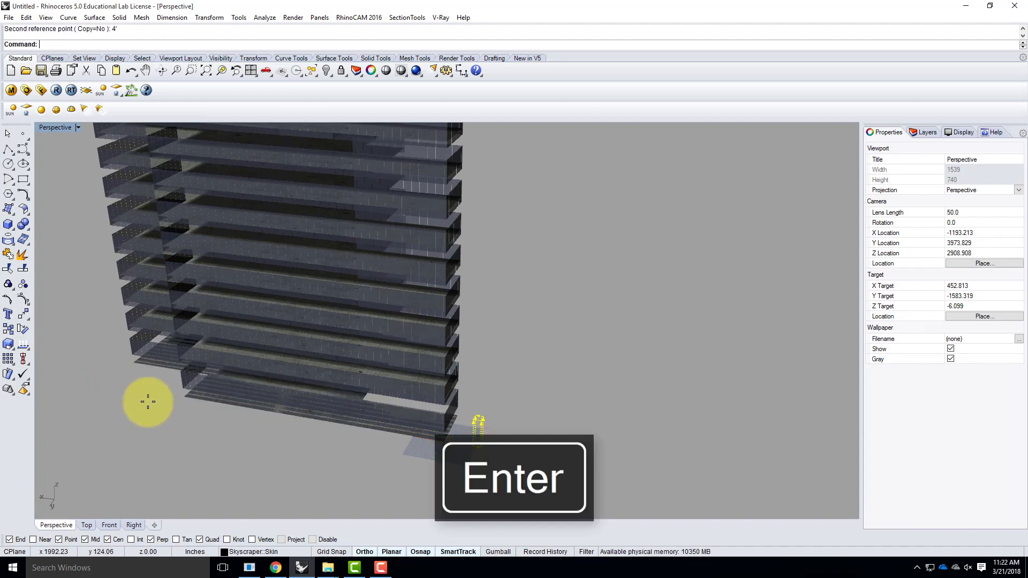
Move the skin's texture mapping box by its bottom corner onto a floor end point at the tower's lower corner.
{"action": "right_click_drag", "start_coordinate": [523, 399], "coordinate": [469, 418]}
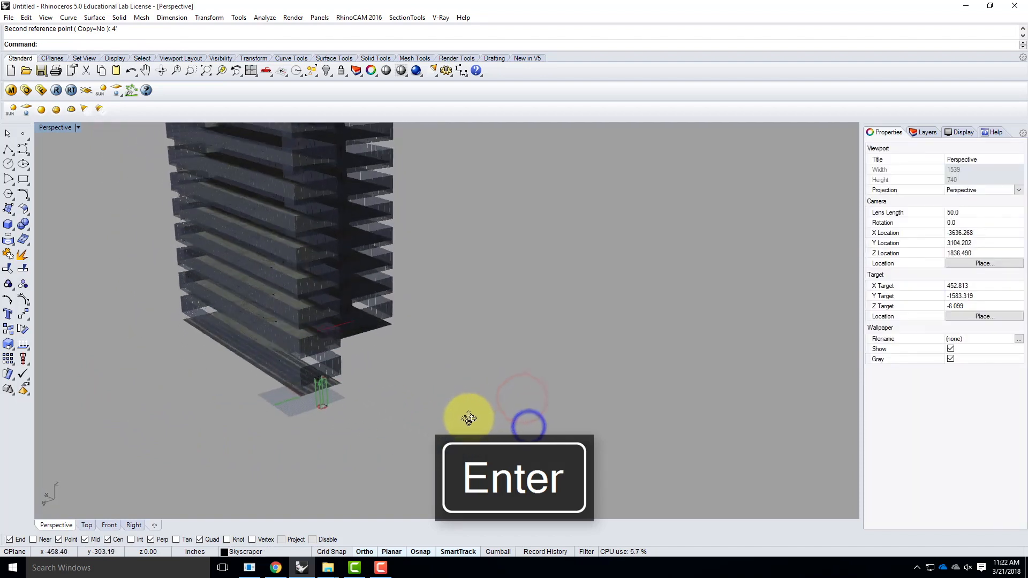
{"action": "left_click", "coordinate": [323, 403]}
{"action": "scroll", "coordinate": [290, 371], "scroll_direction": "up", "scroll_amount": 3}
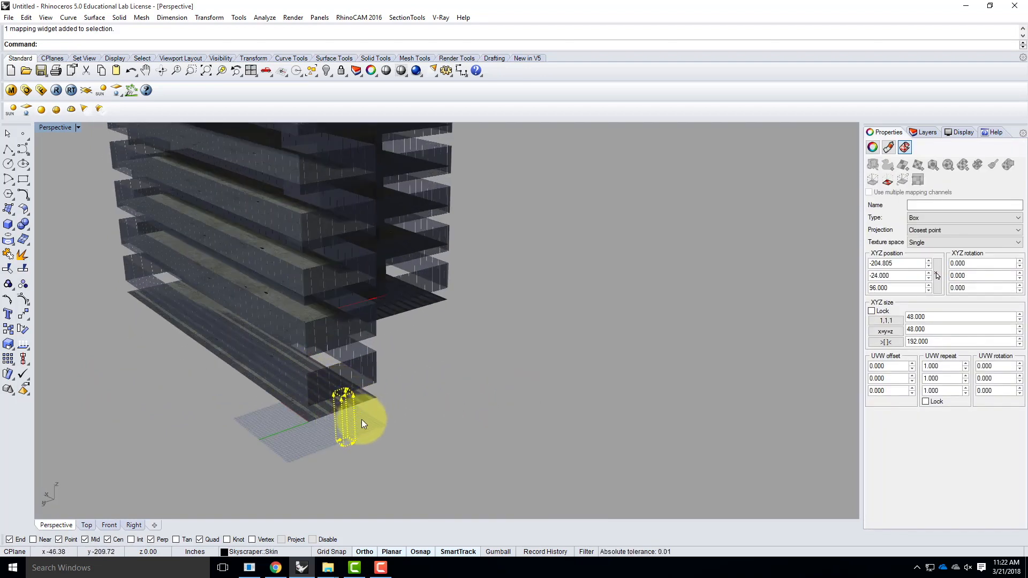
{"action": "scroll", "coordinate": [361, 420], "scroll_direction": "down", "scroll_amount": 3}
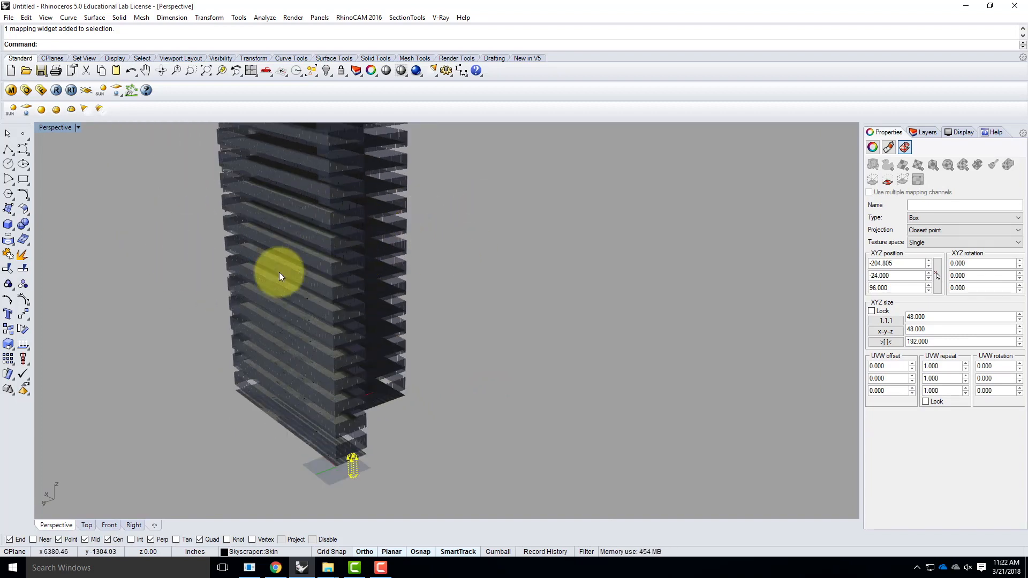
{"action": "scroll", "coordinate": [347, 467], "scroll_direction": "up", "scroll_amount": 5}
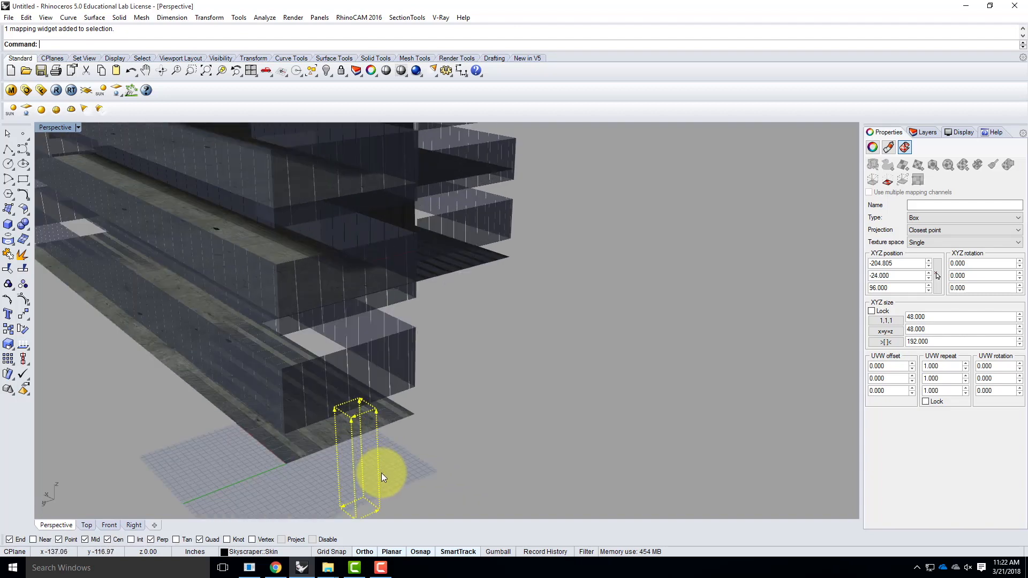
{"action": "type", "text": "move"}
{"action": "key", "text": "Return"}
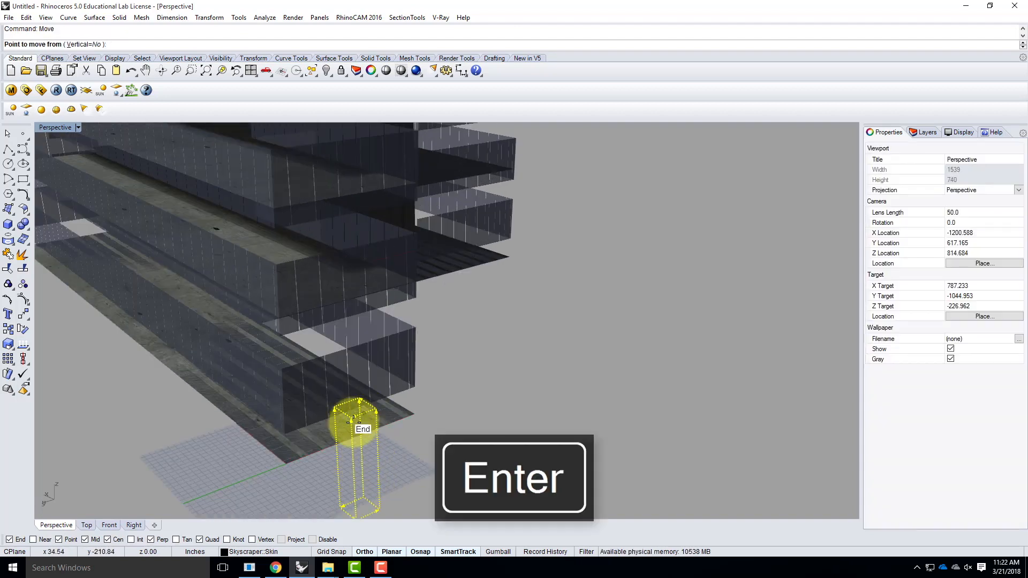
{"action": "left_click", "coordinate": [360, 509]}
{"action": "scroll", "coordinate": [360, 482], "scroll_direction": "down", "scroll_amount": 3}
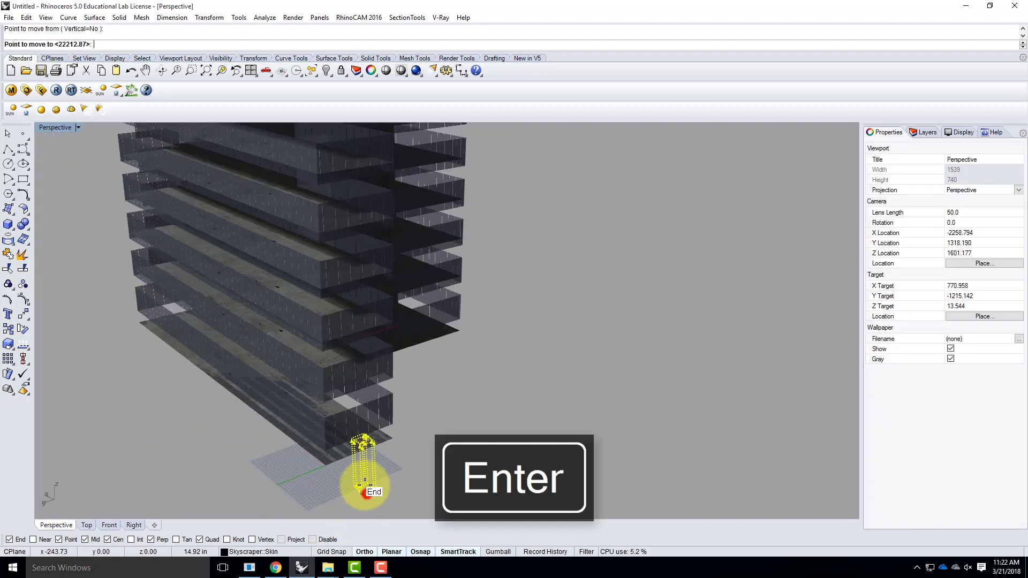
{"action": "scroll", "coordinate": [340, 375], "scroll_direction": "up", "scroll_amount": 3}
{"action": "scroll", "coordinate": [345, 374], "scroll_direction": "down", "scroll_amount": 2}
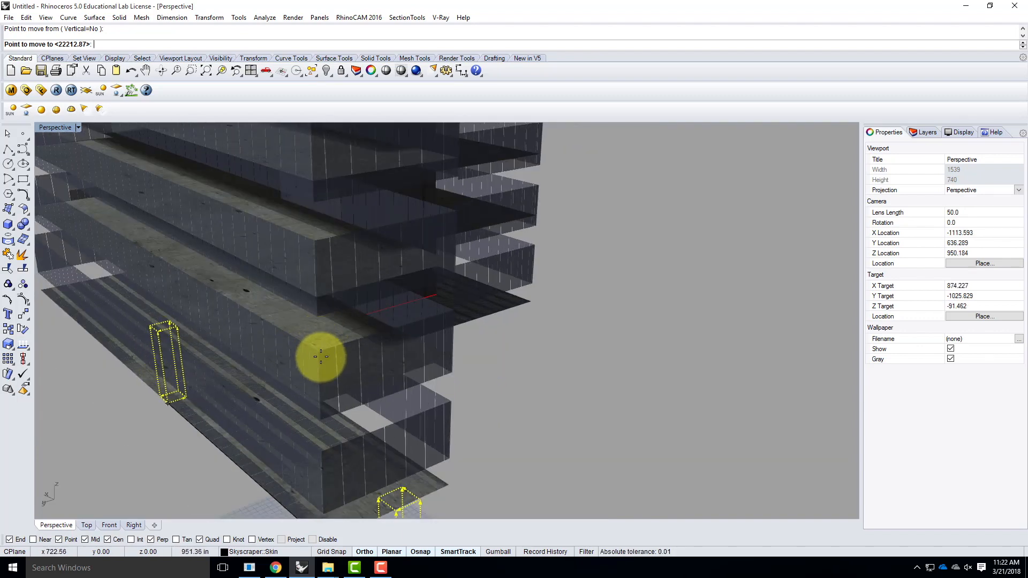
{"action": "scroll", "coordinate": [375, 356], "scroll_direction": "down", "scroll_amount": 3}
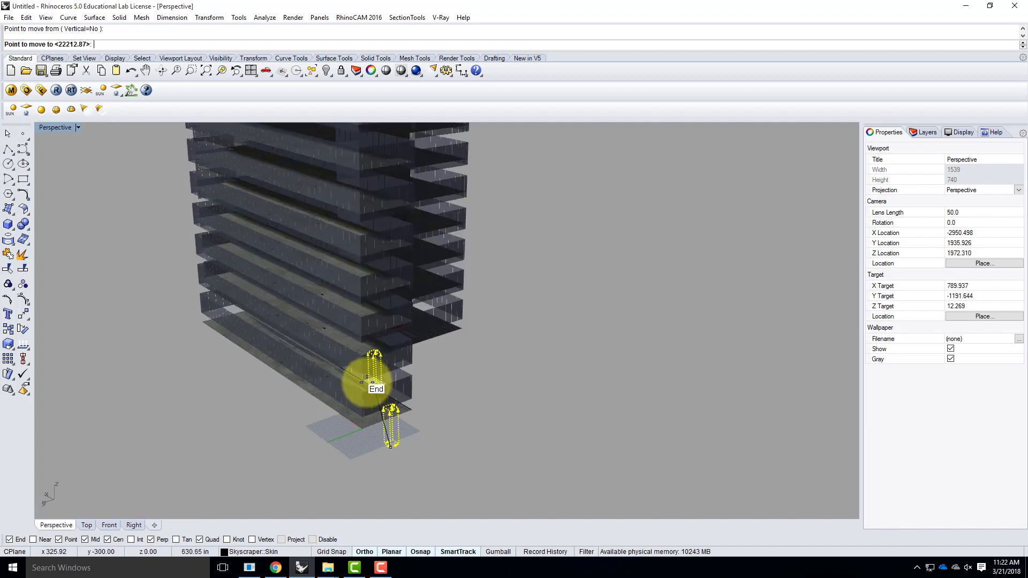
{"action": "left_click", "coordinate": [365, 379]}
{"action": "right_click_drag", "start_coordinate": [414, 381], "coordinate": [454, 353]}
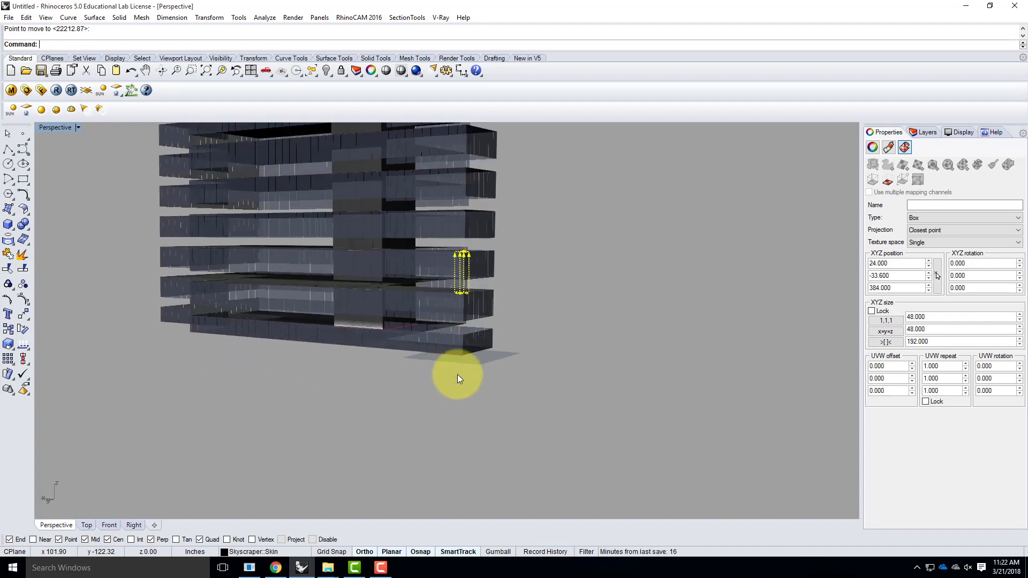
{"action": "right_click_drag", "start_coordinate": [472, 242], "coordinate": [473, 269]}
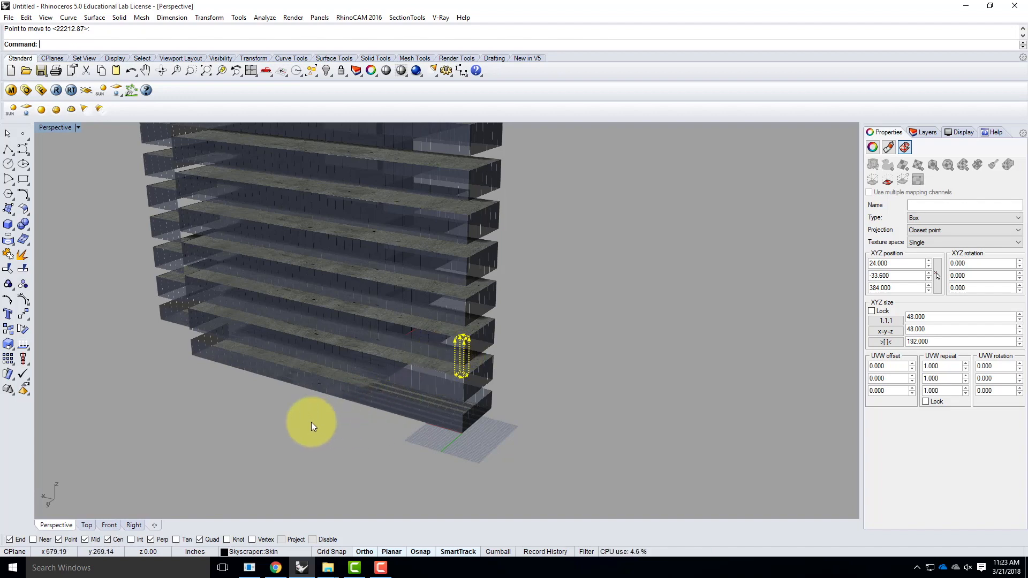
Explode the tower's skin polysurface into separate surfaces.
{"action": "scroll", "coordinate": [312, 426], "scroll_direction": "down", "scroll_amount": 10}
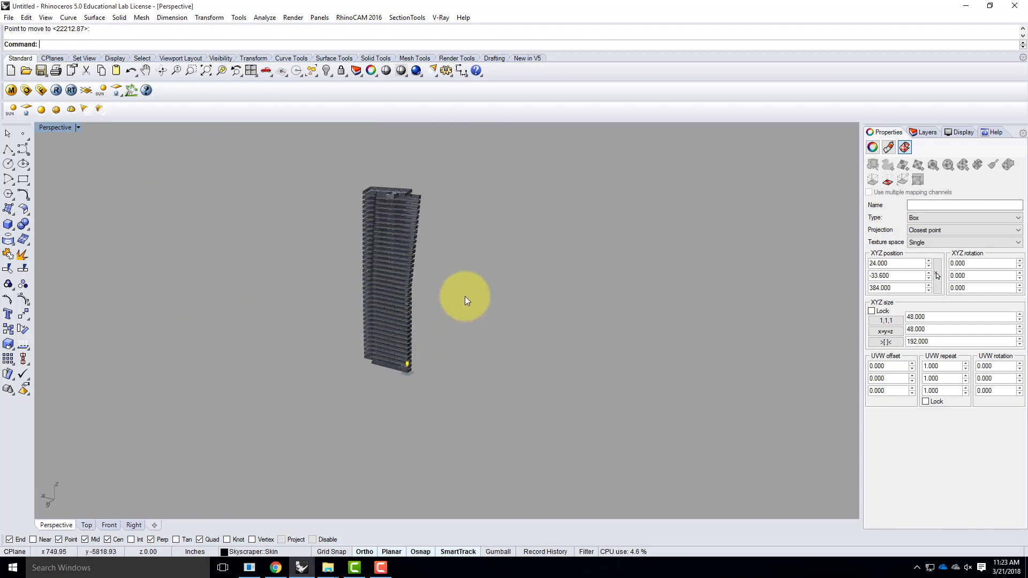
{"action": "scroll", "coordinate": [466, 257], "scroll_direction": "up", "scroll_amount": 3}
{"action": "right_click_drag", "start_coordinate": [465, 218], "coordinate": [404, 204]}
{"action": "left_click", "coordinate": [443, 206]}
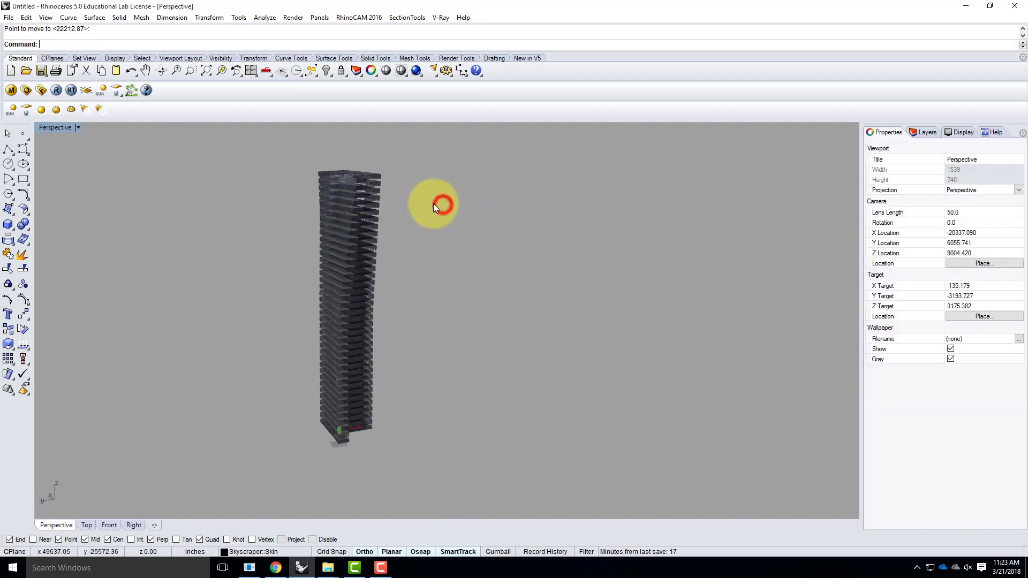
{"action": "scroll", "coordinate": [344, 166], "scroll_direction": "up", "scroll_amount": 3}
{"action": "right_click_drag", "start_coordinate": [351, 148], "coordinate": [329, 235]}
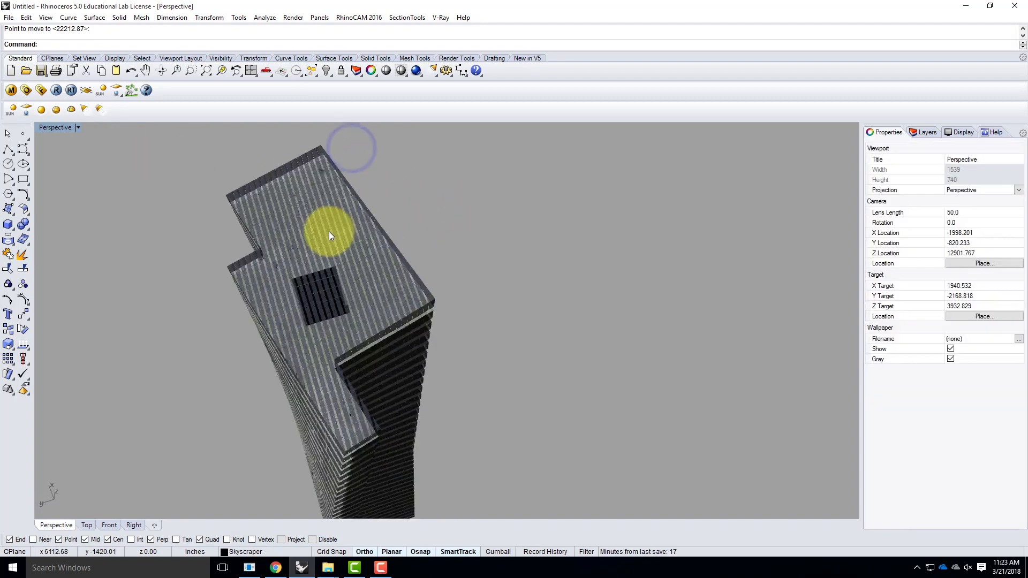
{"action": "left_click", "coordinate": [336, 233]}
{"action": "right_click_drag", "start_coordinate": [436, 269], "coordinate": [274, 188]}
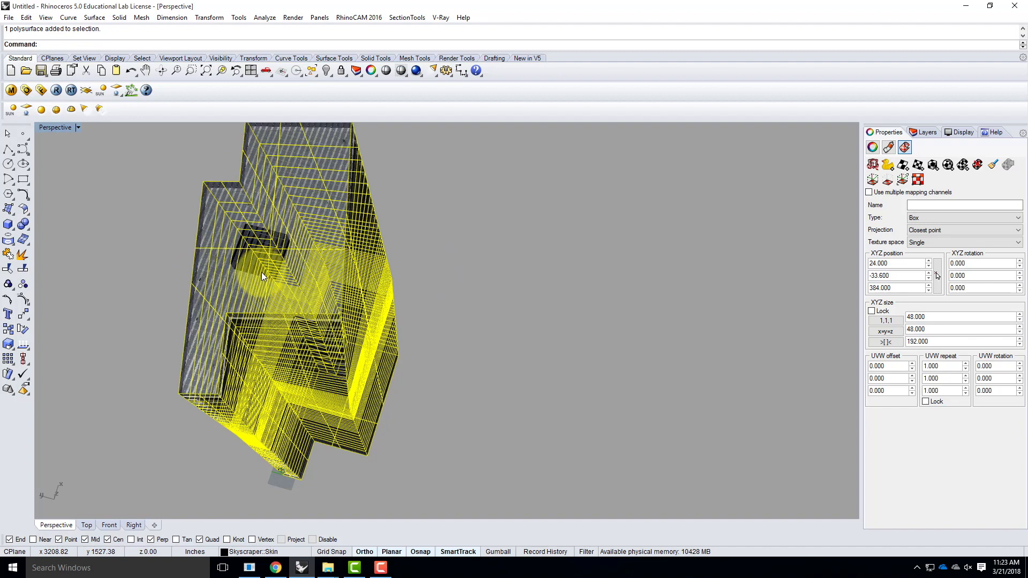
{"action": "type", "text": "explode"}
{"action": "key", "text": "Return"}
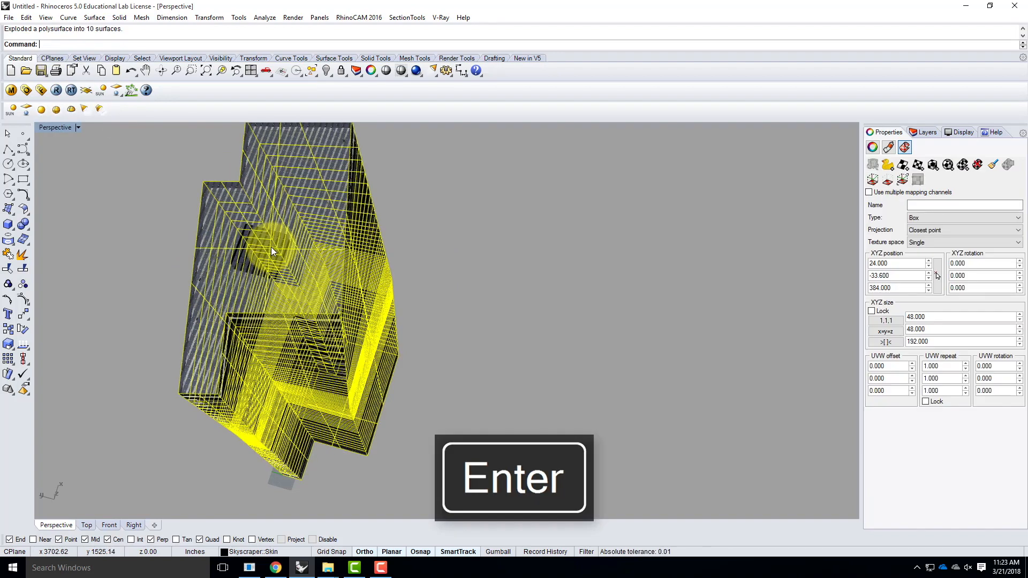
Join all of the exploded skin surfaces except the flat roof surface.
{"action": "left_click", "coordinate": [205, 247], "text": "ctrl"}
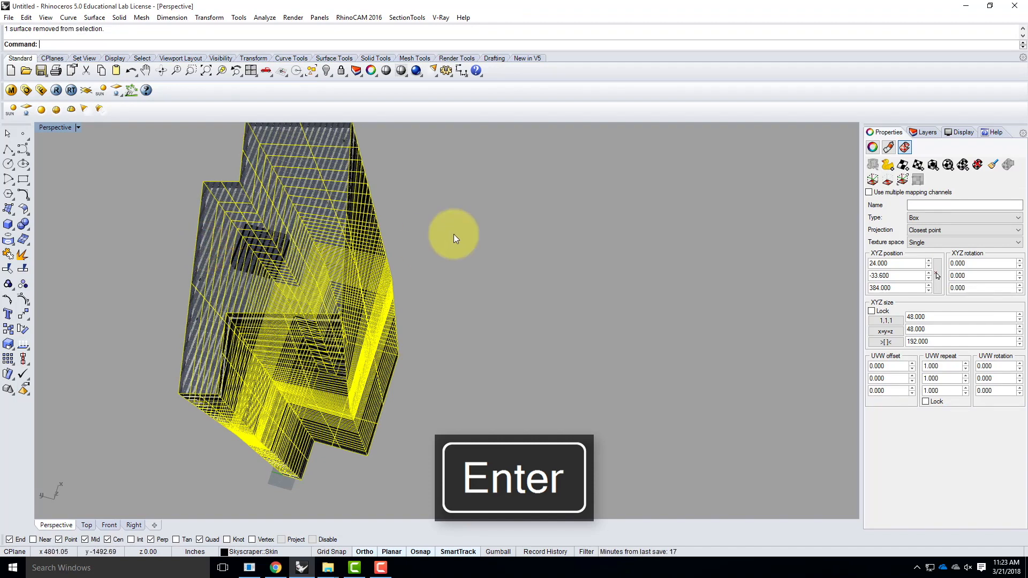
{"action": "type", "text": "joi"}
{"action": "key", "text": "Return"}
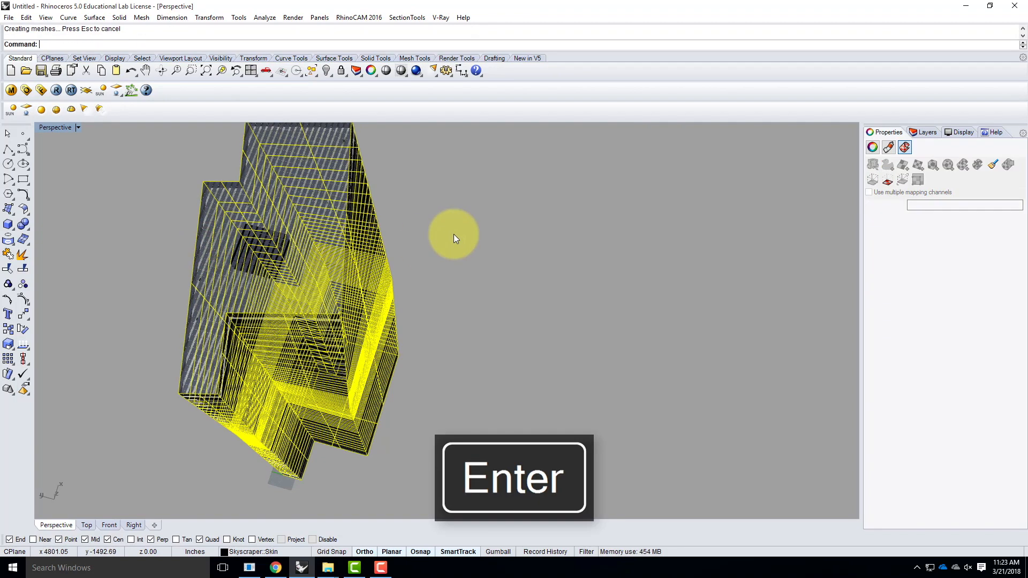
{"action": "left_click", "coordinate": [456, 303]}
Move the tower's flat roof surface to the Floors layer.
{"action": "left_click", "coordinate": [305, 207]}
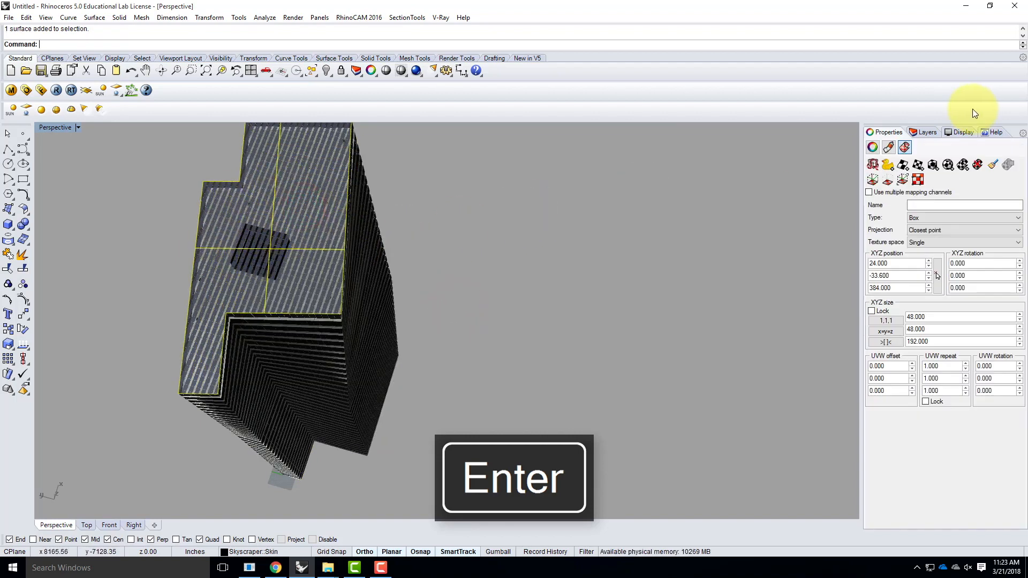
{"action": "left_click", "coordinate": [924, 131]}
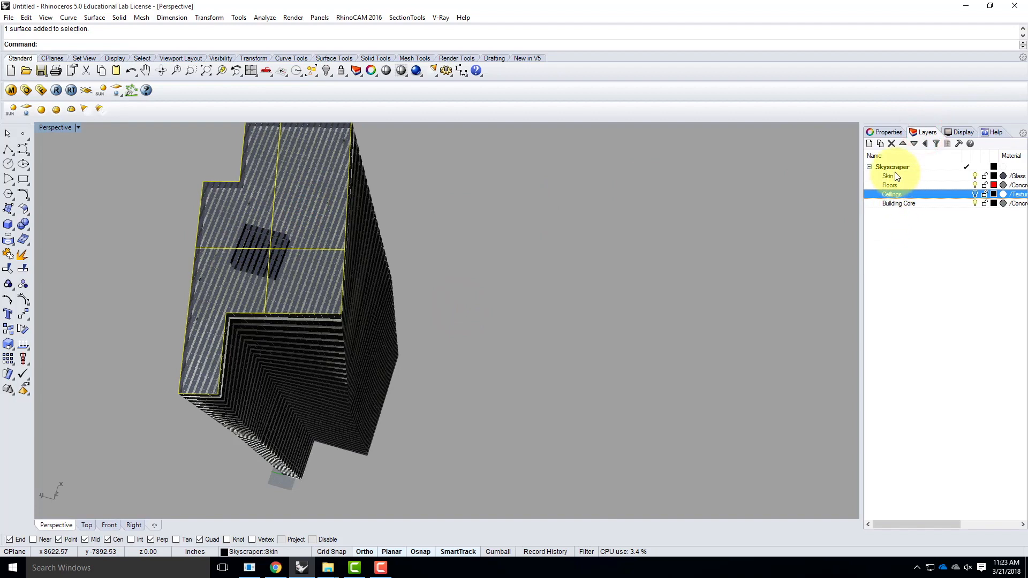
{"action": "right_click", "coordinate": [902, 186]}
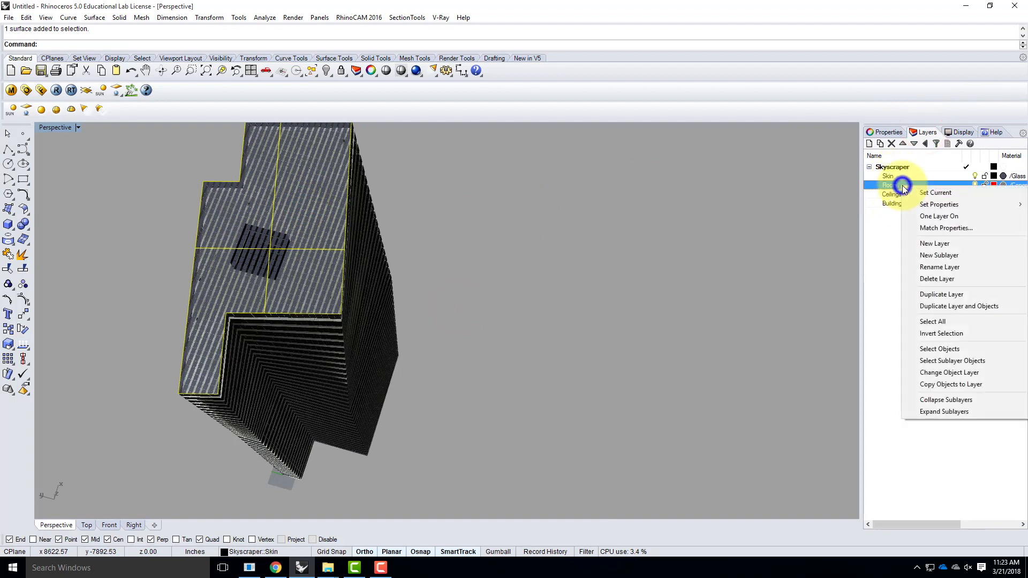
{"action": "left_click", "coordinate": [942, 373]}
{"action": "left_click", "coordinate": [494, 319]}
Examine the tower's roof and facades from several sides, from the top down to the base.
{"action": "right_click_drag", "start_coordinate": [414, 333], "coordinate": [431, 313]}
{"action": "scroll", "coordinate": [431, 313], "scroll_direction": "down", "scroll_amount": 5}
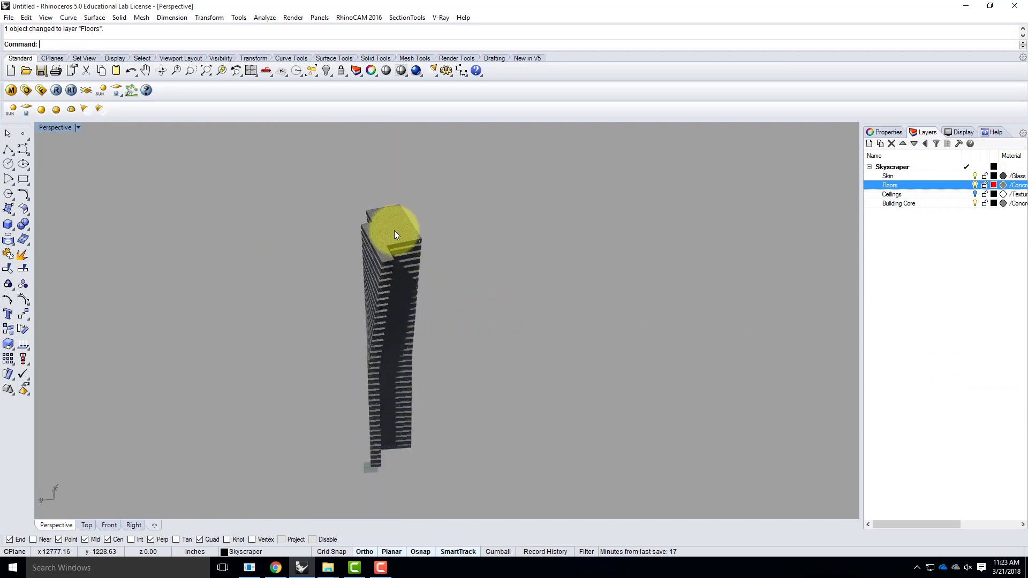
{"action": "scroll", "coordinate": [326, 325], "scroll_direction": "down", "scroll_amount": 3}
{"action": "right_click_drag", "start_coordinate": [285, 336], "coordinate": [390, 299]}
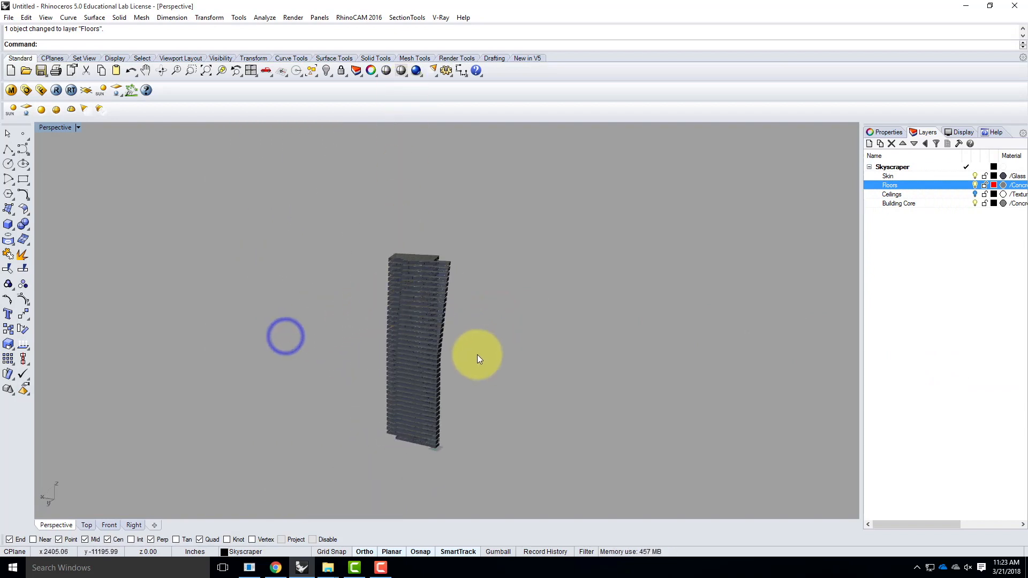
{"action": "scroll", "coordinate": [471, 348], "scroll_direction": "up", "scroll_amount": 3}
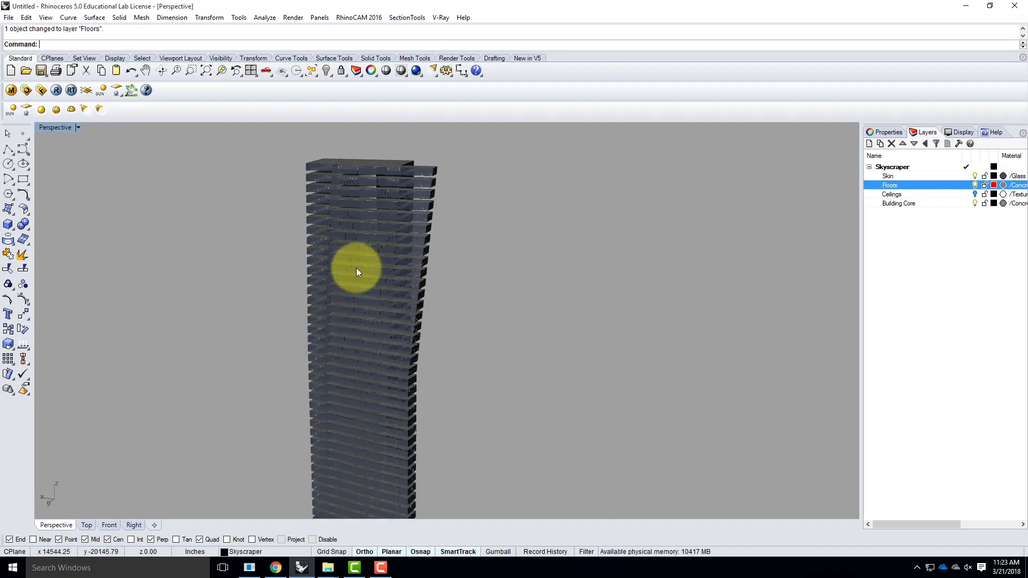
{"action": "scroll", "coordinate": [364, 268], "scroll_direction": "down", "scroll_amount": 3}
{"action": "mouse_move", "coordinate": [450, 398]}
{"action": "right_mouse_down"}
{"action": "mouse_move", "coordinate": [387, 423]}
{"action": "mouse_move", "coordinate": [403, 421]}
{"action": "right_mouse_up"}
{"action": "scroll", "coordinate": [403, 377], "scroll_direction": "up", "scroll_amount": 5}
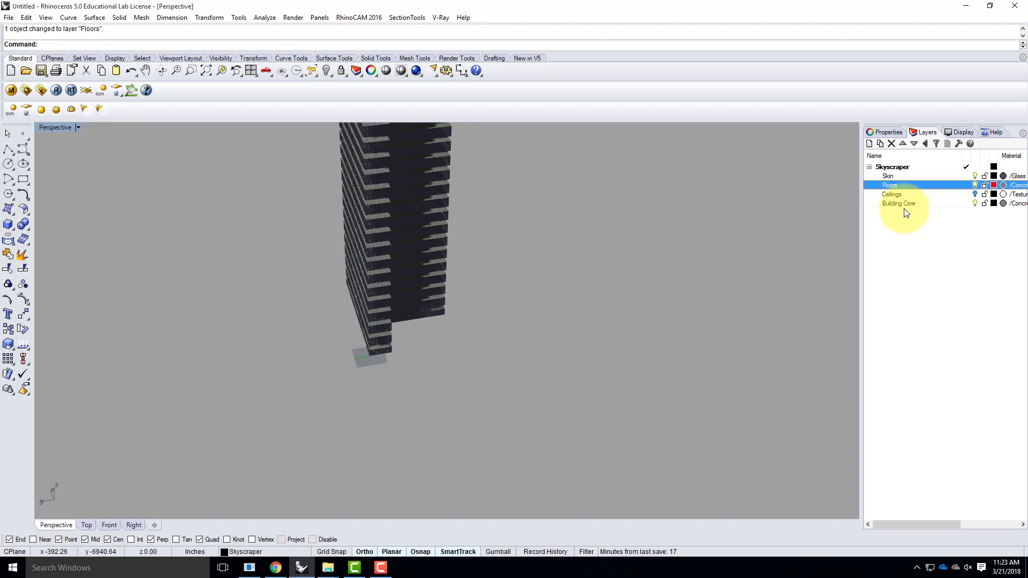
Save the model as Skyscraper2018 in the Ex215 folder of Live - A136 Exercises.
{"action": "left_click", "coordinate": [9, 17]}
{"action": "left_click", "coordinate": [28, 65]}
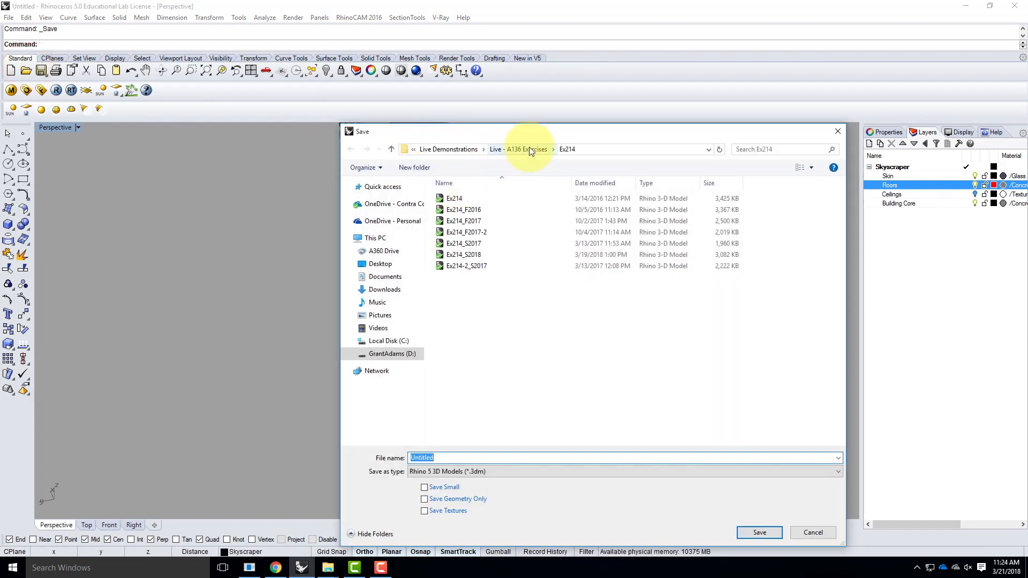
{"action": "left_click", "coordinate": [528, 149]}
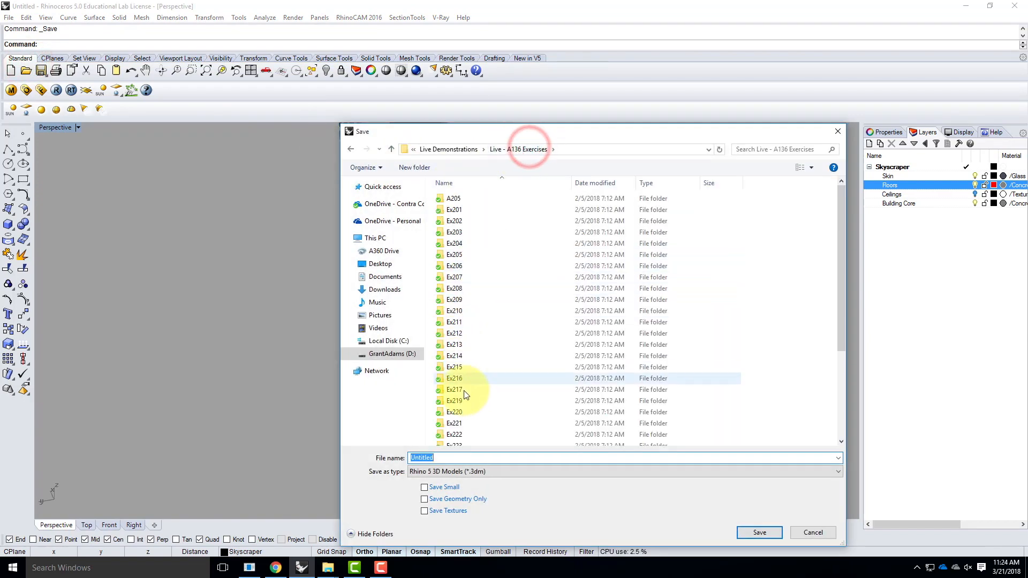
{"action": "left_click", "coordinate": [456, 367]}
{"action": "double_click", "coordinate": [456, 367]}
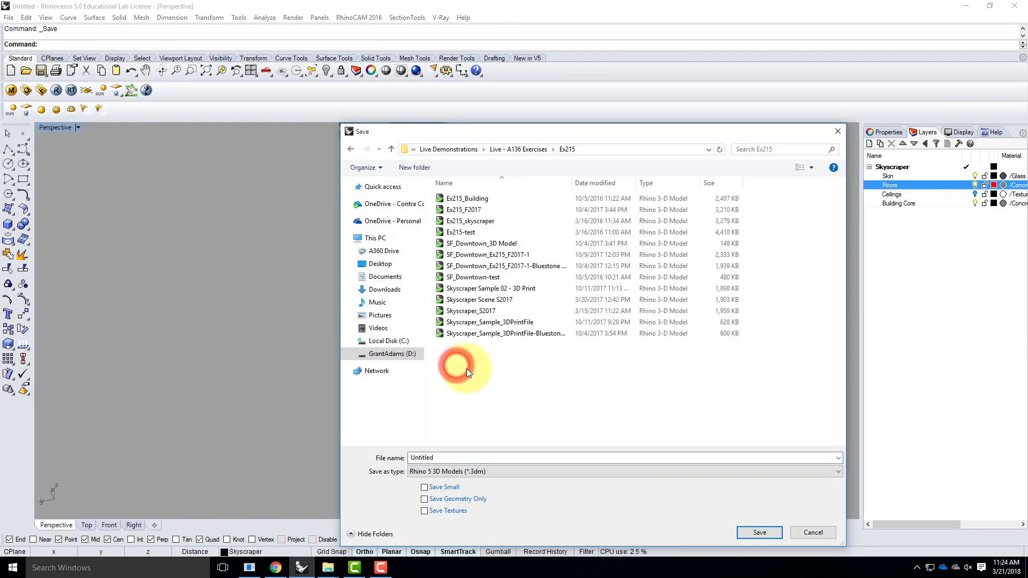
{"action": "double_click", "coordinate": [431, 458]}
{"action": "type", "text": "Sk"}
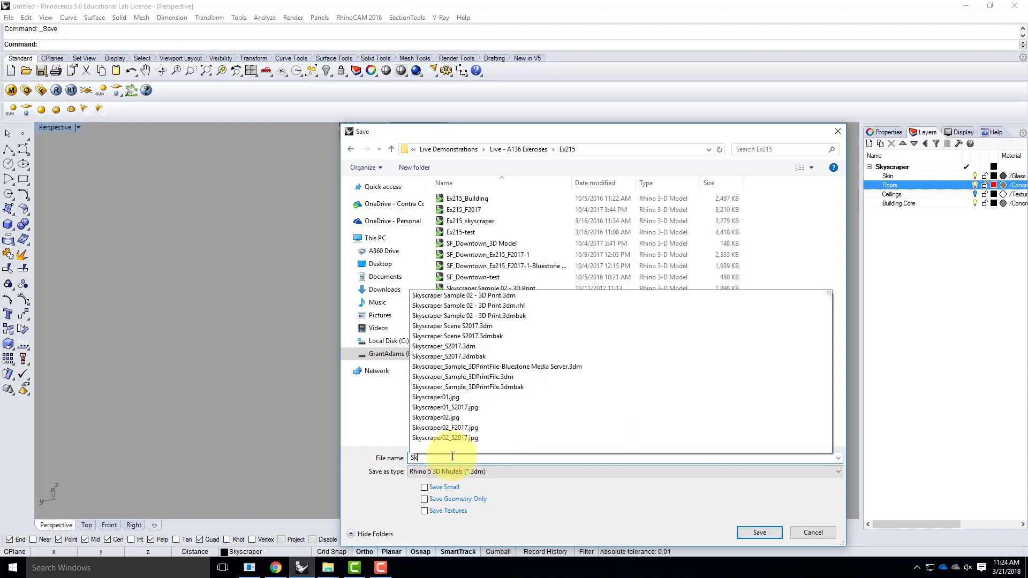
{"action": "type", "text": "yscraper2018"}
{"action": "left_click", "coordinate": [760, 532]}
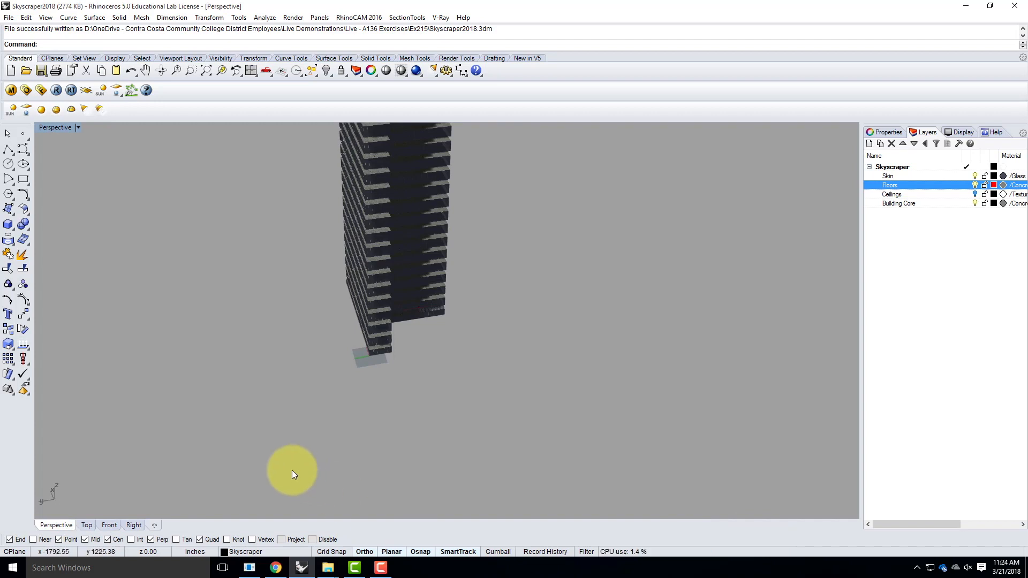
Switch to Chrome and open Exercise 215 from the Spring 2018 exercises of Digital Tools For Architects (Archi 136), down to its downloads.
{"action": "left_click", "coordinate": [283, 568]}
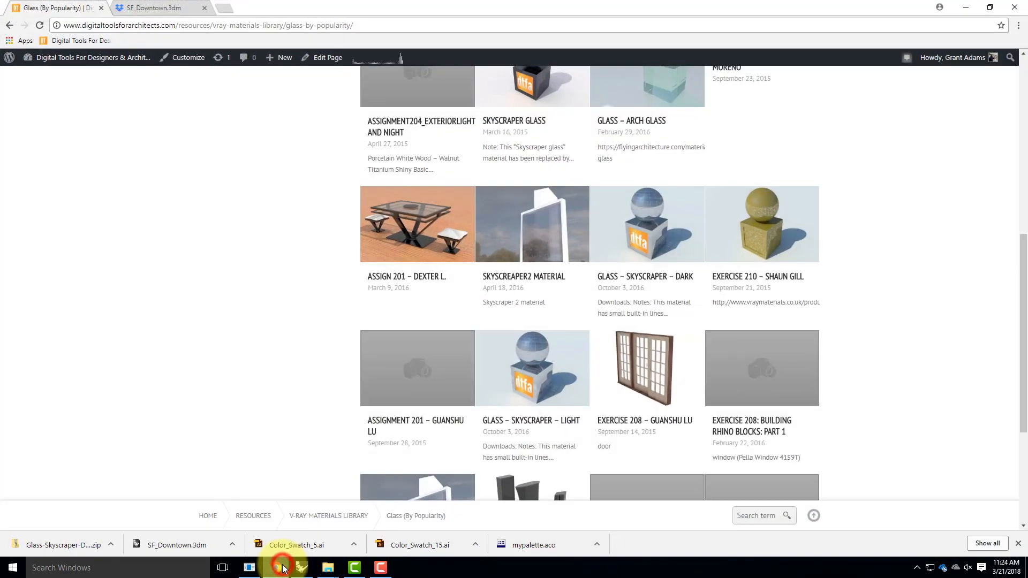
{"action": "scroll", "coordinate": [435, 236], "scroll_direction": "up", "scroll_amount": 8}
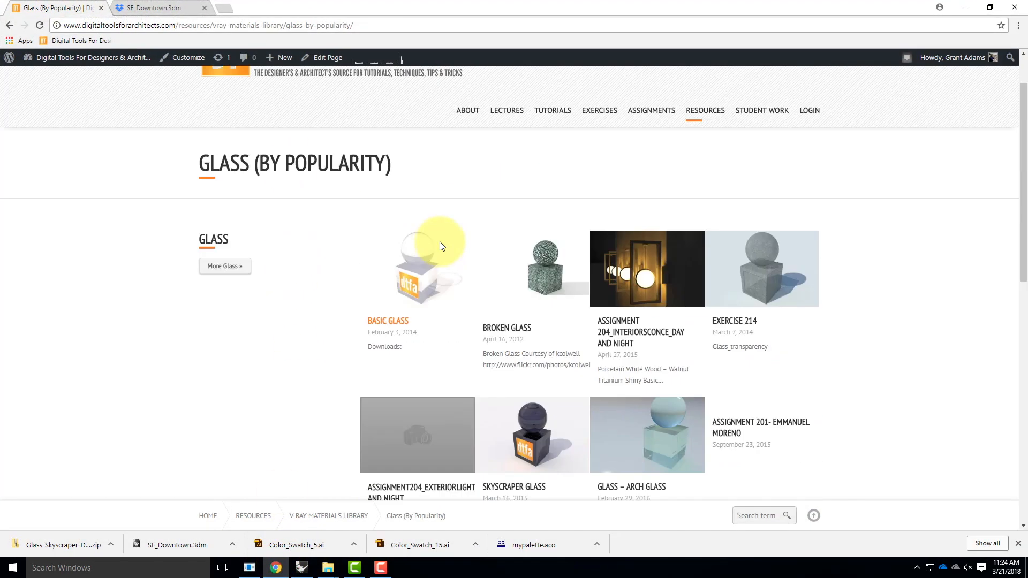
{"action": "mouse_move", "coordinate": [595, 176]}
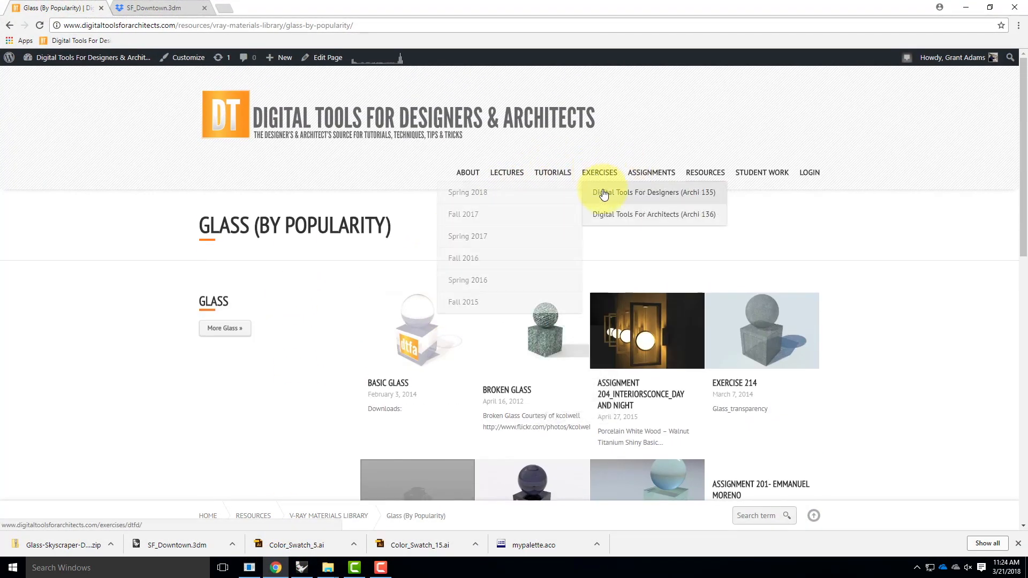
{"action": "left_click", "coordinate": [533, 191]}
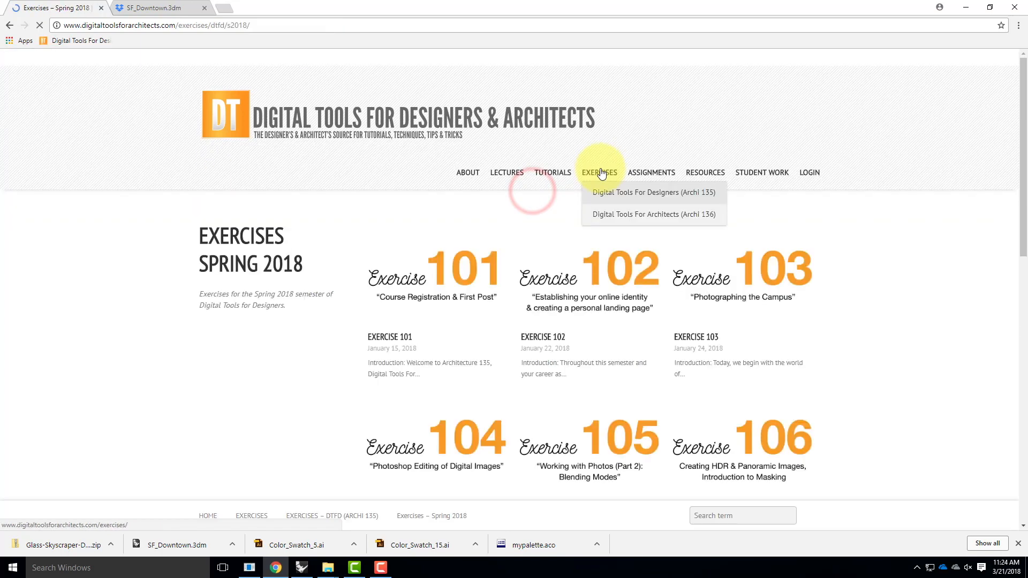
{"action": "mouse_move", "coordinate": [606, 214]}
{"action": "left_click", "coordinate": [535, 217]}
{"action": "scroll", "coordinate": [536, 224], "scroll_direction": "down", "scroll_amount": 6}
{"action": "scroll", "coordinate": [536, 224], "scroll_direction": "down", "scroll_amount": 6}
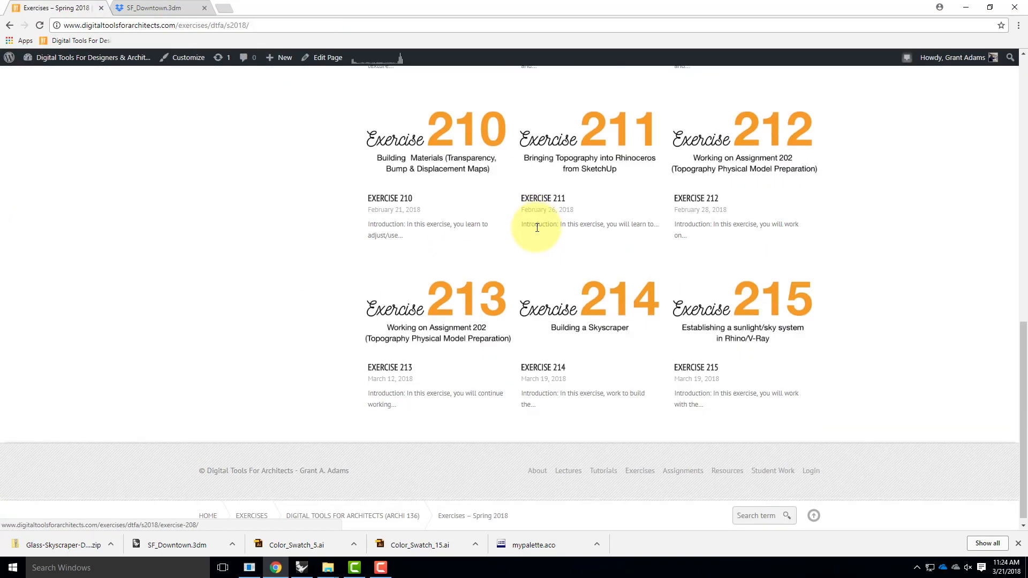
{"action": "left_click", "coordinate": [748, 297]}
{"action": "scroll", "coordinate": [328, 301], "scroll_direction": "down", "scroll_amount": 10}
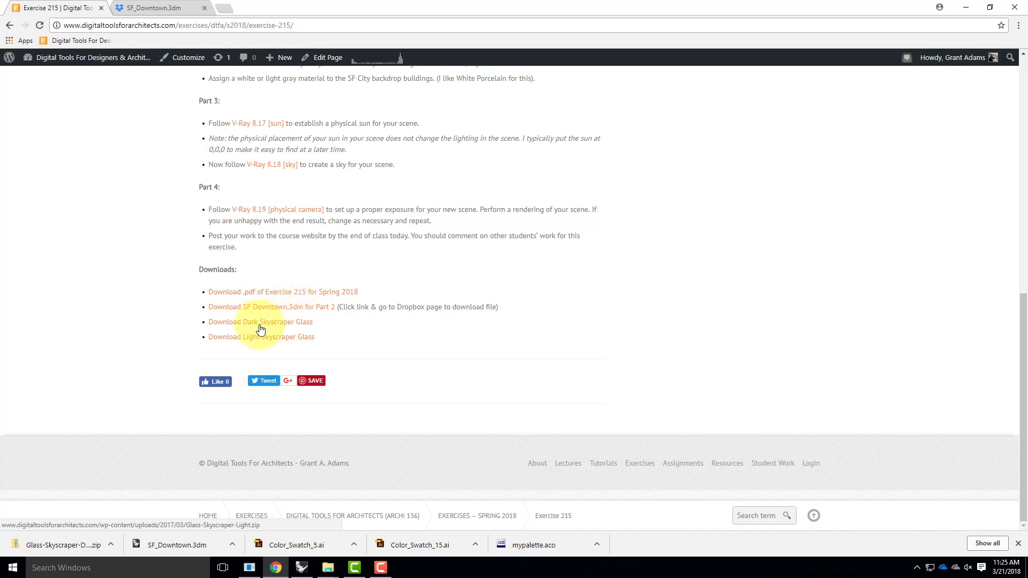
Open the Dropbox page of SF_Downtown.3dm from the exercise downloads and show the downloaded file in its folder.
{"action": "left_click", "coordinate": [262, 343]}
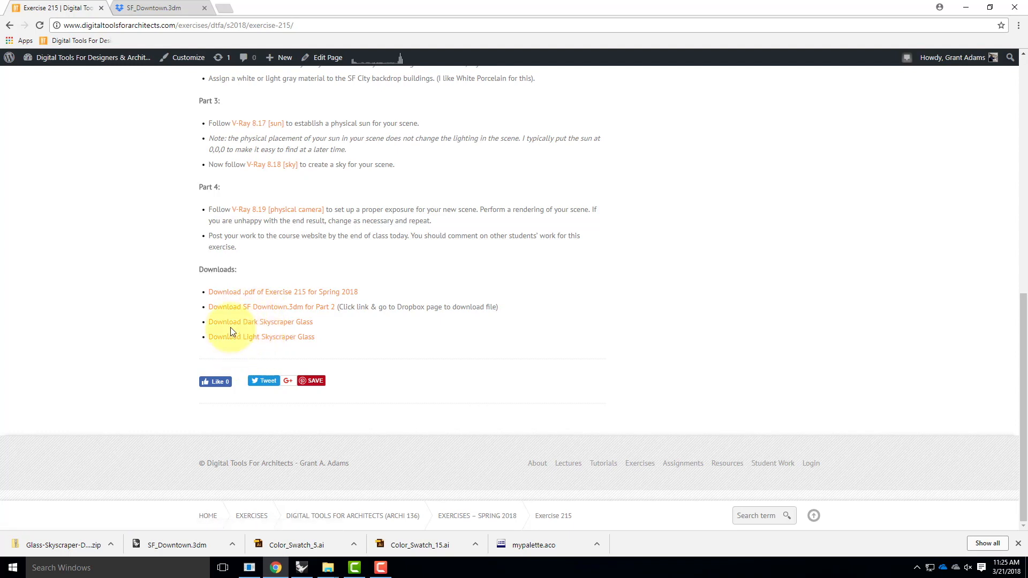
{"action": "left_click", "coordinate": [266, 312]}
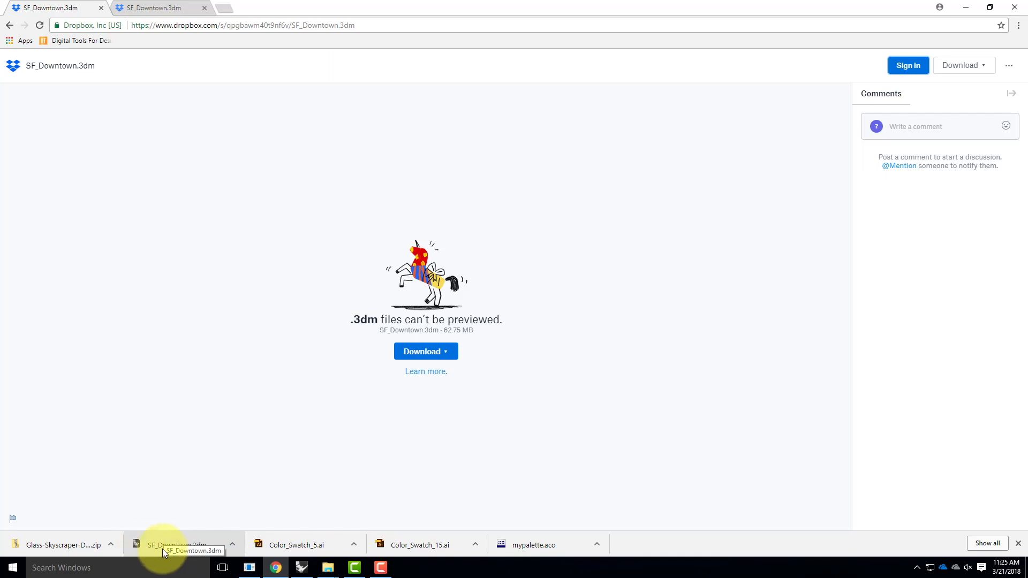
{"action": "left_click", "coordinate": [232, 544]}
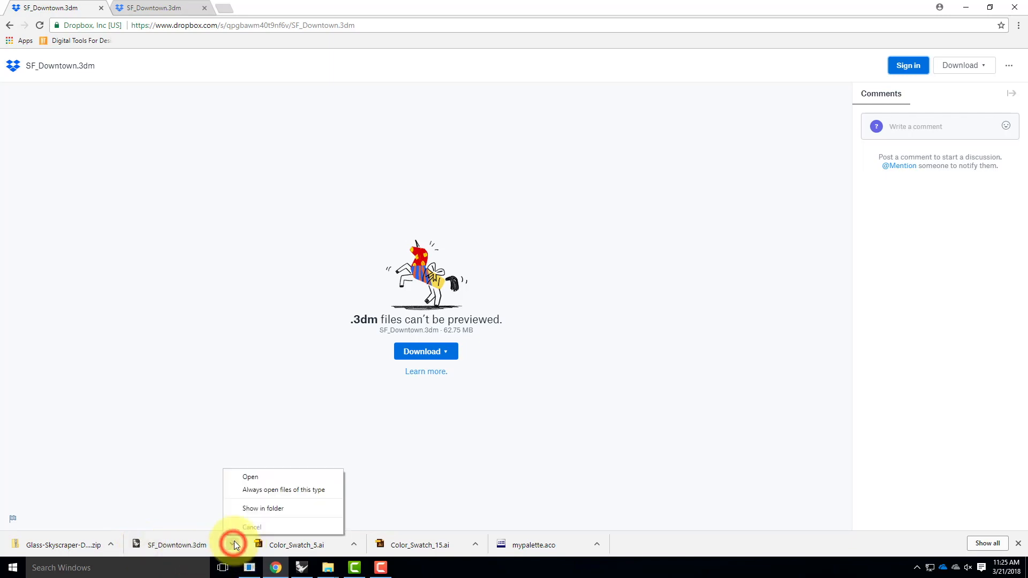
{"action": "left_click", "coordinate": [262, 513]}
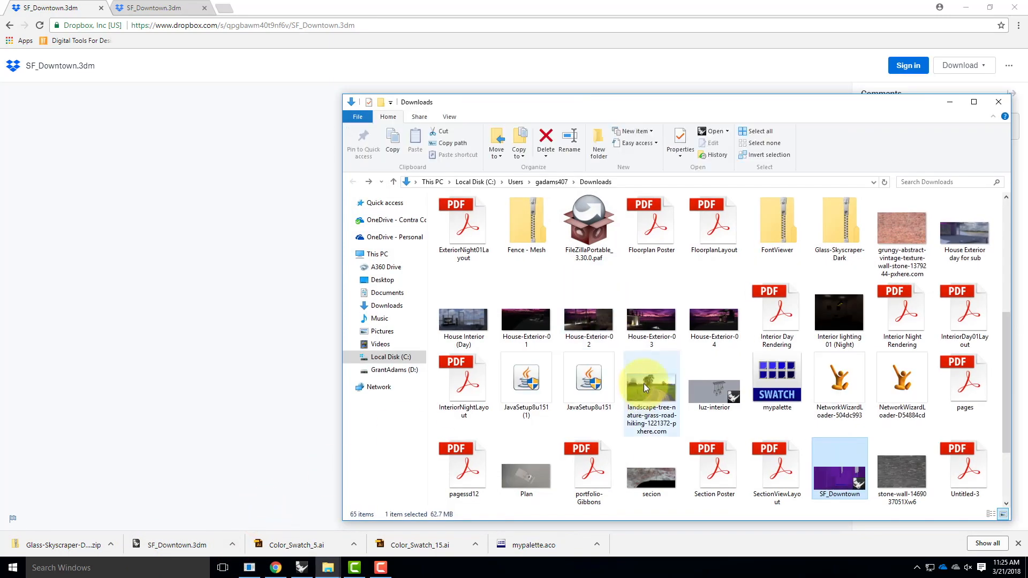
Find SF_Downtown in the Downloads folder and open it in a new Rhino session.
{"action": "scroll", "coordinate": [895, 305], "scroll_direction": "down", "scroll_amount": 1}
{"action": "scroll", "coordinate": [894, 304], "scroll_direction": "up", "scroll_amount": 2}
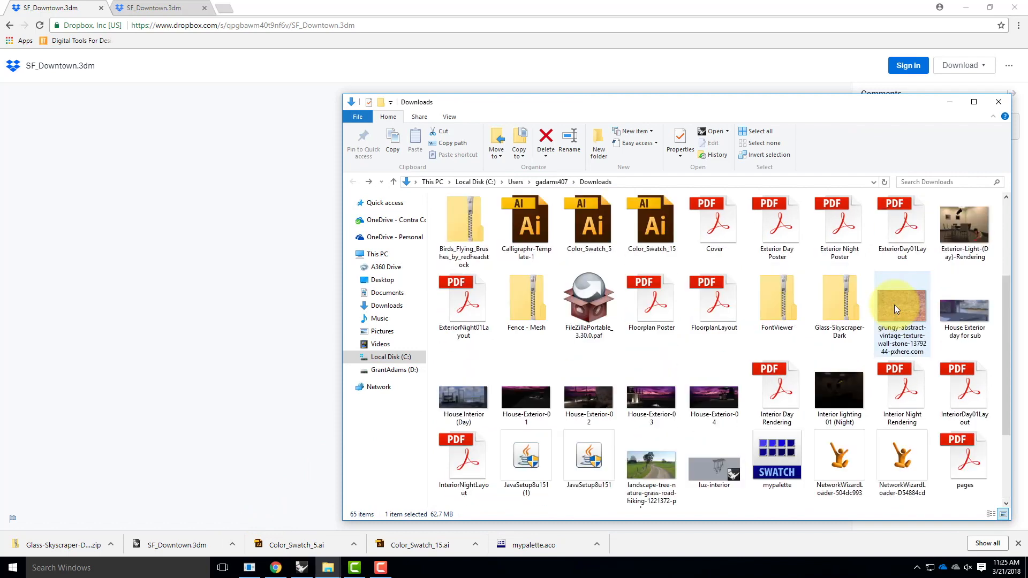
{"action": "scroll", "coordinate": [894, 304], "scroll_direction": "up", "scroll_amount": 2}
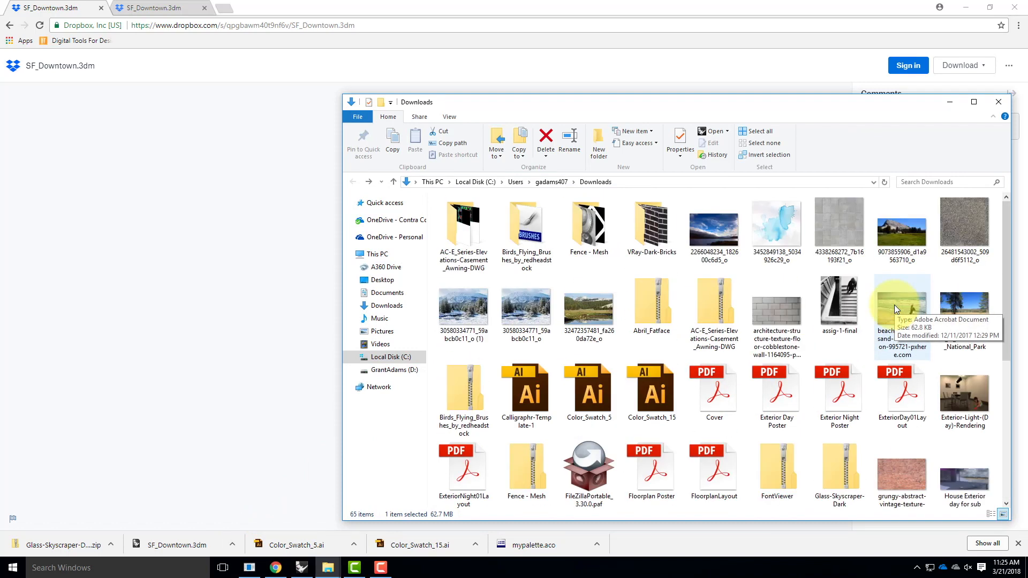
{"action": "scroll", "coordinate": [894, 304], "scroll_direction": "down", "scroll_amount": 4}
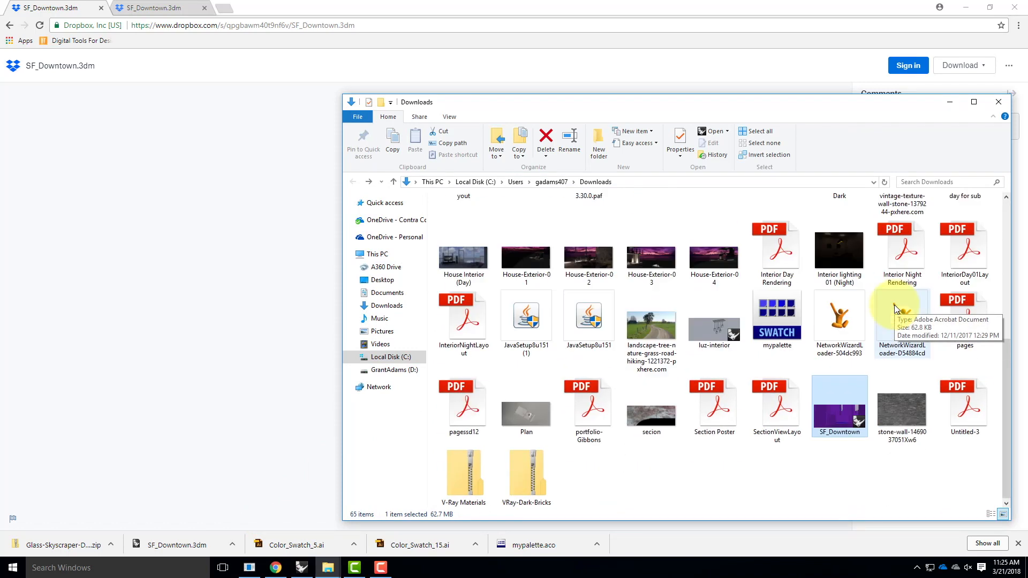
{"action": "double_click", "coordinate": [834, 411]}
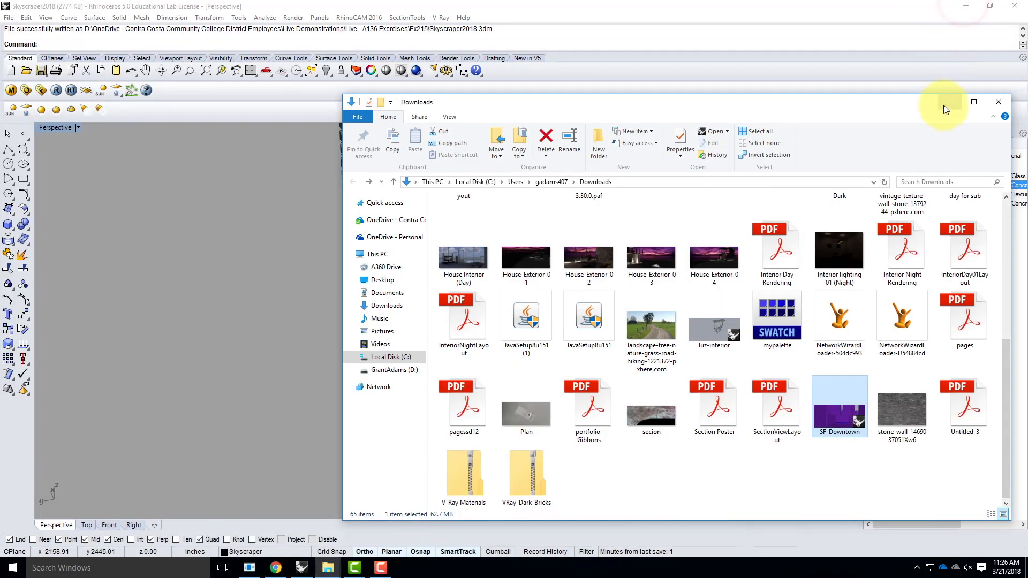
Bring up the new Rhino session, clearing the RhinoCAM welcome dialog and answering No to All to V-Ray's previous-session report.
{"action": "left_click", "coordinate": [947, 106]}
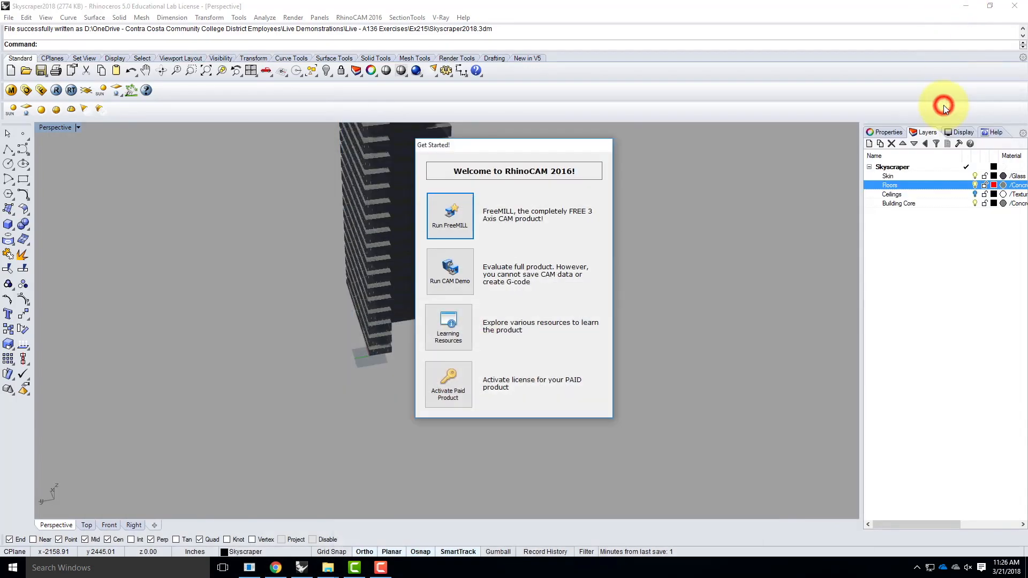
{"action": "left_click", "coordinate": [435, 226]}
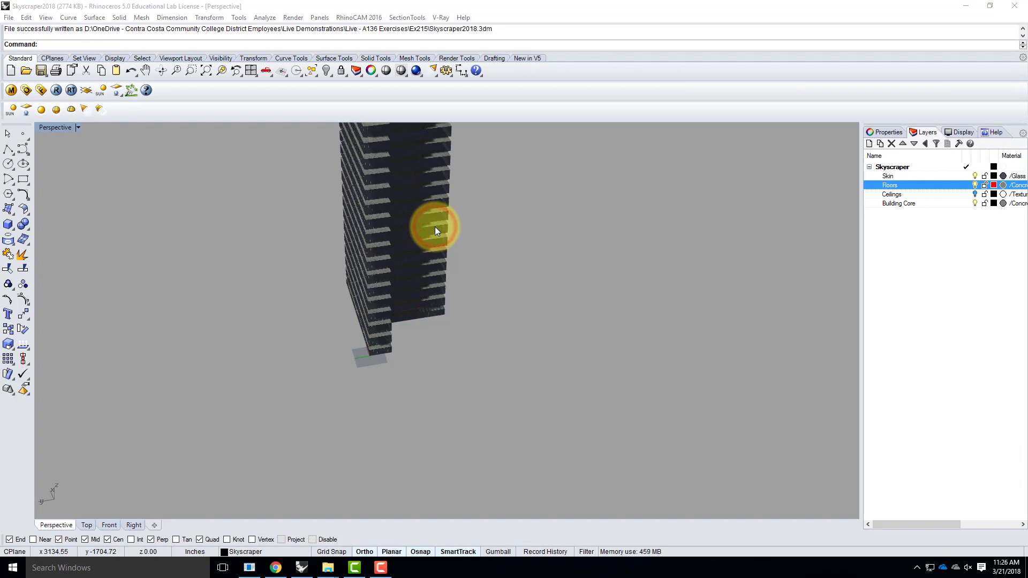
{"action": "left_click", "coordinate": [969, 6]}
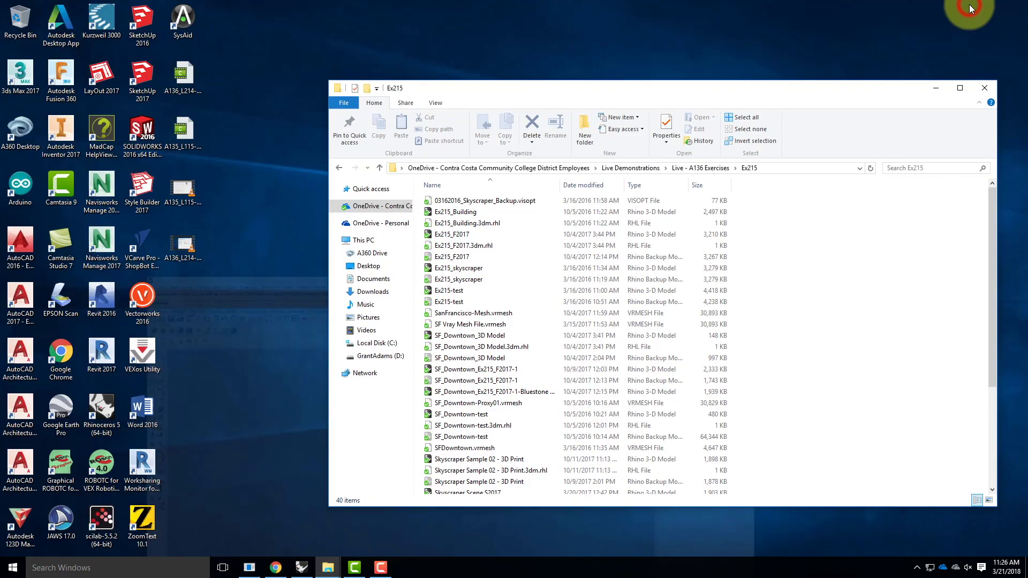
{"action": "left_click", "coordinate": [936, 87]}
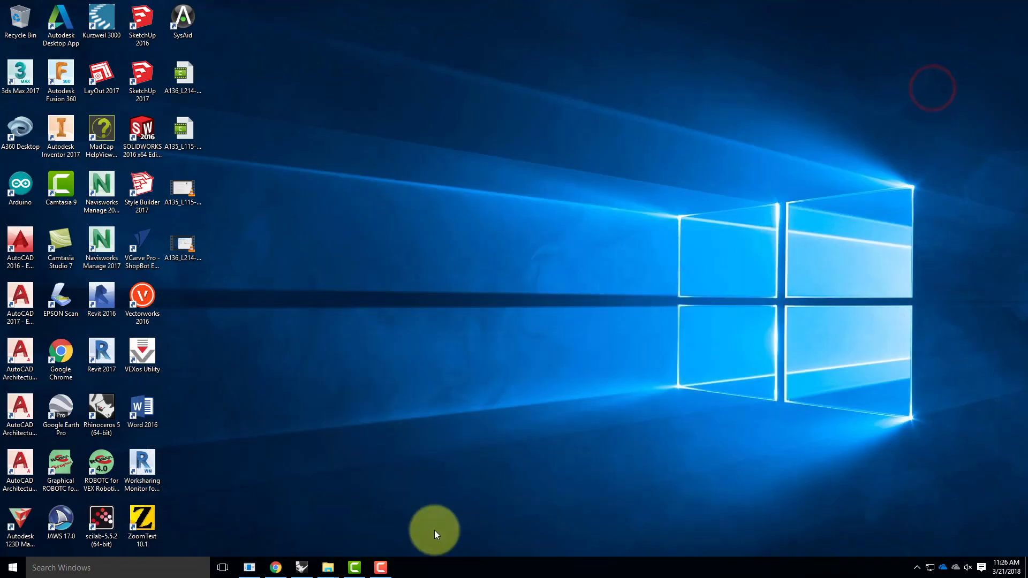
{"action": "left_click", "coordinate": [302, 567]}
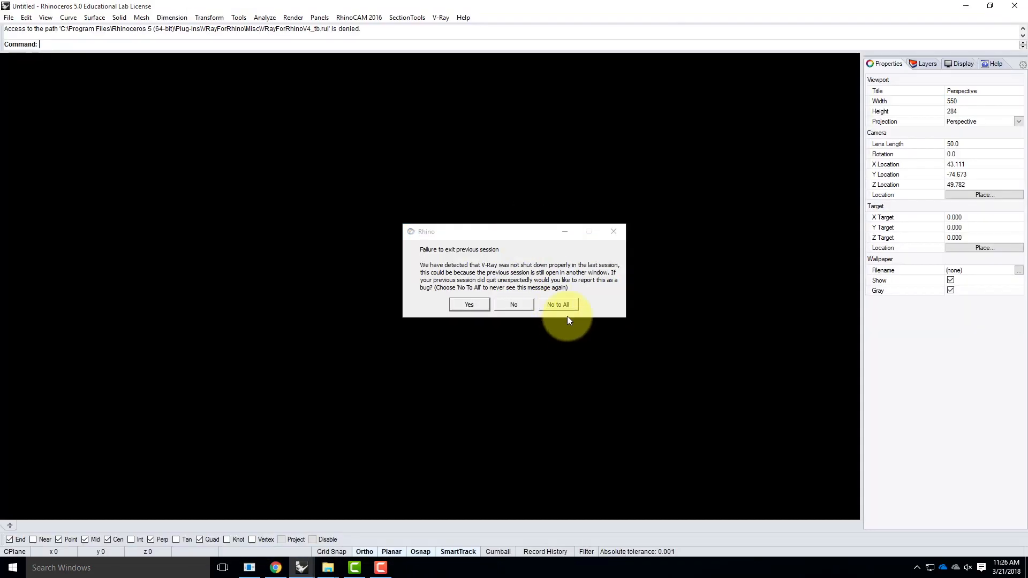
{"action": "left_click", "coordinate": [566, 306]}
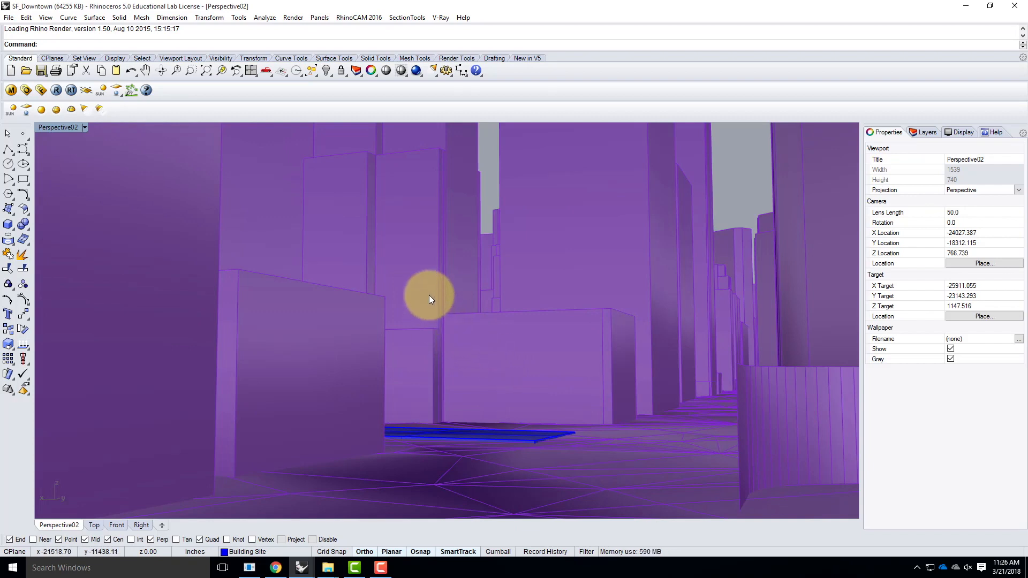
Select the large group of downtown building meshes beside the blue building site and zoom to the selection.
{"action": "right_click_drag", "start_coordinate": [393, 226], "coordinate": [439, 419]}
{"action": "scroll", "coordinate": [439, 423], "scroll_direction": "down", "scroll_amount": 10}
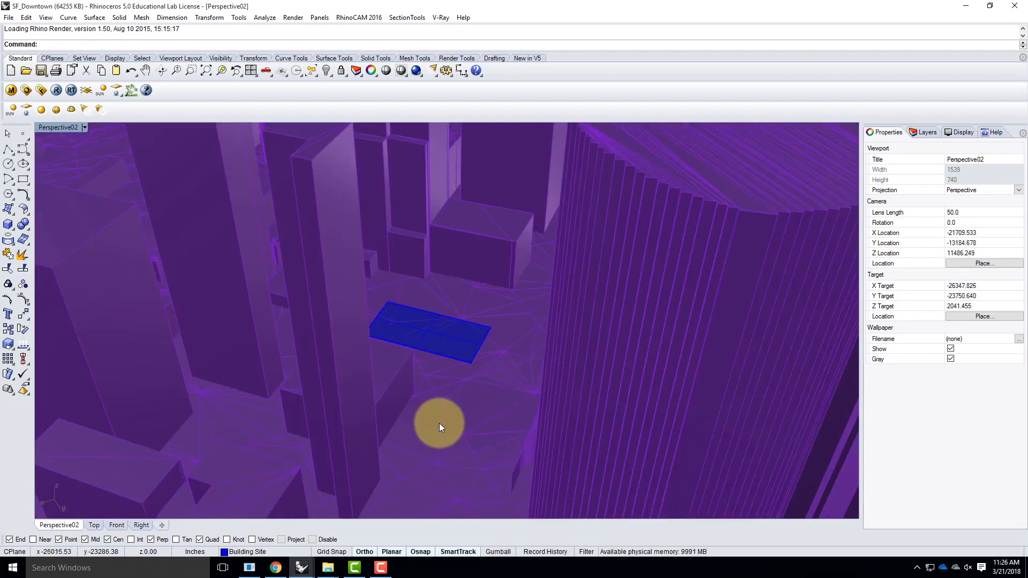
{"action": "scroll", "coordinate": [439, 423], "scroll_direction": "down", "scroll_amount": 5}
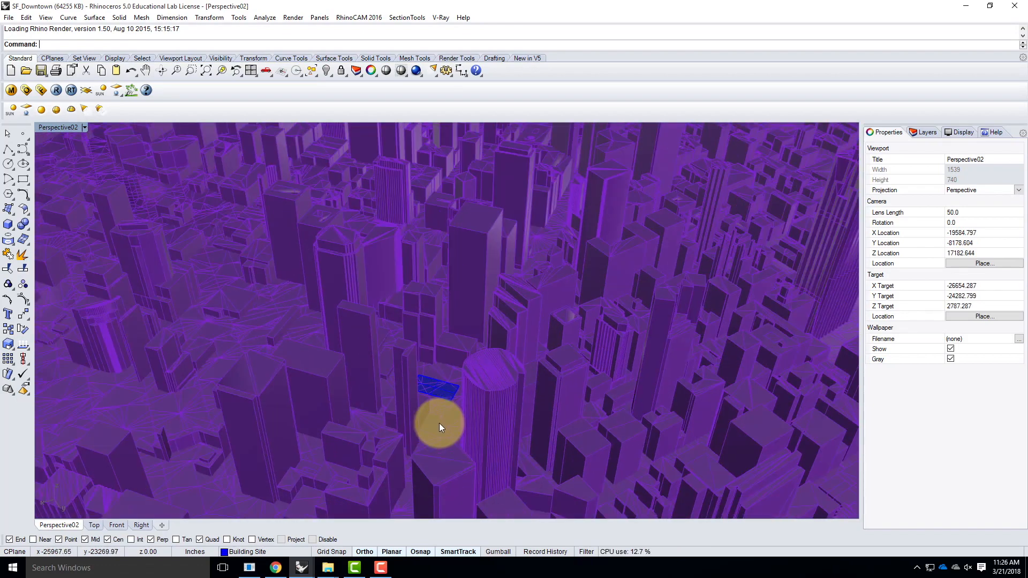
{"action": "scroll", "coordinate": [439, 423], "scroll_direction": "down", "scroll_amount": 8}
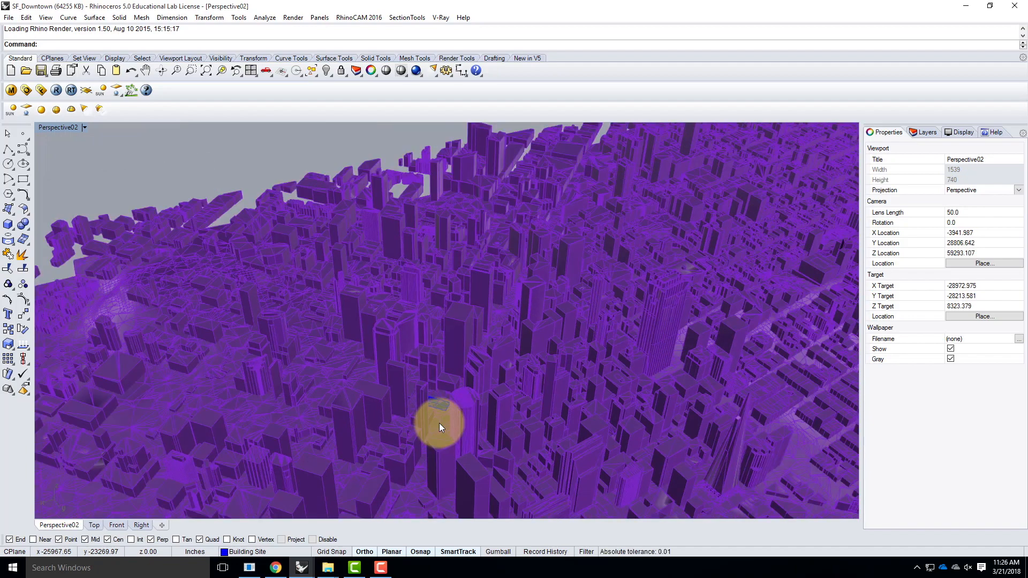
{"action": "right_click", "coordinate": [535, 371]}
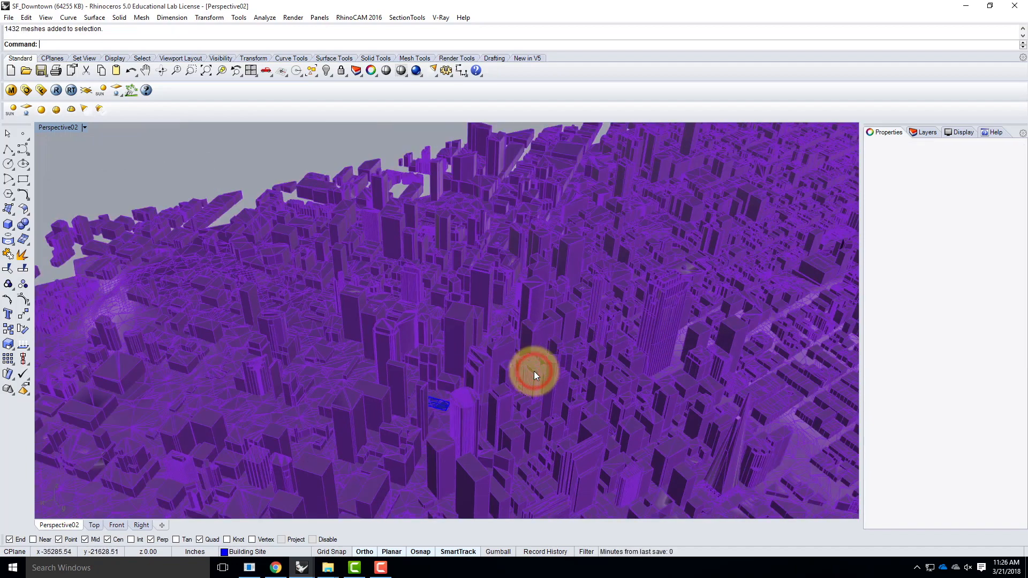
{"action": "type", "text": "Z"}
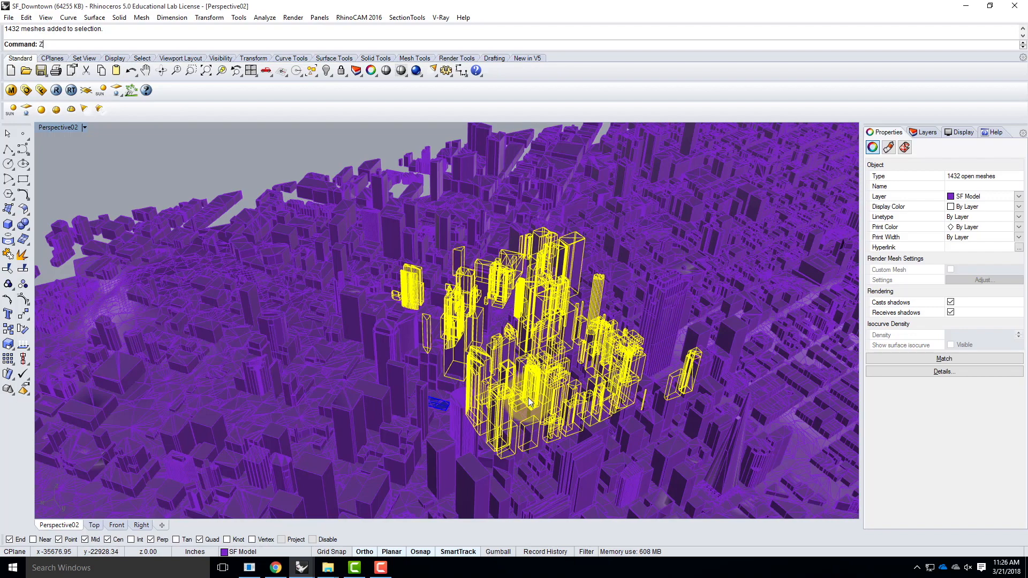
{"action": "key", "text": "Return"}
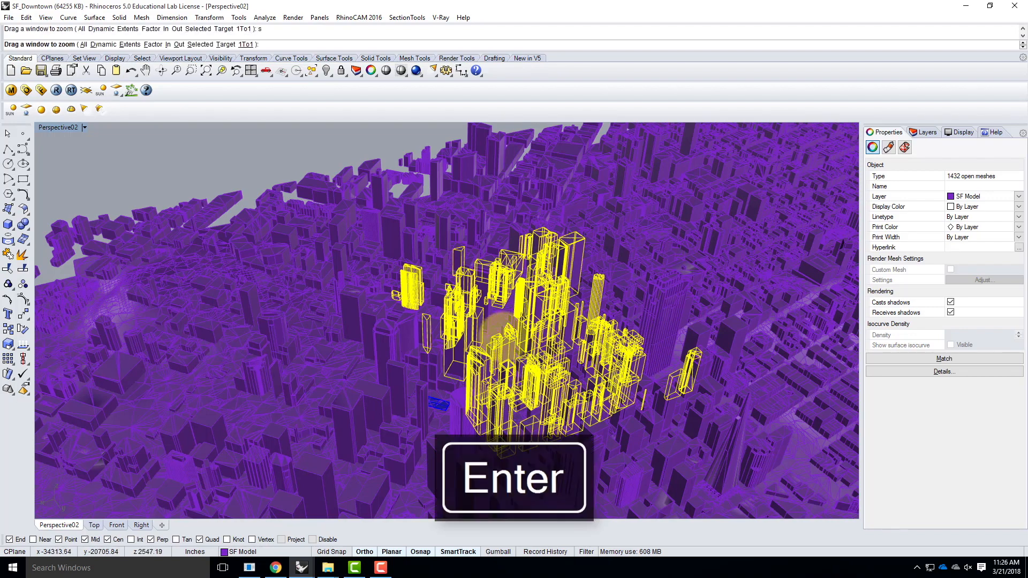
{"action": "type", "text": "s"}
{"action": "key", "text": "Return"}
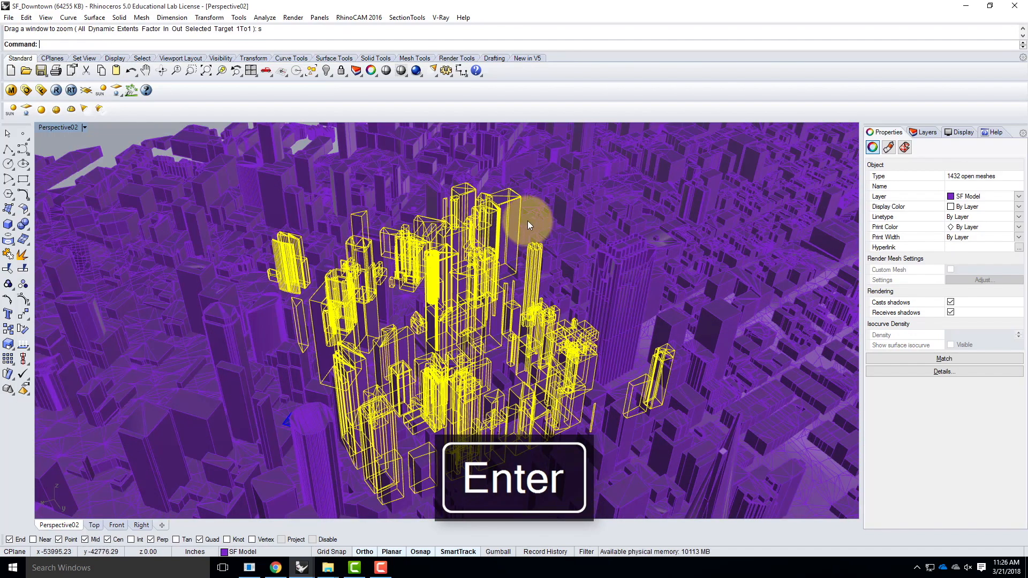
Zoom to the extents of the whole city model and clear the mesh selection.
{"action": "type", "text": "Z"}
{"action": "key", "text": "Return"}
{"action": "type", "text": "e"}
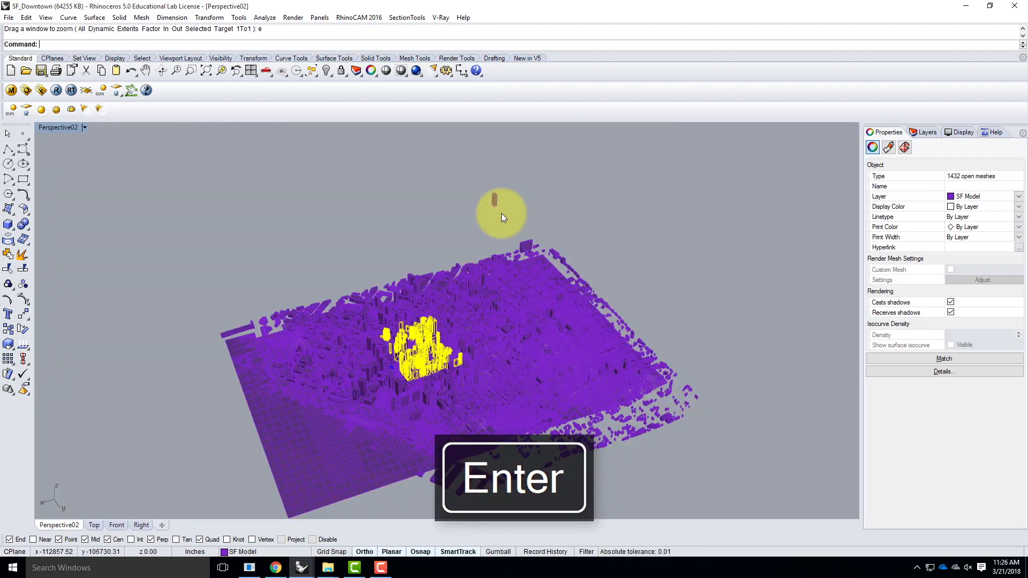
{"action": "left_click", "coordinate": [639, 252]}
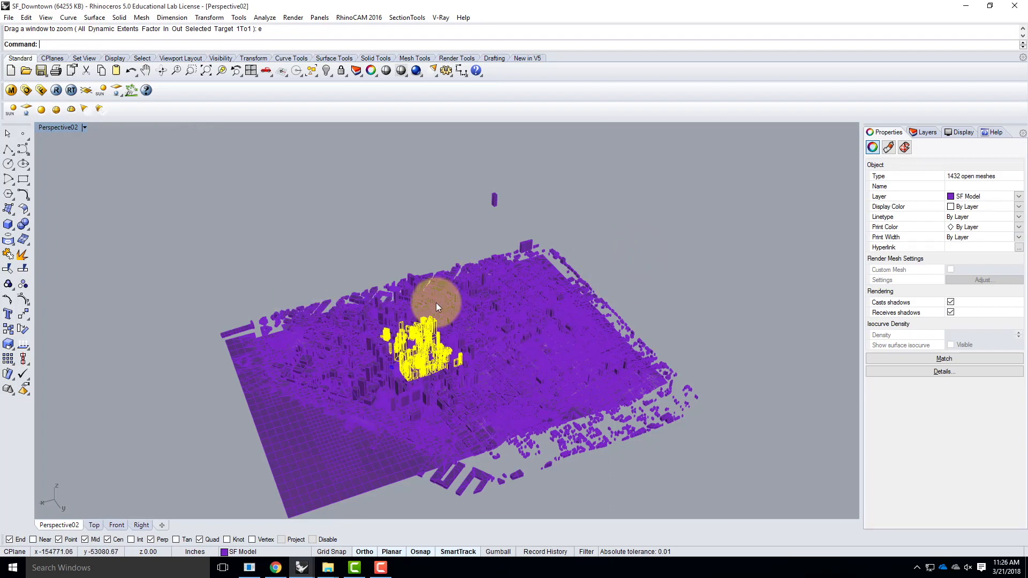
{"action": "left_click", "coordinate": [299, 416]}
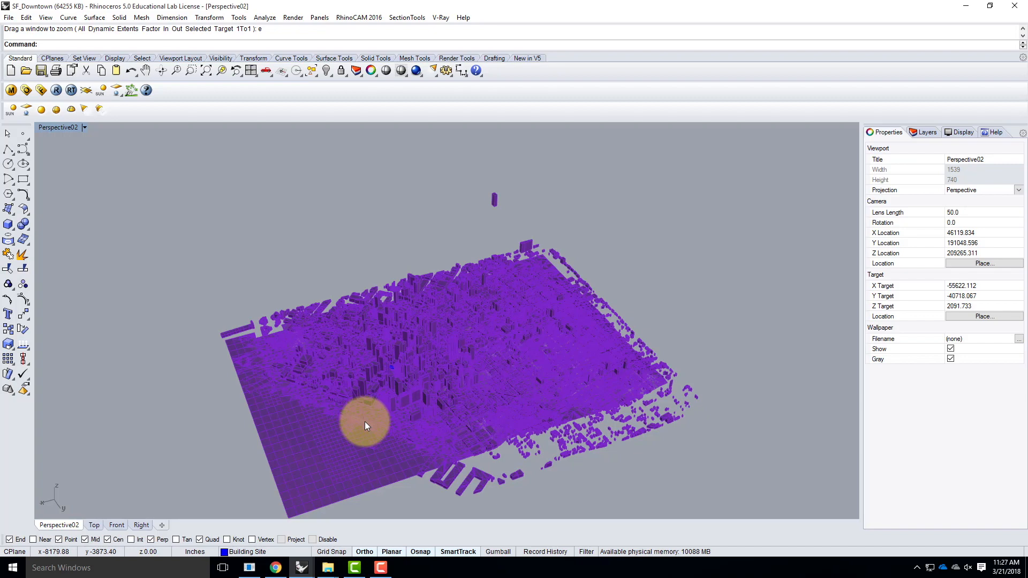
{"action": "left_click", "coordinate": [423, 195]}
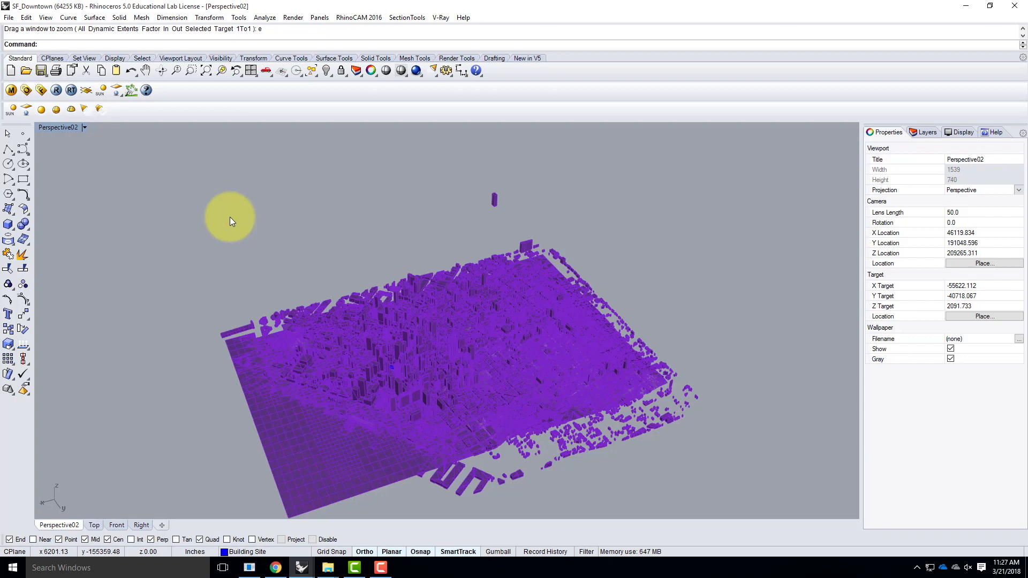
Restore the saved street-level view Perspective01, followed by the saved view Perspective02.
{"action": "left_click", "coordinate": [85, 127]}
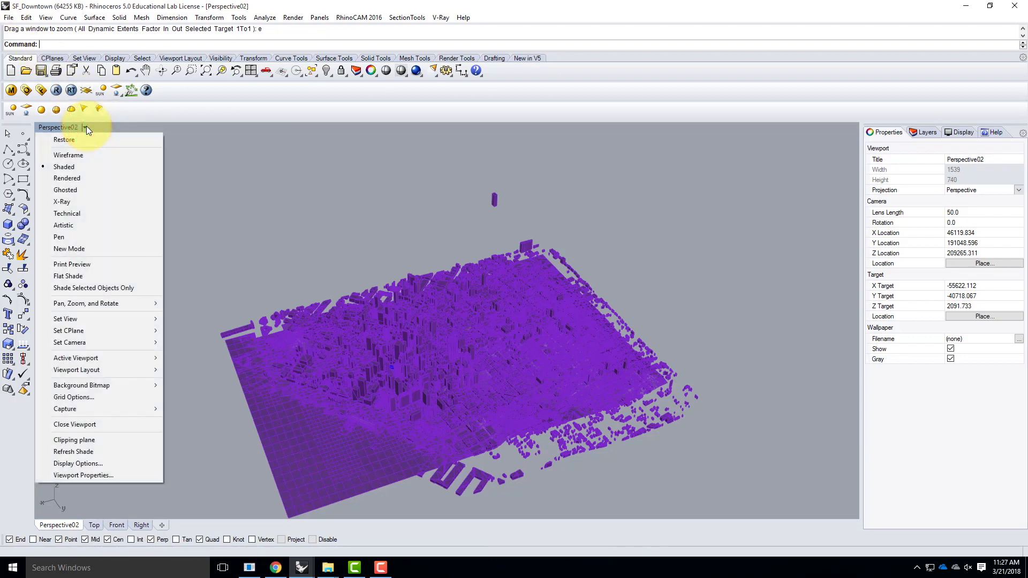
{"action": "mouse_move", "coordinate": [107, 319]}
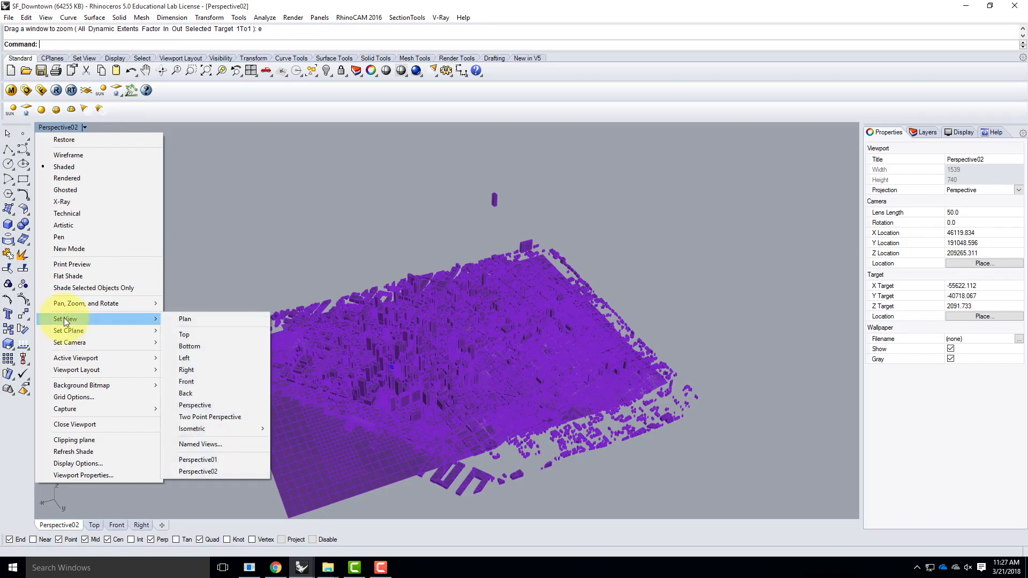
{"action": "left_click", "coordinate": [207, 460]}
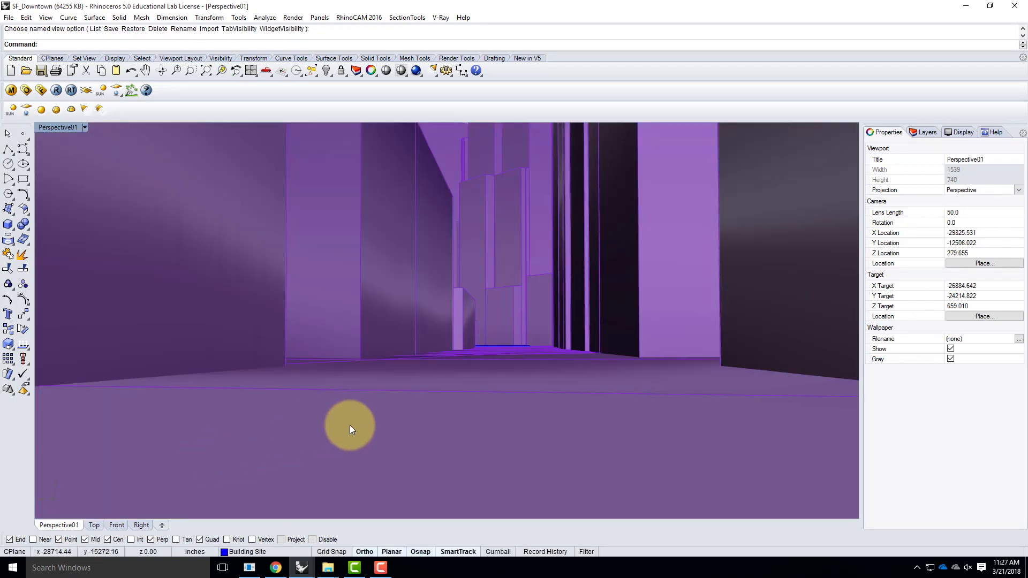
{"action": "left_click", "coordinate": [86, 126]}
{"action": "mouse_move", "coordinate": [101, 320]}
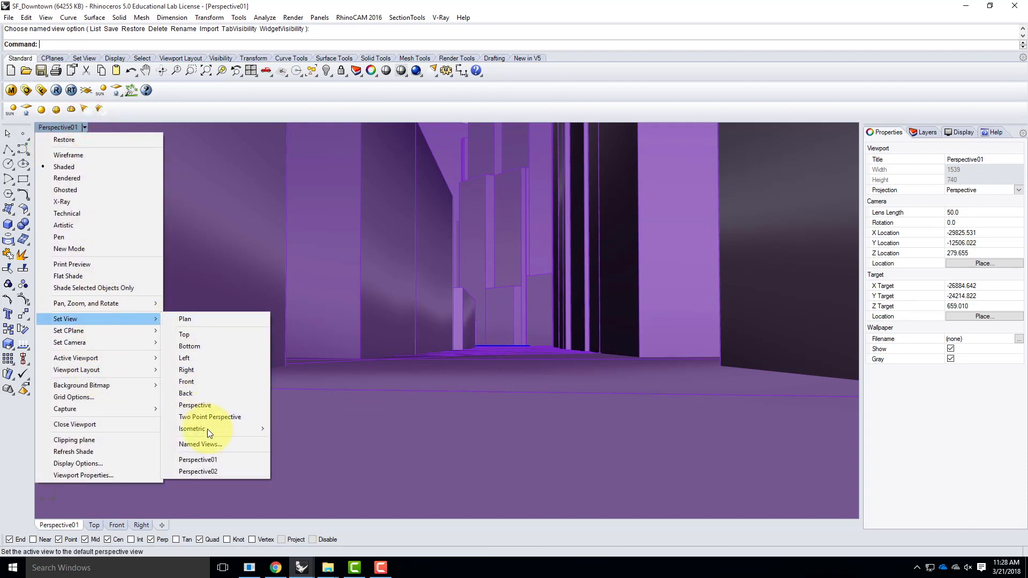
{"action": "left_click", "coordinate": [214, 471]}
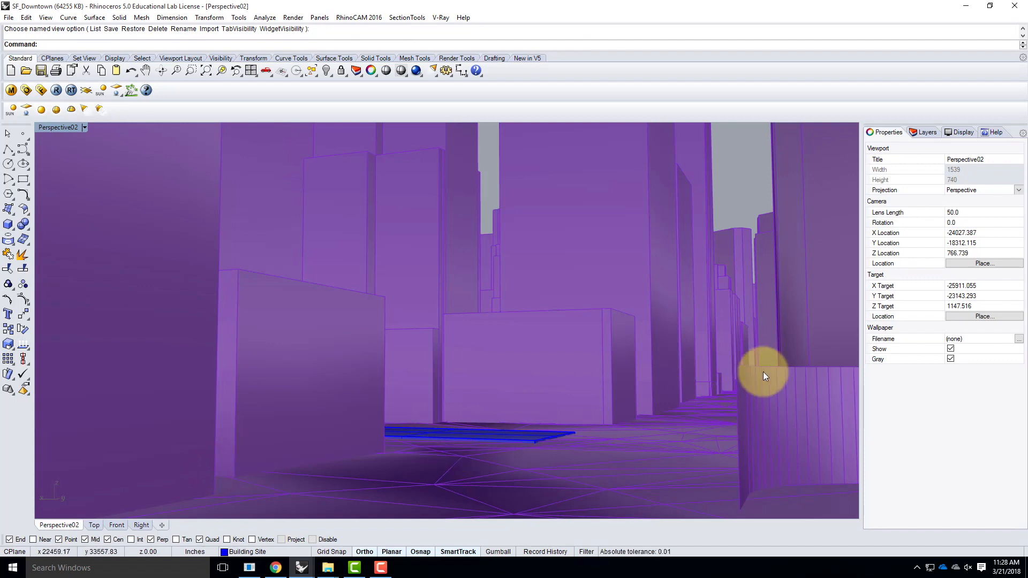
Select the blue building site's polysurface and view it from above among the surrounding downtown buildings.
{"action": "left_click", "coordinate": [498, 434]}
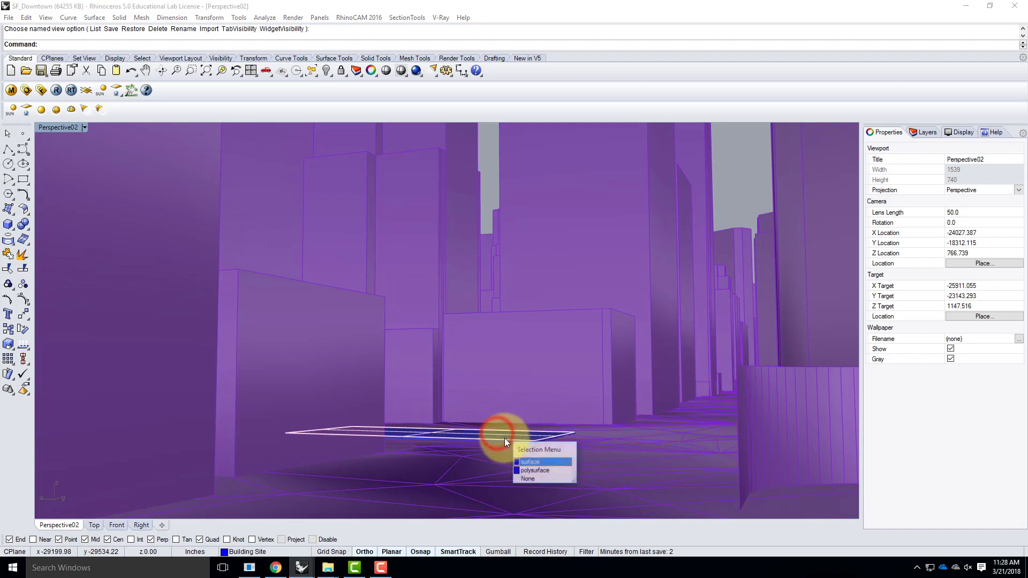
{"action": "left_click", "coordinate": [535, 471]}
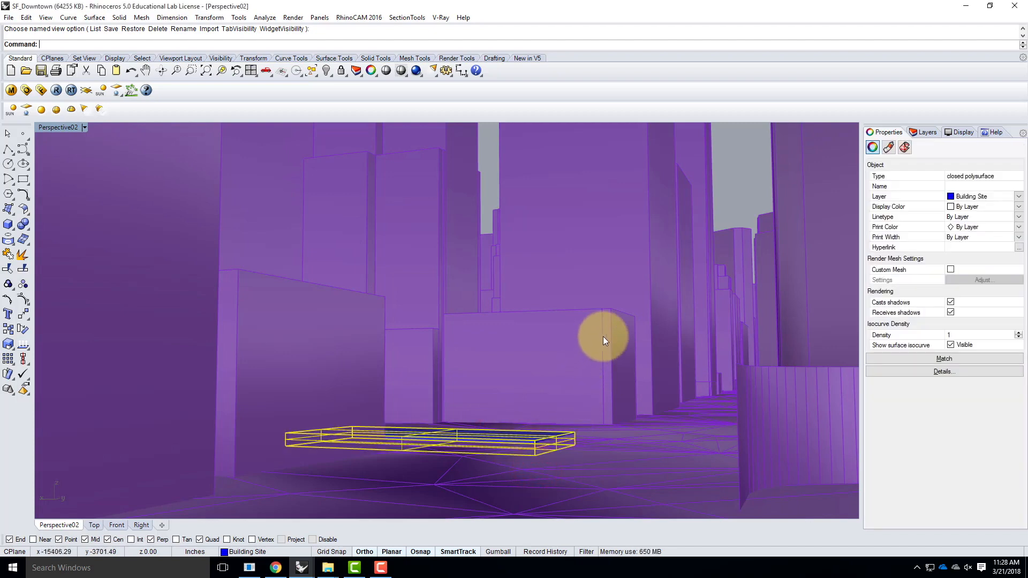
{"action": "right_click_drag", "start_coordinate": [625, 340], "coordinate": [576, 323]}
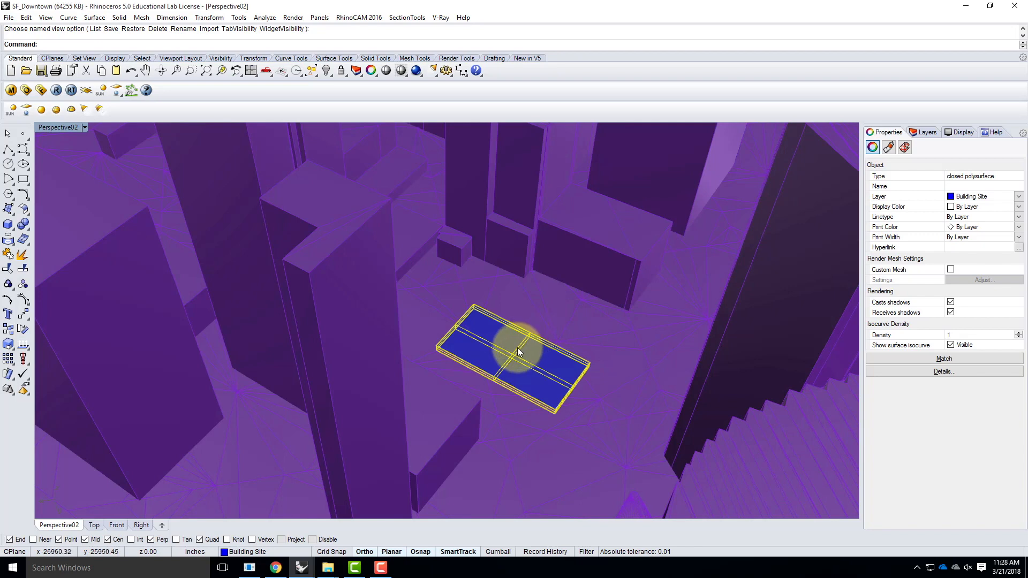
{"action": "scroll", "coordinate": [449, 360], "scroll_direction": "down", "scroll_amount": 5}
{"action": "scroll", "coordinate": [444, 365], "scroll_direction": "down", "scroll_amount": 1}
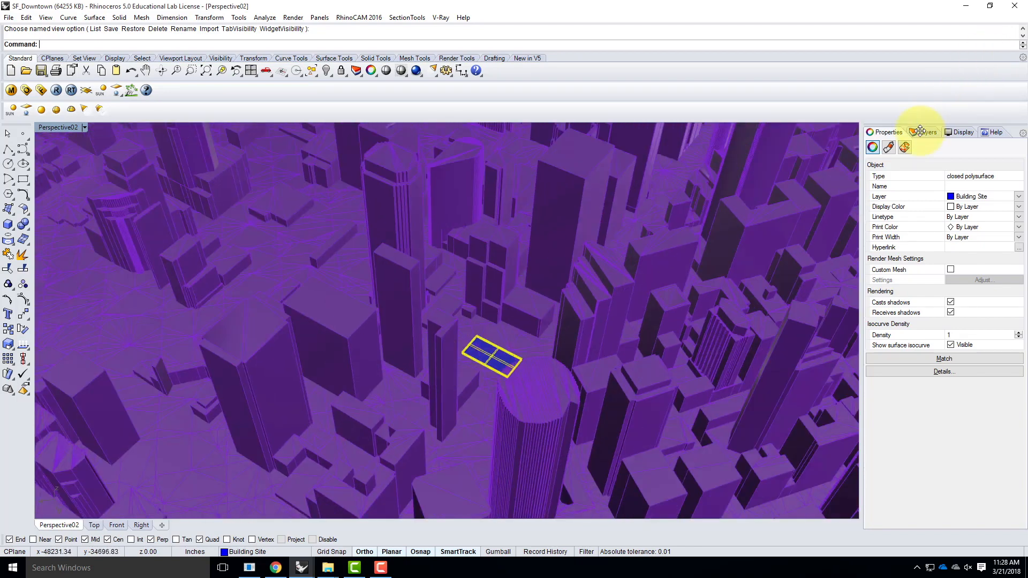
Hide the SF Model layer so only the blue building site is shown, and clear the site's selection.
{"action": "left_click", "coordinate": [923, 132]}
{"action": "left_click", "coordinate": [880, 166]}
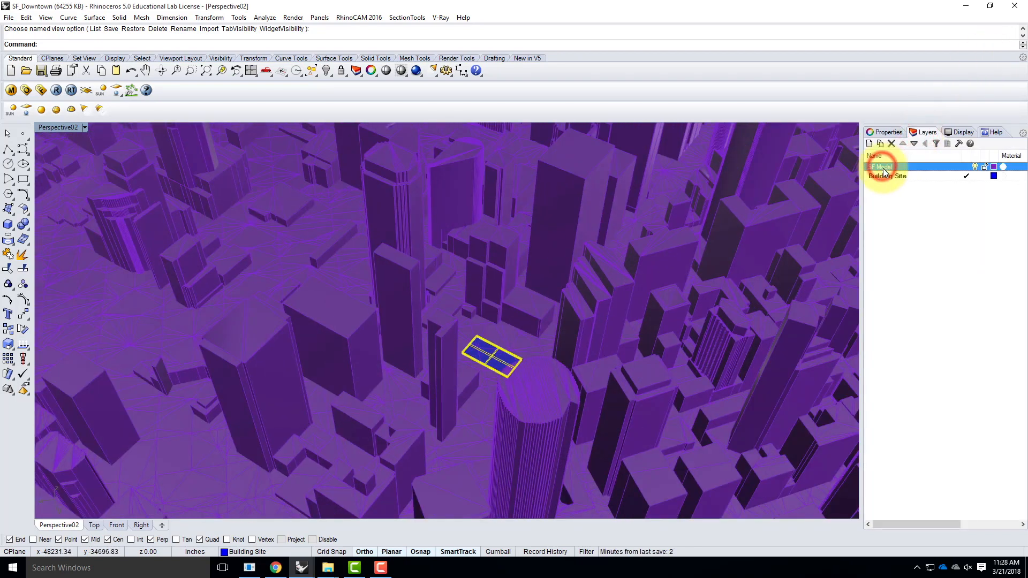
{"action": "left_click", "coordinate": [888, 175]}
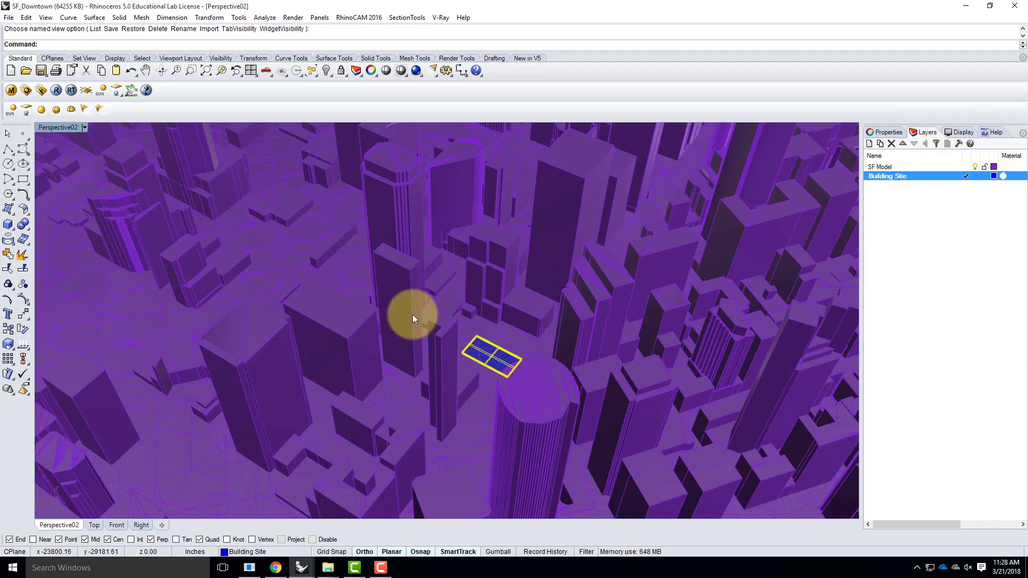
{"action": "scroll", "coordinate": [412, 315], "scroll_direction": "down", "scroll_amount": 2}
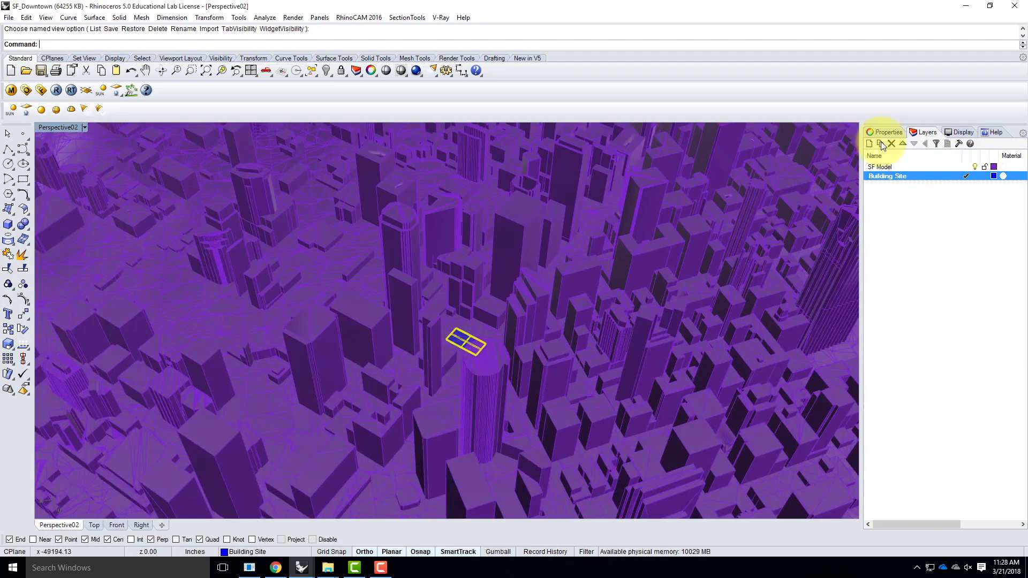
{"action": "left_click", "coordinate": [974, 167]}
{"action": "scroll", "coordinate": [524, 316], "scroll_direction": "up", "scroll_amount": 4}
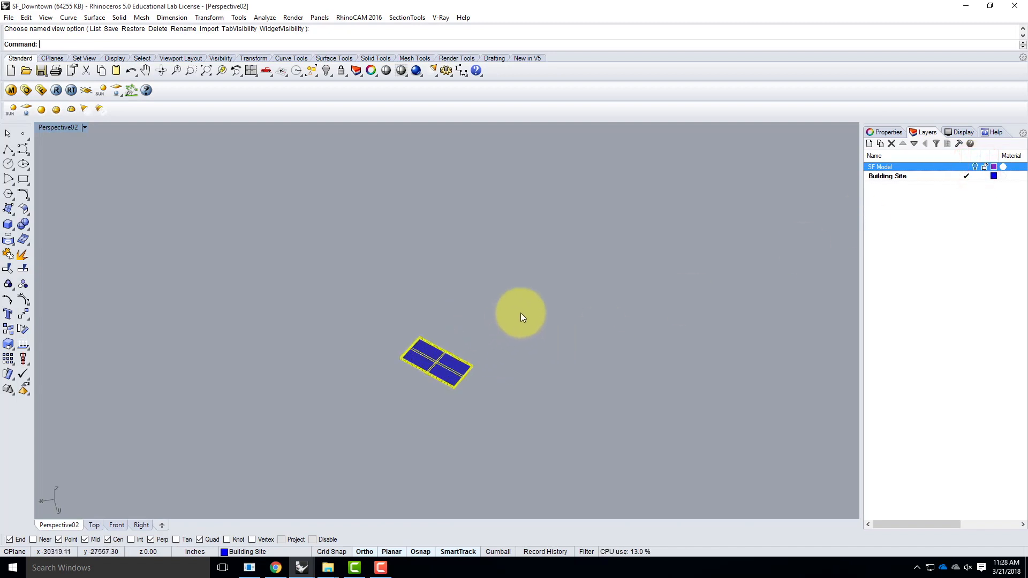
{"action": "left_click", "coordinate": [536, 314]}
{"action": "right_click_drag", "start_coordinate": [559, 372], "coordinate": [544, 348]}
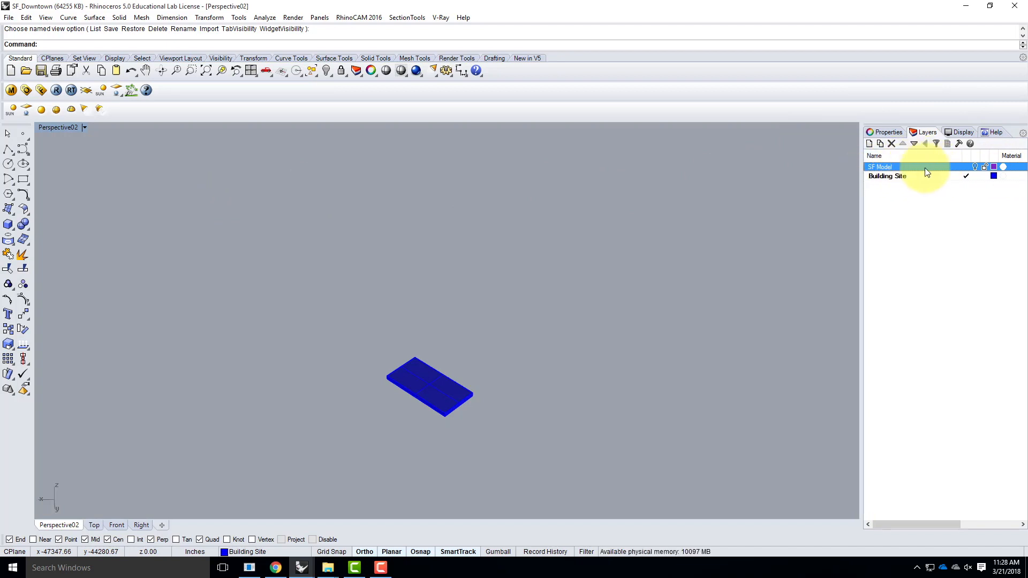
Open the V-Ray material editor and preview the porcelain material already in the scene.
{"action": "left_click", "coordinate": [11, 89]}
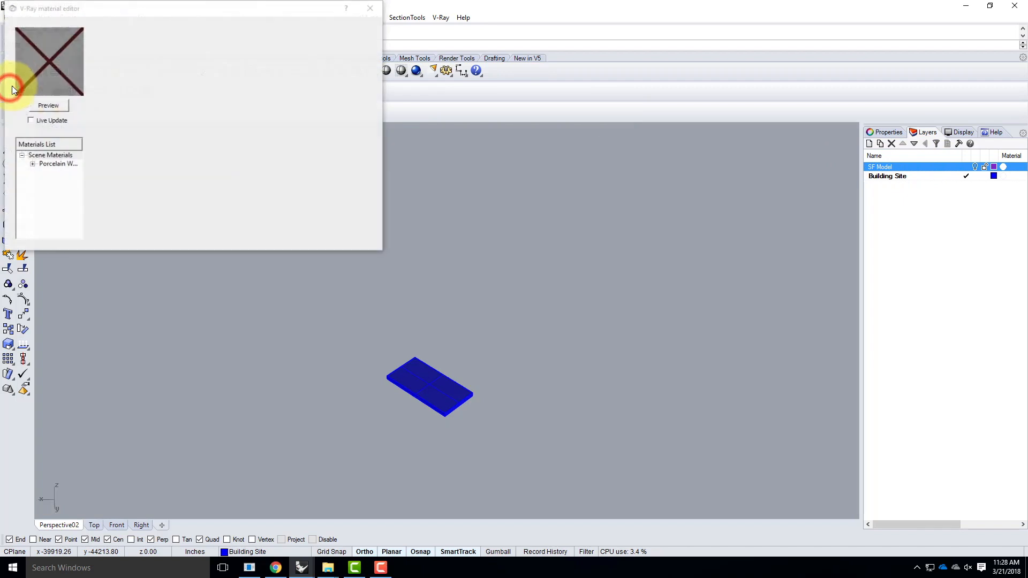
{"action": "left_click", "coordinate": [50, 165]}
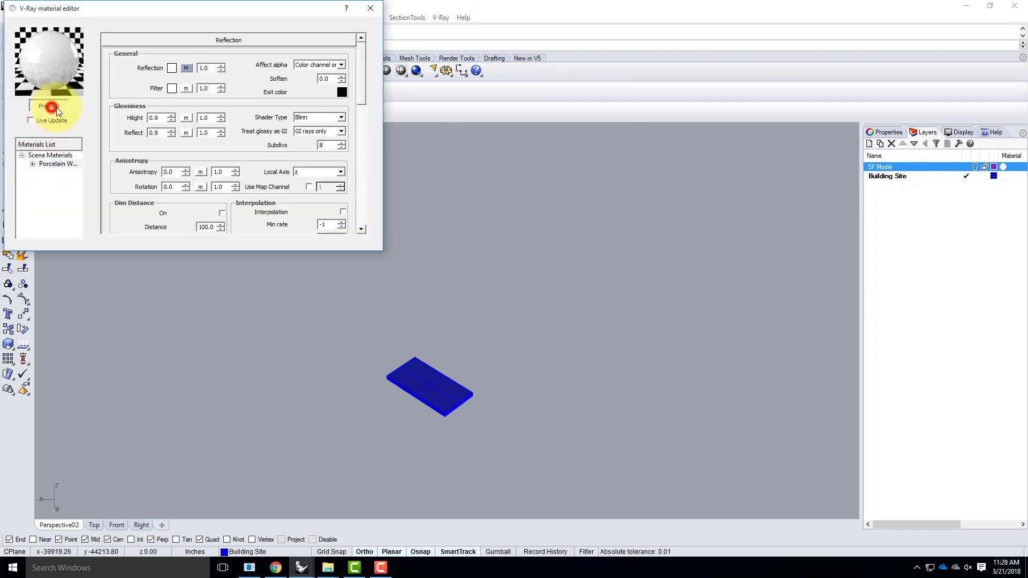
{"action": "left_click", "coordinate": [58, 166]}
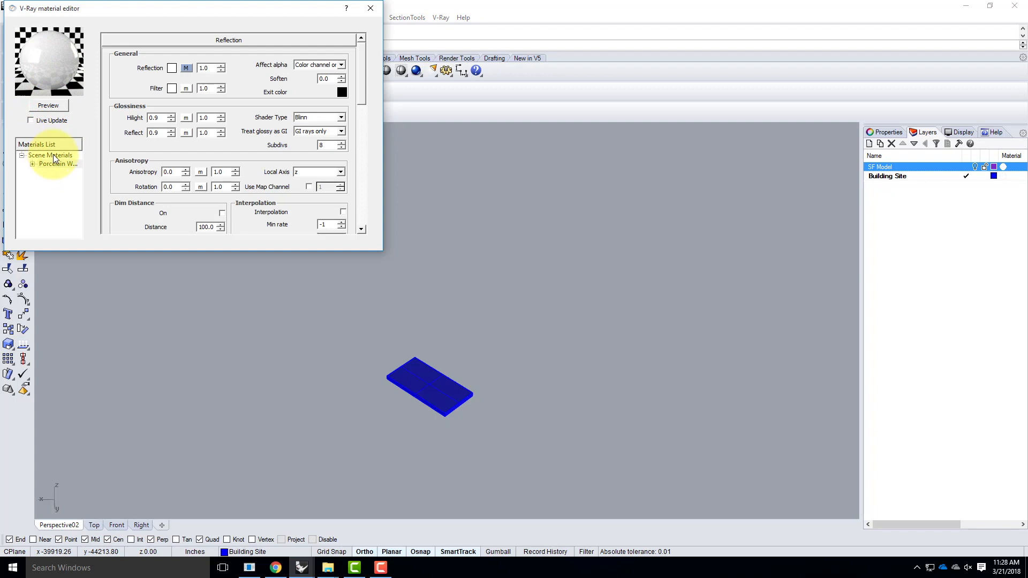
{"action": "right_click", "coordinate": [54, 156]}
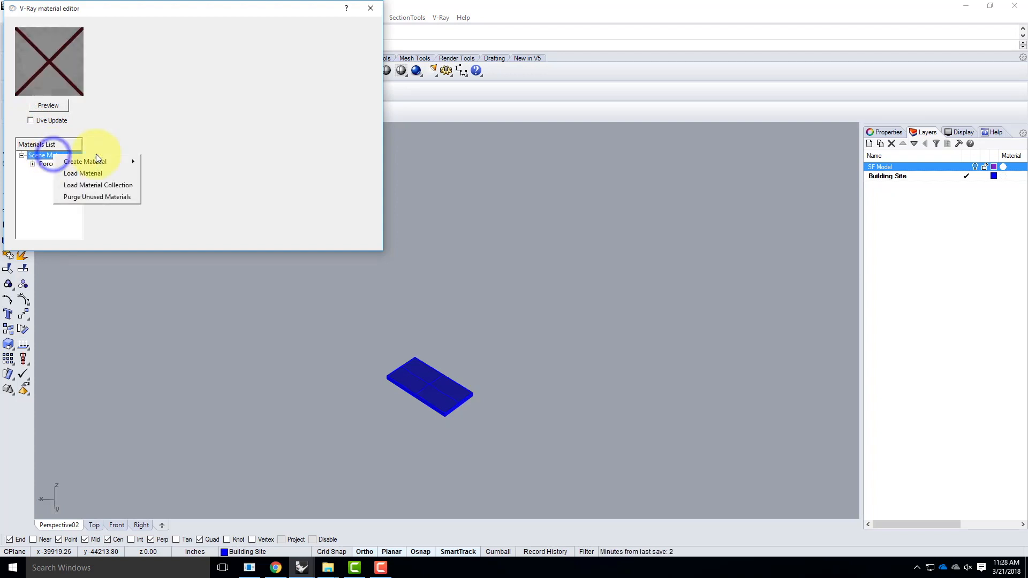
{"action": "left_click", "coordinate": [169, 111]}
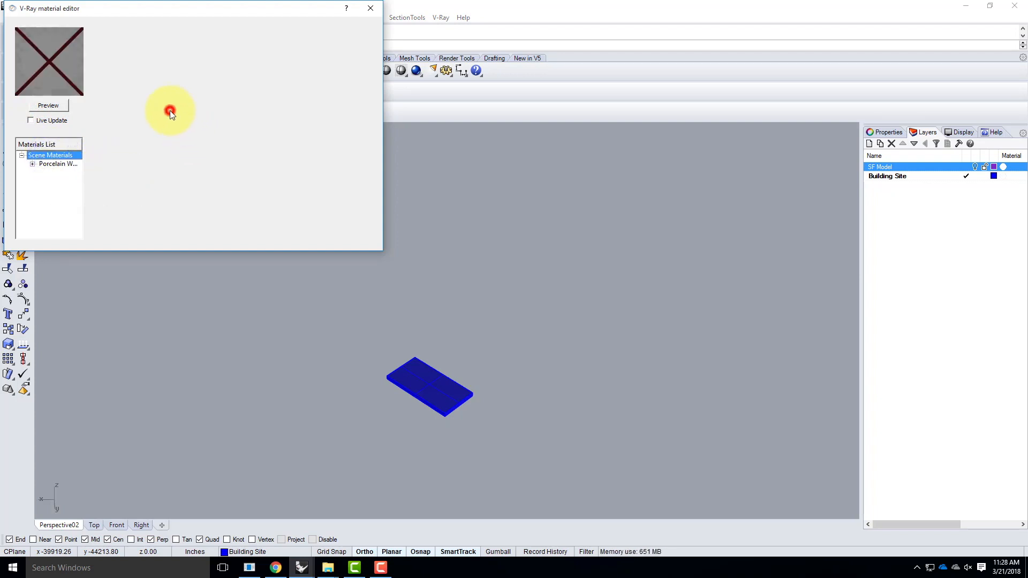
{"action": "left_click", "coordinate": [64, 167]}
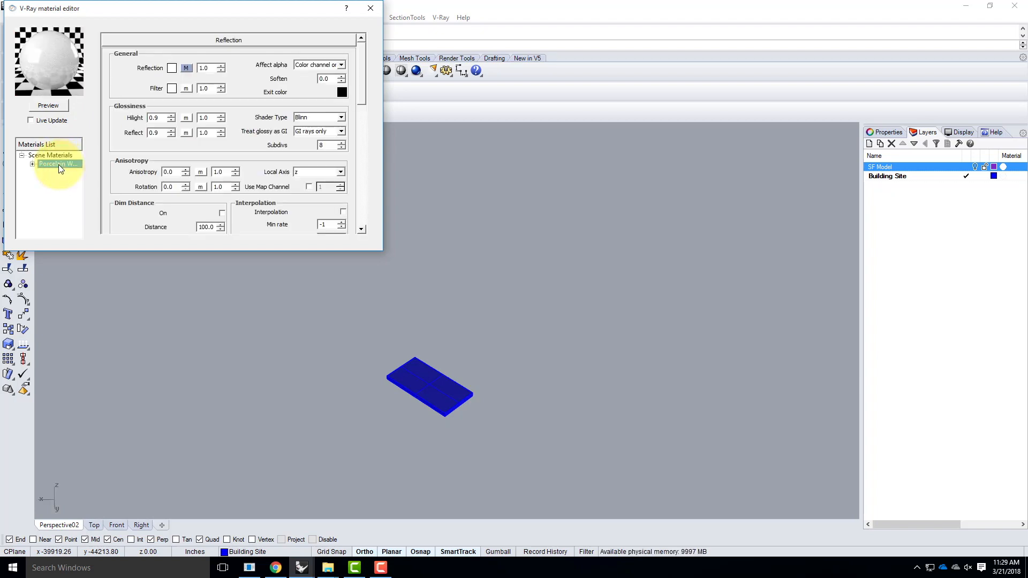
Apply the porcelain scene material to the SF Model layer.
{"action": "right_click", "coordinate": [59, 165]}
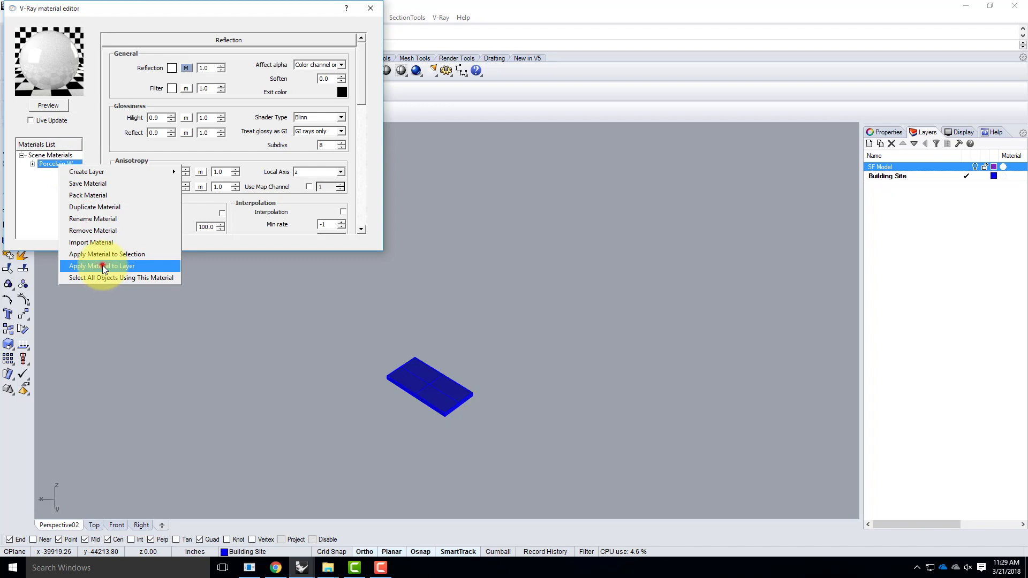
{"action": "left_click", "coordinate": [104, 267]}
{"action": "left_click", "coordinate": [523, 336]}
Apply the same porcelain material to the Building Site layer and close the V-Ray material editor.
{"action": "left_click", "coordinate": [60, 165]}
{"action": "right_click", "coordinate": [61, 166]}
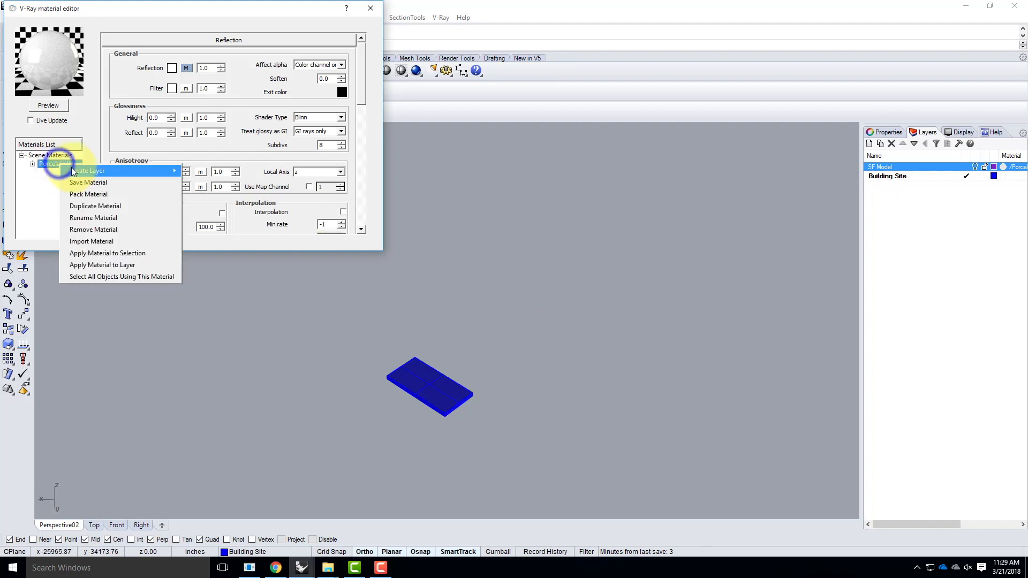
{"action": "left_click", "coordinate": [121, 264]}
{"action": "left_click", "coordinate": [460, 238]}
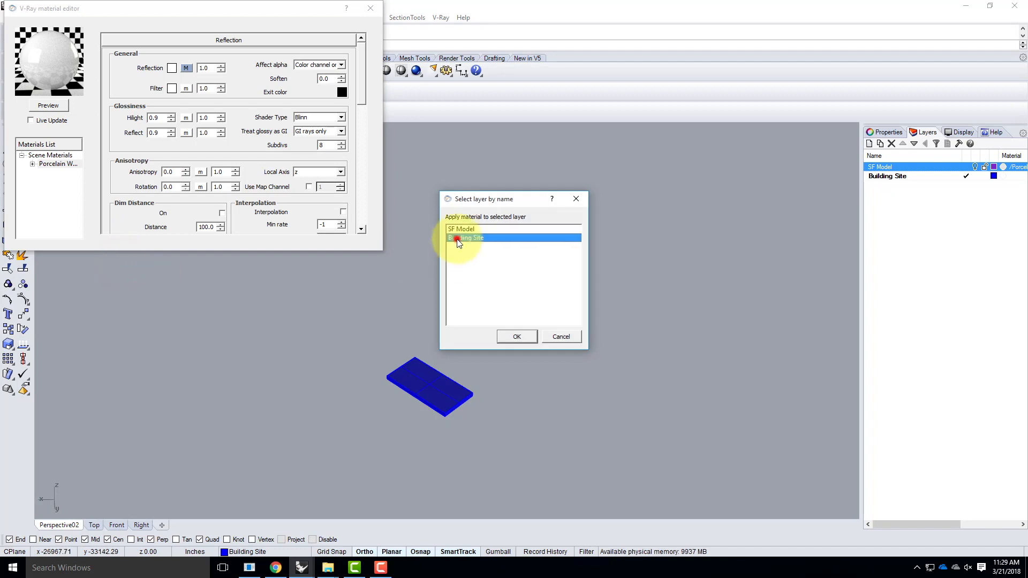
{"action": "left_click", "coordinate": [526, 339]}
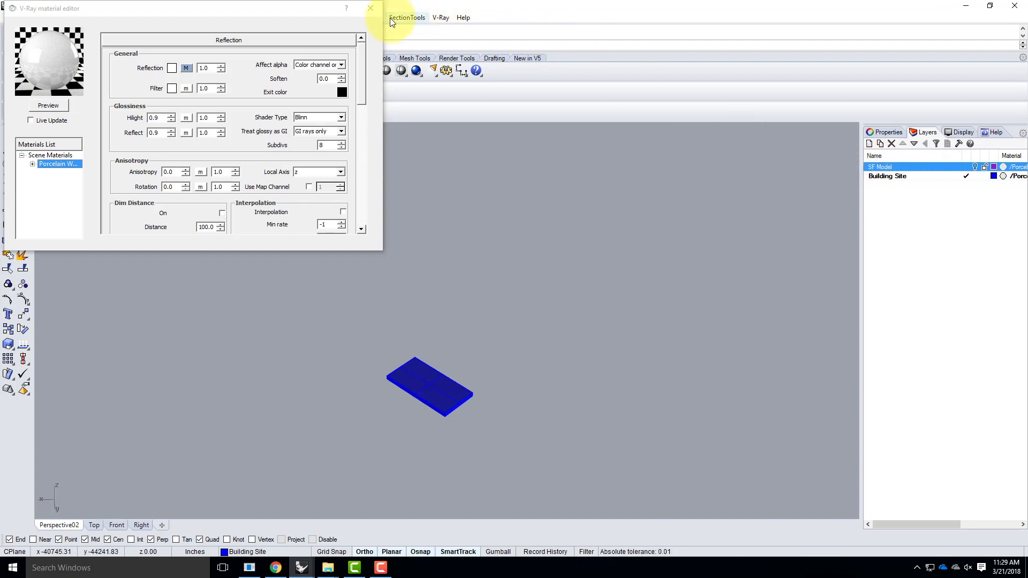
{"action": "left_click", "coordinate": [370, 8]}
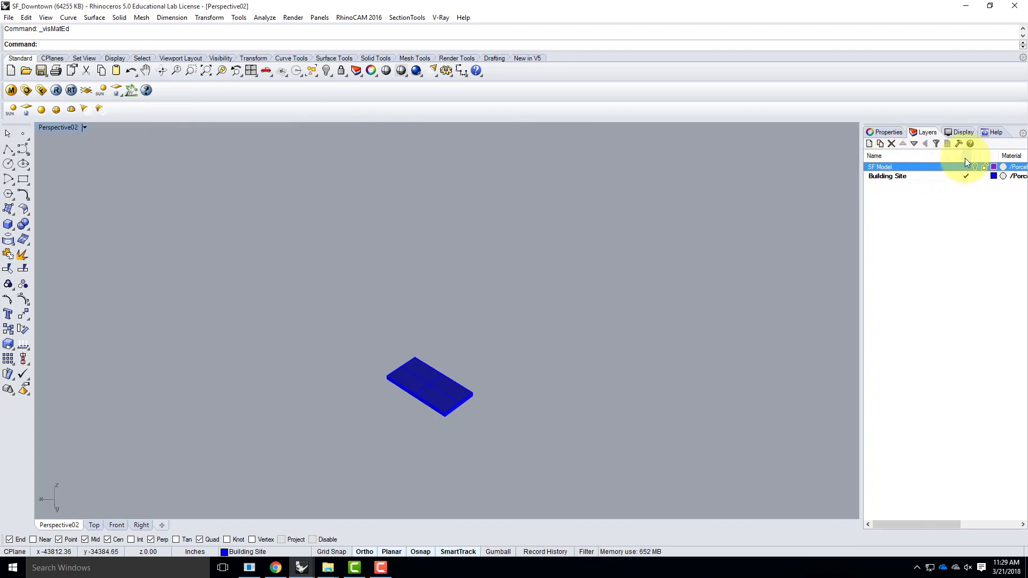
Bring up the commands for working with blocks.
{"action": "left_click", "coordinate": [10, 19]}
{"action": "mouse_move", "coordinate": [27, 20]}
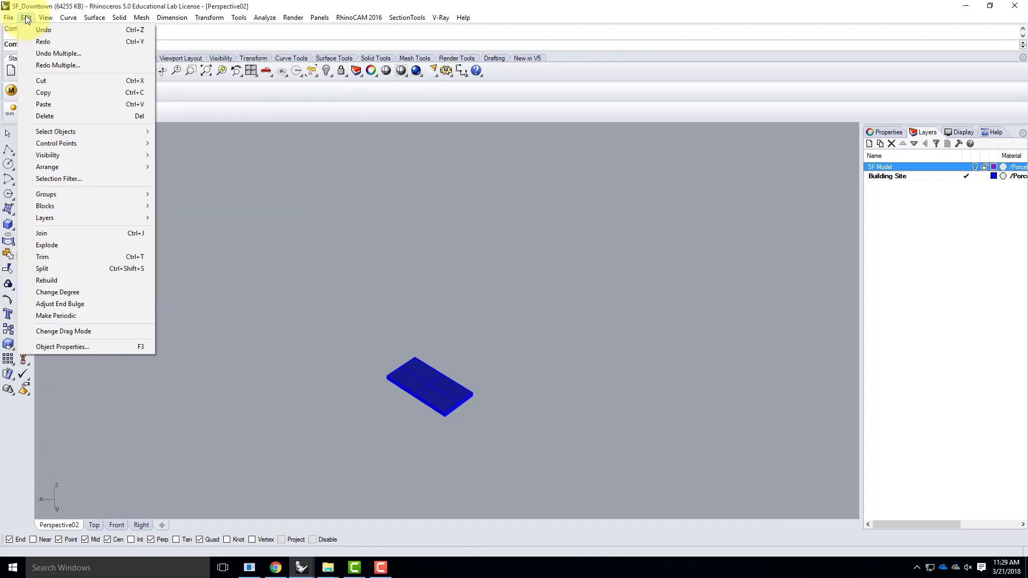
{"action": "mouse_move", "coordinate": [63, 205]}
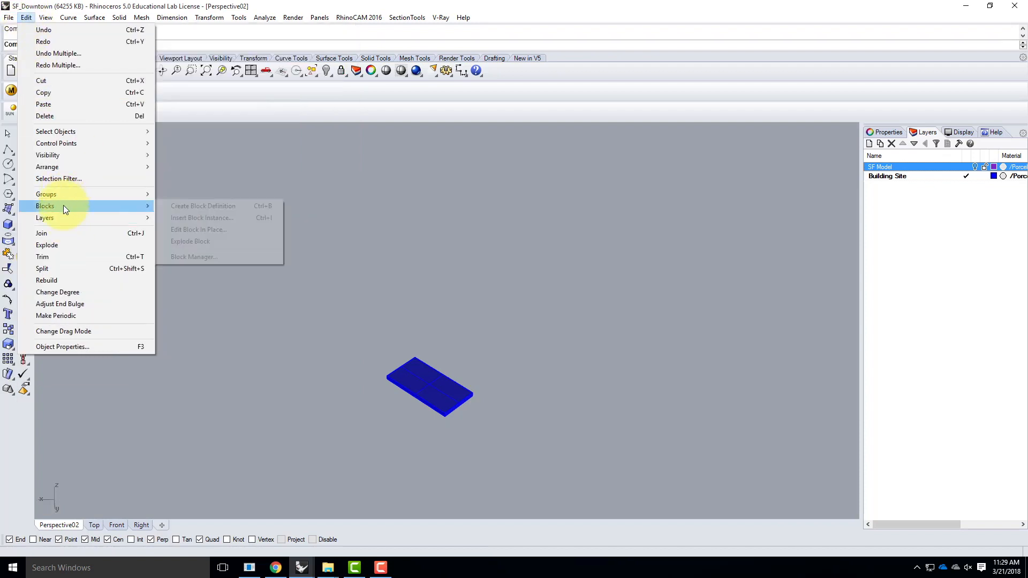
Start a block insertion and choose the Skyscraper2018 model from the Ex215 folder as its source file.
{"action": "left_click", "coordinate": [197, 219]}
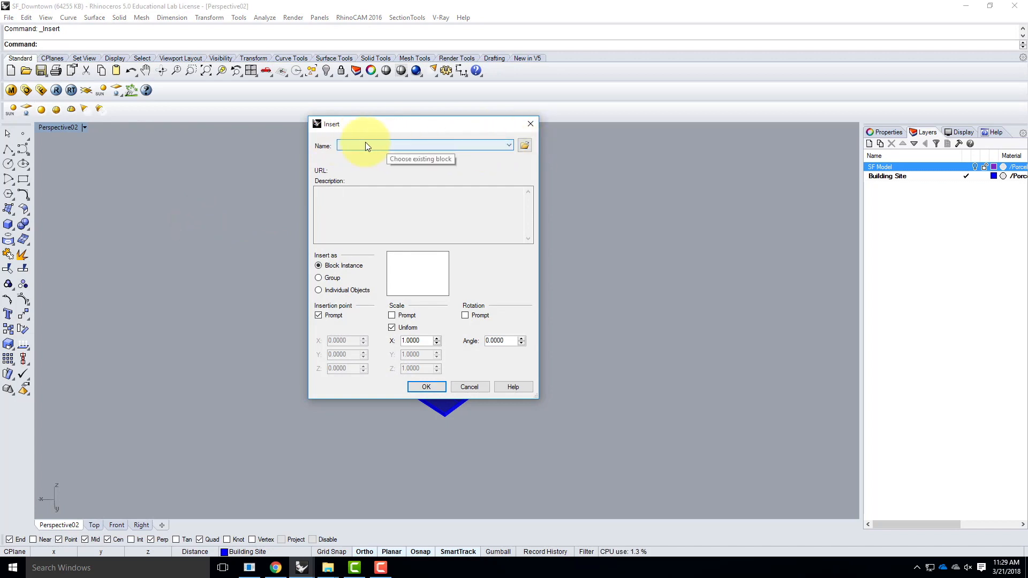
{"action": "left_click", "coordinate": [525, 144]}
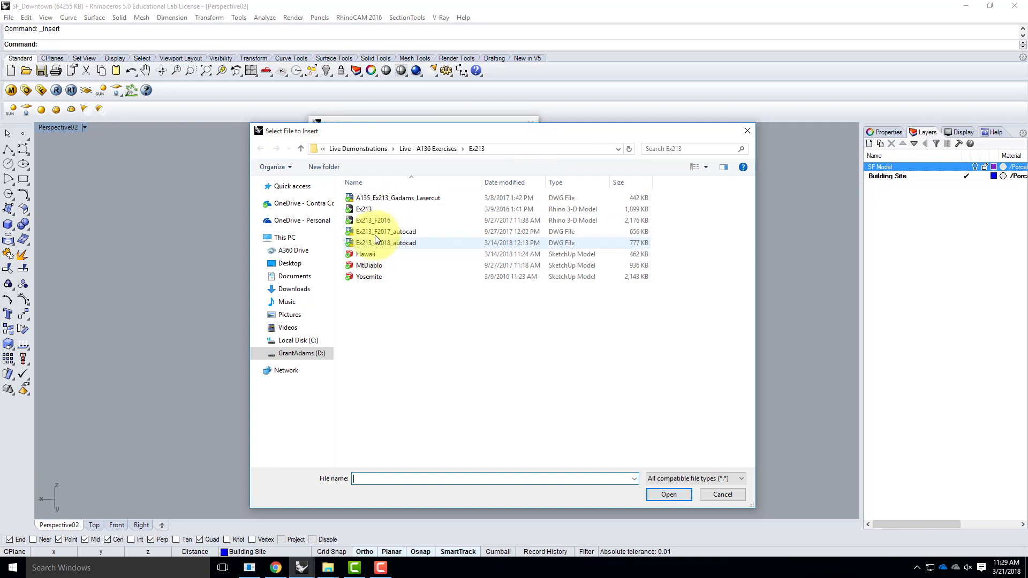
{"action": "left_click", "coordinate": [435, 150]}
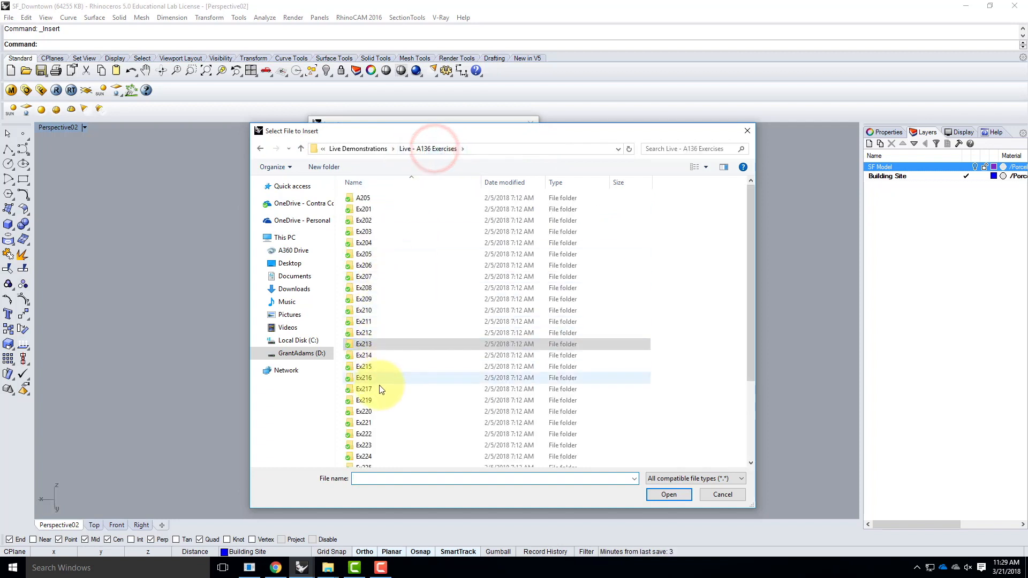
{"action": "double_click", "coordinate": [370, 367]}
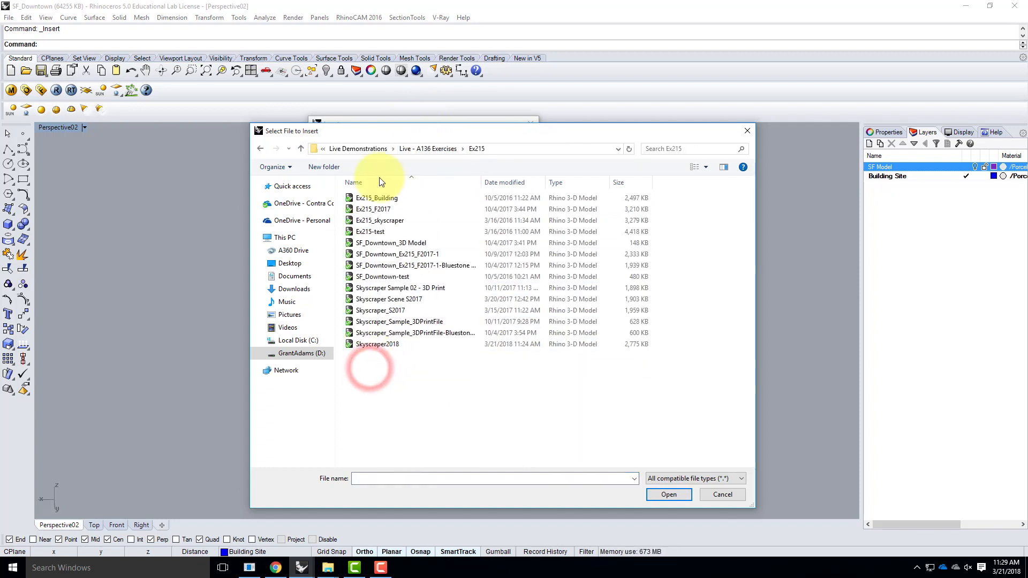
{"action": "left_click", "coordinate": [380, 345]}
{"action": "left_click", "coordinate": [669, 495]}
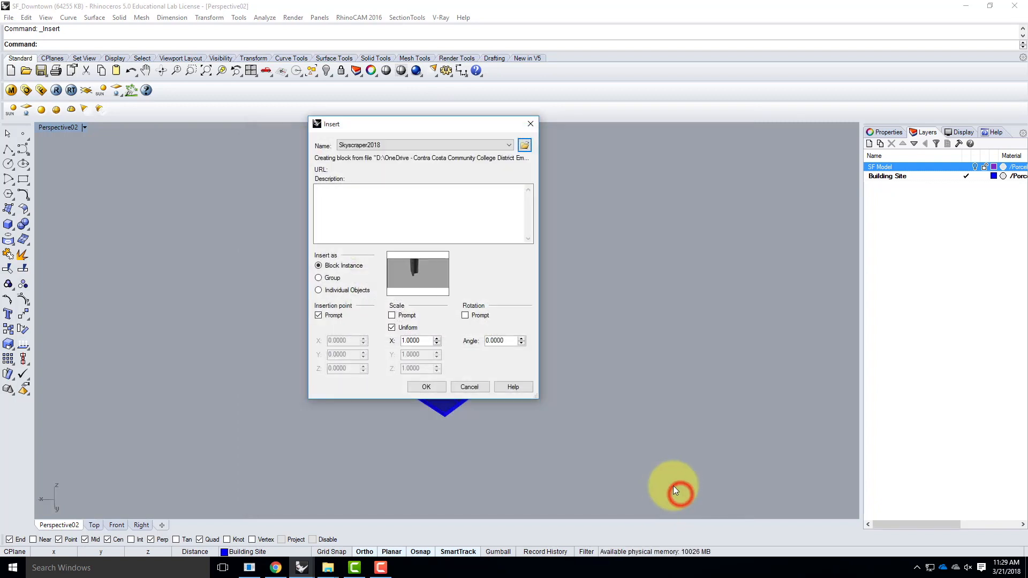
Define the Skyscraper2018 insertion as a linked block instance with the Reference layer style.
{"action": "left_click", "coordinate": [425, 387]}
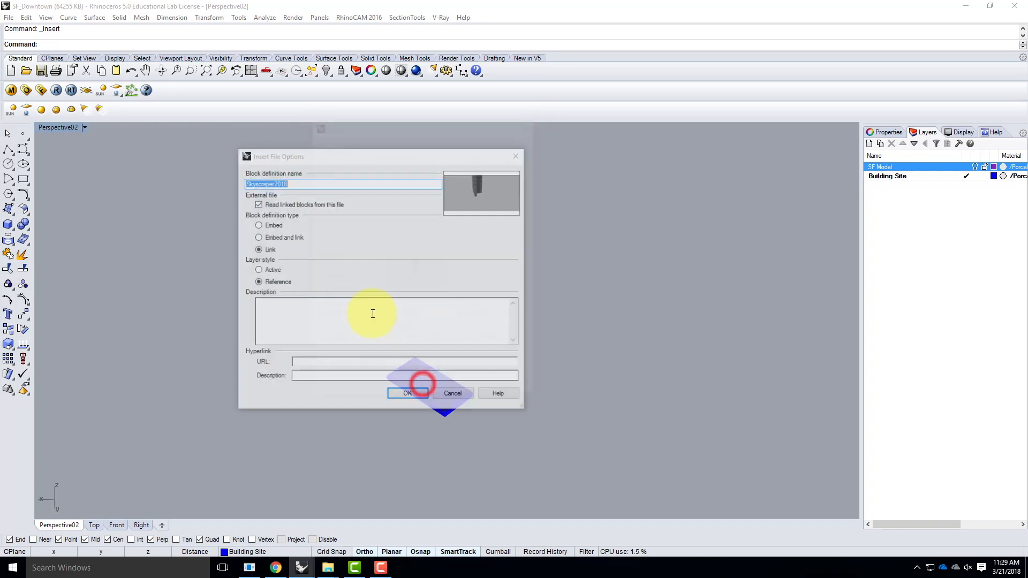
{"action": "left_click", "coordinate": [259, 250]}
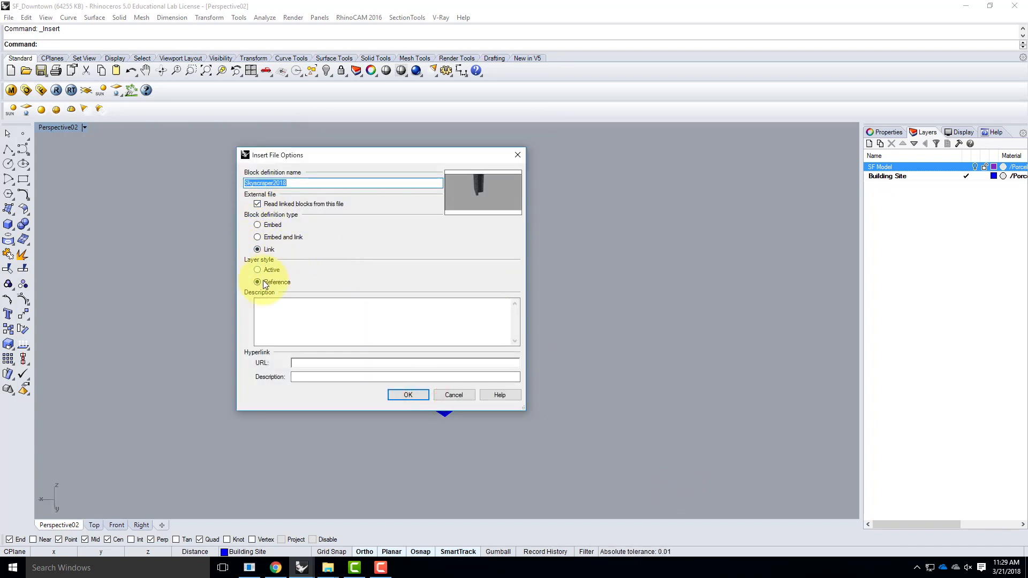
{"action": "left_click", "coordinate": [416, 394]}
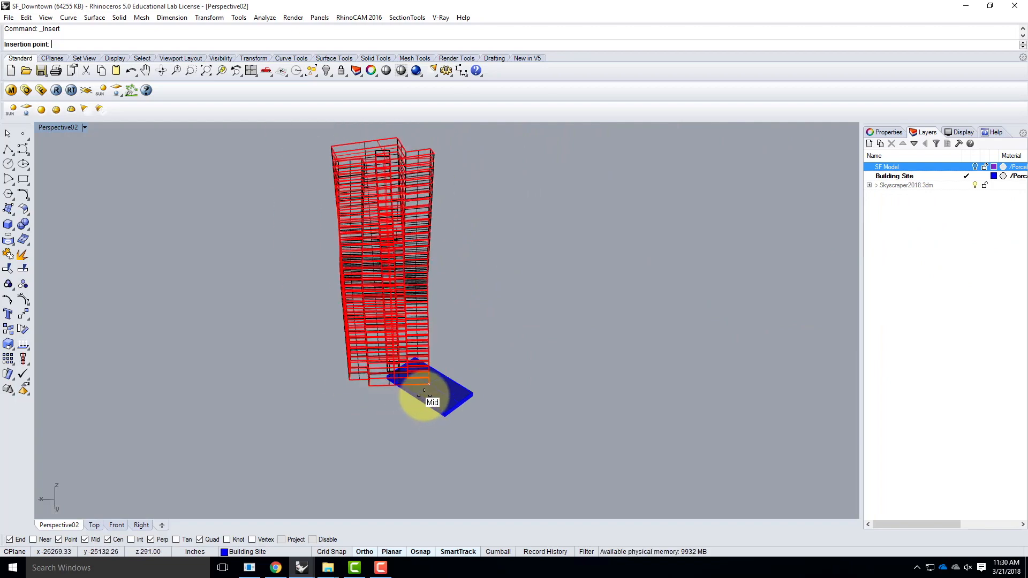
Place the skyscraper block at the nearest upper corner of the blue building site slab.
{"action": "scroll", "coordinate": [436, 413], "scroll_direction": "up", "scroll_amount": 3}
{"action": "scroll", "coordinate": [436, 412], "scroll_direction": "up", "scroll_amount": 5}
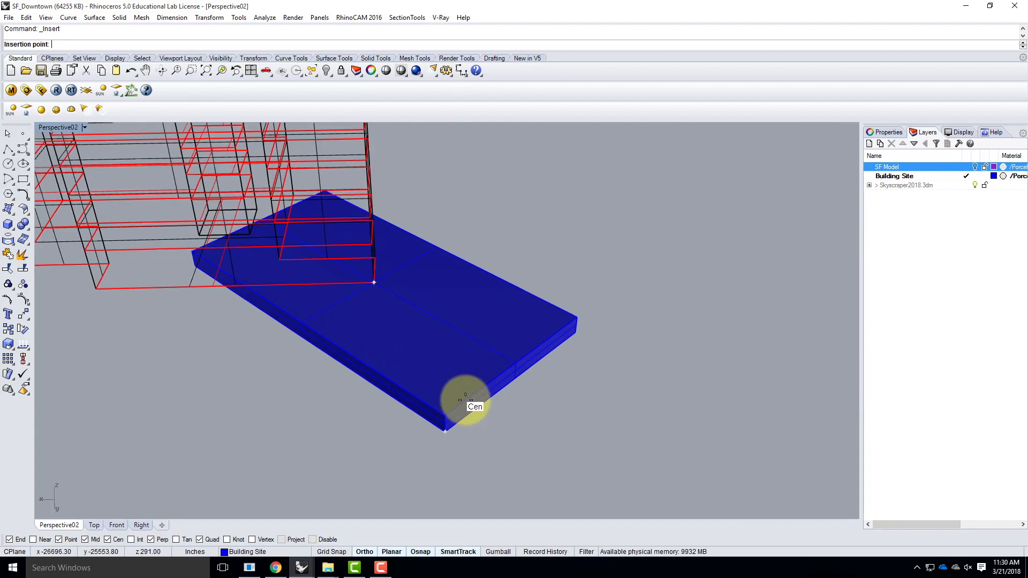
{"action": "left_click", "coordinate": [445, 413]}
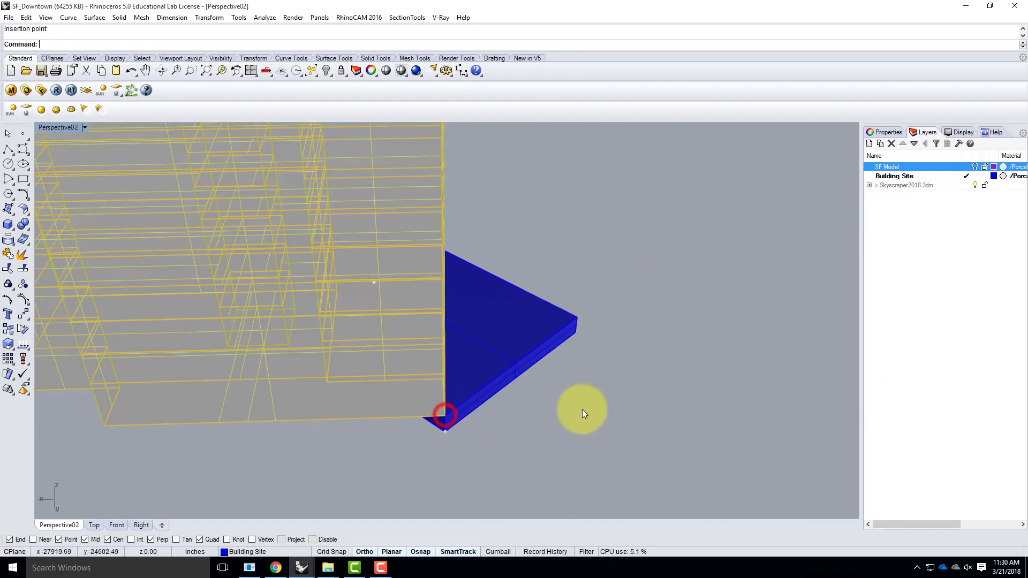
{"action": "scroll", "coordinate": [439, 405], "scroll_direction": "down", "scroll_amount": 5}
{"action": "left_click", "coordinate": [499, 339]}
{"action": "right_click_drag", "start_coordinate": [579, 364], "coordinate": [532, 375]}
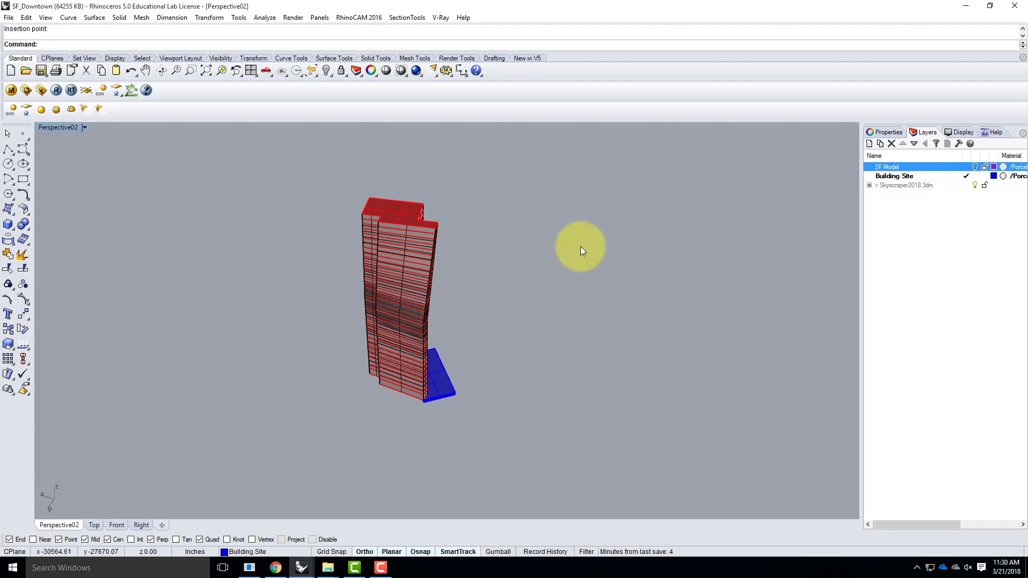
Create a layer named Blocks and move the skyscraper block instance onto it.
{"action": "left_click", "coordinate": [414, 297]}
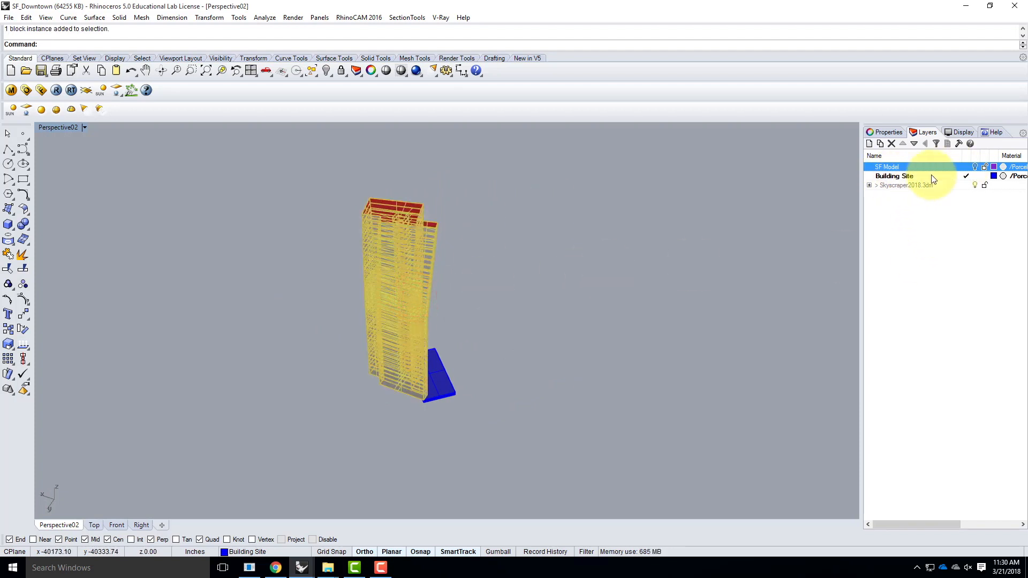
{"action": "left_click", "coordinate": [870, 143]}
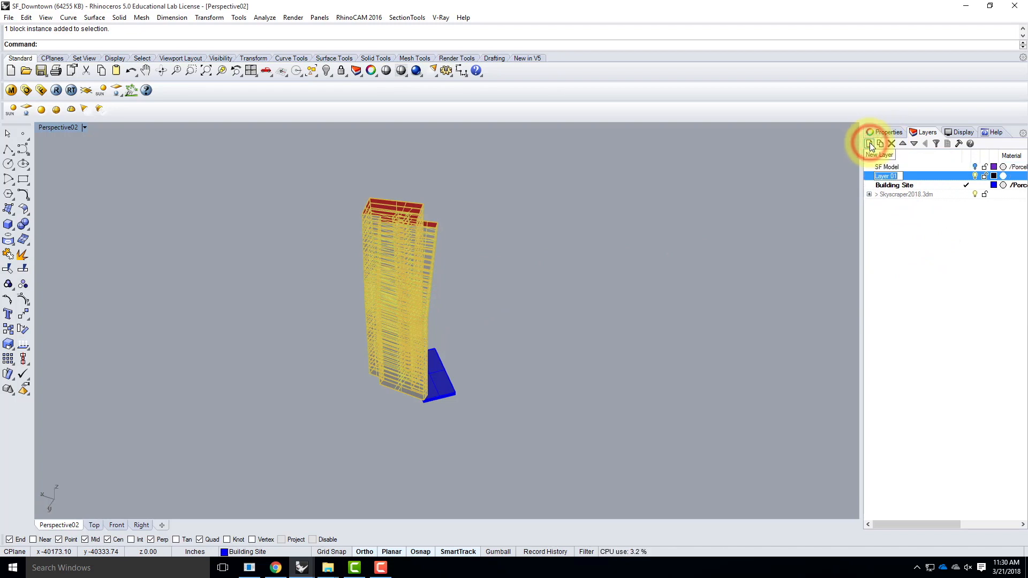
{"action": "type", "text": "Blocks"}
{"action": "key", "text": "Return"}
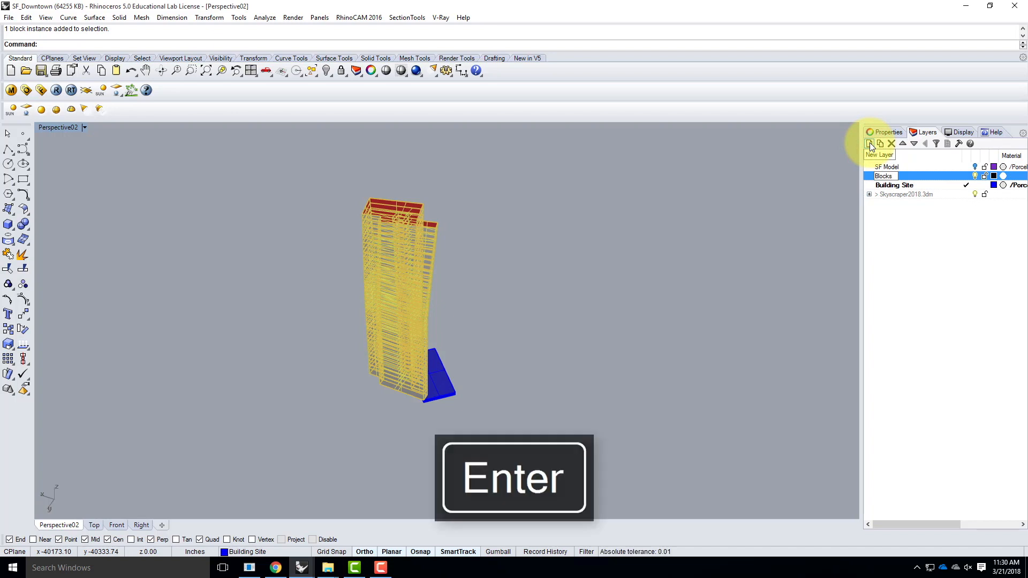
{"action": "right_click", "coordinate": [908, 176]}
{"action": "left_click", "coordinate": [947, 363]}
Check the Blocks layer by toggling its visibility off and on, and expand the Skyscraper2018.3dm reference layers.
{"action": "left_click", "coordinate": [975, 175]}
{"action": "left_click", "coordinate": [975, 175]}
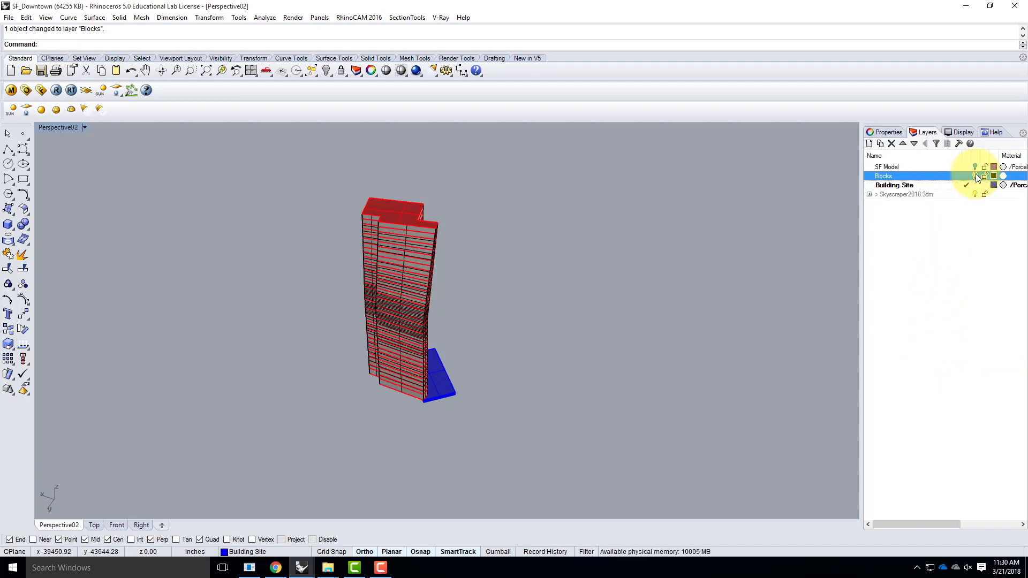
{"action": "left_click", "coordinate": [869, 195]}
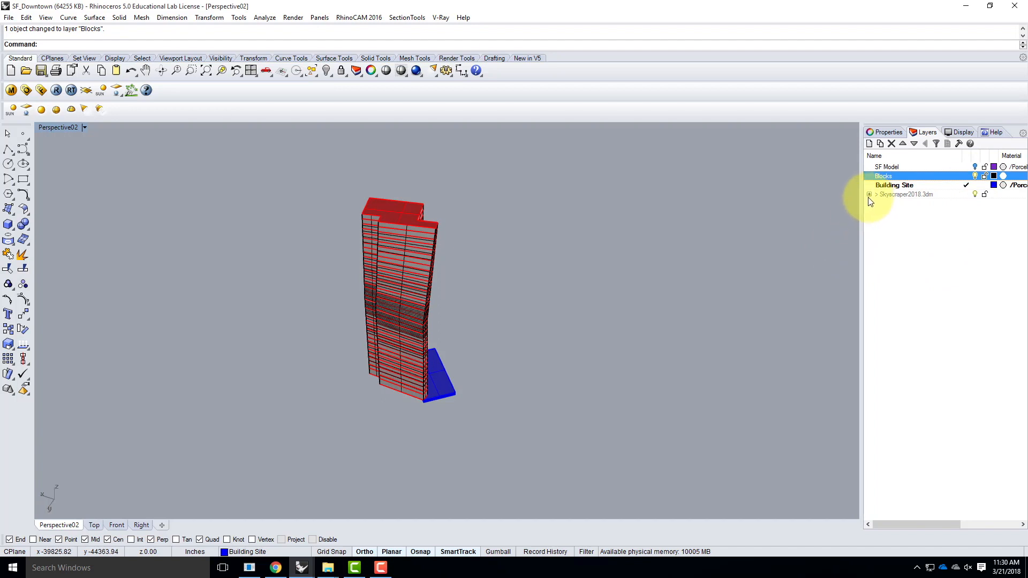
{"action": "left_click", "coordinate": [868, 196]}
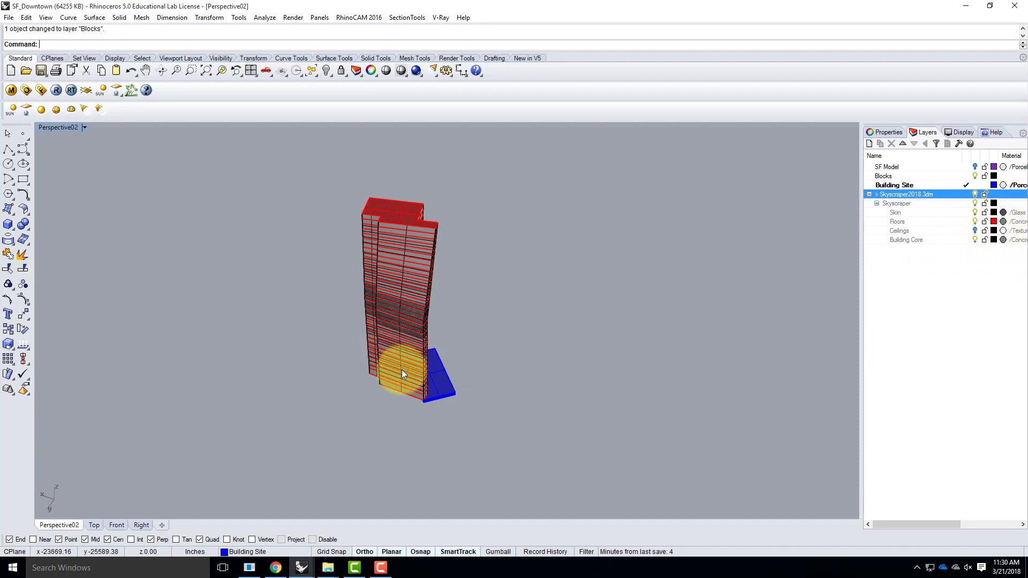
Rotate the skyscraper block about its insertion corner, aligning its base edge with the building site's edge using corner reference points.
{"action": "scroll", "coordinate": [418, 391], "scroll_direction": "up", "scroll_amount": 4}
{"action": "left_click", "coordinate": [393, 390]}
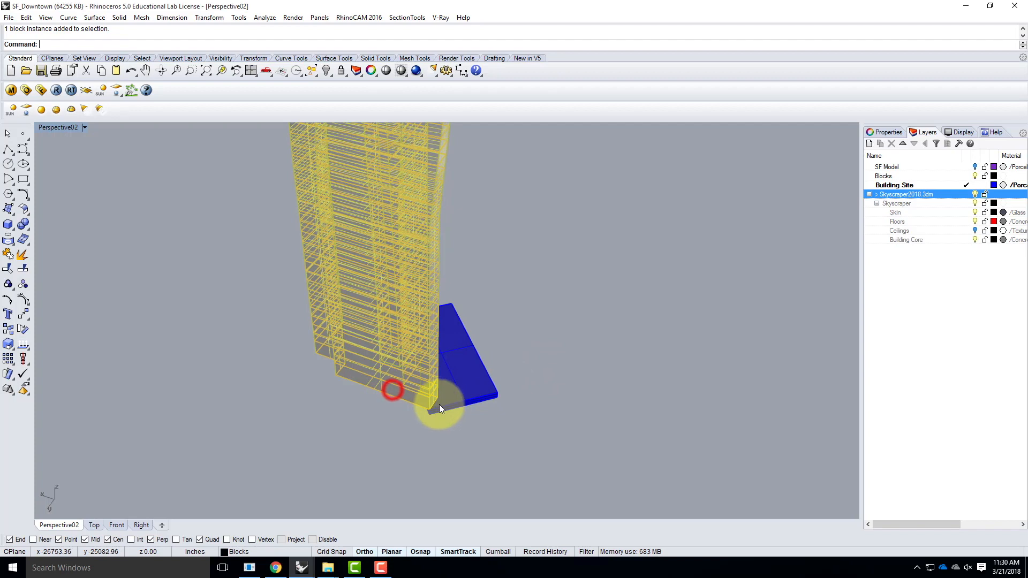
{"action": "right_click_drag", "start_coordinate": [573, 385], "coordinate": [514, 379]}
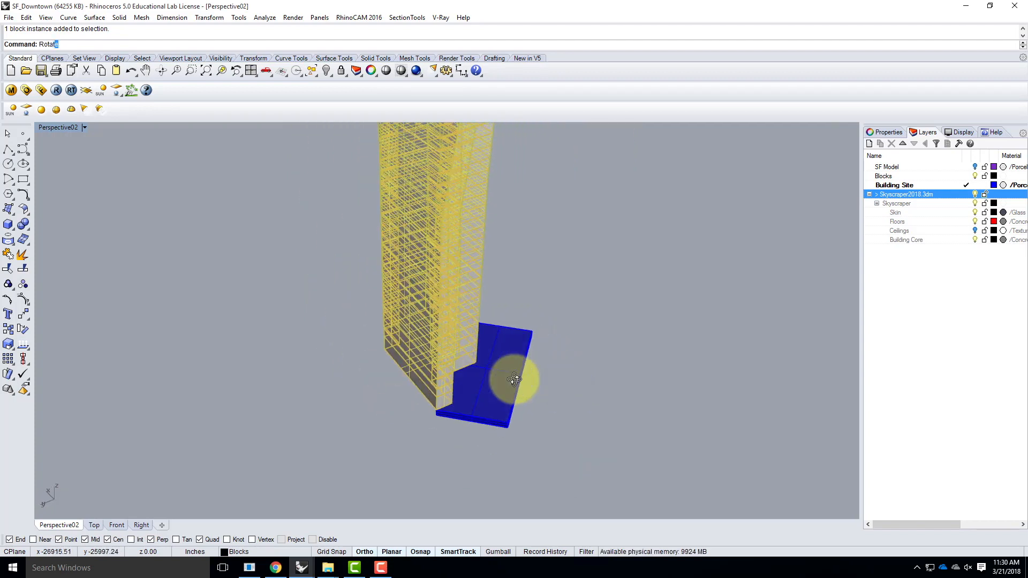
{"action": "key", "text": "Return"}
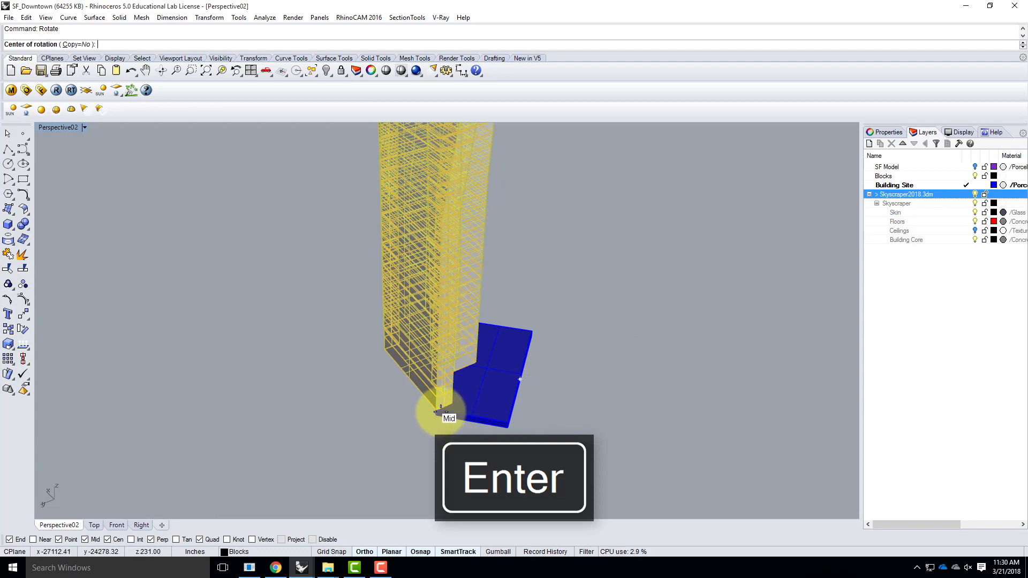
{"action": "left_click", "coordinate": [439, 411]}
{"action": "left_click", "coordinate": [386, 349]}
{"action": "right_click_drag", "start_coordinate": [350, 350], "coordinate": [565, 381]}
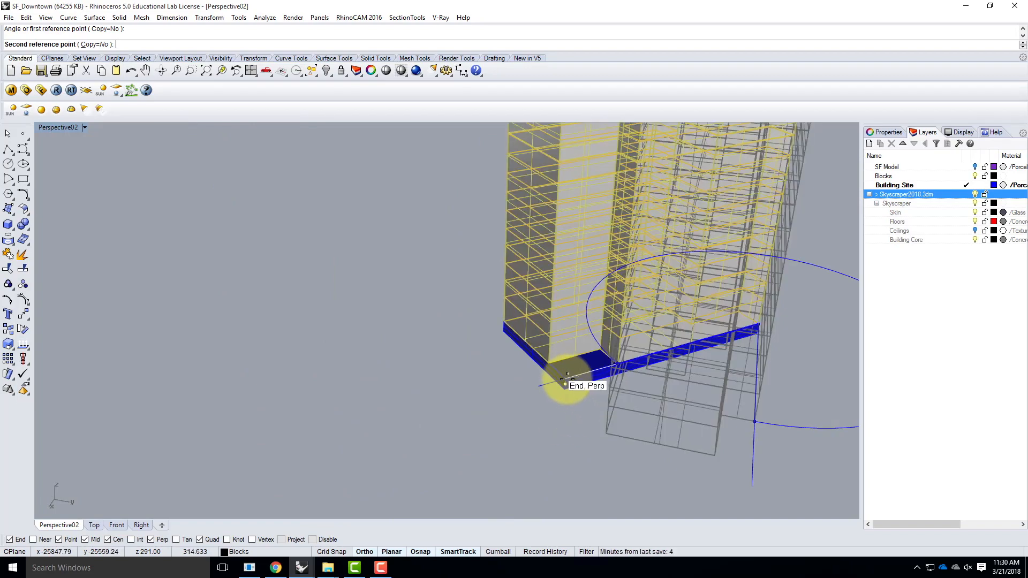
{"action": "left_click", "coordinate": [564, 381]}
Turn on the SF Model layer to show the city around the skyscraper.
{"action": "right_click_drag", "start_coordinate": [504, 401], "coordinate": [371, 422]}
{"action": "scroll", "coordinate": [446, 441], "scroll_direction": "down", "scroll_amount": 7}
{"action": "right_click_drag", "start_coordinate": [448, 447], "coordinate": [464, 385]}
{"action": "left_click", "coordinate": [534, 420]}
{"action": "right_click_drag", "start_coordinate": [437, 420], "coordinate": [537, 437]}
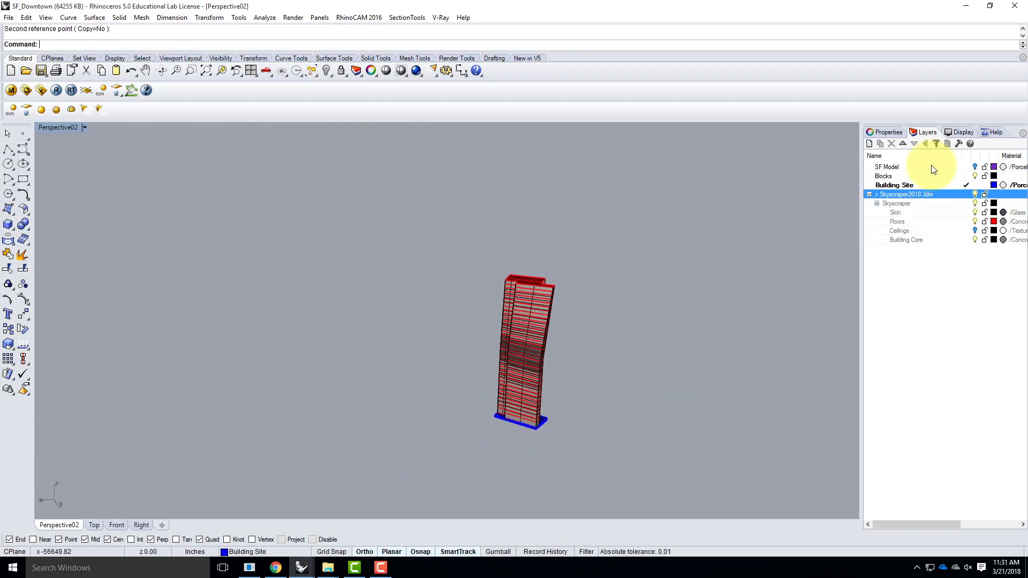
{"action": "left_click", "coordinate": [976, 168]}
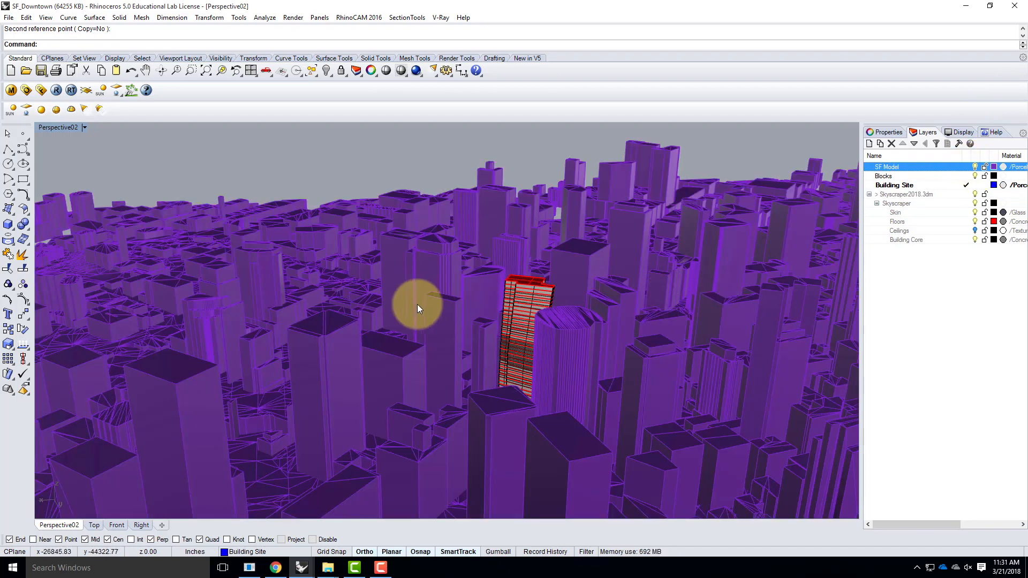
{"action": "right_click_drag", "start_coordinate": [417, 309], "coordinate": [512, 377]}
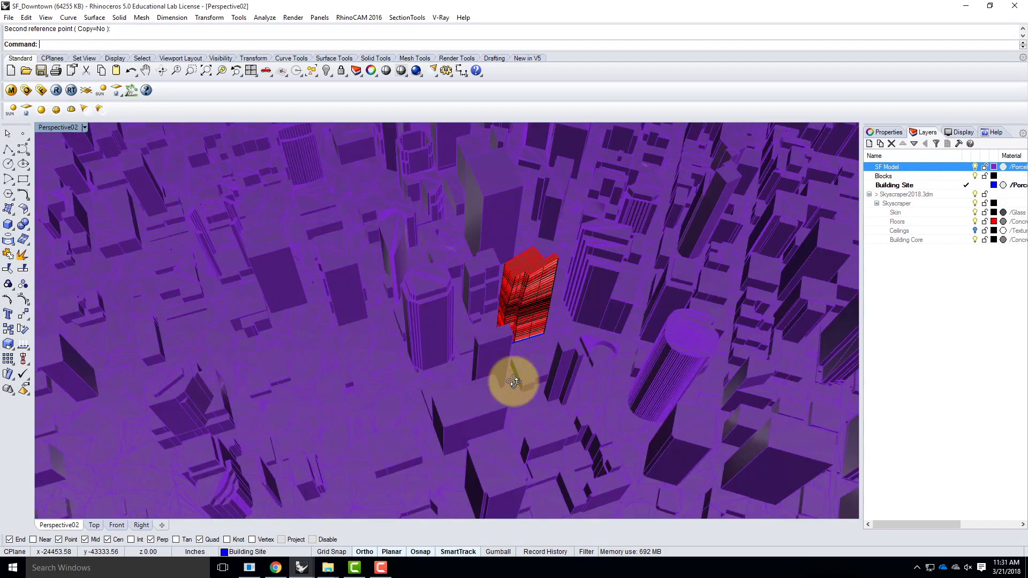
View the skyscraper in its city context from the saved view Perspective01 and from Perspective02.
{"action": "left_click", "coordinate": [85, 127]}
{"action": "mouse_move", "coordinate": [100, 321]}
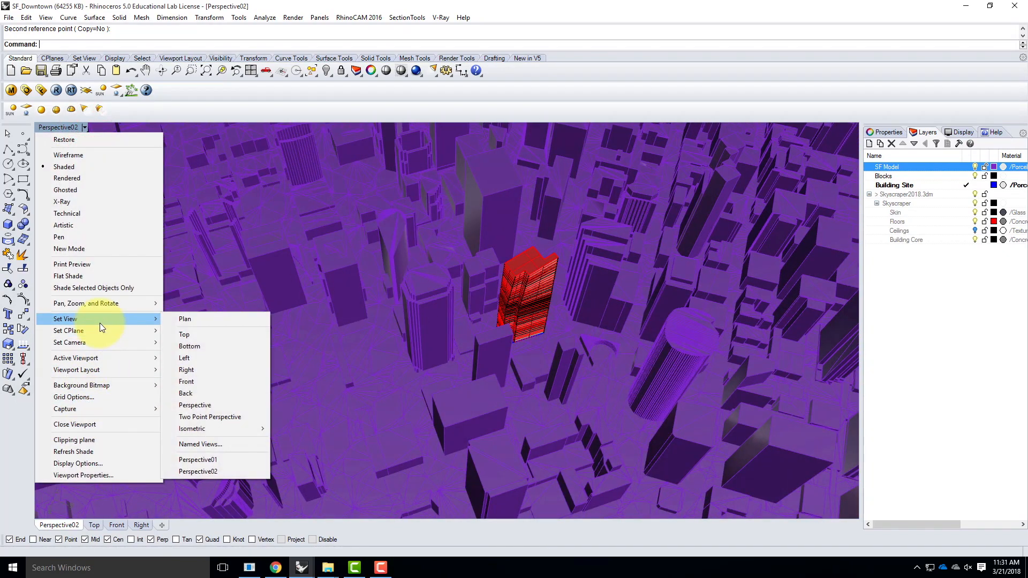
{"action": "left_click", "coordinate": [214, 460]}
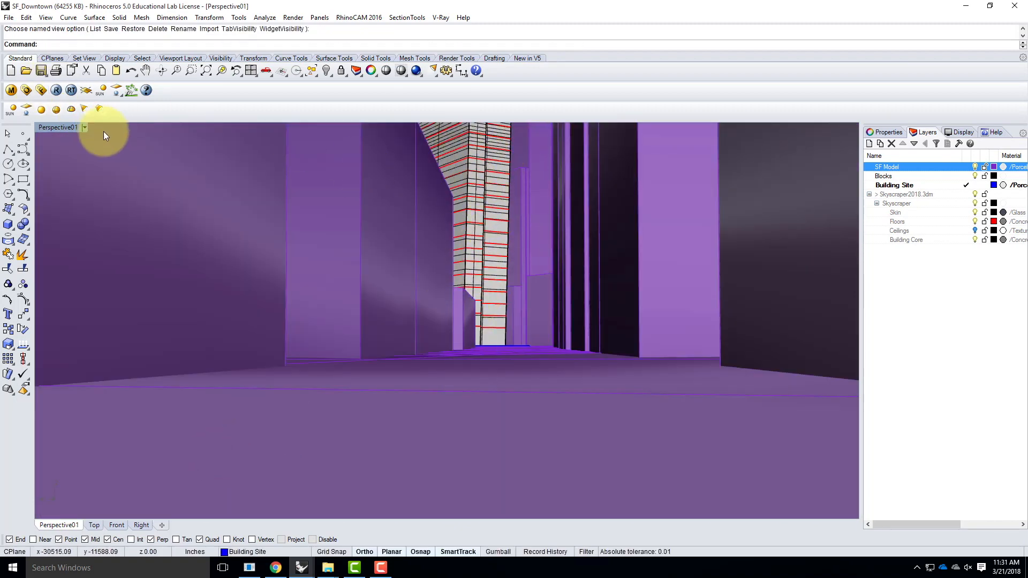
{"action": "left_click", "coordinate": [85, 127]}
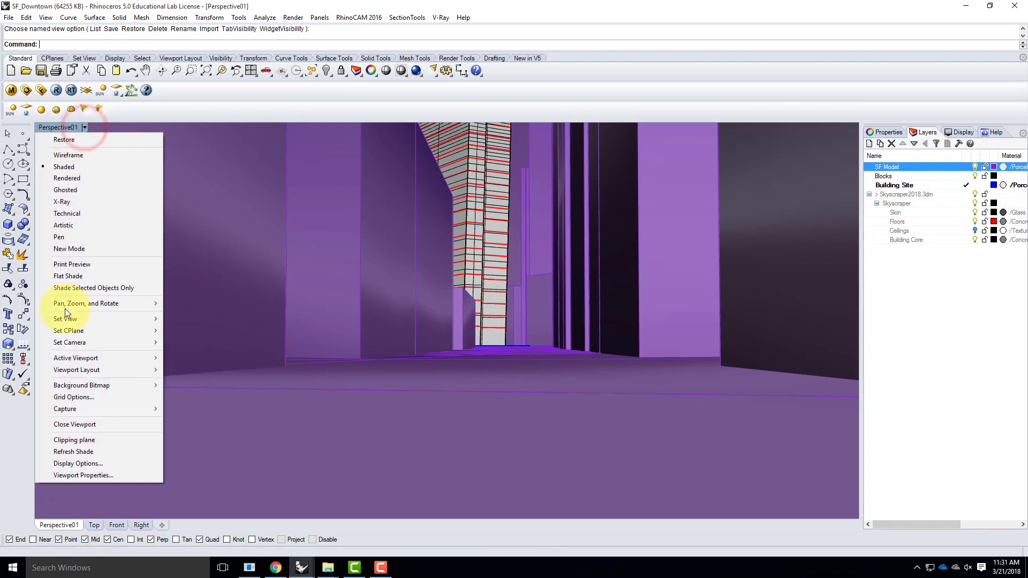
{"action": "mouse_move", "coordinate": [64, 321]}
{"action": "left_click", "coordinate": [192, 474]}
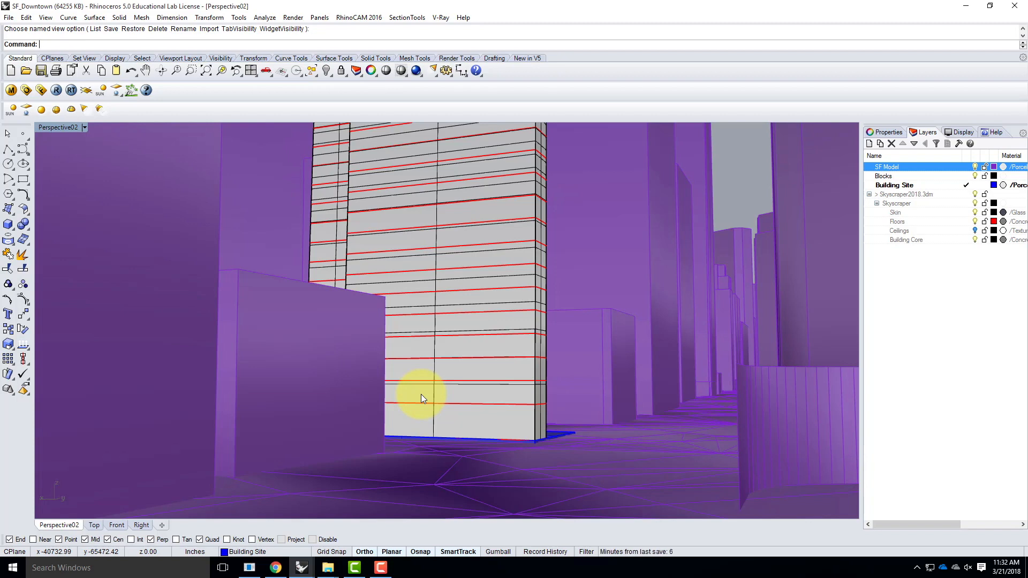
Create an Environment layer with a sublayer named Sun, and make Sun the current layer.
{"action": "left_click", "coordinate": [868, 142]}
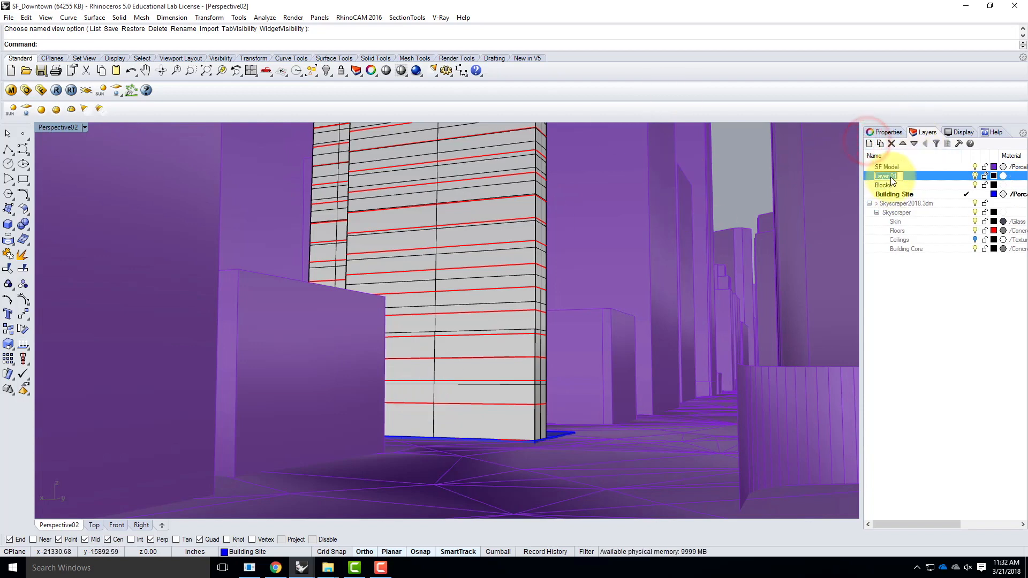
{"action": "type", "text": "Environment"}
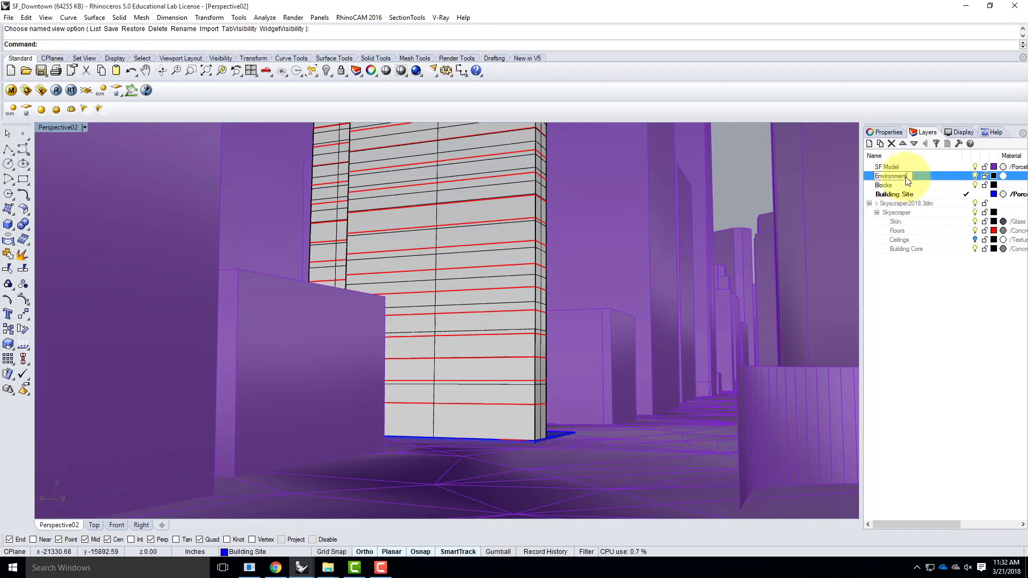
{"action": "left_click", "coordinate": [880, 143]}
{"action": "type", "text": "Sun"}
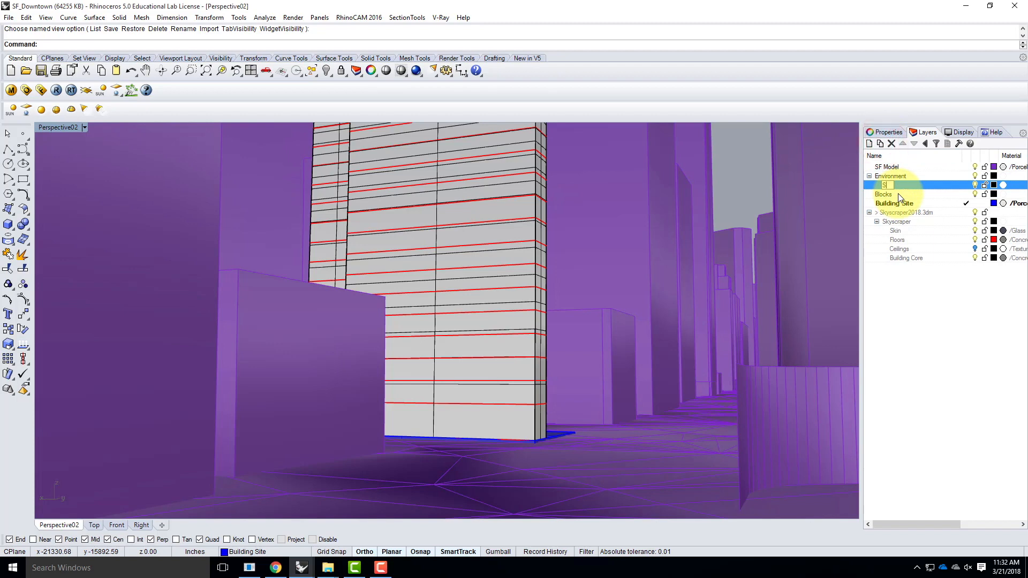
{"action": "left_click", "coordinate": [912, 185]}
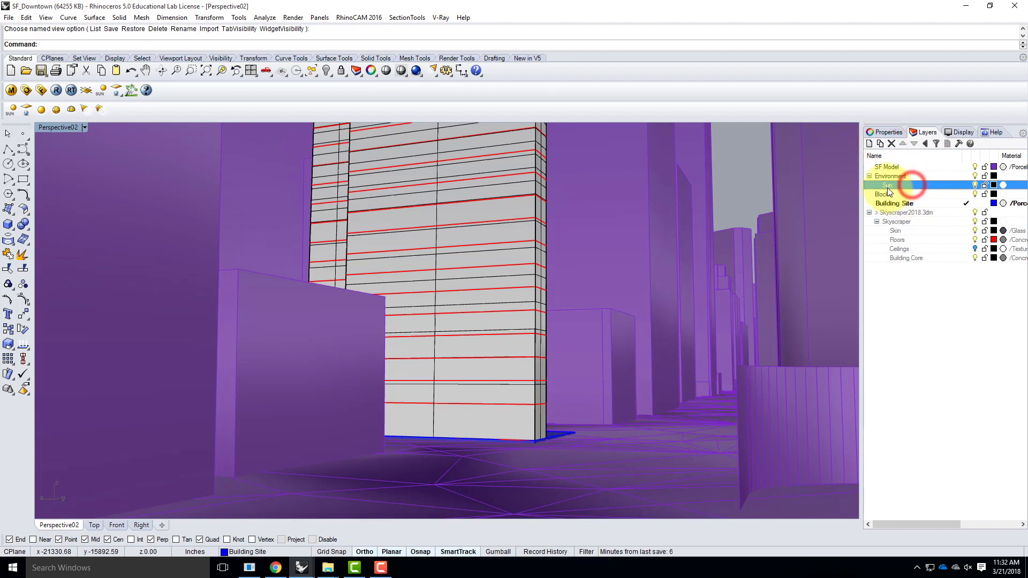
{"action": "double_click", "coordinate": [931, 184]}
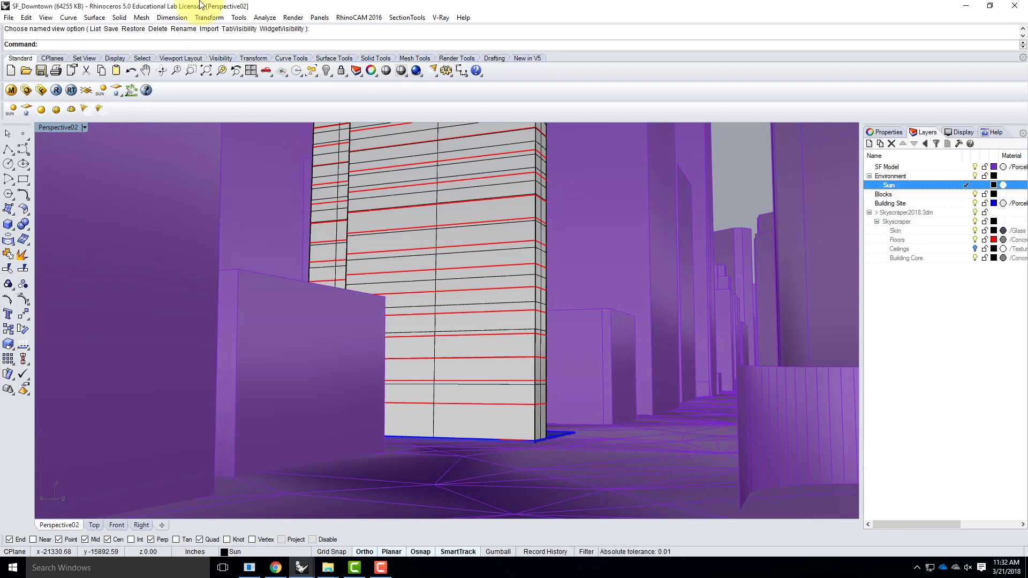
Start a new sunlight and switch off manual control of the sun's angle.
{"action": "left_click", "coordinate": [11, 111]}
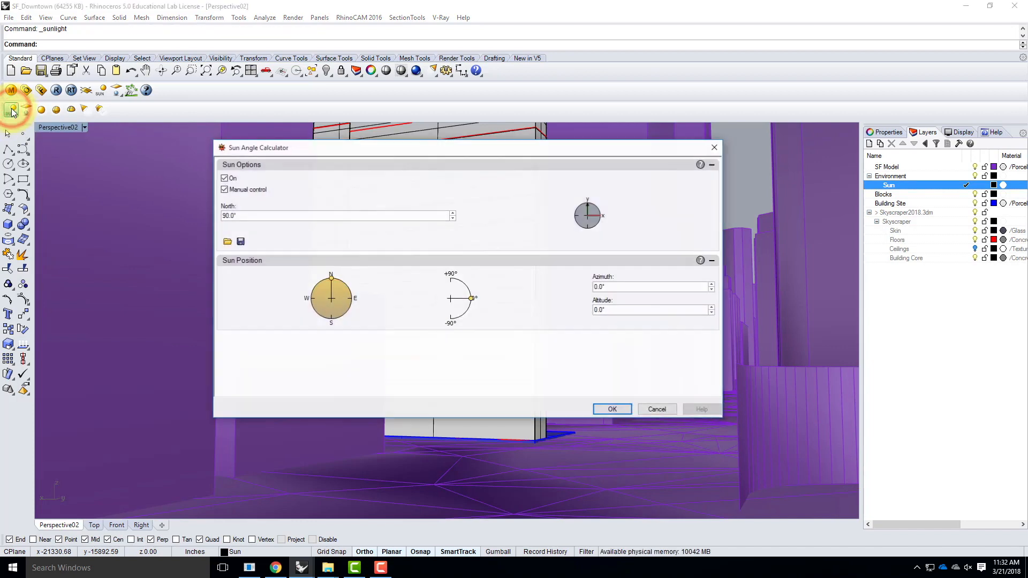
{"action": "mouse_move", "coordinate": [275, 148]}
{"action": "left_mouse_down"}
{"action": "mouse_move", "coordinate": [237, 140]}
{"action": "mouse_move", "coordinate": [256, 147]}
{"action": "left_mouse_up"}
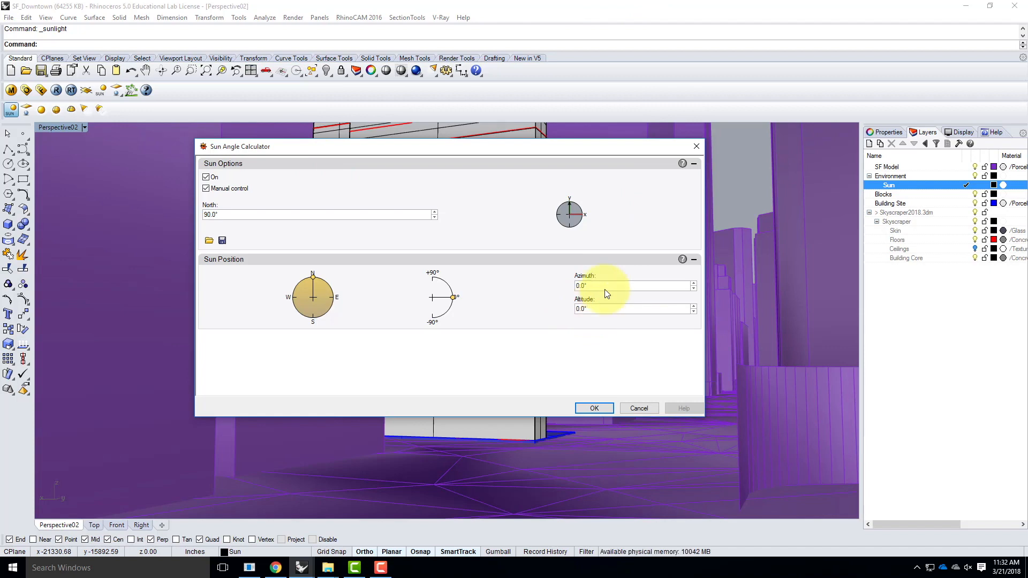
{"action": "left_click", "coordinate": [206, 188]}
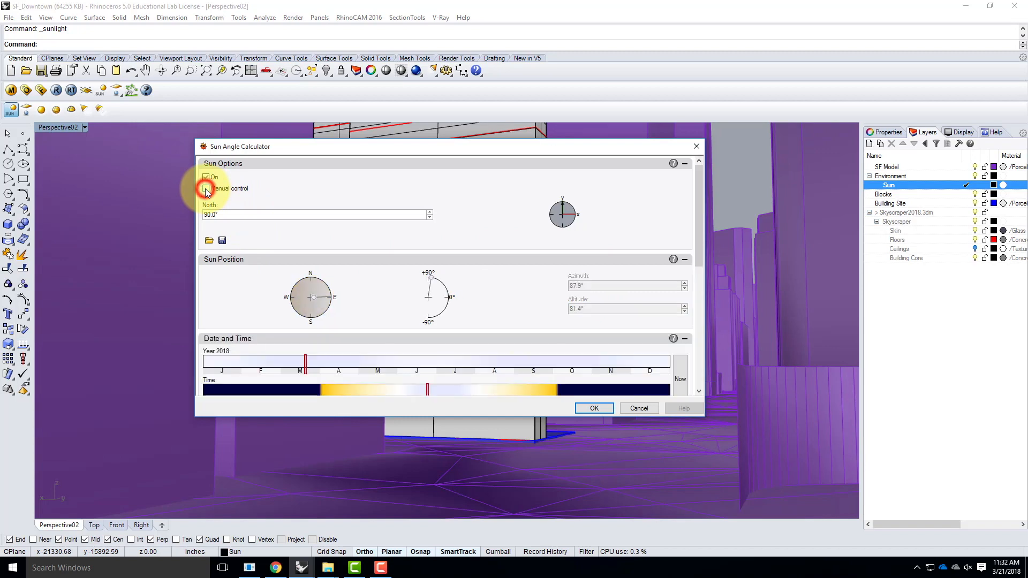
Find San Francisco in the places list and set the sun's location to San Francisco, CA, USA.
{"action": "left_click_drag", "start_coordinate": [700, 183], "coordinate": [702, 298]}
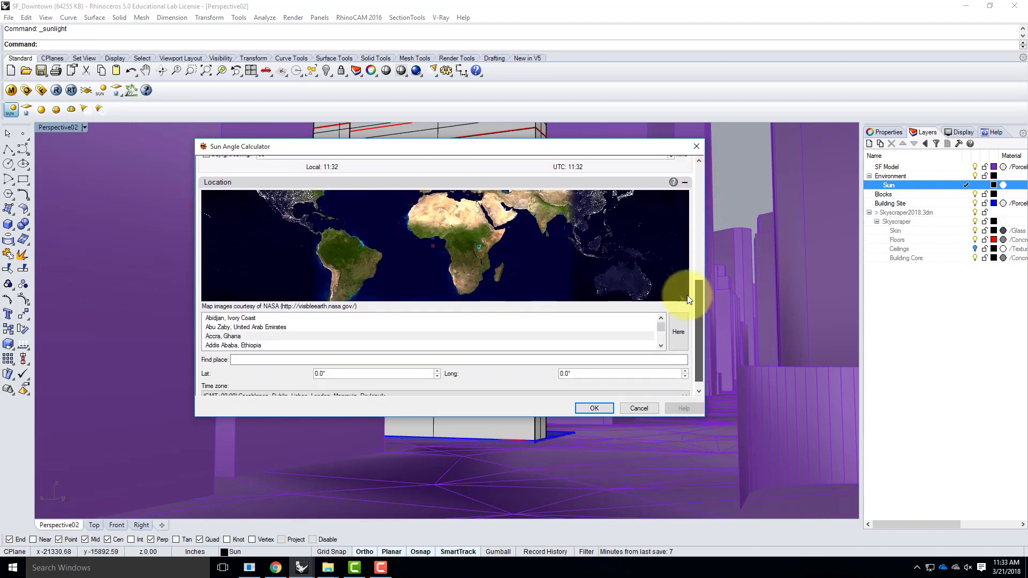
{"action": "left_click", "coordinate": [239, 362]}
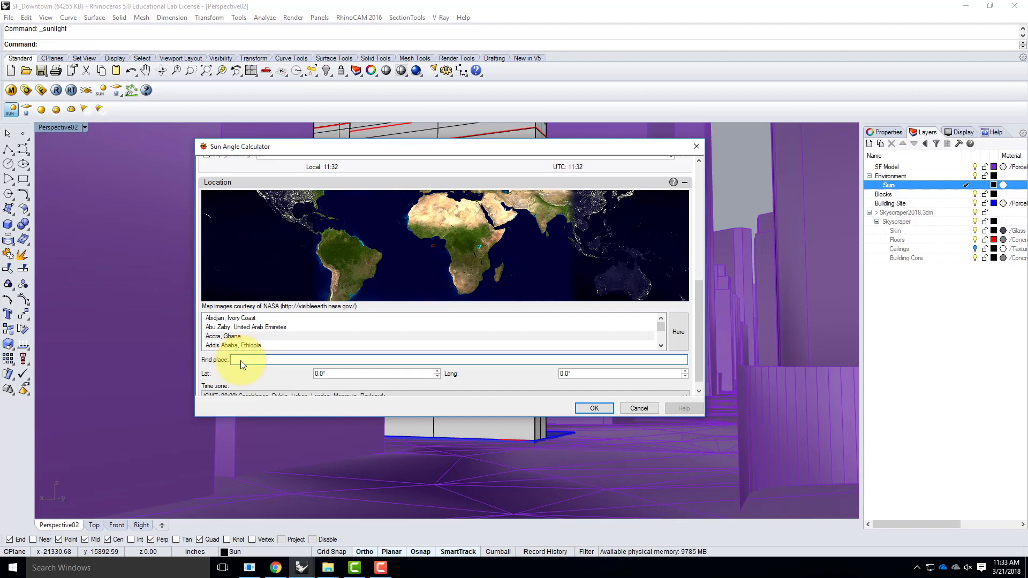
{"action": "type", "text": "San"}
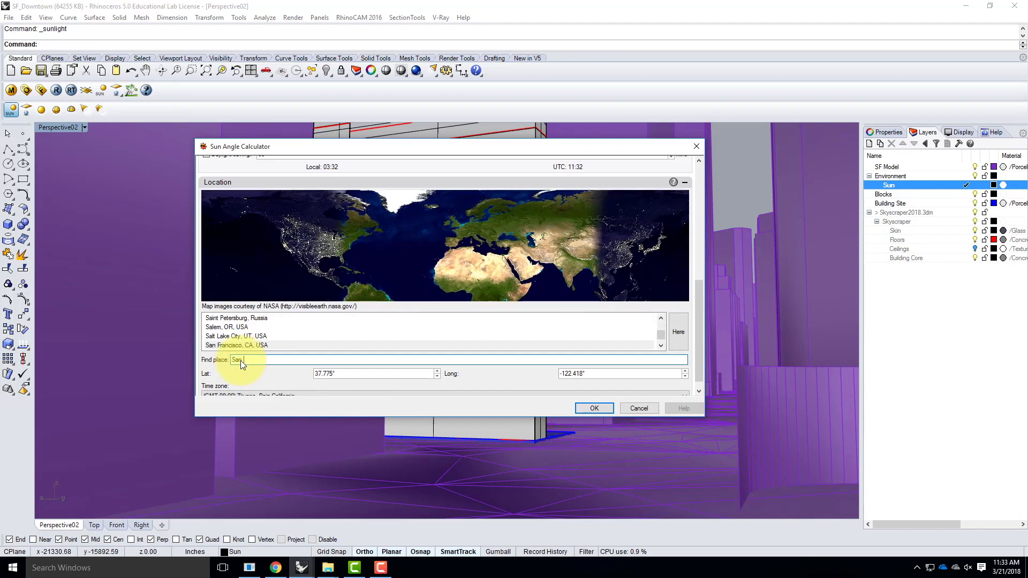
{"action": "type", "text": " Fran"}
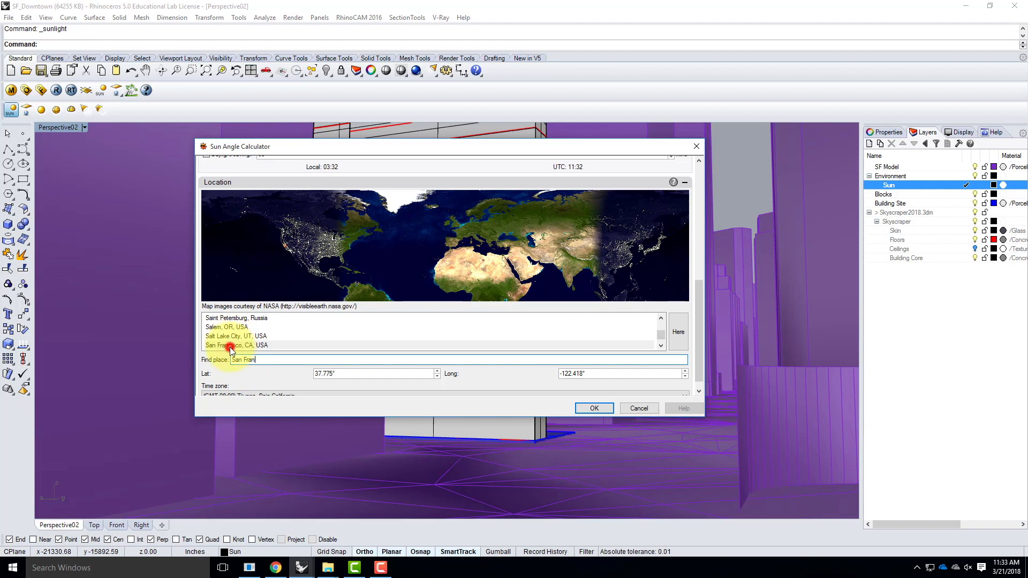
{"action": "left_click", "coordinate": [232, 347]}
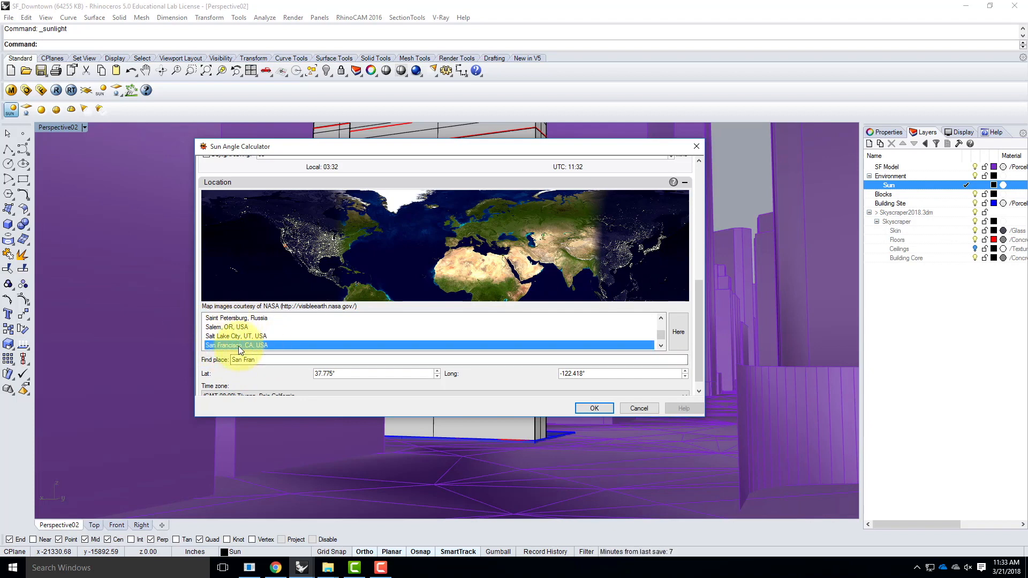
Set the sun's time of day to 9:30:00 AM and enable daylight saving.
{"action": "left_click_drag", "start_coordinate": [697, 321], "coordinate": [696, 259]}
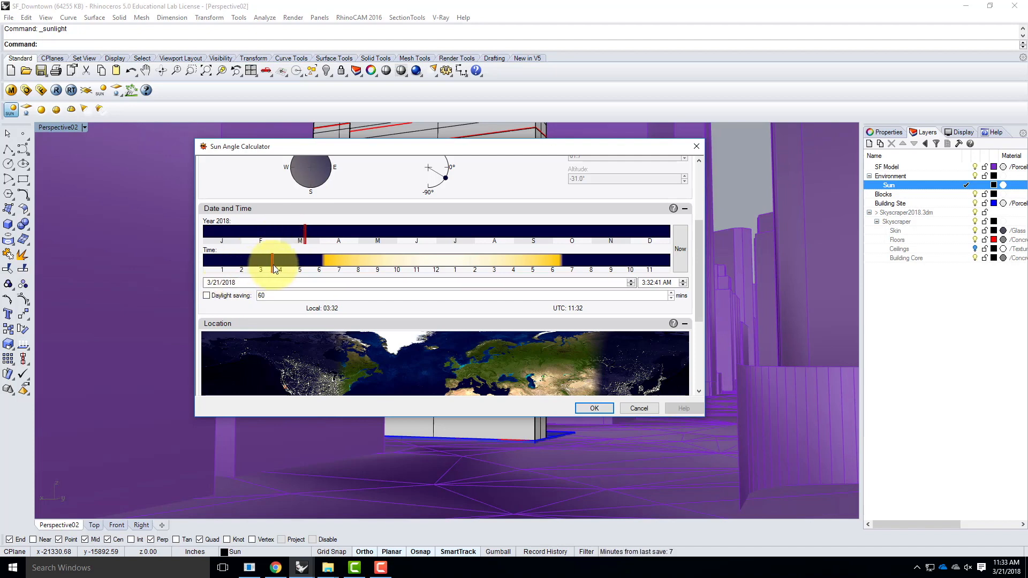
{"action": "mouse_move", "coordinate": [273, 267]}
{"action": "left_mouse_down"}
{"action": "mouse_move", "coordinate": [401, 269]}
{"action": "mouse_move", "coordinate": [388, 271]}
{"action": "left_mouse_up"}
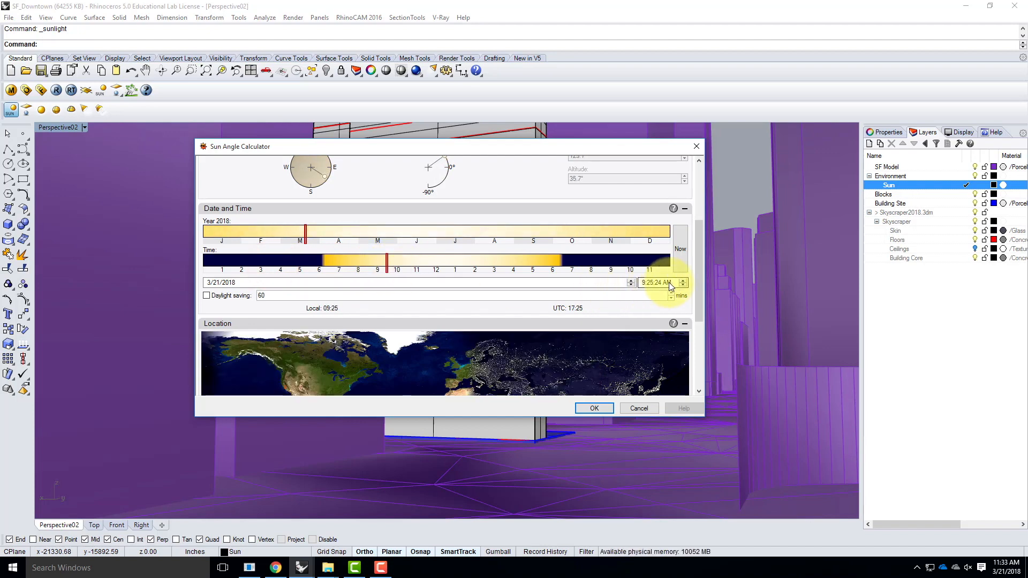
{"action": "left_click", "coordinate": [649, 283]}
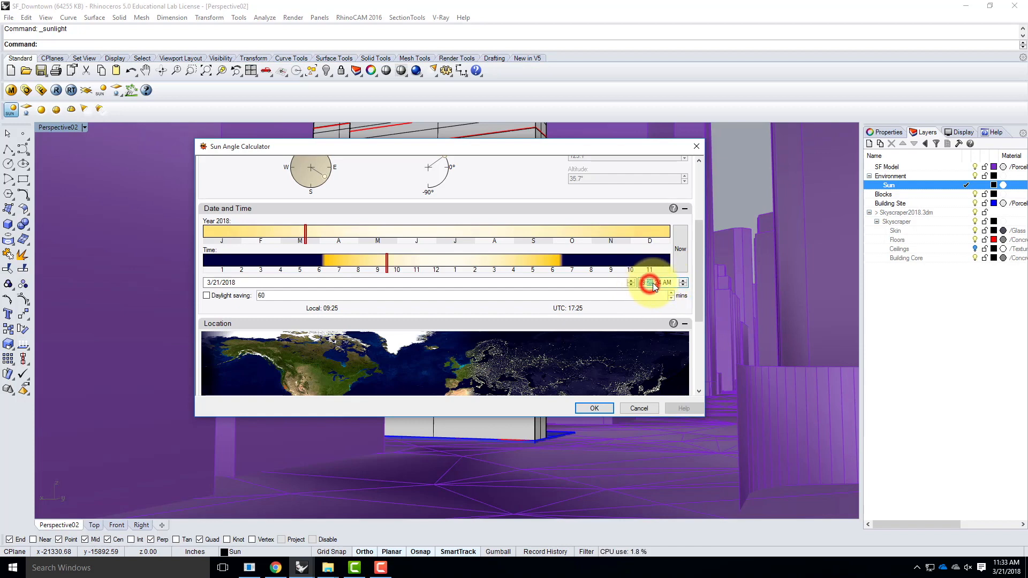
{"action": "type", "text": "30"}
{"action": "key", "text": "Tab"}
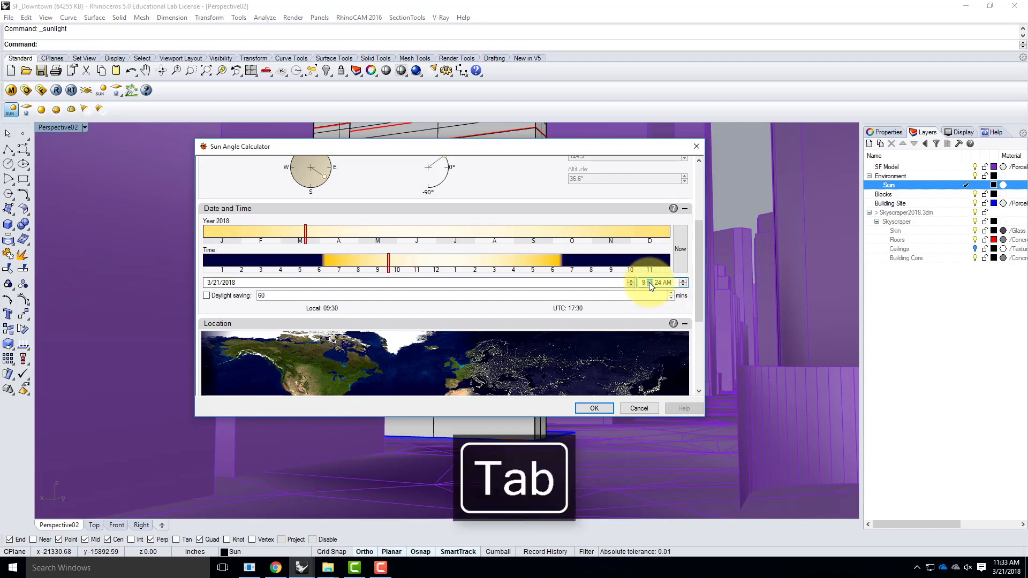
{"action": "left_click", "coordinate": [657, 282]}
{"action": "type", "text": "00"}
{"action": "key", "text": "Tab"}
{"action": "left_click", "coordinate": [207, 303]}
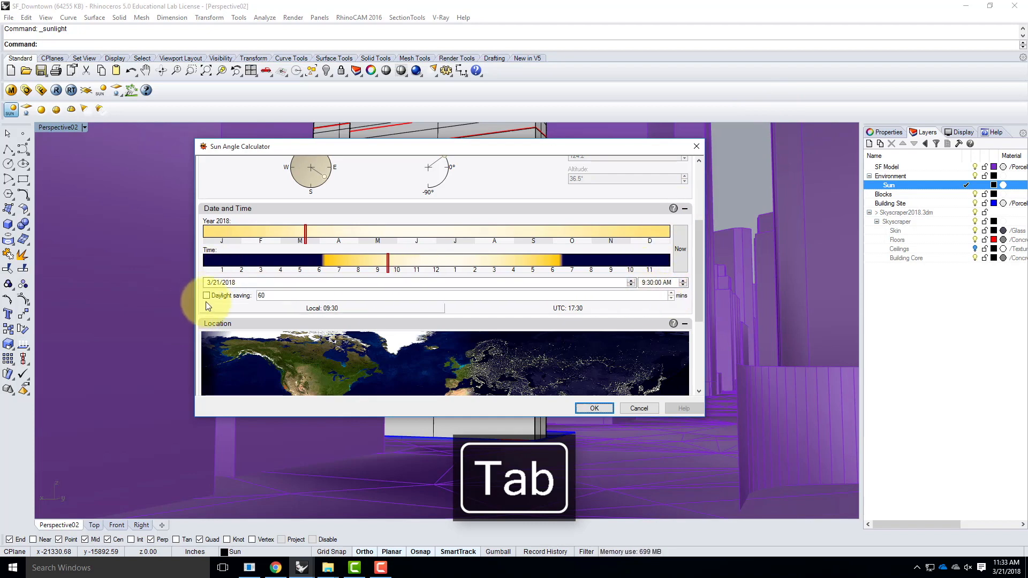
{"action": "left_click", "coordinate": [206, 296]}
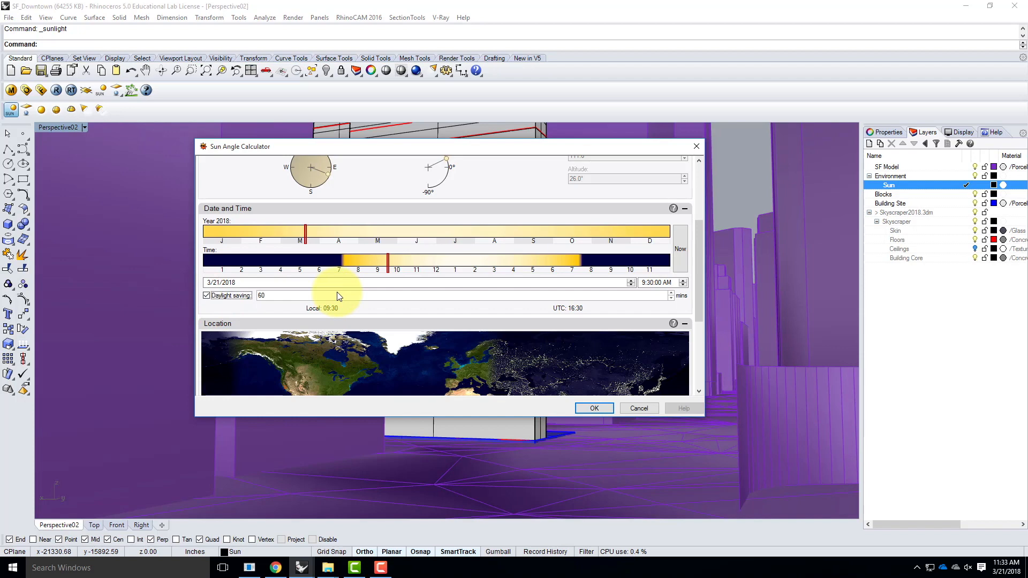
Accept the sun settings, place the sunlight at the skyscraper's near base corner, and check its layer by selecting it.
{"action": "scroll", "coordinate": [300, 287], "scroll_direction": "up", "scroll_amount": 2}
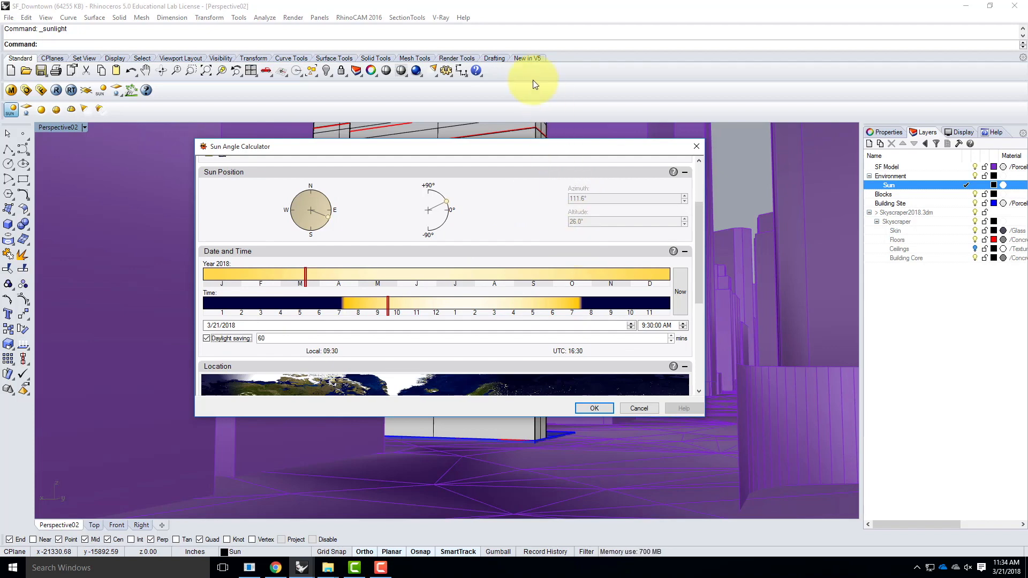
{"action": "scroll", "coordinate": [458, 209], "scroll_direction": "up", "scroll_amount": 3}
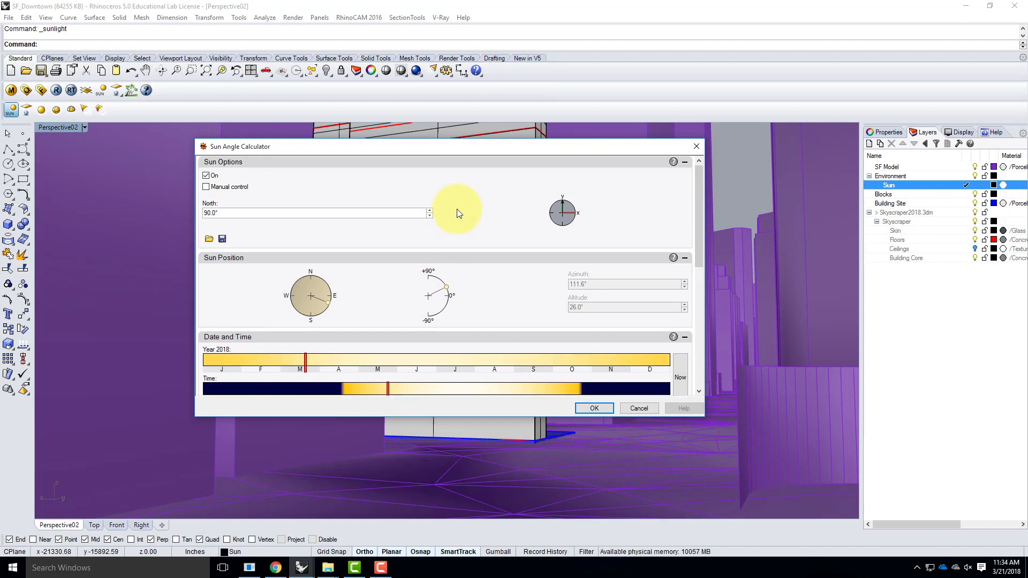
{"action": "left_click", "coordinate": [595, 409]}
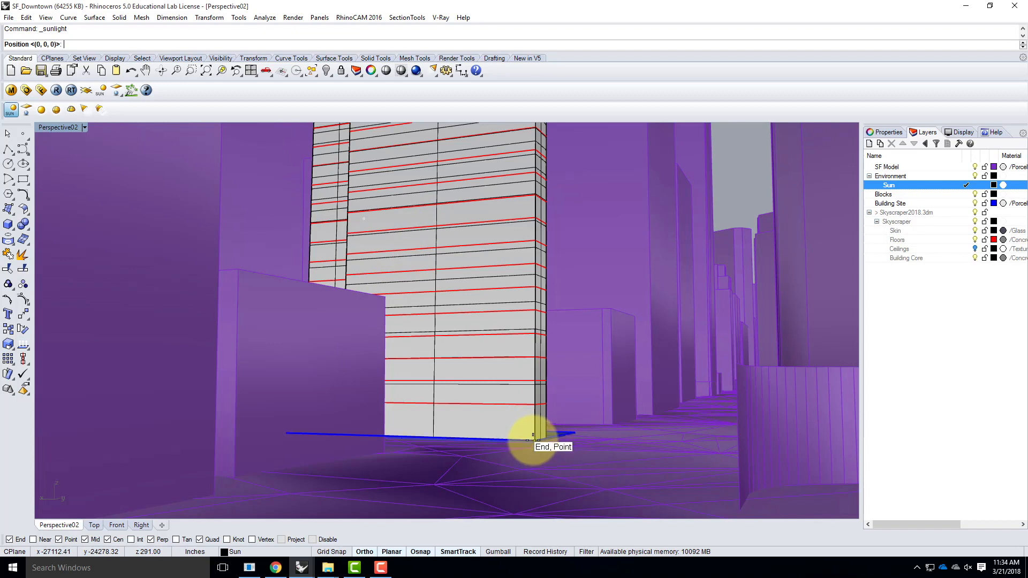
{"action": "left_click", "coordinate": [533, 438]}
{"action": "left_click", "coordinate": [541, 439]}
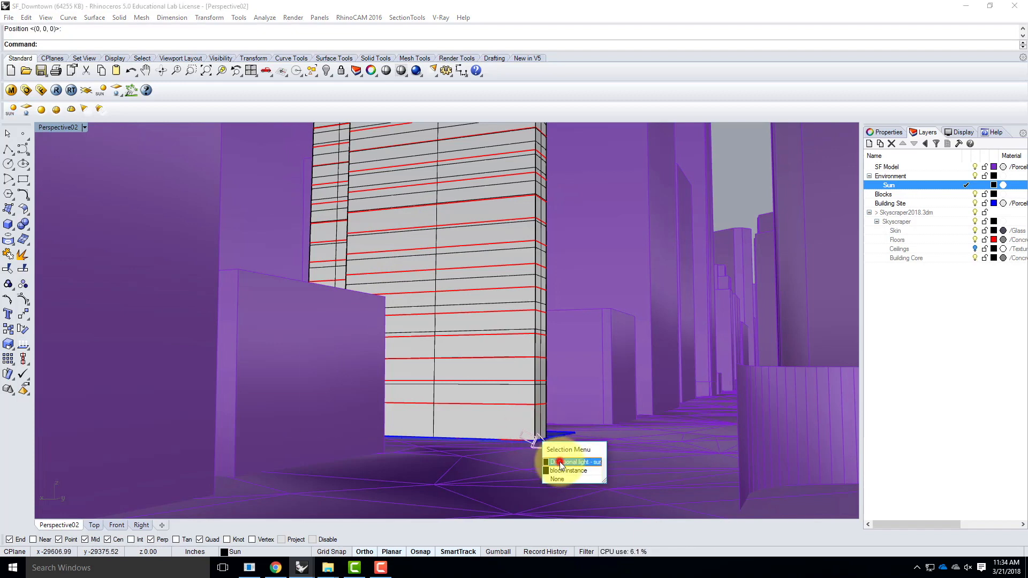
{"action": "left_click", "coordinate": [561, 462]}
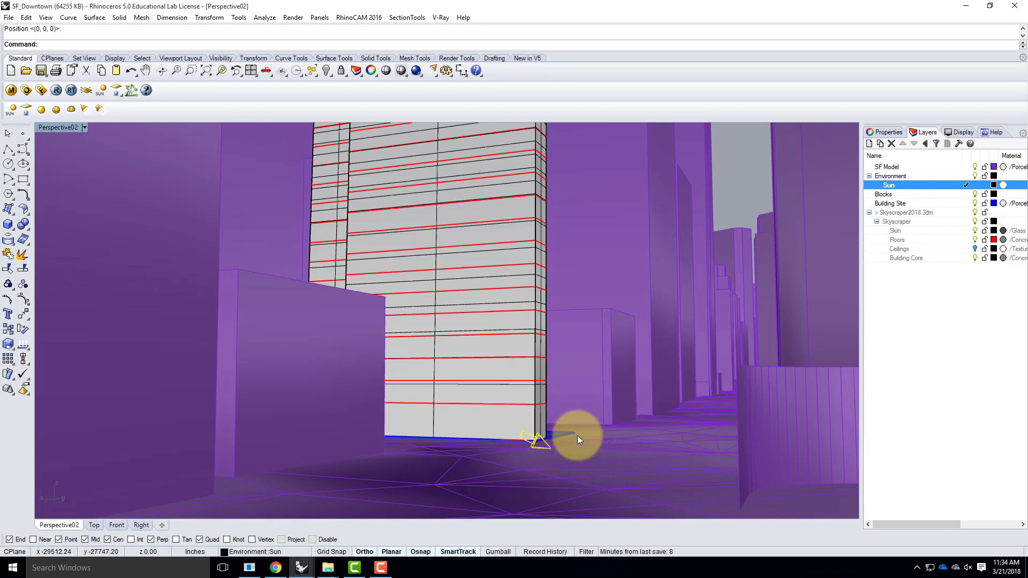
{"action": "key", "text": "Escape"}
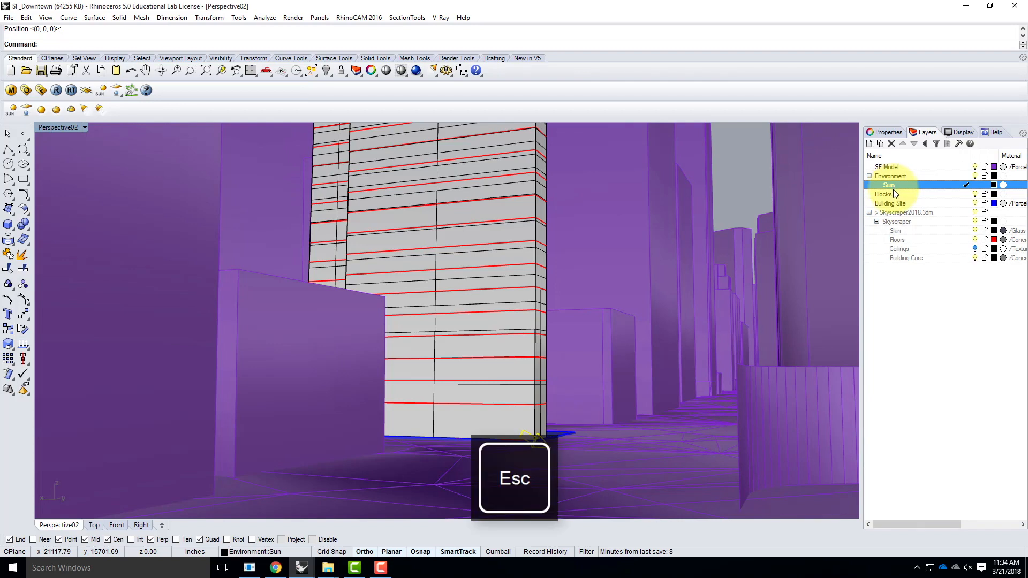
{"action": "left_click", "coordinate": [732, 175]}
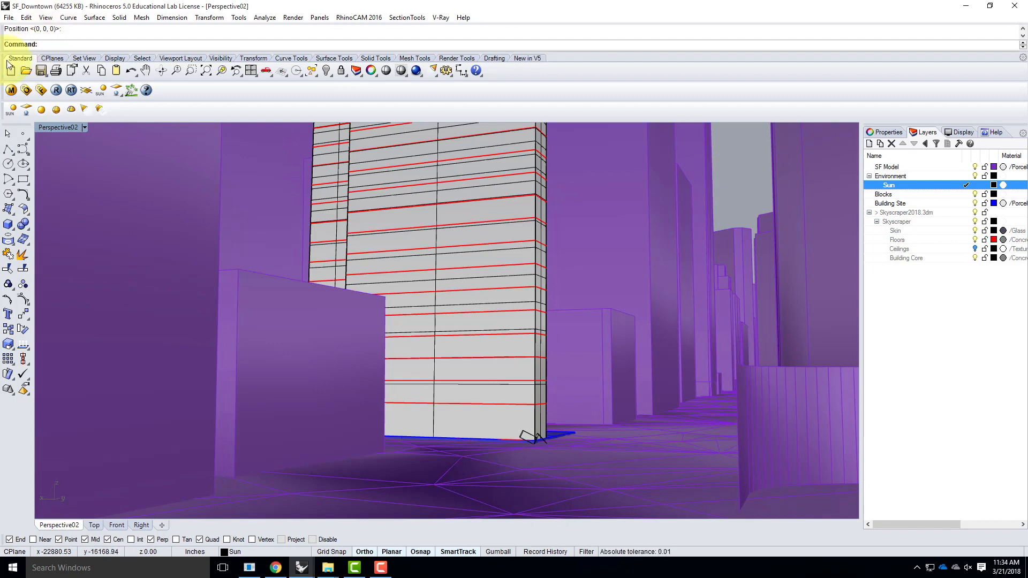
Assign a TexSky texture to the GI skylight in the V-Ray environment options.
{"action": "left_click", "coordinate": [26, 91]}
{"action": "left_click", "coordinate": [441, 17]}
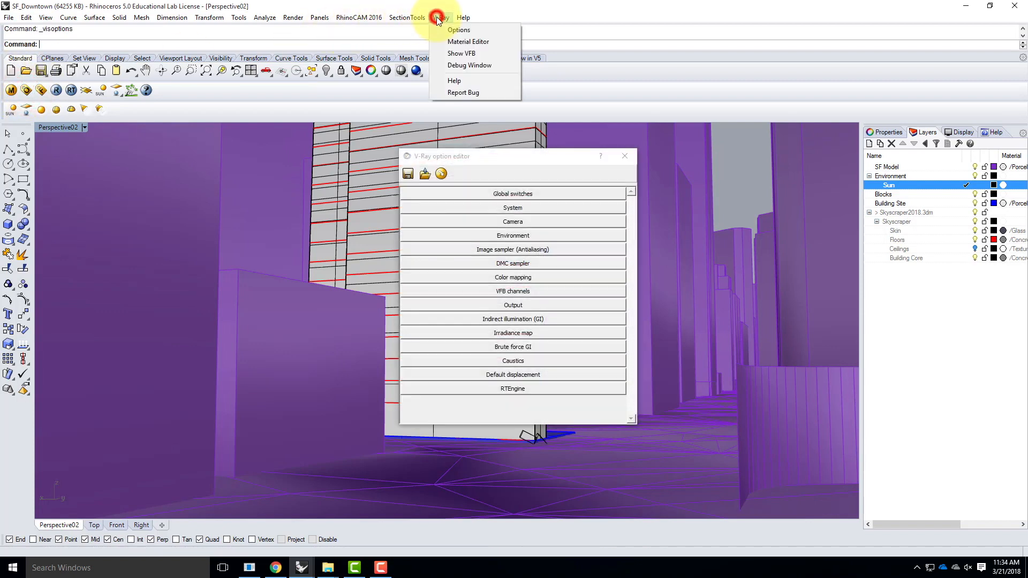
{"action": "left_click", "coordinate": [476, 155]}
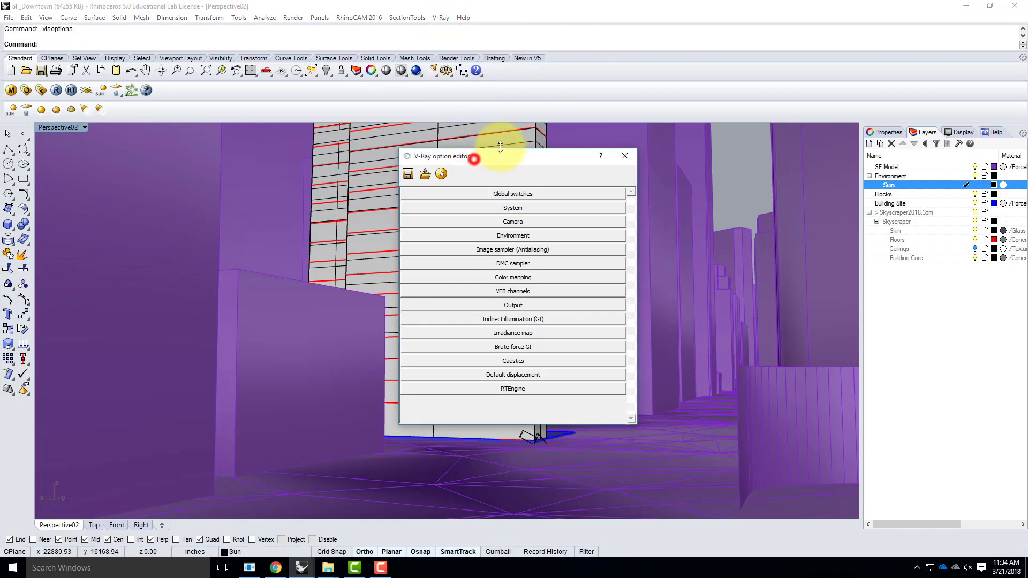
{"action": "left_click_drag", "start_coordinate": [478, 161], "coordinate": [309, 158]}
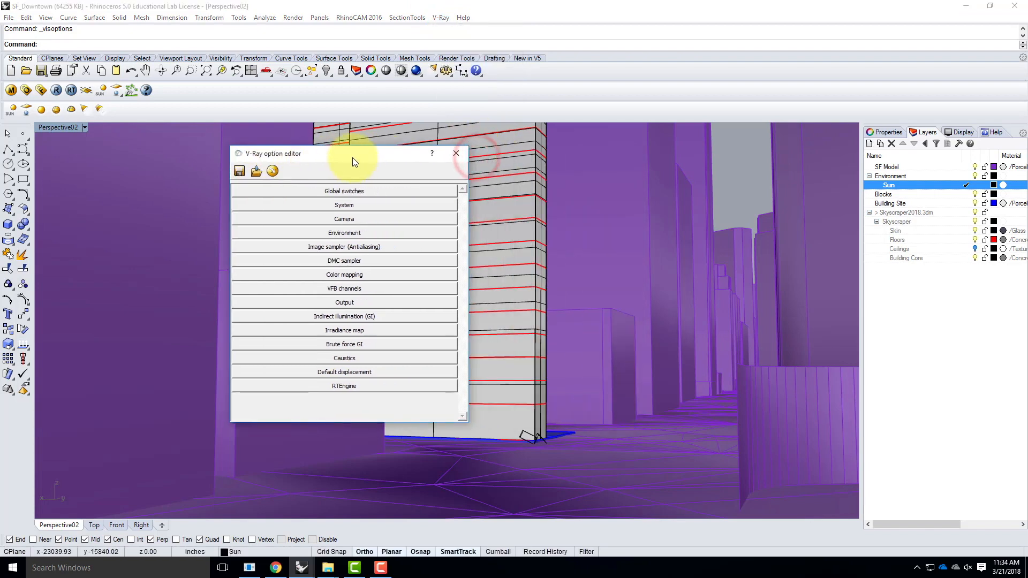
{"action": "left_click", "coordinate": [352, 234]}
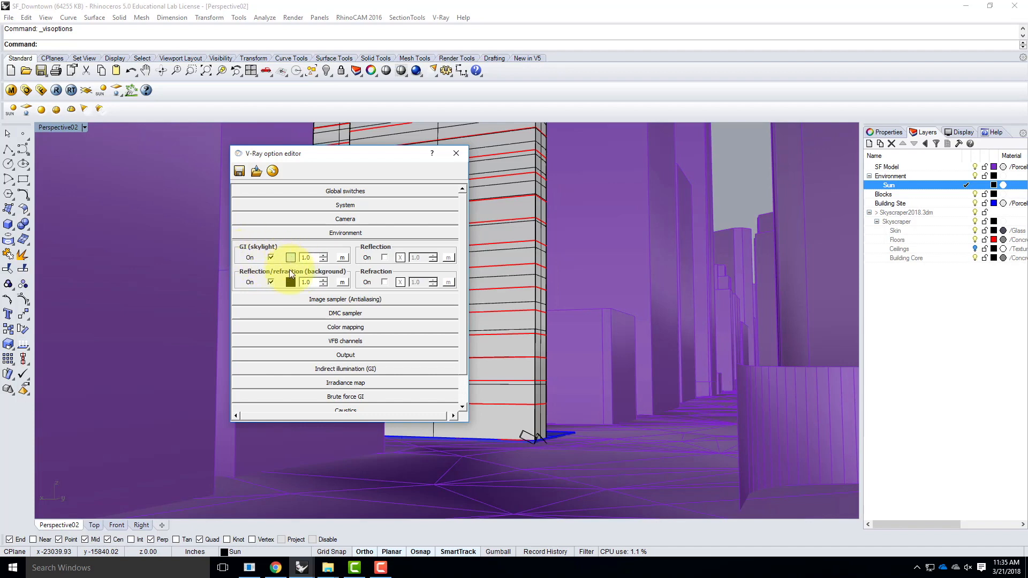
{"action": "left_click", "coordinate": [271, 283]}
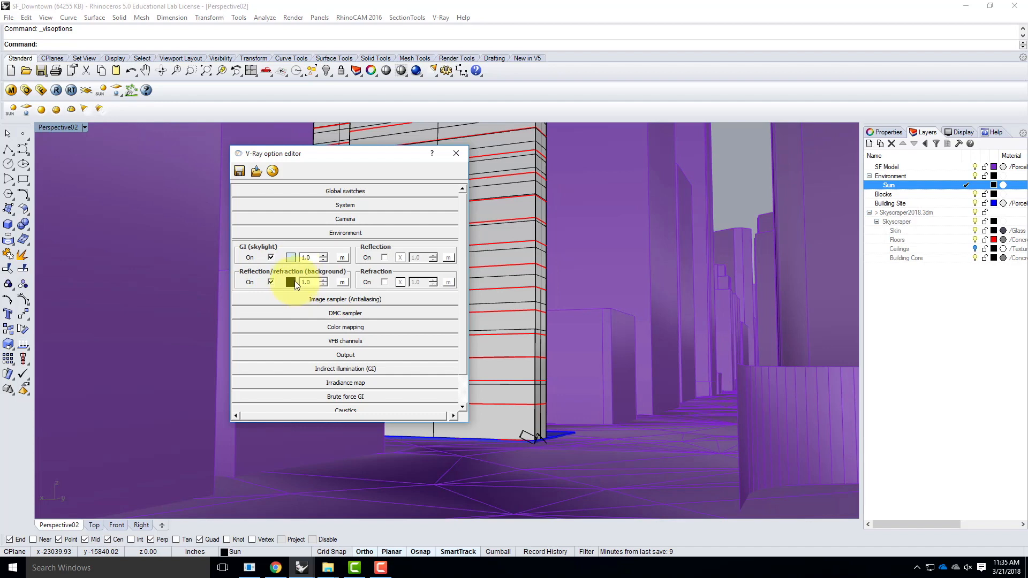
{"action": "left_click", "coordinate": [343, 258]}
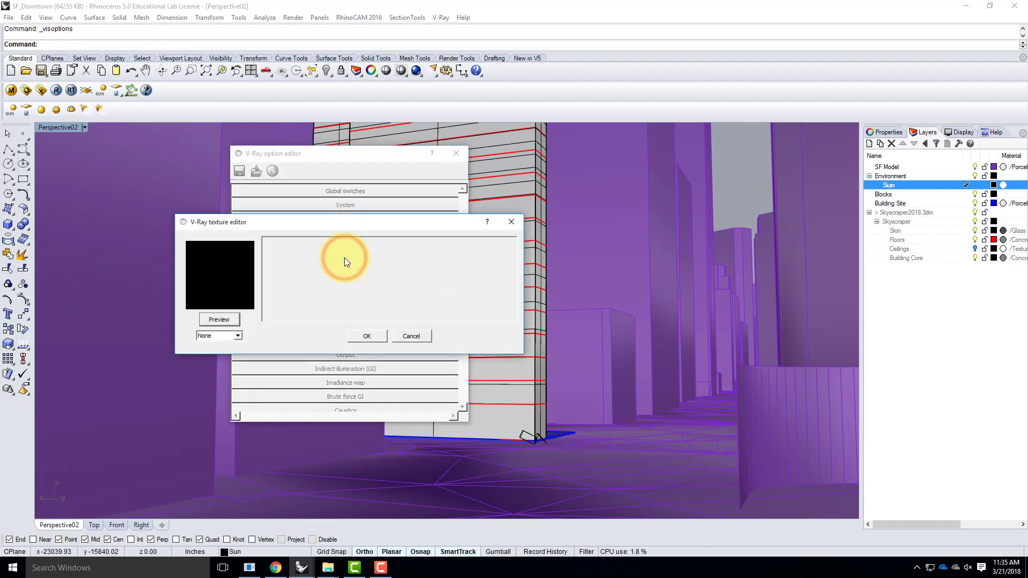
{"action": "left_click_drag", "start_coordinate": [274, 224], "coordinate": [372, 191]}
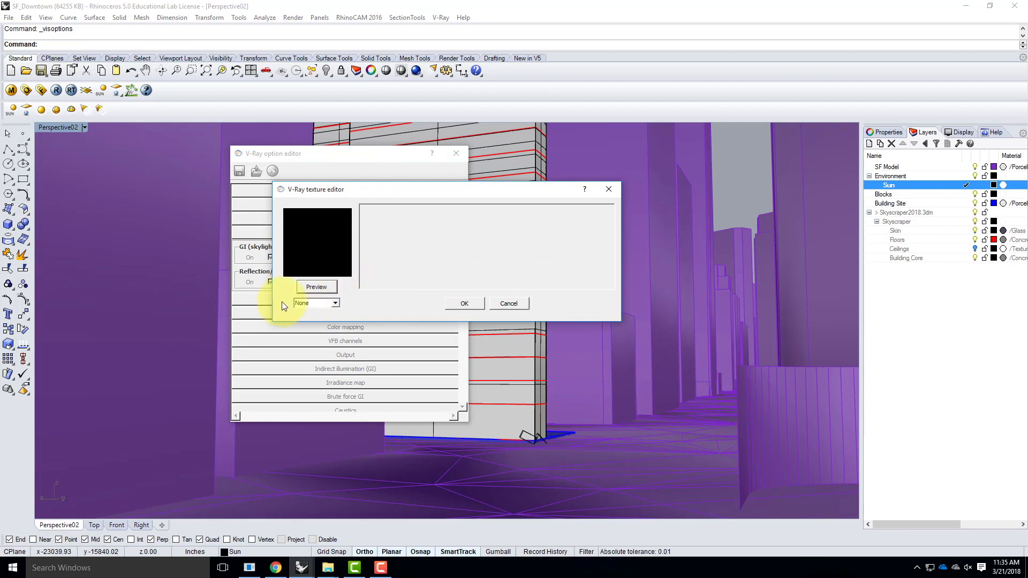
{"action": "left_click", "coordinate": [335, 304]}
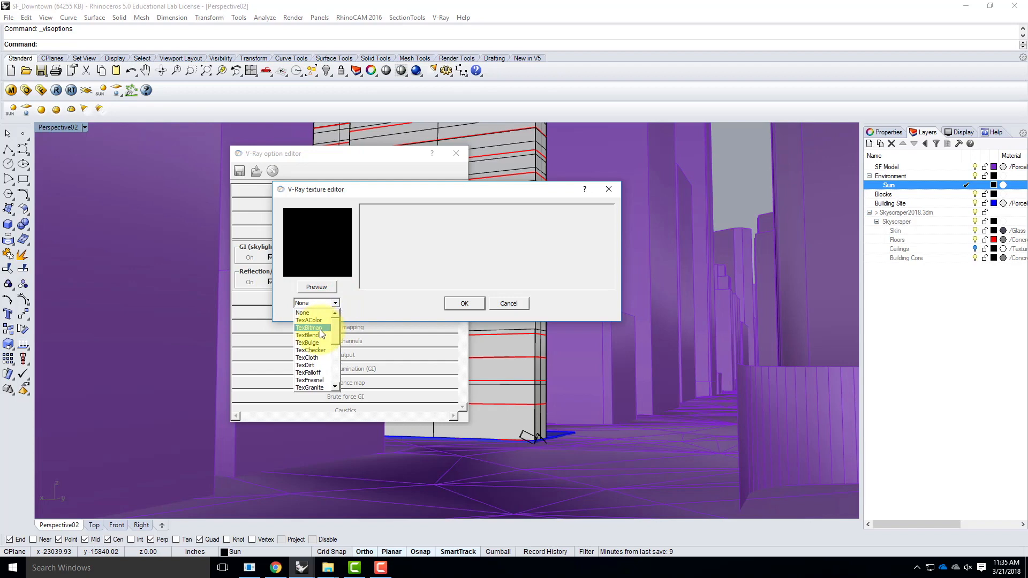
{"action": "left_click_drag", "start_coordinate": [335, 324], "coordinate": [335, 350]}
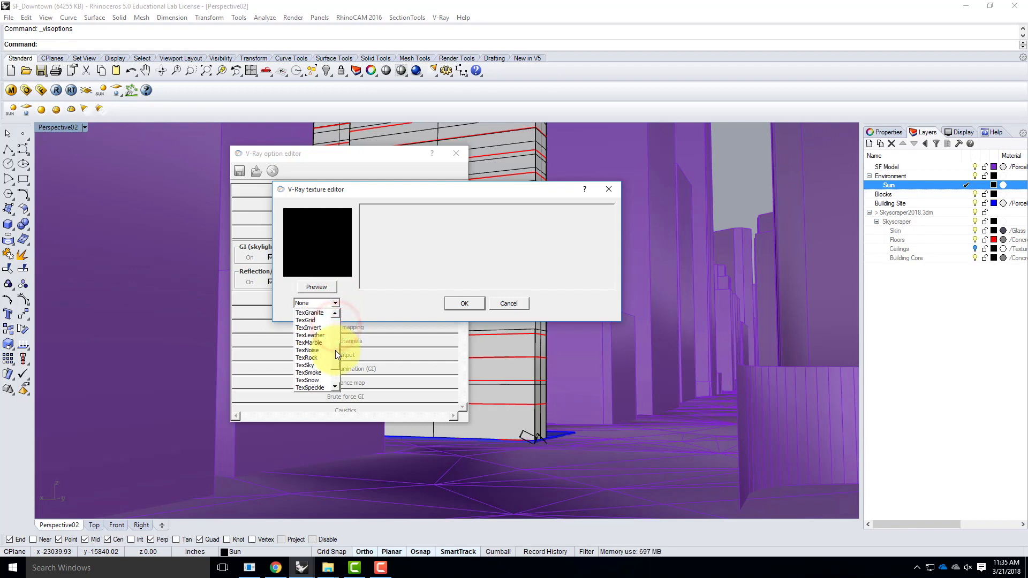
{"action": "left_click", "coordinate": [309, 367]}
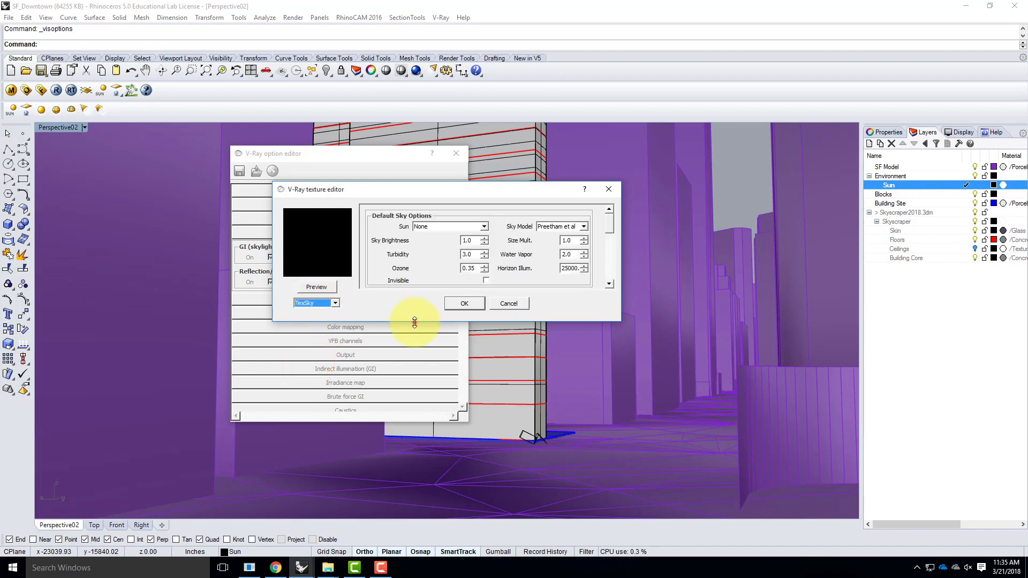
Link the sky texture to the sunlight placed in the scene instead of the Rhino Document Sun, and review its sun options.
{"action": "left_click_drag", "start_coordinate": [415, 321], "coordinate": [412, 451]}
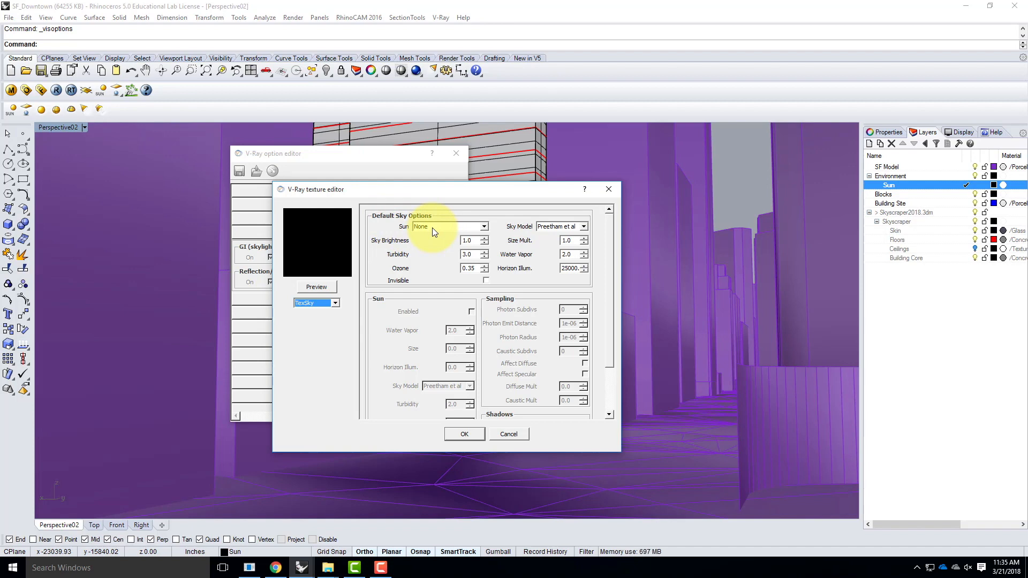
{"action": "left_click", "coordinate": [432, 227]}
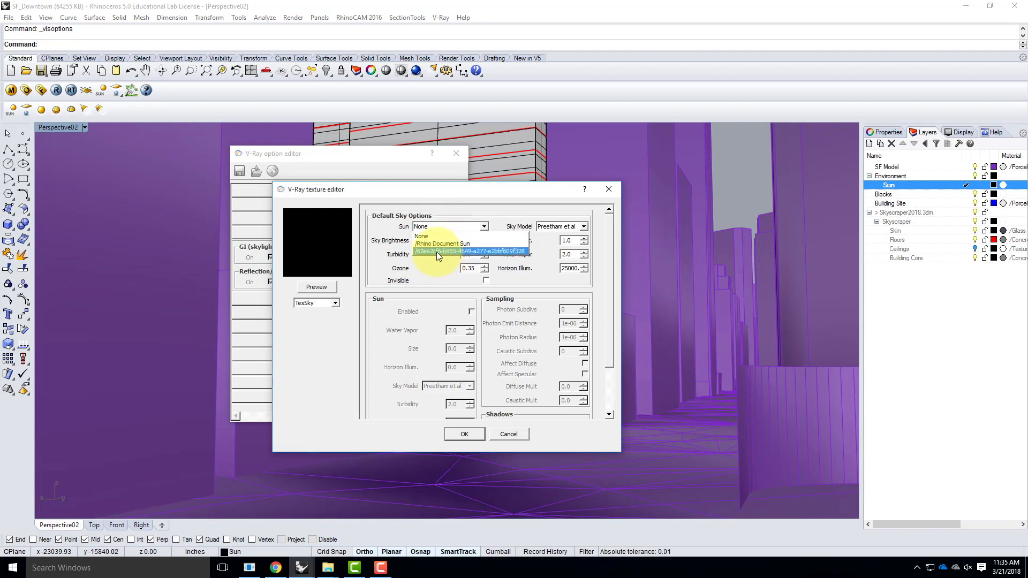
{"action": "left_click", "coordinate": [436, 252]}
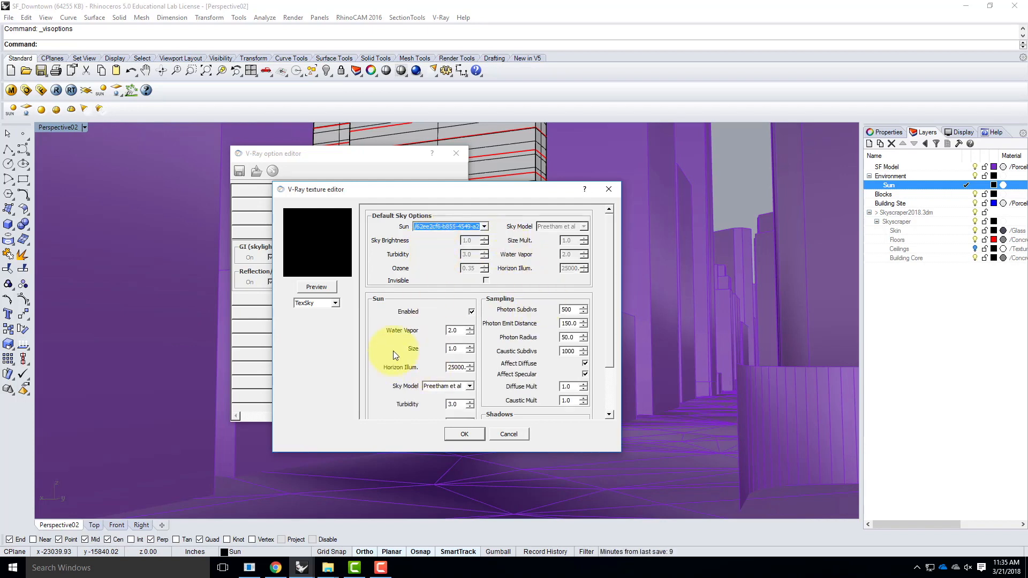
{"action": "scroll", "coordinate": [407, 354], "scroll_direction": "down", "scroll_amount": 3}
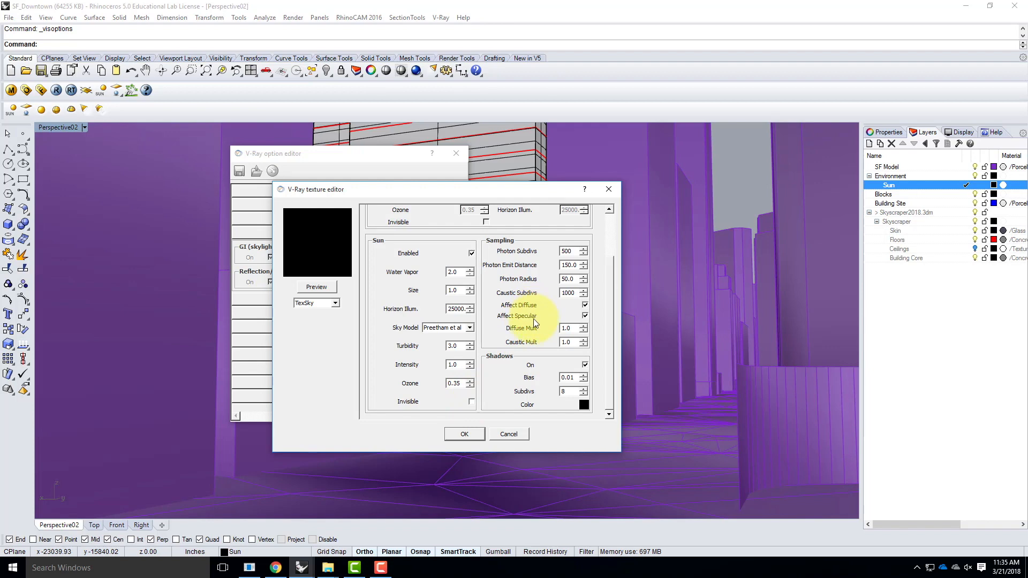
Accept the GI skylight's sky texture and assign a TexSky texture to the reflection/refraction background.
{"action": "scroll", "coordinate": [544, 364], "scroll_direction": "up", "scroll_amount": 3}
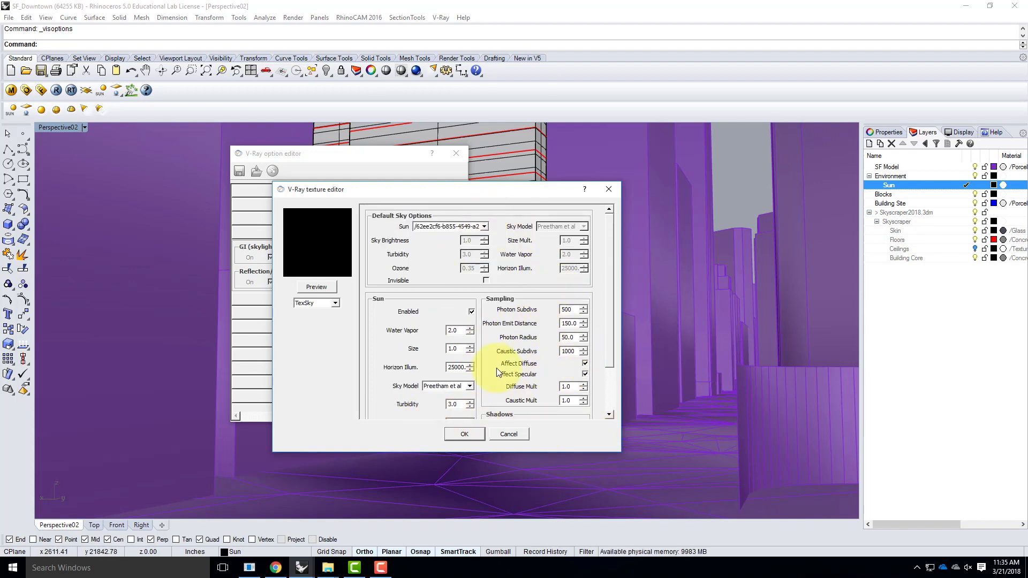
{"action": "left_click", "coordinate": [464, 433]}
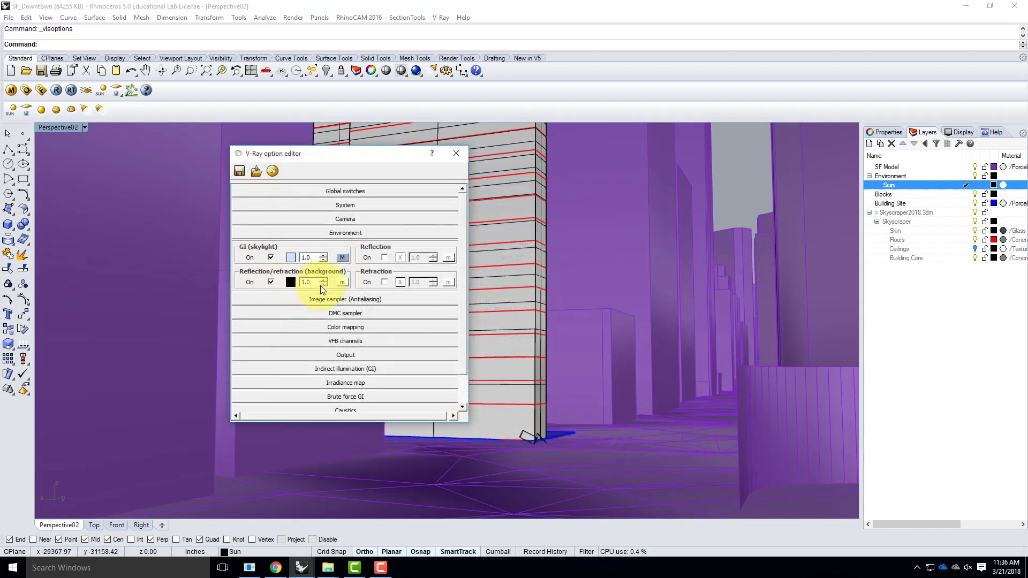
{"action": "left_click", "coordinate": [342, 284]}
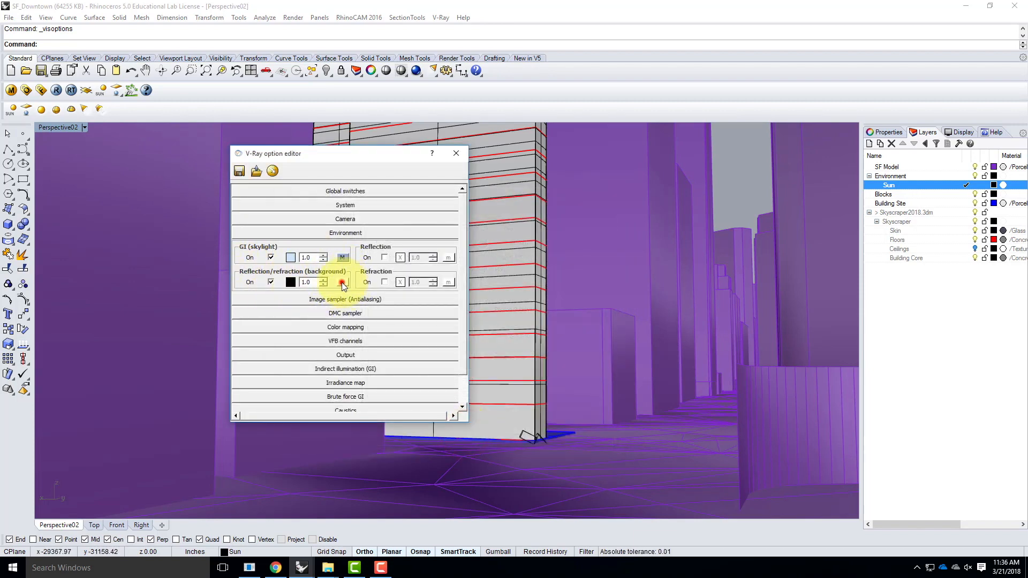
{"action": "left_click", "coordinate": [378, 275]}
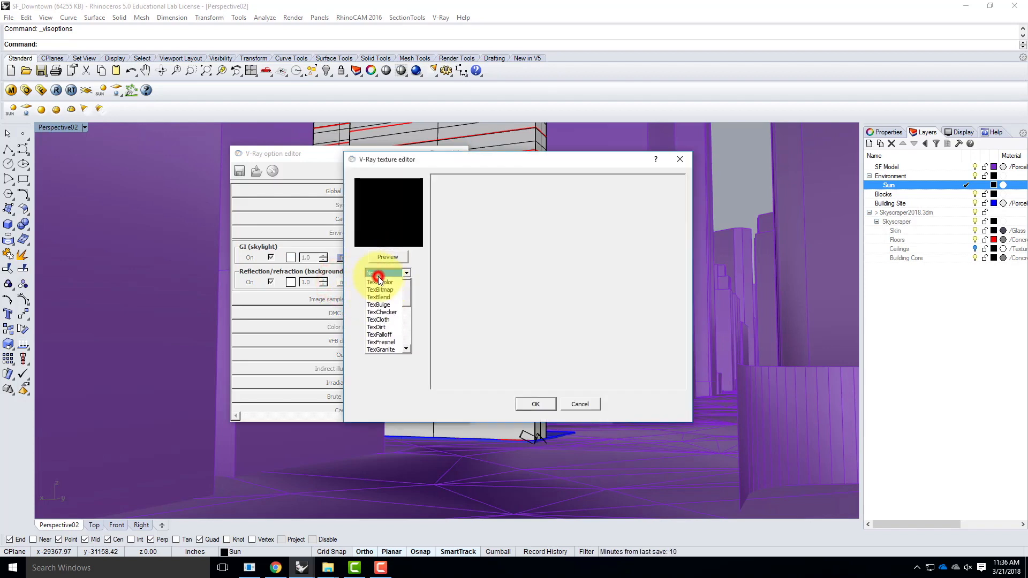
{"action": "left_click_drag", "start_coordinate": [406, 301], "coordinate": [407, 328]}
{"action": "left_click", "coordinate": [386, 321]}
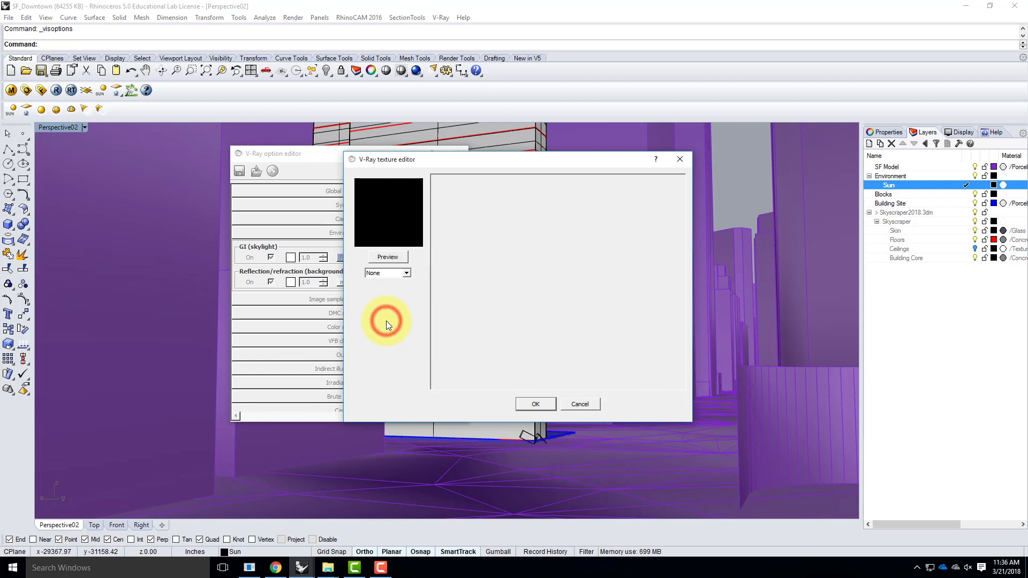
Link the background sky texture to the sunlight placed in the scene and accept the texture.
{"action": "left_click", "coordinate": [512, 197]}
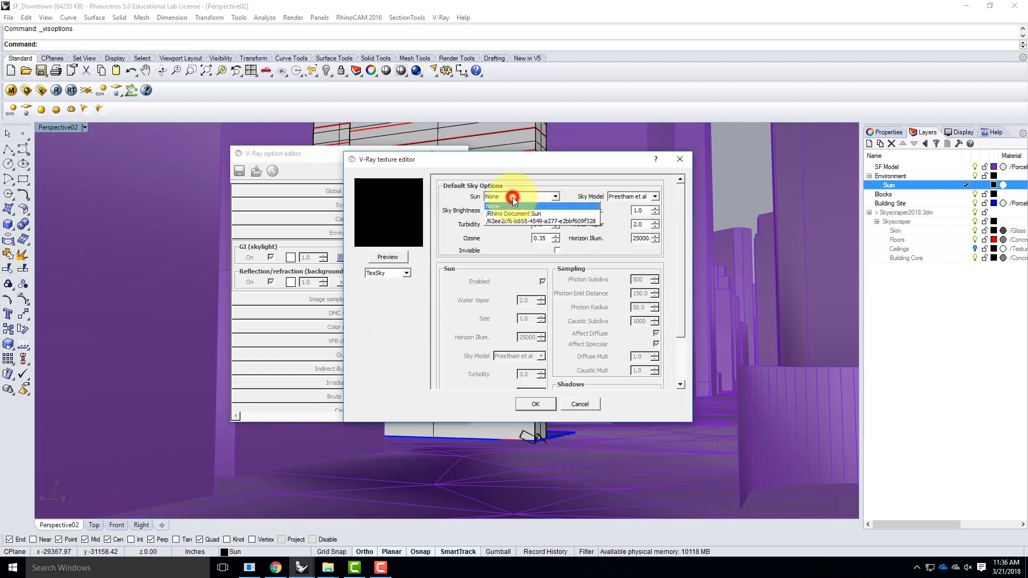
{"action": "left_click", "coordinate": [526, 221]}
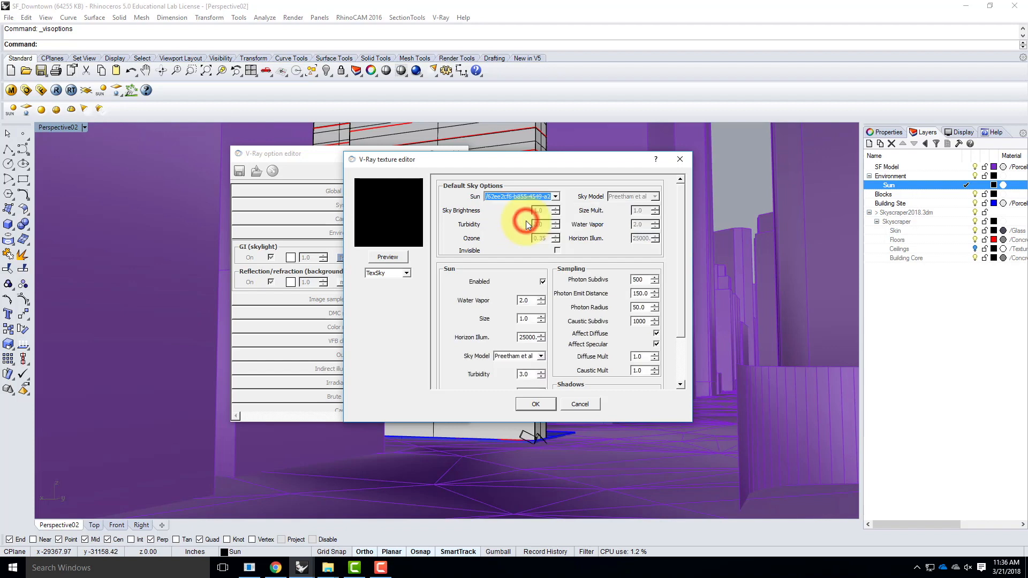
{"action": "left_click", "coordinate": [536, 405]}
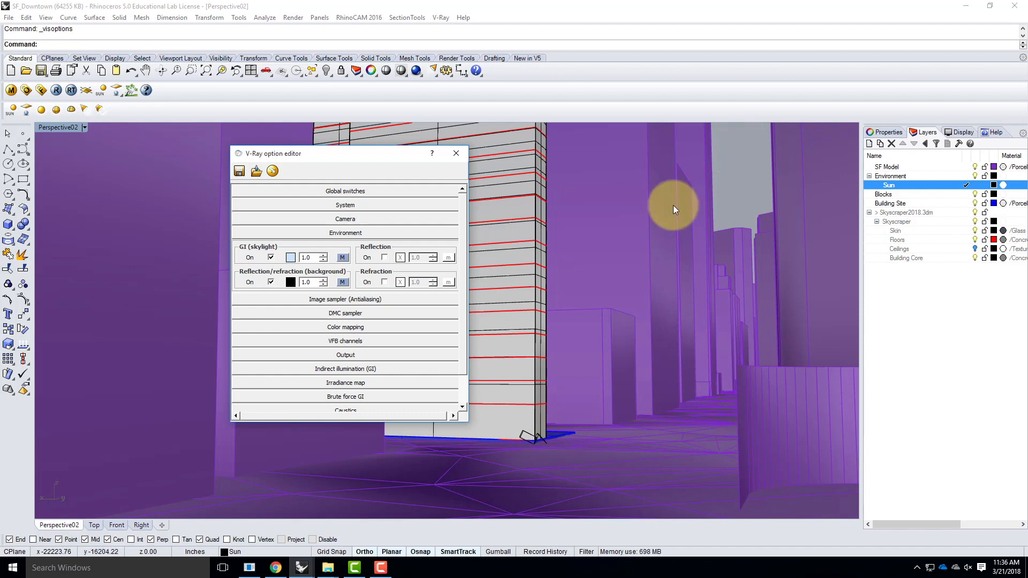
Select the sunlight at the skyscraper's base corner and display its light properties.
{"action": "left_click", "coordinate": [521, 432]}
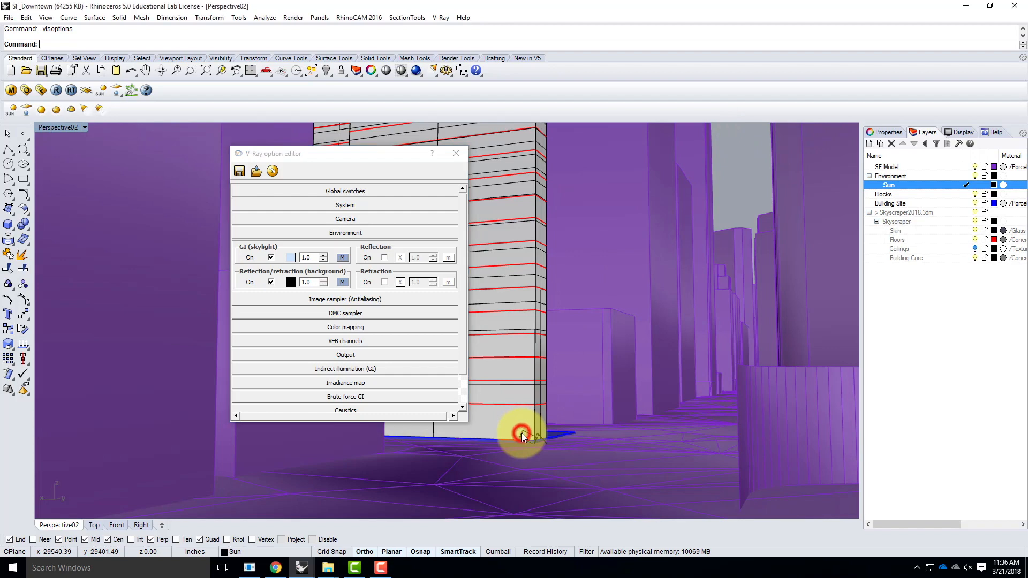
{"action": "left_click", "coordinate": [555, 461]}
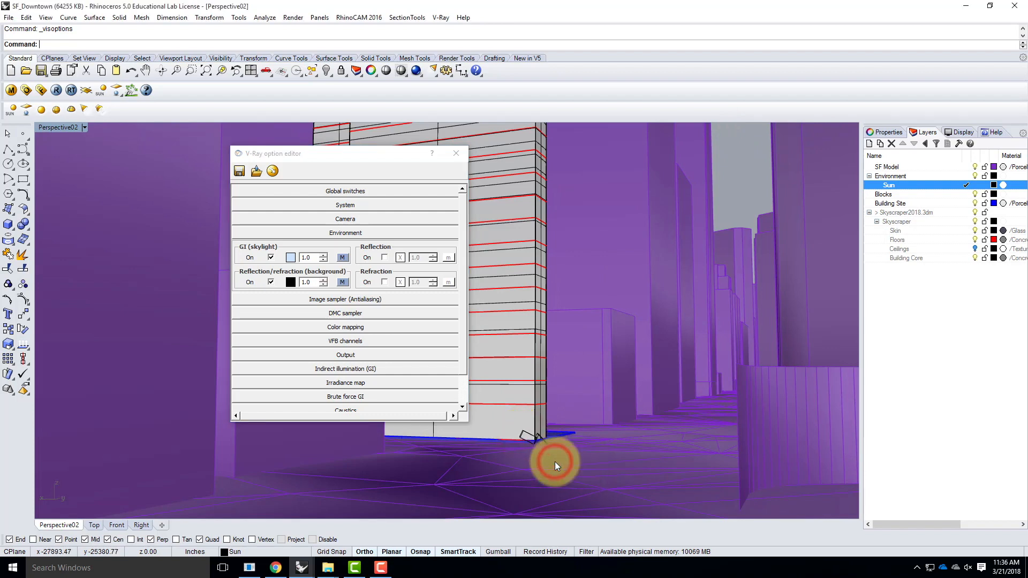
{"action": "left_click", "coordinate": [892, 134]}
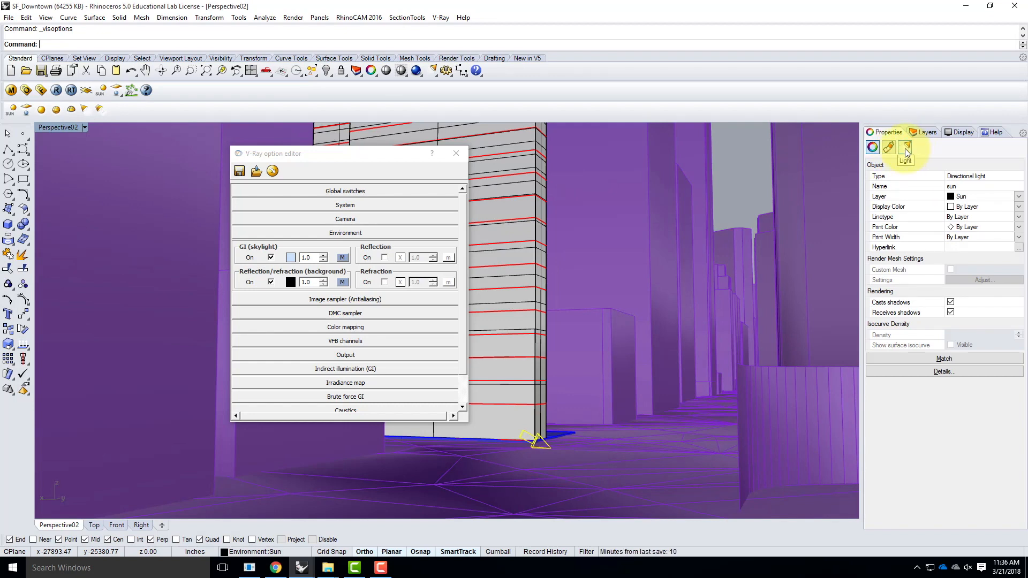
{"action": "left_click", "coordinate": [909, 147]}
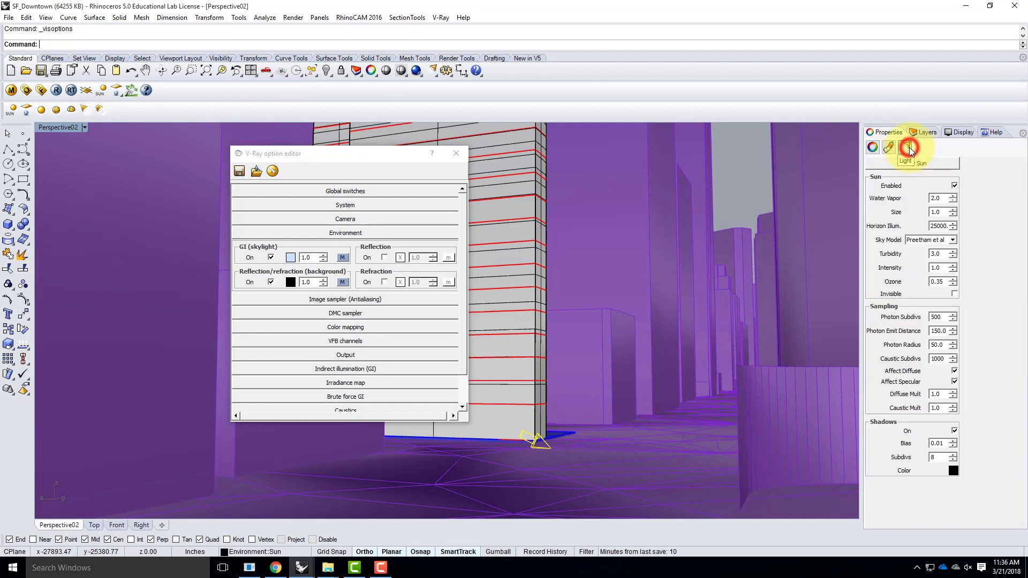
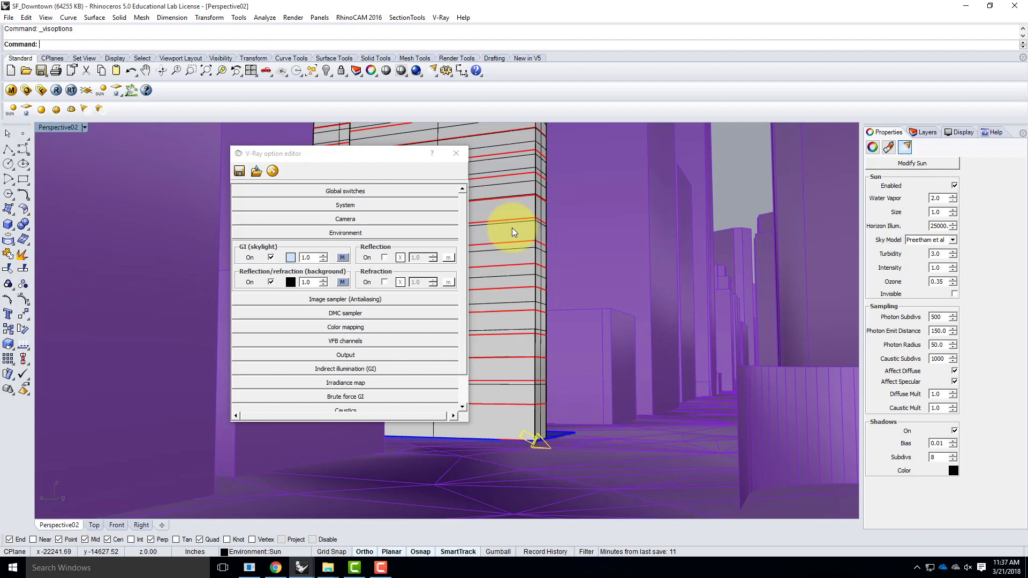
Enable the physical camera in the V-Ray camera options, keep the Still Camera type, and review its shutter speed, F-number and film speed.
{"action": "left_click", "coordinate": [333, 233]}
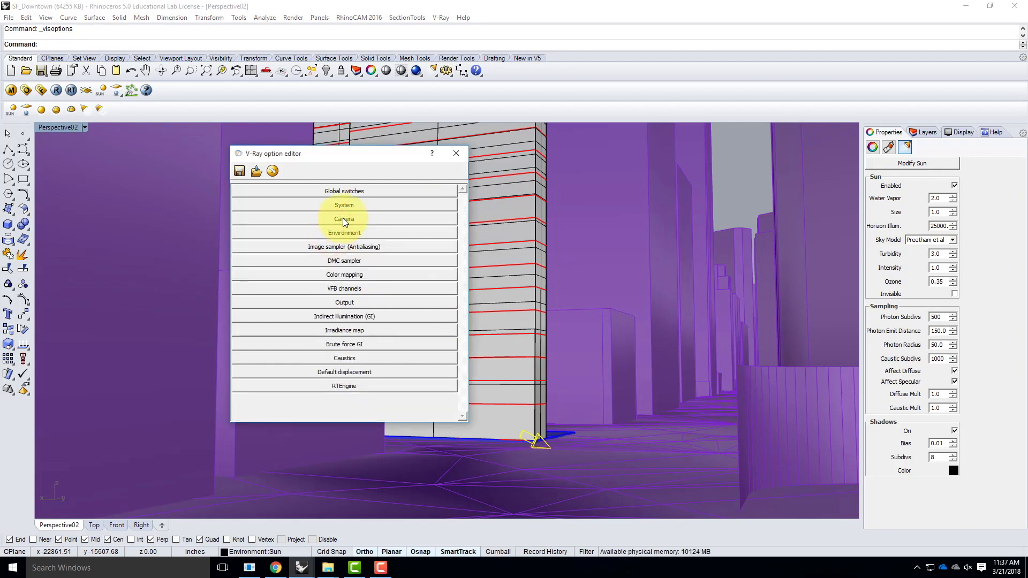
{"action": "left_click", "coordinate": [344, 220]}
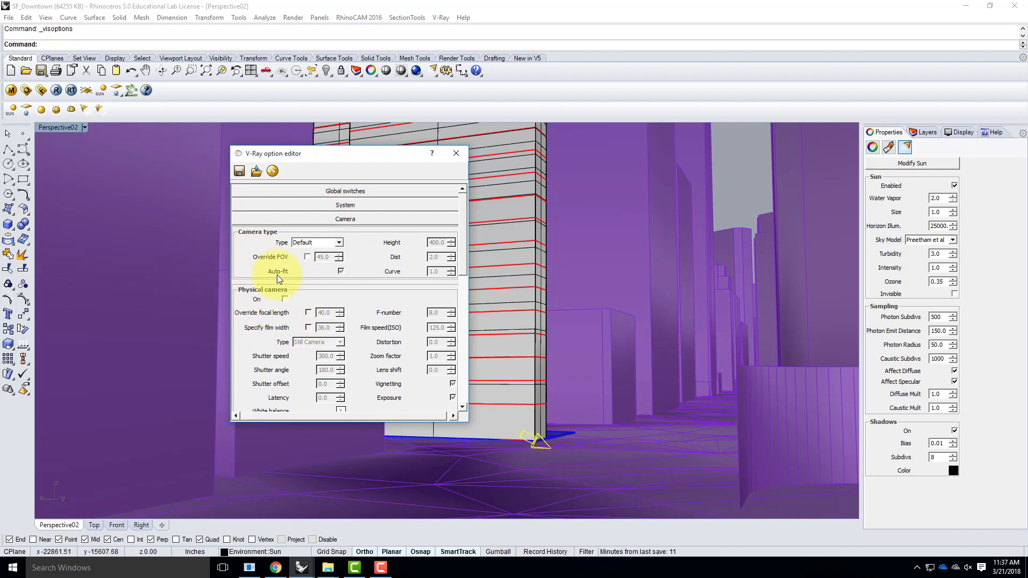
{"action": "left_click", "coordinate": [285, 300]}
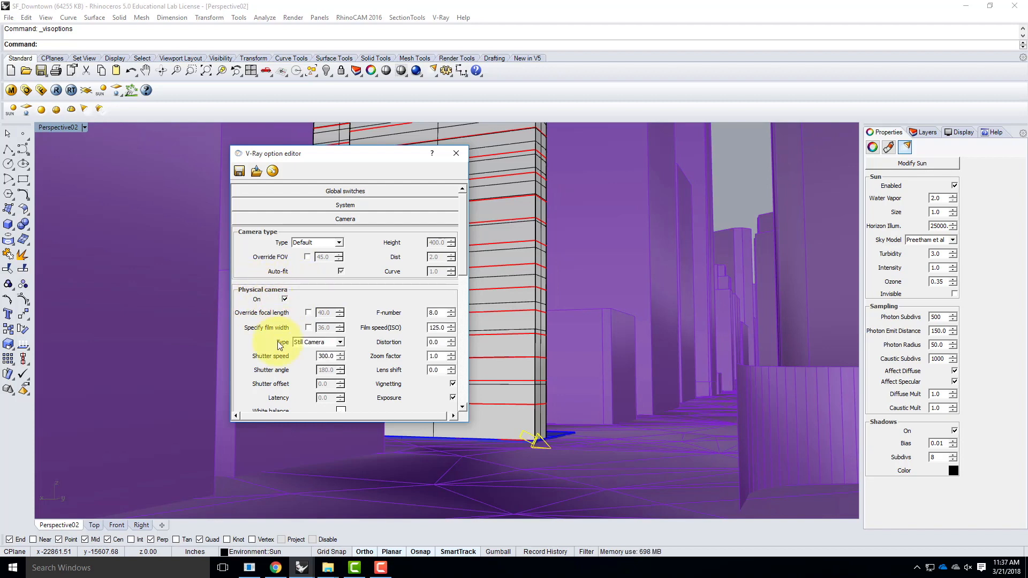
{"action": "left_click", "coordinate": [333, 341]}
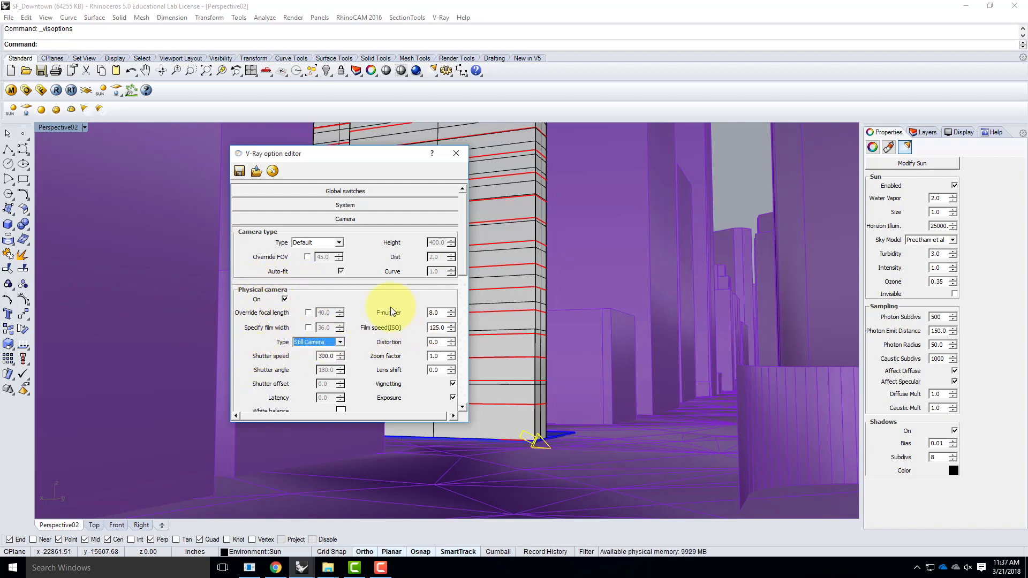
{"action": "left_click", "coordinate": [372, 342]}
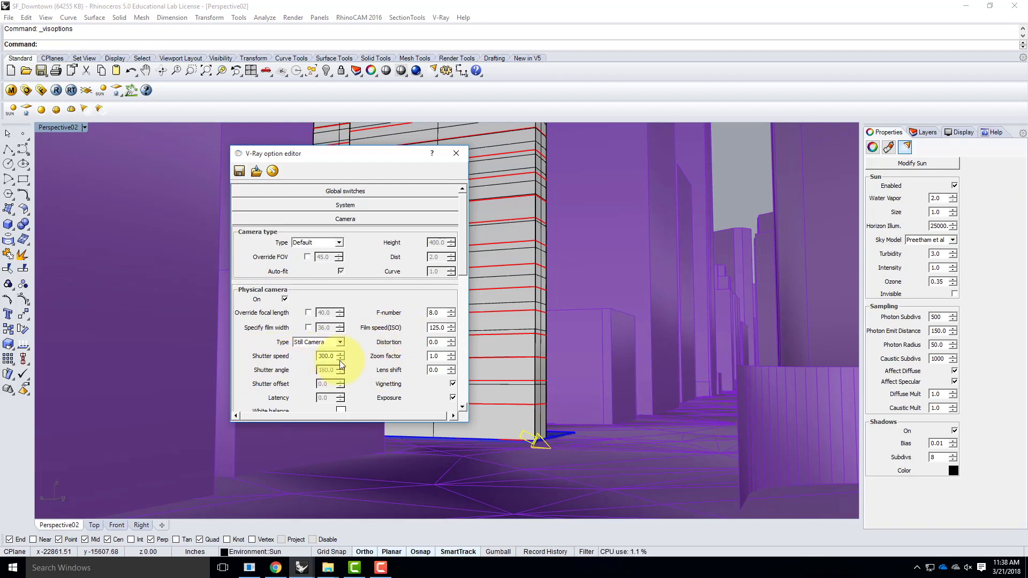
{"action": "left_click", "coordinate": [326, 357]}
{"action": "left_click", "coordinate": [436, 313]}
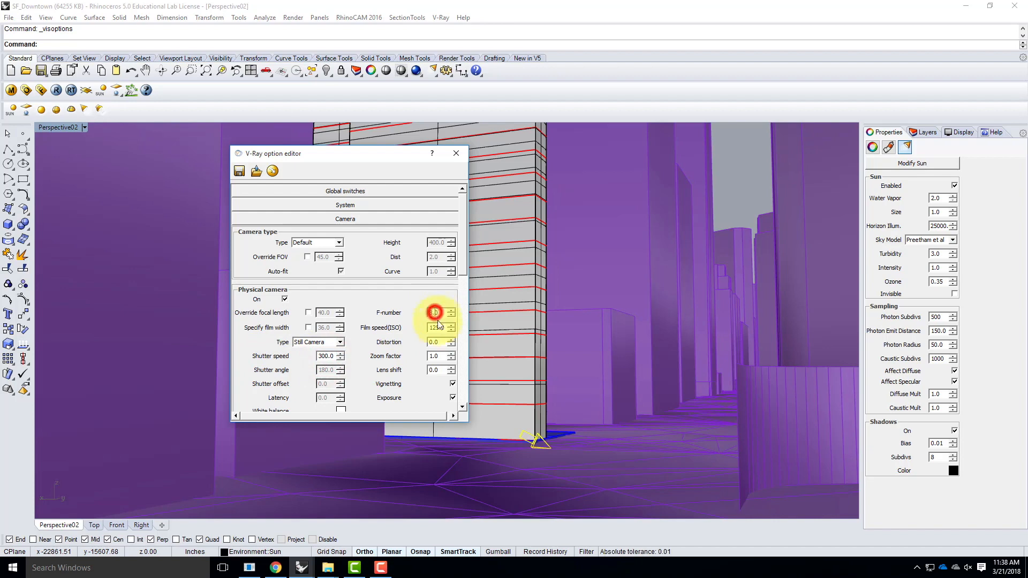
{"action": "left_click", "coordinate": [438, 330]}
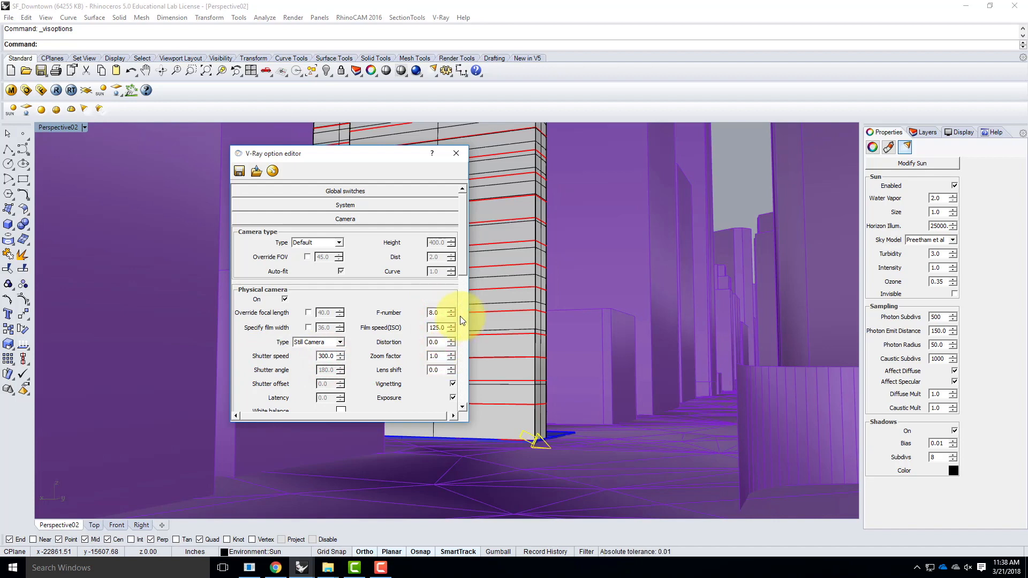
{"action": "left_click_drag", "start_coordinate": [466, 252], "coordinate": [466, 268]}
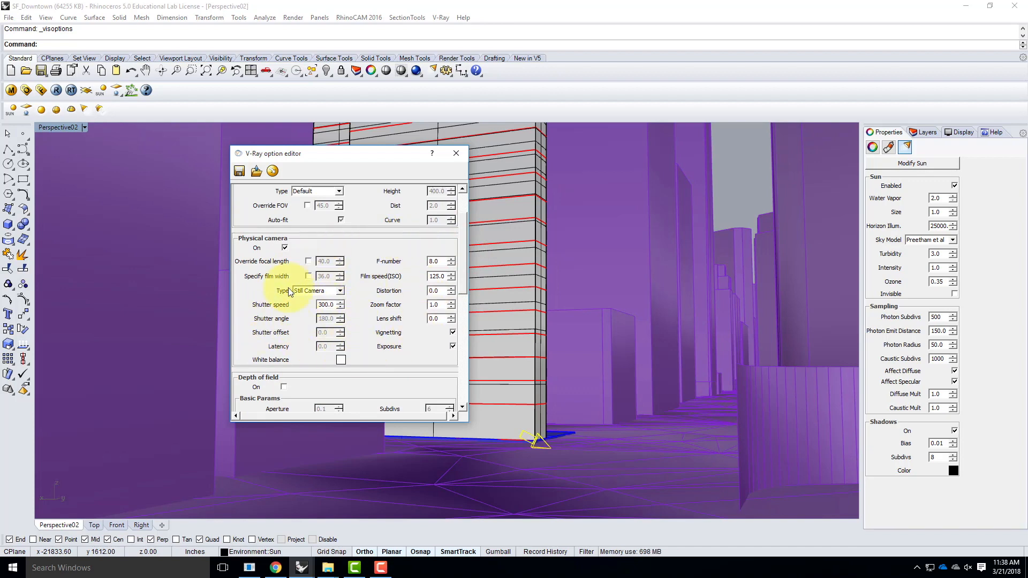
Set the physical camera's shutter speed to 200 and close the V-Ray options.
{"action": "left_click", "coordinate": [325, 305]}
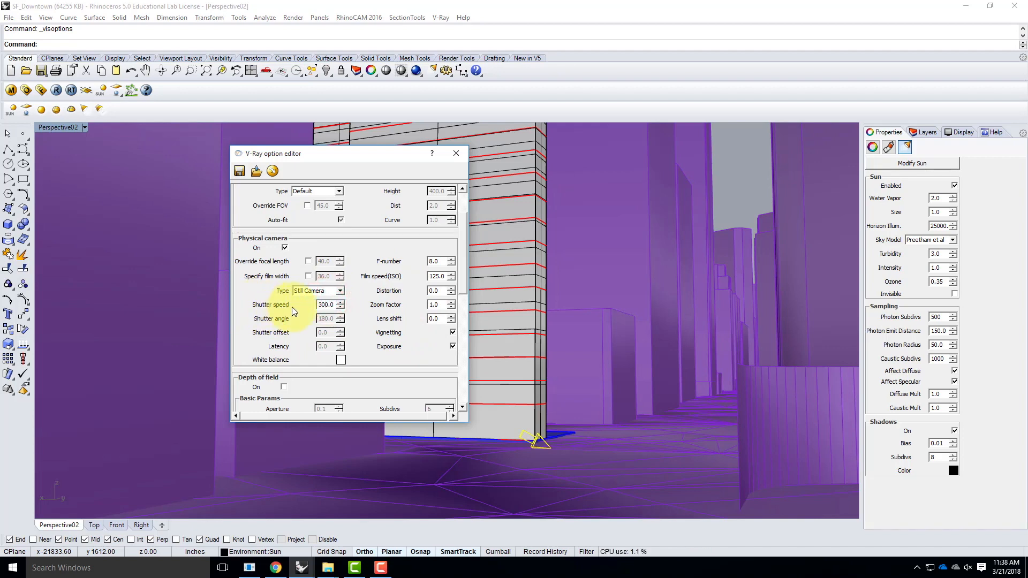
{"action": "left_click", "coordinate": [321, 305]}
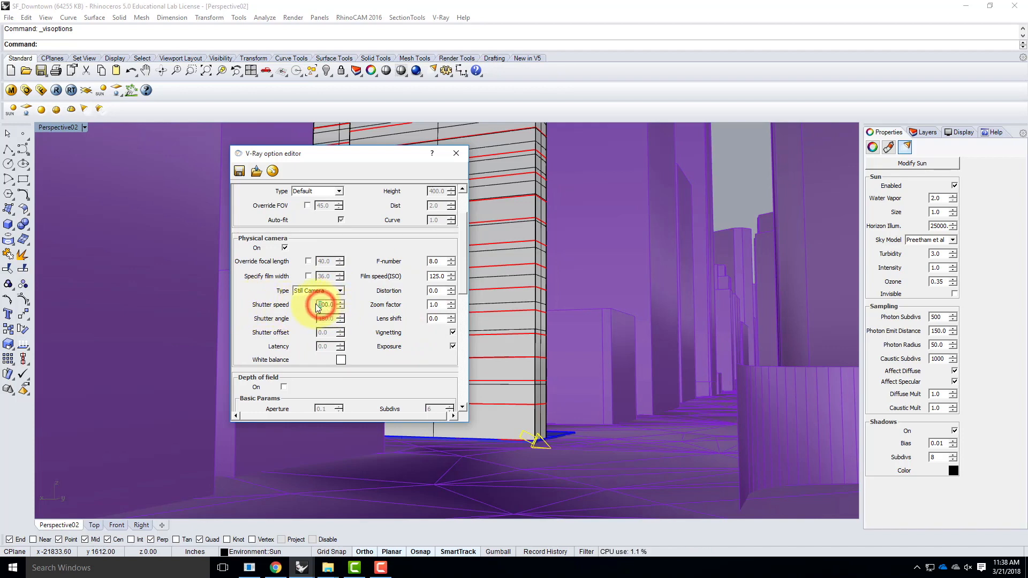
{"action": "type", "text": "2"}
{"action": "left_click", "coordinate": [295, 301]}
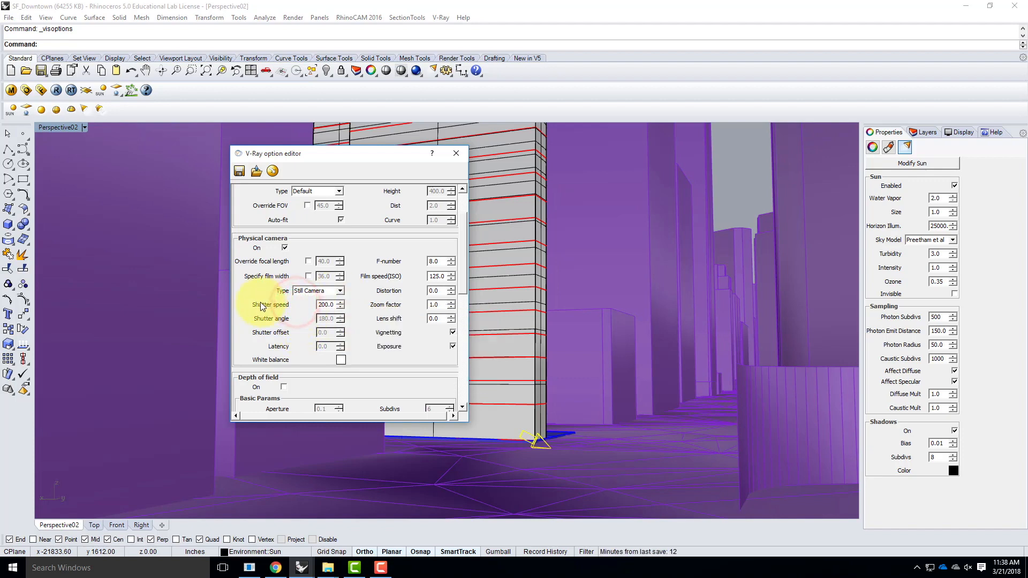
{"action": "left_click", "coordinate": [329, 305]}
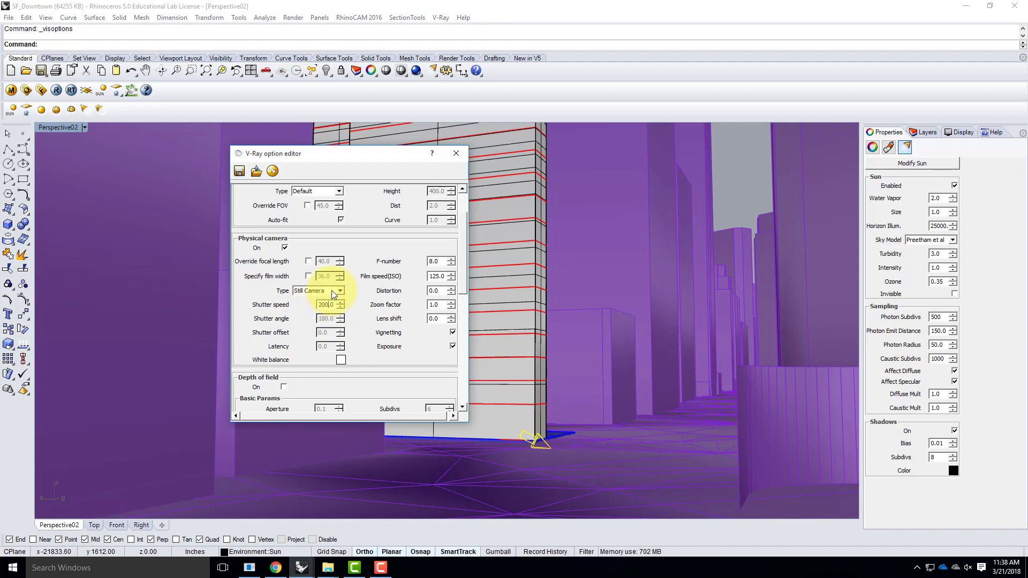
{"action": "mouse_move", "coordinate": [333, 294]}
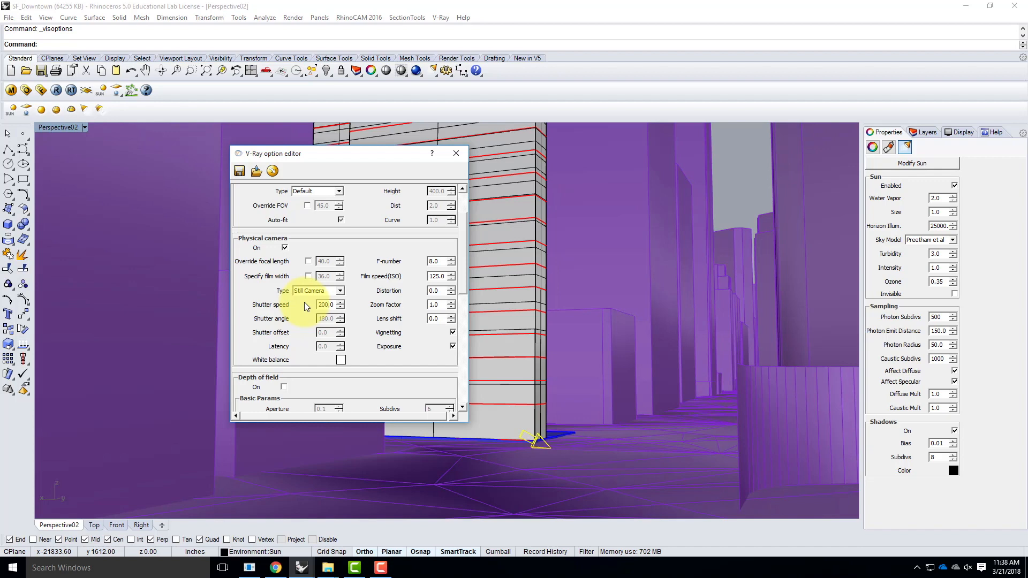
{"action": "left_click", "coordinate": [284, 247]}
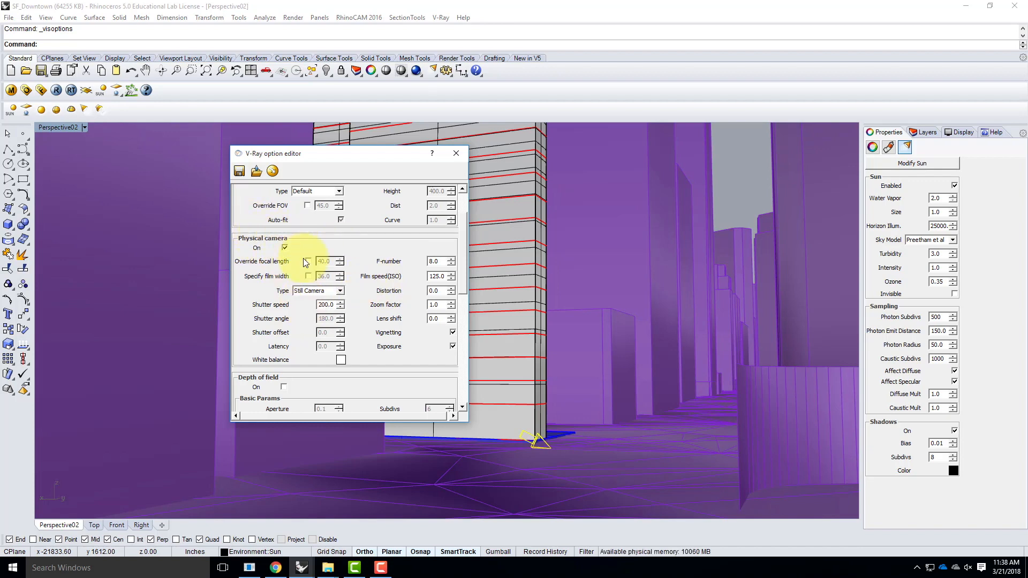
{"action": "left_click", "coordinate": [324, 304]}
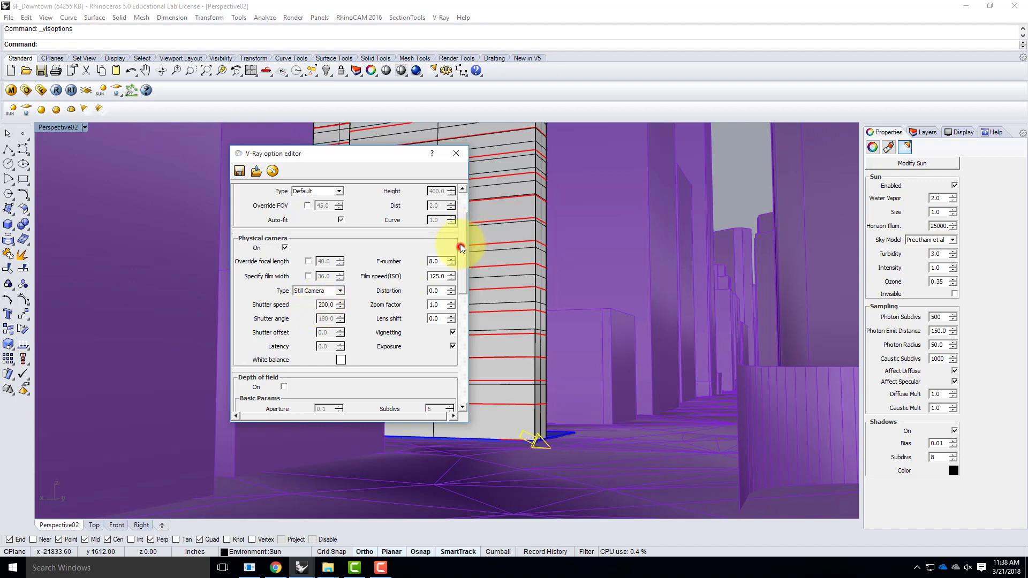
{"action": "left_click_drag", "start_coordinate": [461, 249], "coordinate": [461, 214]}
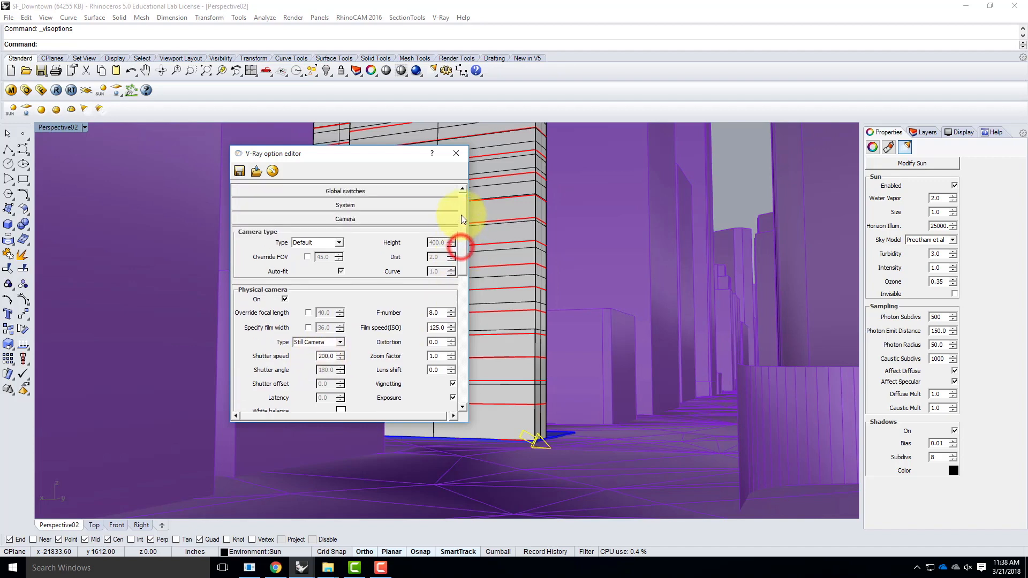
{"action": "left_click", "coordinate": [339, 220]}
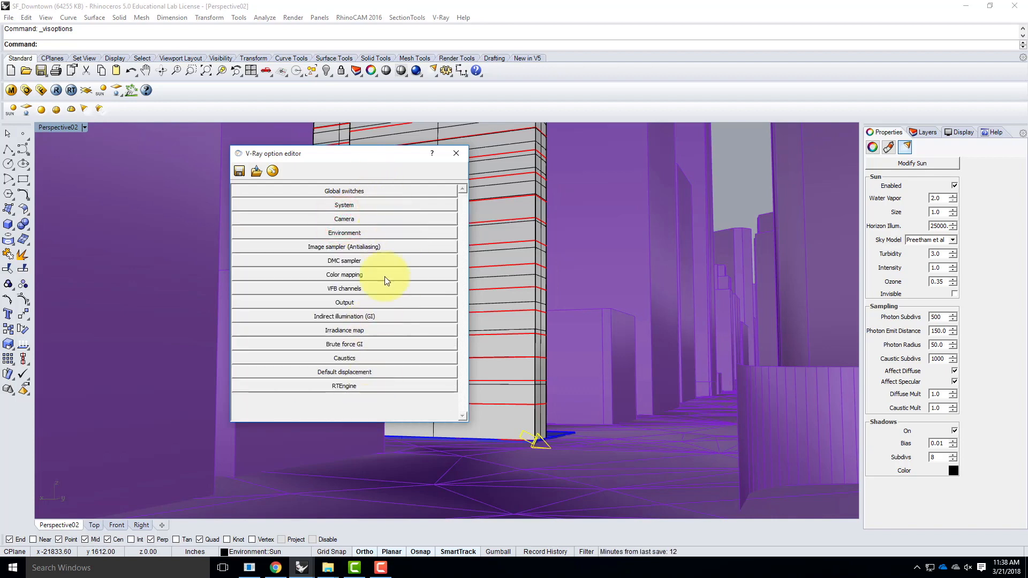
{"action": "left_click", "coordinate": [455, 153]}
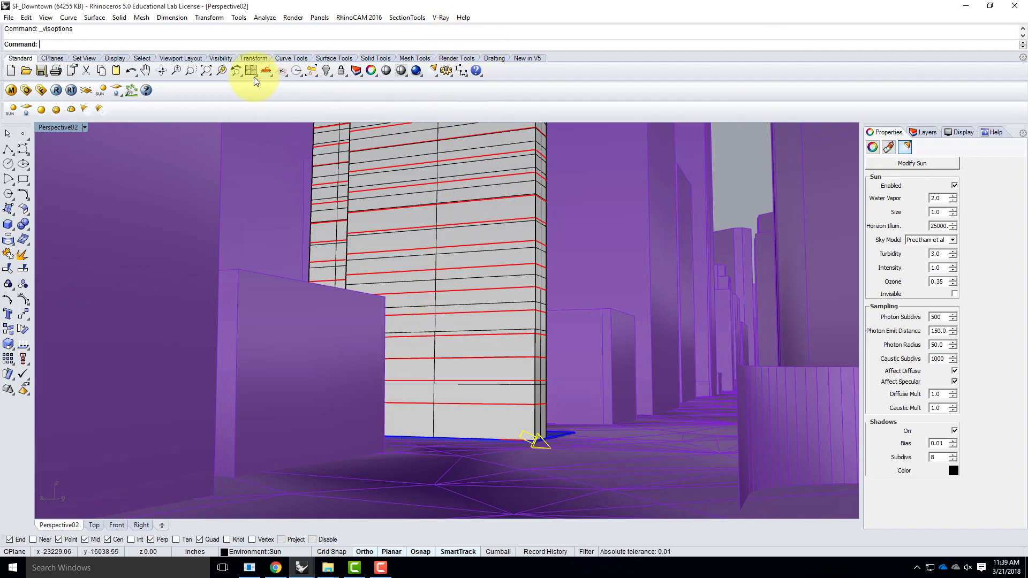
Reopen the V-Ray options and match the render output's aspect ratio to the current perspective view.
{"action": "left_click", "coordinate": [26, 90]}
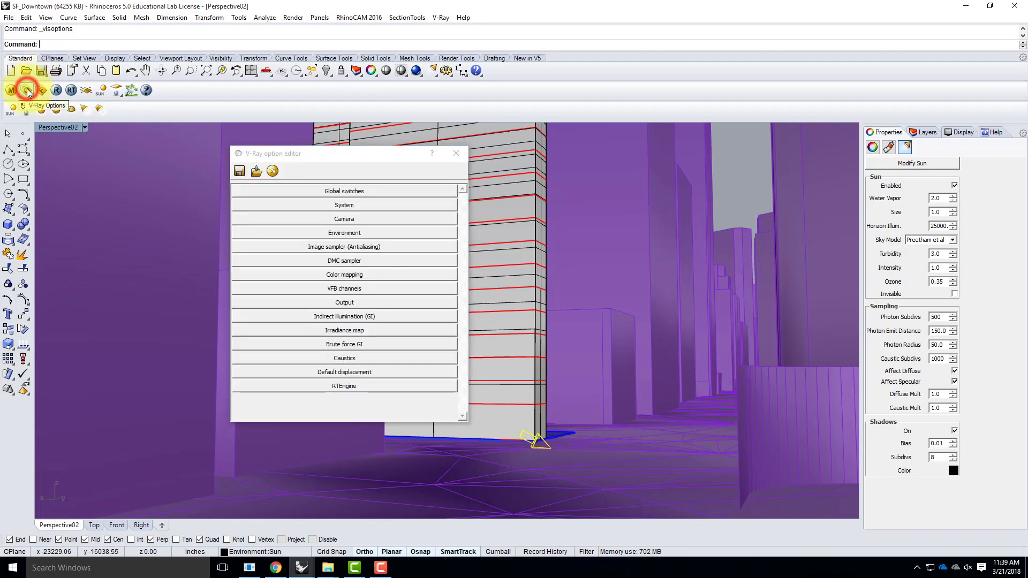
{"action": "left_click", "coordinate": [355, 303]}
{"action": "scroll", "coordinate": [325, 290], "scroll_direction": "down", "scroll_amount": 3}
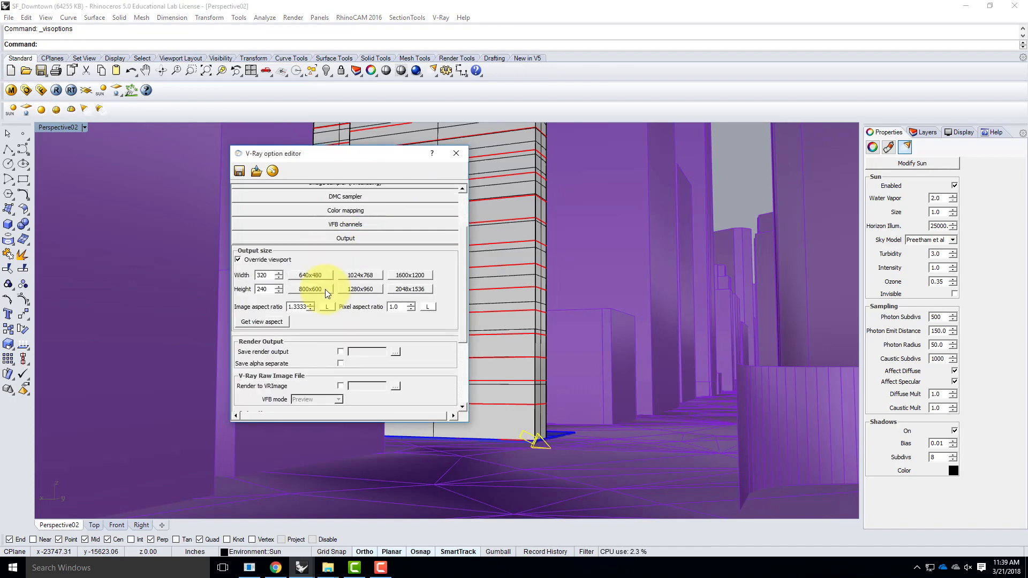
{"action": "scroll", "coordinate": [298, 301], "scroll_direction": "up", "scroll_amount": 1}
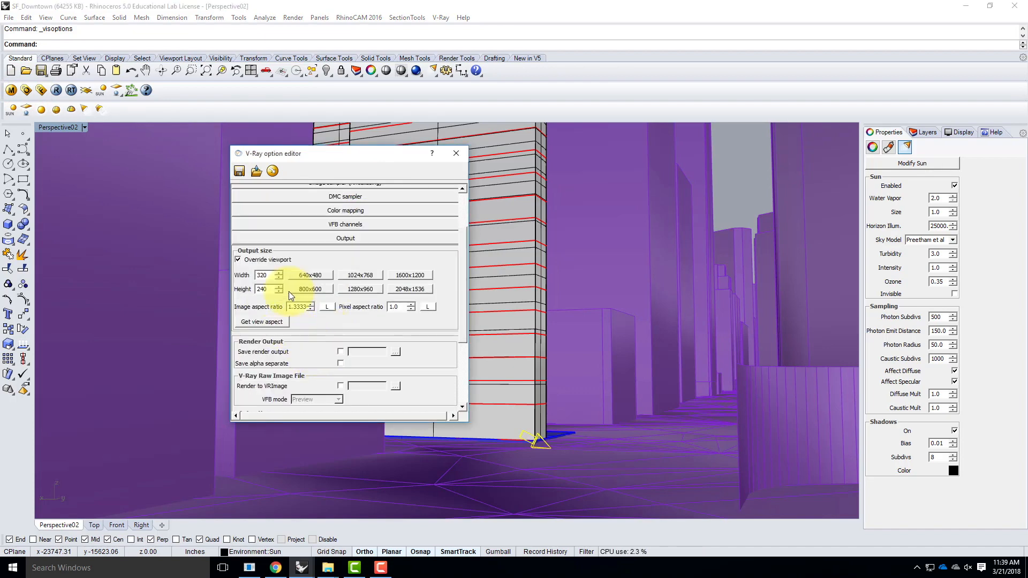
{"action": "left_click", "coordinate": [260, 321]}
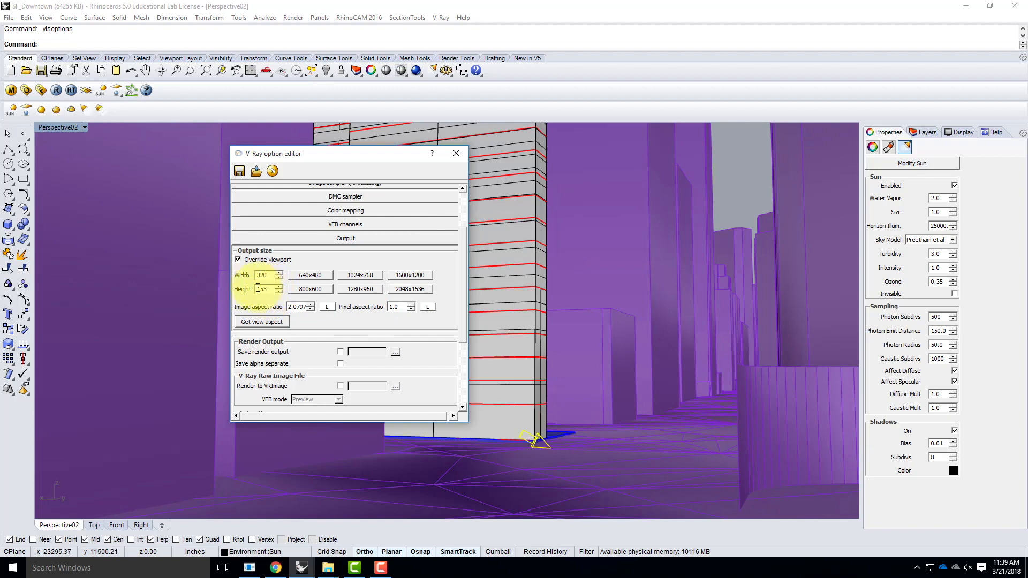
Set the V-Ray render output size to 300 wide by 1000 high and collapse the output settings.
{"action": "left_click_drag", "start_coordinate": [260, 289], "coordinate": [272, 290]}
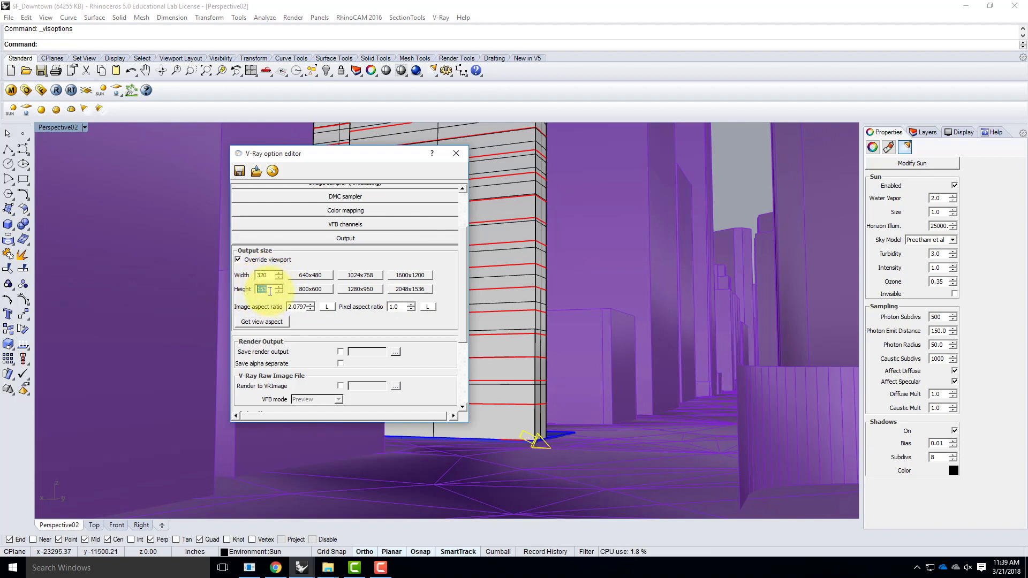
{"action": "type", "text": "1000"}
{"action": "left_click", "coordinate": [262, 275]}
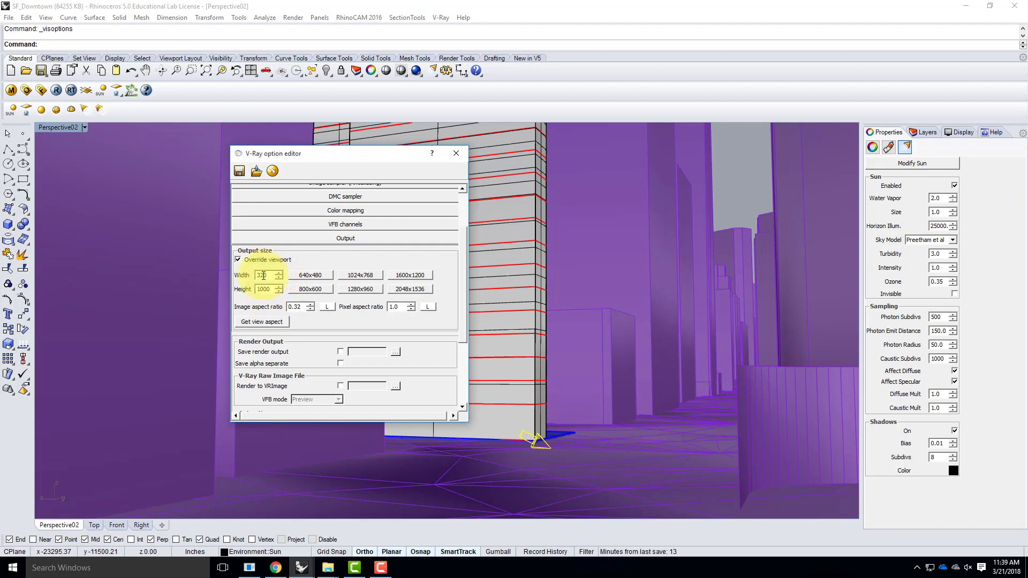
{"action": "key", "text": "BackSpace"}
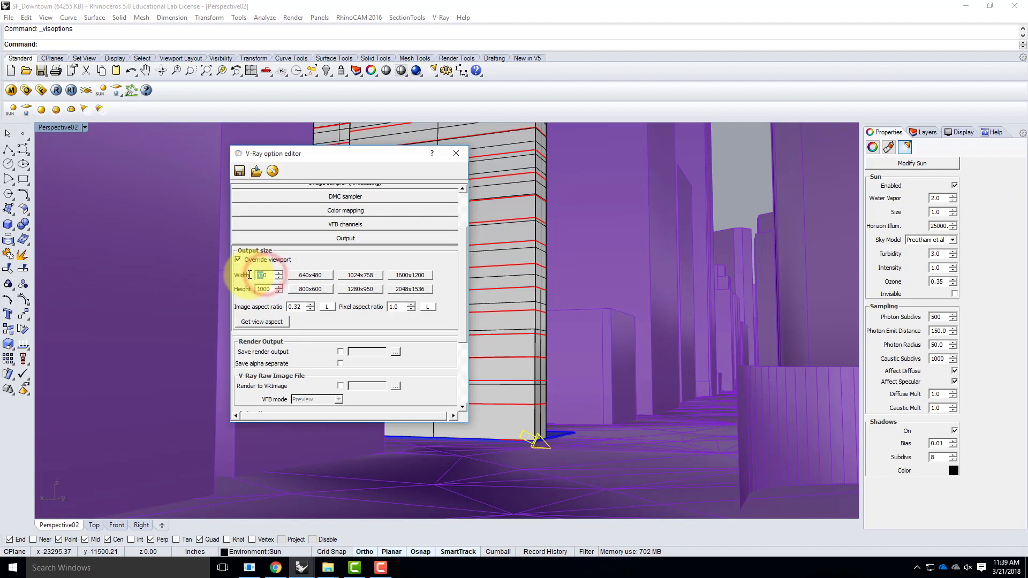
{"action": "type", "text": "0"}
{"action": "left_click", "coordinate": [263, 289]}
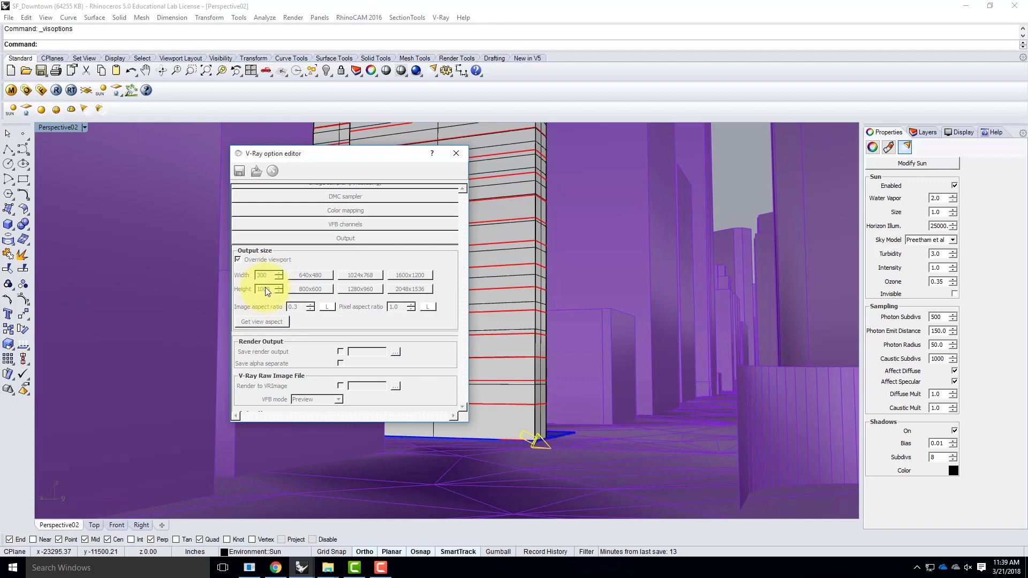
{"action": "left_click_drag", "start_coordinate": [307, 153], "coordinate": [329, 154]}
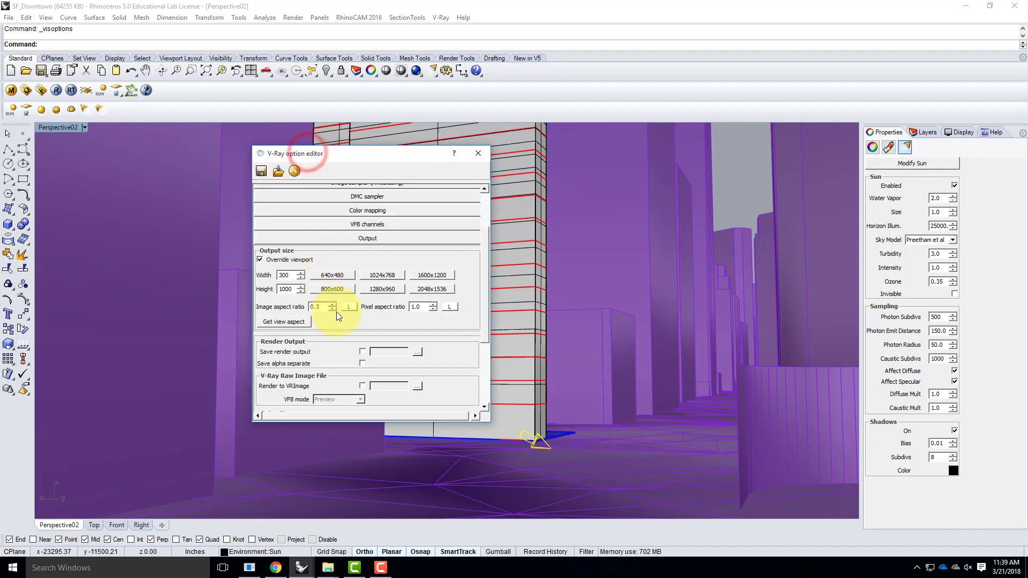
{"action": "left_click", "coordinate": [306, 239]}
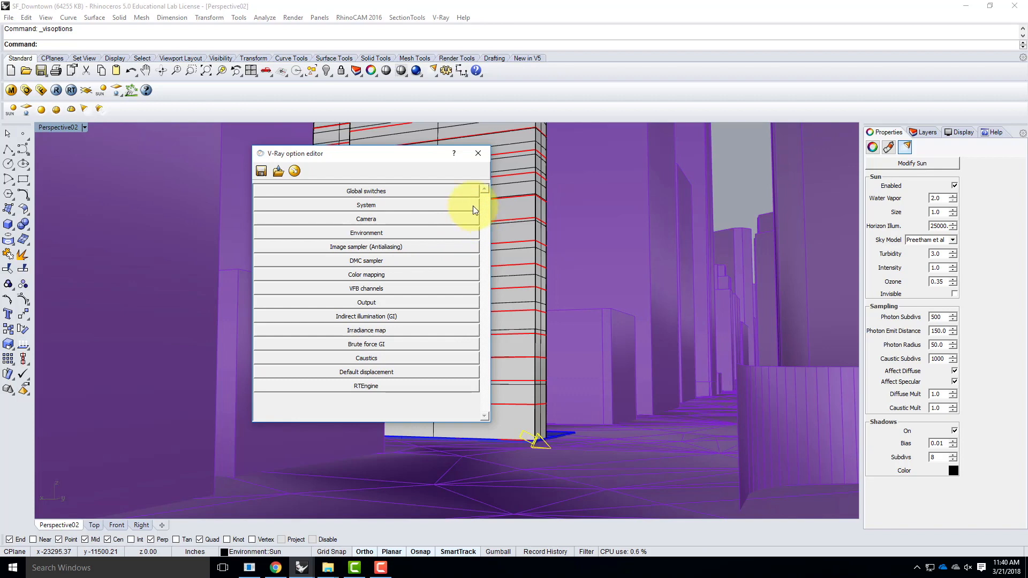
Save the SF_Downtown model file.
{"action": "left_click", "coordinate": [129, 6]}
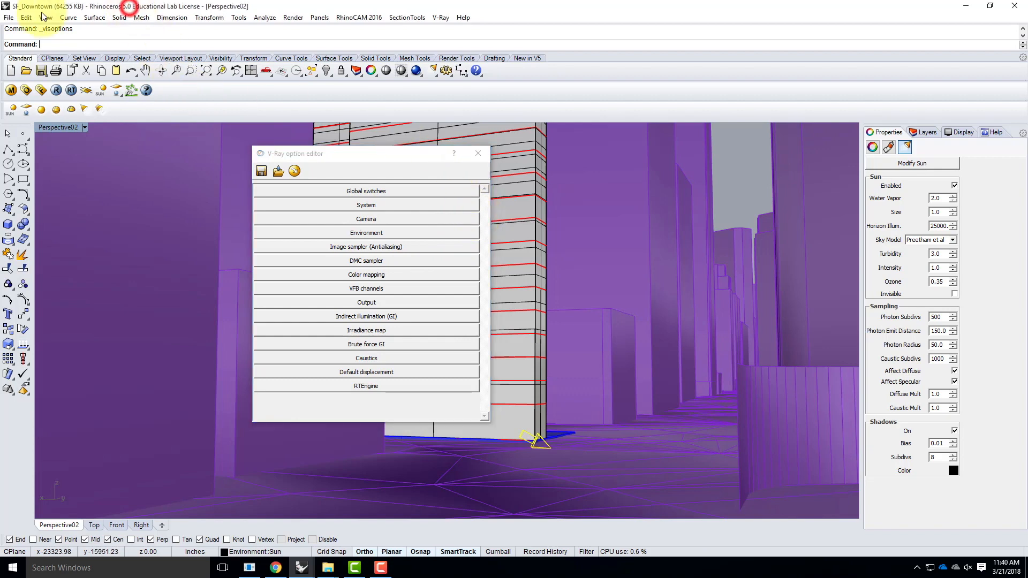
{"action": "left_click", "coordinate": [8, 18]}
{"action": "left_click", "coordinate": [20, 68]}
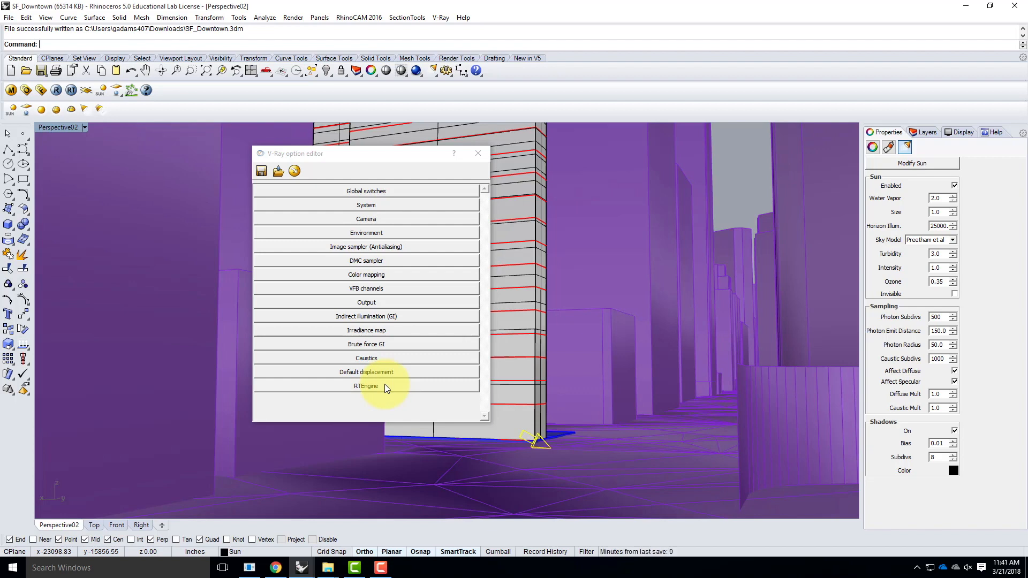
Check the XMLDRSpawner console, minimize it, and turn on distributed rendering in the V-Ray system options.
{"action": "left_click", "coordinate": [248, 570]}
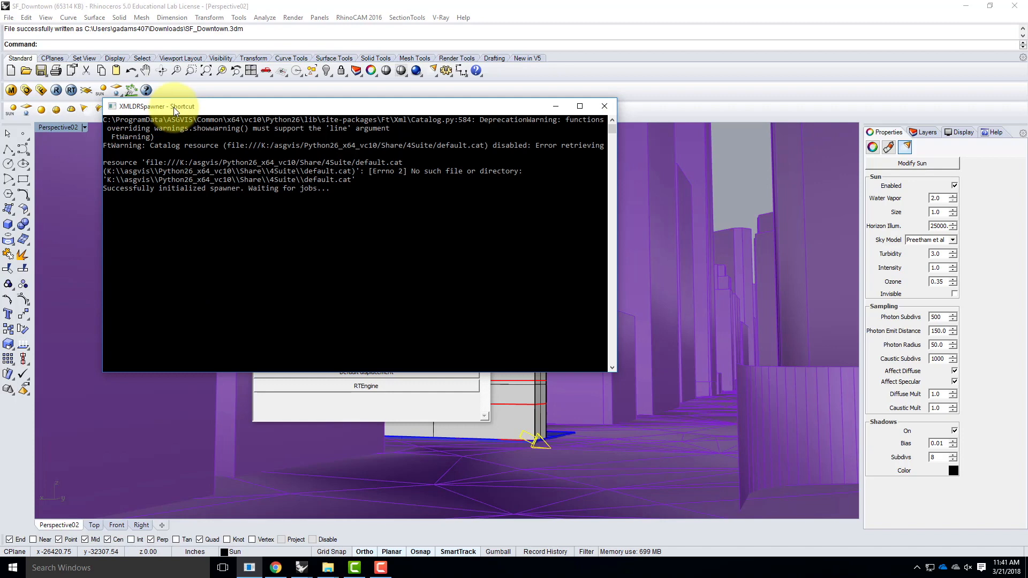
{"action": "left_click", "coordinate": [557, 106]}
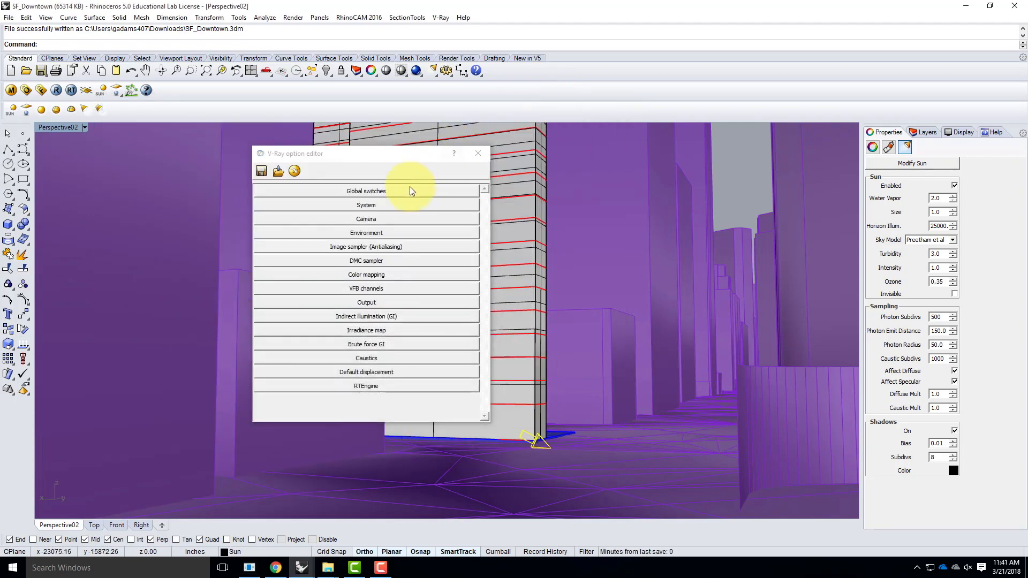
{"action": "left_click", "coordinate": [359, 205]}
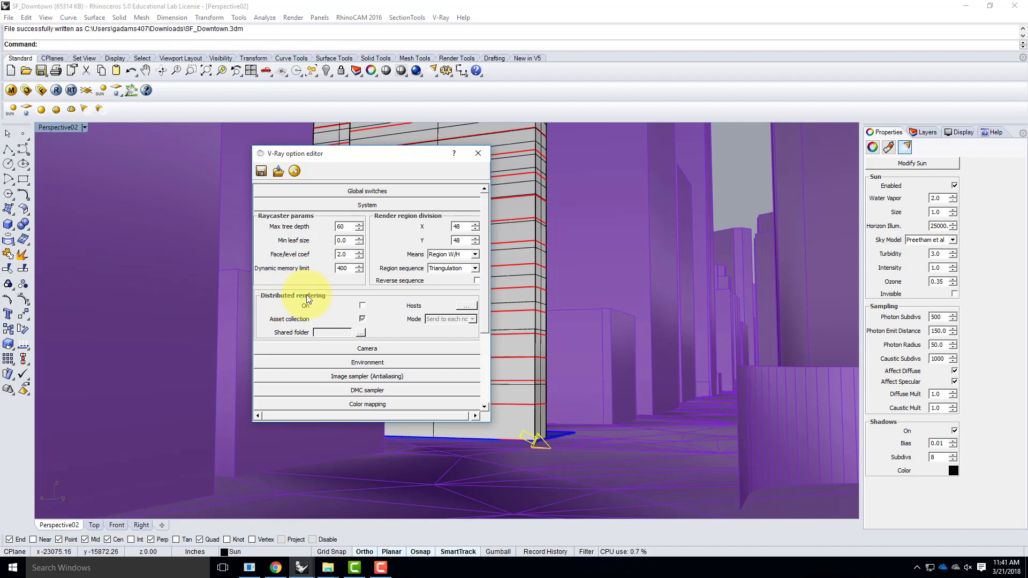
{"action": "left_click", "coordinate": [362, 305]}
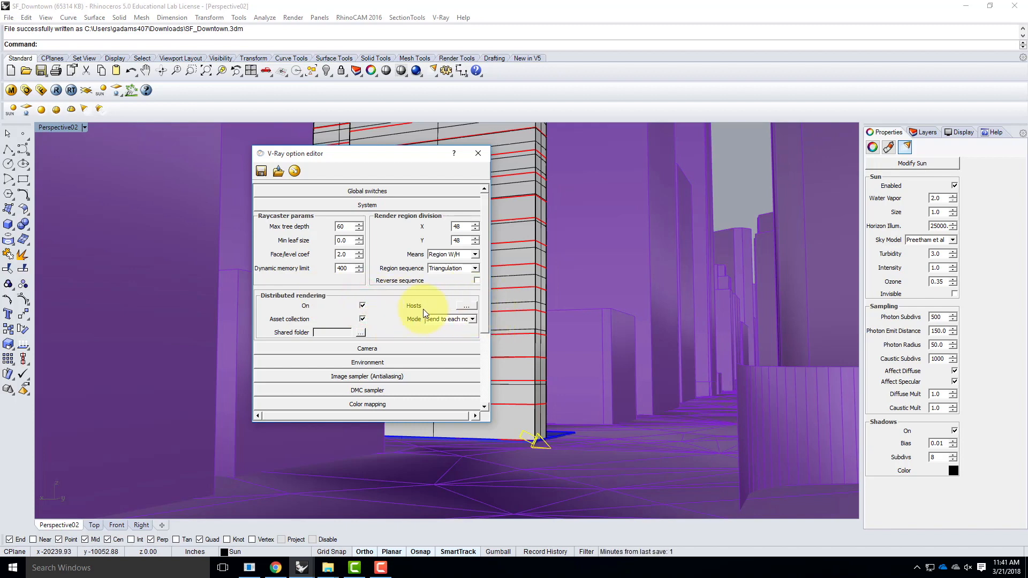
Find the unused DR spawners on the network and add them to the distributed rendering hosts.
{"action": "left_click", "coordinate": [473, 307]}
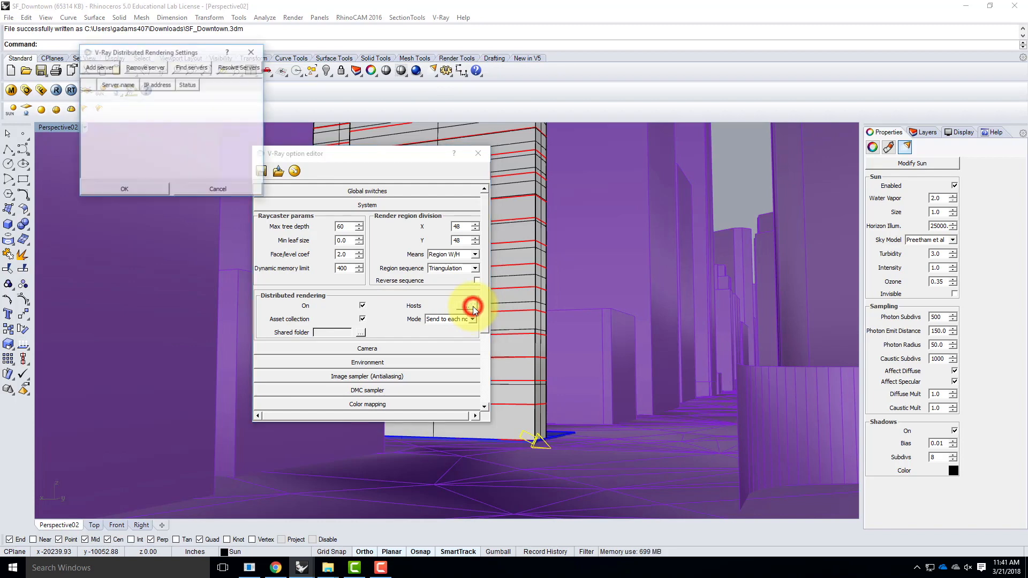
{"action": "left_click", "coordinate": [191, 68]}
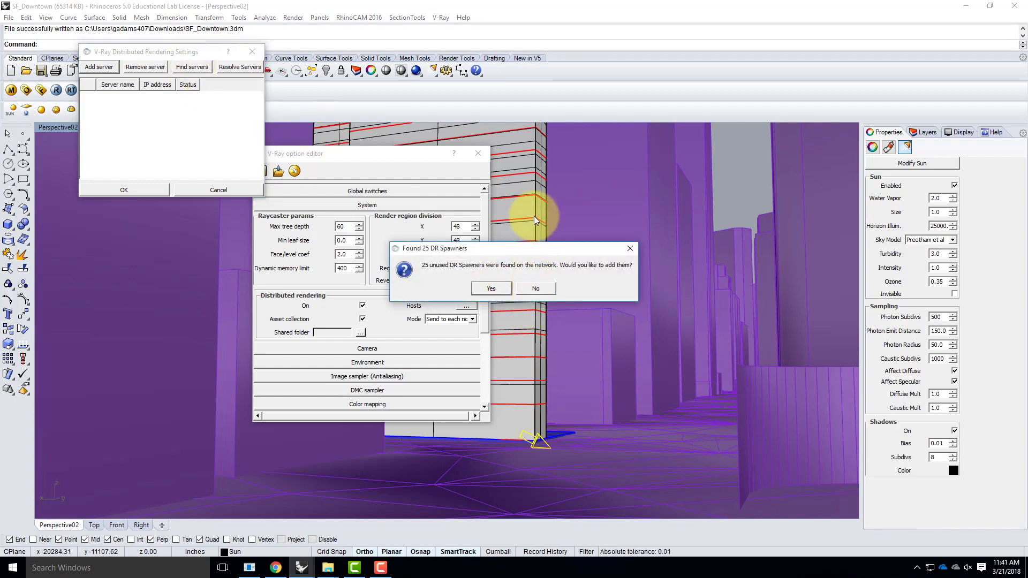
{"action": "left_click", "coordinate": [497, 289]}
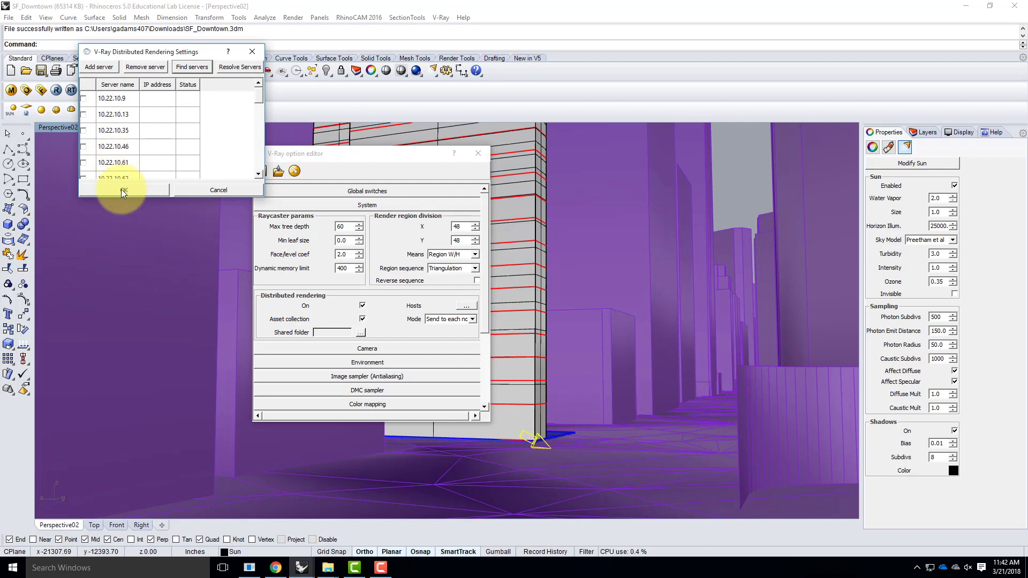
Enable render servers 10.22.10.9, 10.22.10.13, 10.22.10.35 and 10.22.10.46 and accept the host settings.
{"action": "left_click", "coordinate": [83, 98]}
{"action": "left_click", "coordinate": [83, 114]}
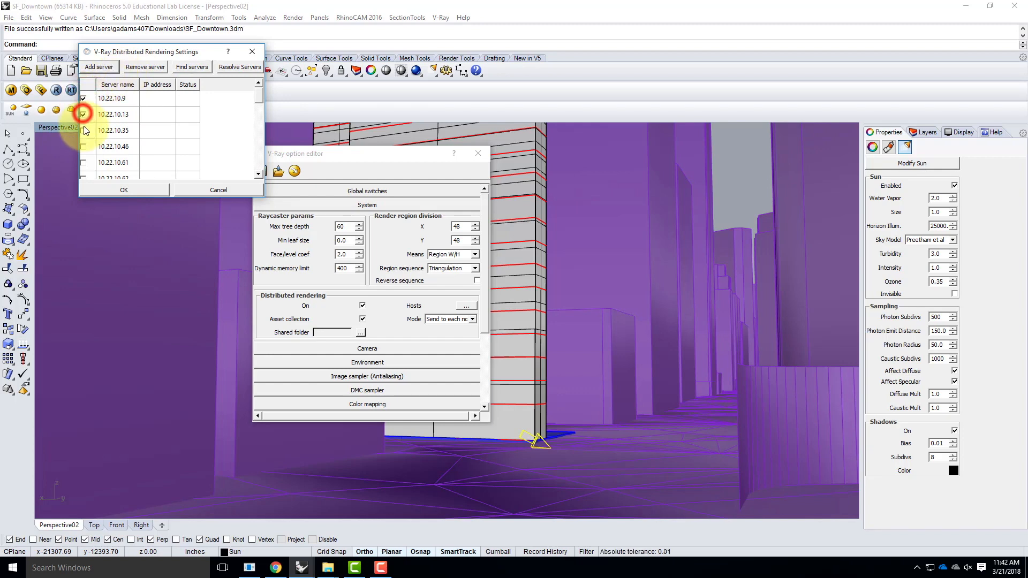
{"action": "left_click", "coordinate": [83, 130]}
{"action": "left_click", "coordinate": [83, 147]}
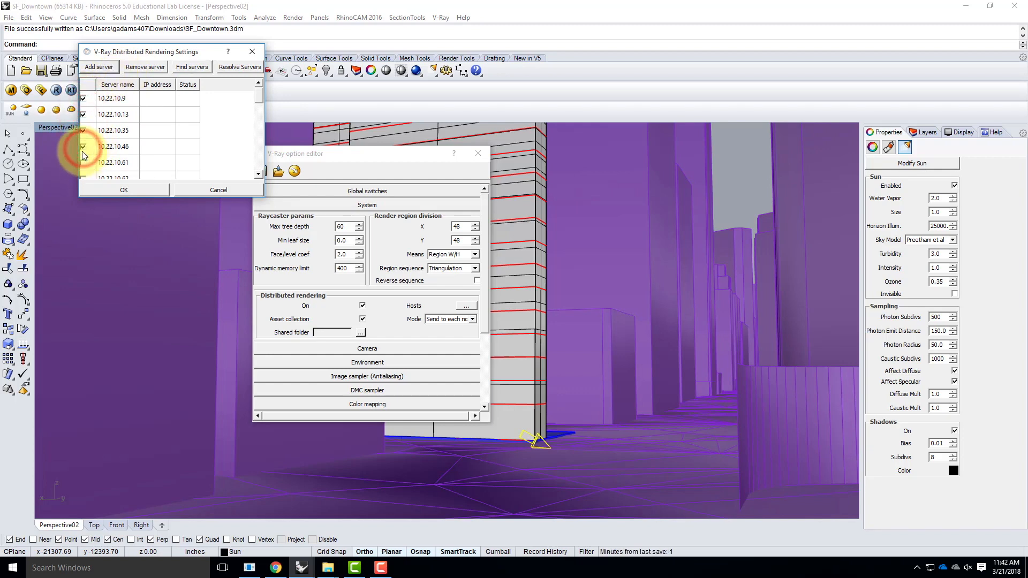
{"action": "left_click", "coordinate": [84, 114]}
{"action": "left_click", "coordinate": [124, 194]}
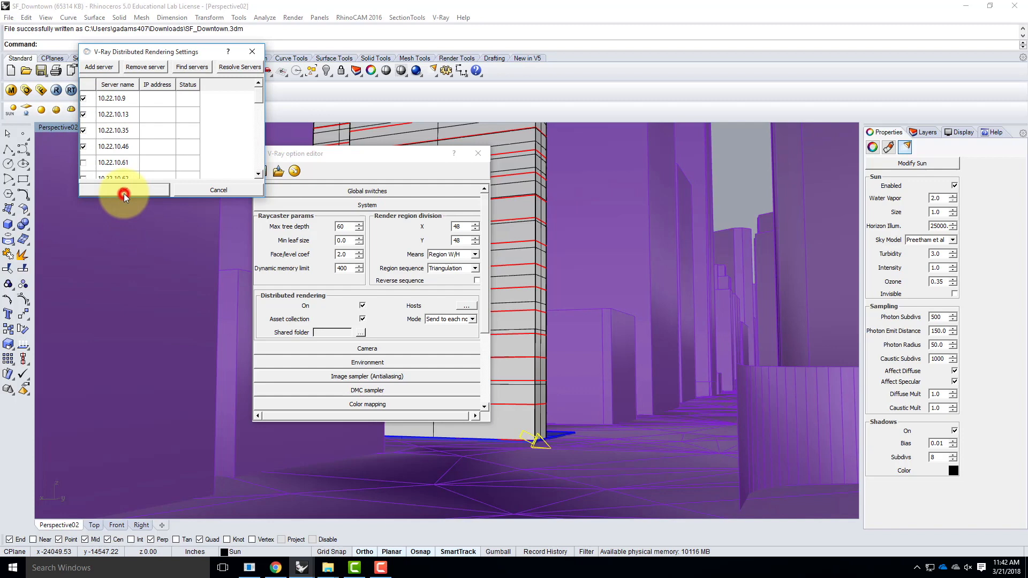
Reopen the host list, enable servers 10.22.10.61, 10.22.10.62, 10.22.10.80 and 10.22.10.81, and accept.
{"action": "left_click", "coordinate": [465, 306]}
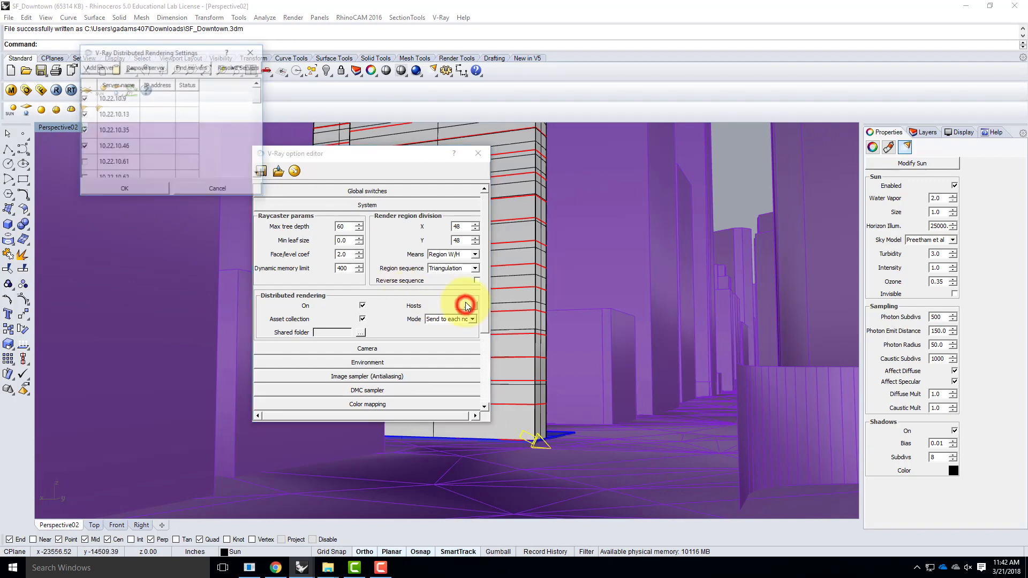
{"action": "scroll", "coordinate": [114, 153], "scroll_direction": "down", "scroll_amount": 1}
{"action": "left_click", "coordinate": [84, 115]}
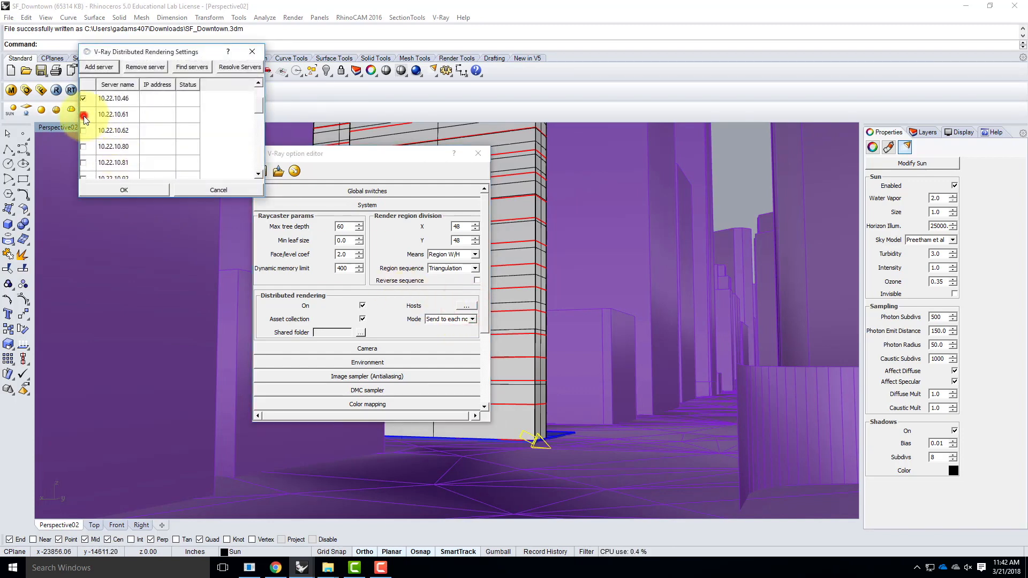
{"action": "left_click", "coordinate": [83, 130]}
{"action": "left_click", "coordinate": [83, 146]}
{"action": "left_click", "coordinate": [83, 162]}
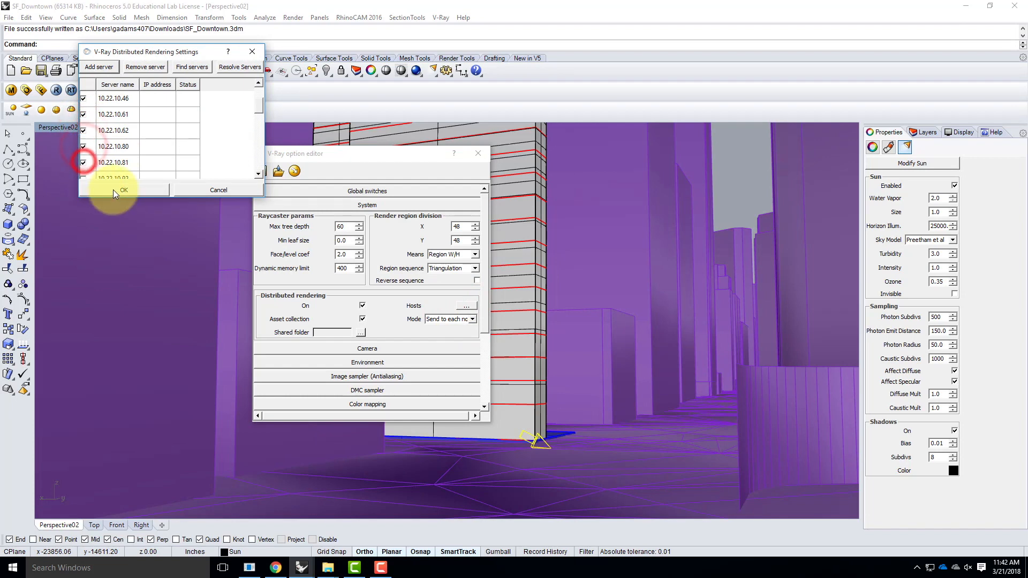
{"action": "left_click", "coordinate": [115, 191]}
Reopen the host list, enable servers 10.22.10.92, 10.22.10.120 and 10.22.10.140, and accept.
{"action": "left_click", "coordinate": [466, 306]}
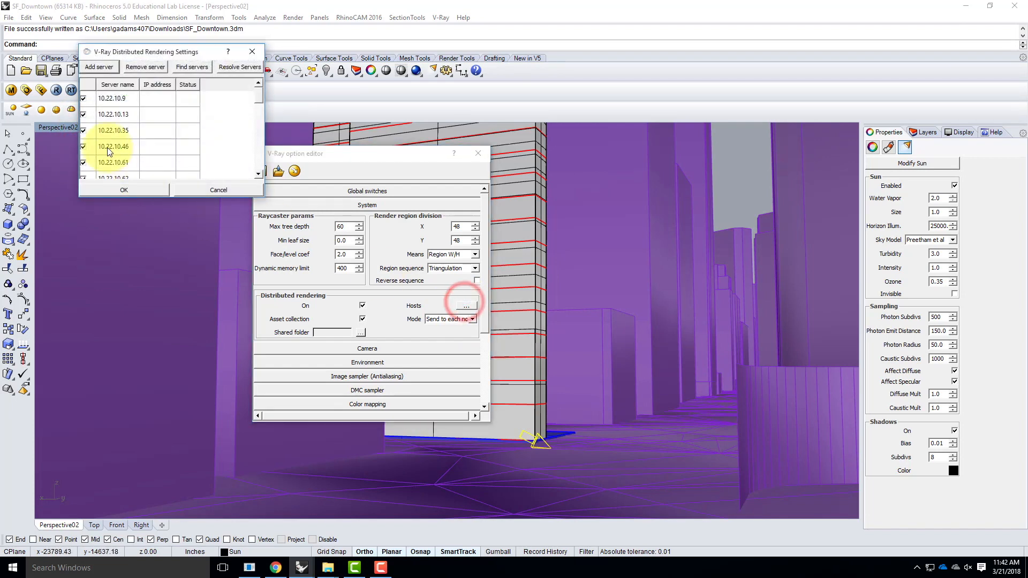
{"action": "scroll", "coordinate": [109, 147], "scroll_direction": "down", "scroll_amount": 2}
{"action": "left_click", "coordinate": [83, 131]}
{"action": "left_click", "coordinate": [84, 146]}
{"action": "left_click", "coordinate": [84, 162]}
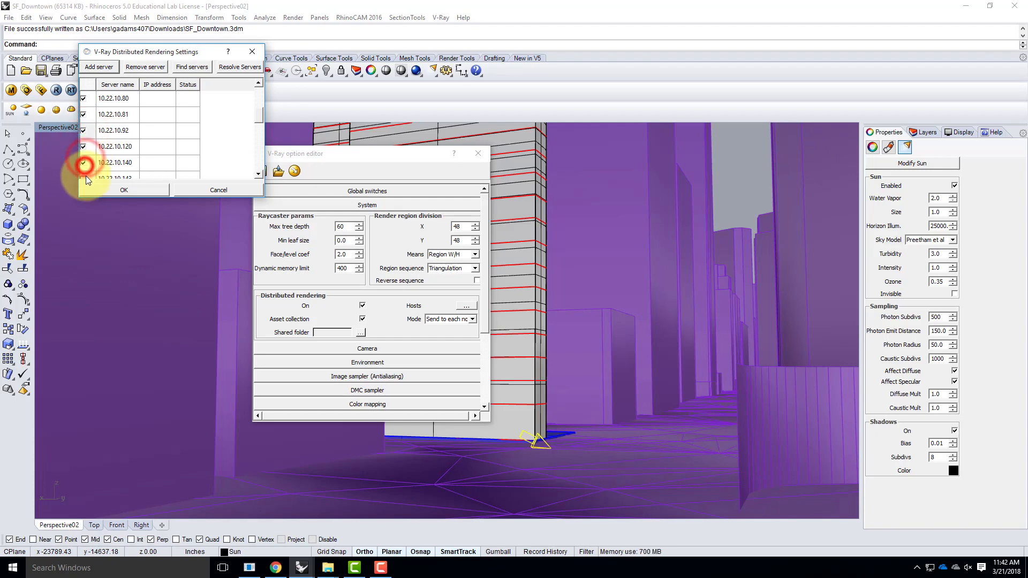
{"action": "left_click", "coordinate": [111, 190]}
Reopen the host list, enable servers 10.22.10.144, 10.22.10.145, 10.22.10.146 and 10.22.10.150, and accept.
{"action": "left_click", "coordinate": [467, 305]}
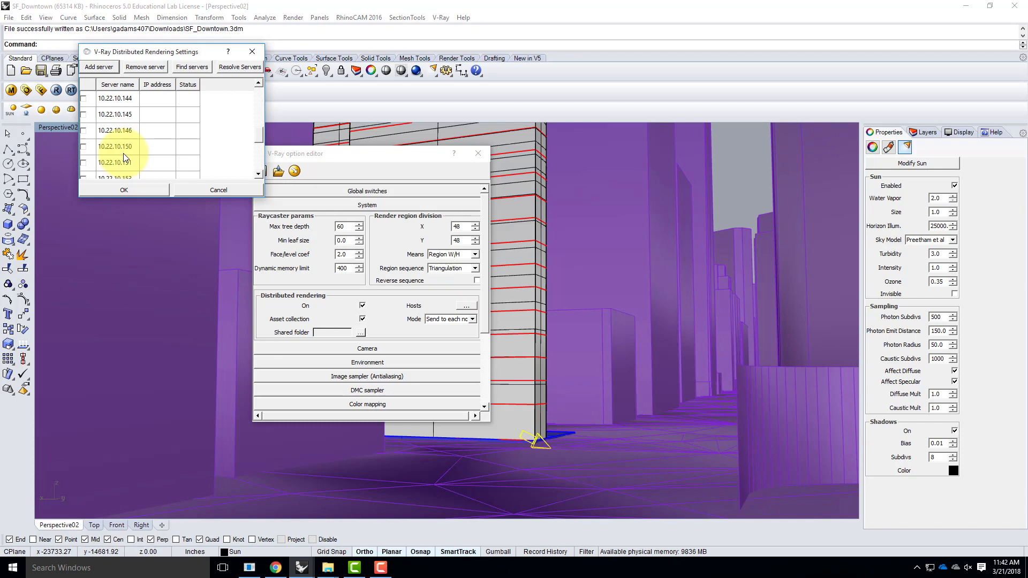
{"action": "scroll", "coordinate": [123, 155], "scroll_direction": "up", "scroll_amount": 2}
{"action": "left_click", "coordinate": [84, 152]}
{"action": "left_click", "coordinate": [84, 162]}
{"action": "scroll", "coordinate": [127, 155], "scroll_direction": "down", "scroll_amount": 1}
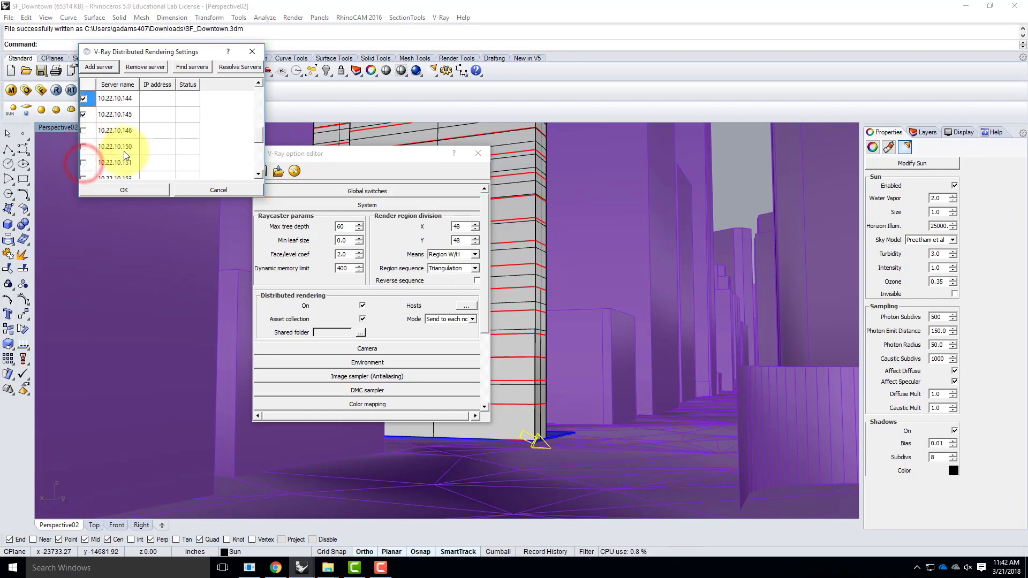
{"action": "left_click", "coordinate": [84, 129]}
{"action": "left_click", "coordinate": [84, 147]}
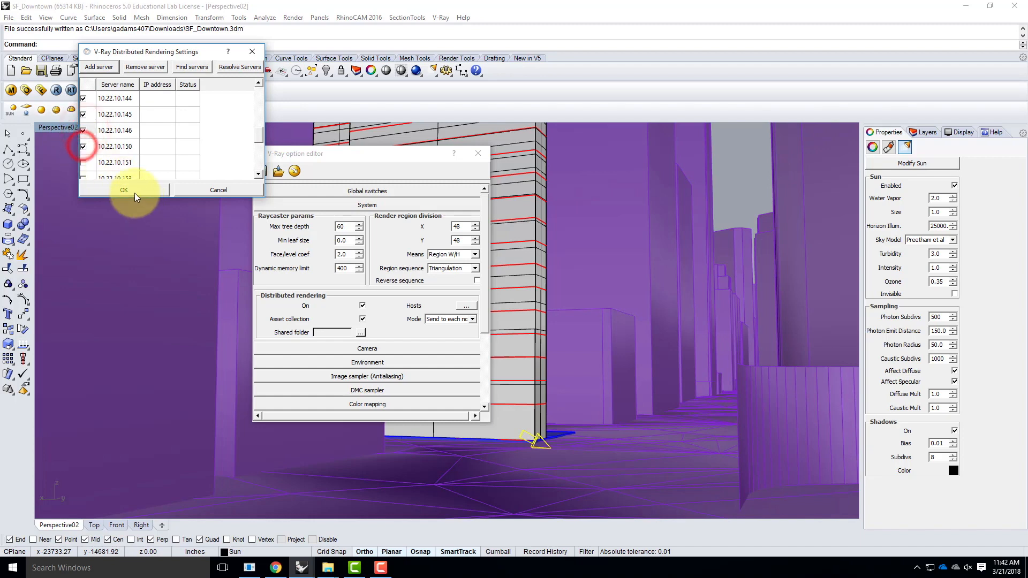
{"action": "left_click", "coordinate": [129, 190]}
Reopen the host list, enable the servers from 10.22.10.151 through 10.22.10.155, and accept.
{"action": "left_click", "coordinate": [467, 306]}
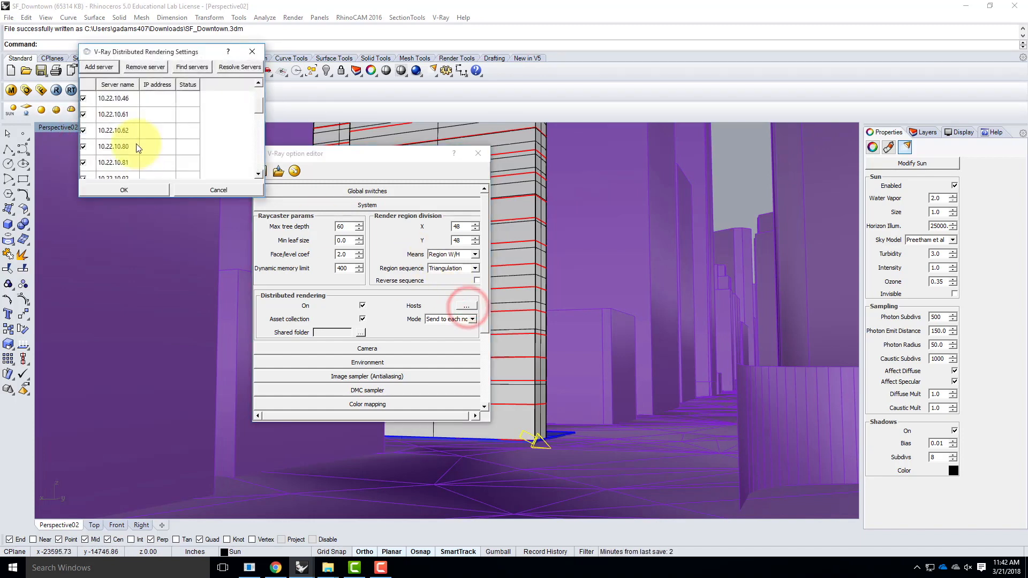
{"action": "scroll", "coordinate": [136, 145], "scroll_direction": "down", "scroll_amount": 10}
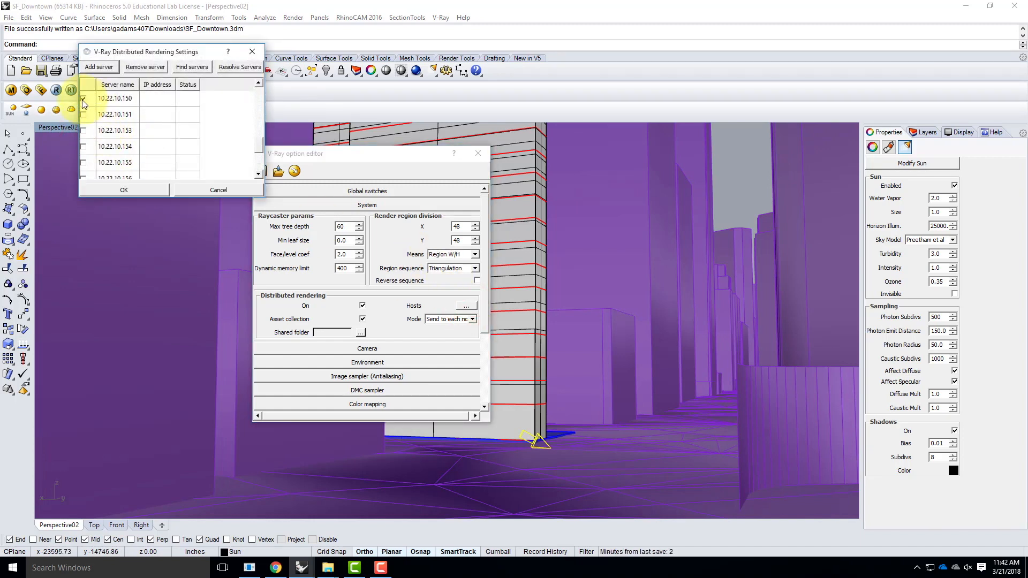
{"action": "left_click", "coordinate": [84, 114]}
{"action": "left_click", "coordinate": [84, 129]}
{"action": "left_click", "coordinate": [85, 149]}
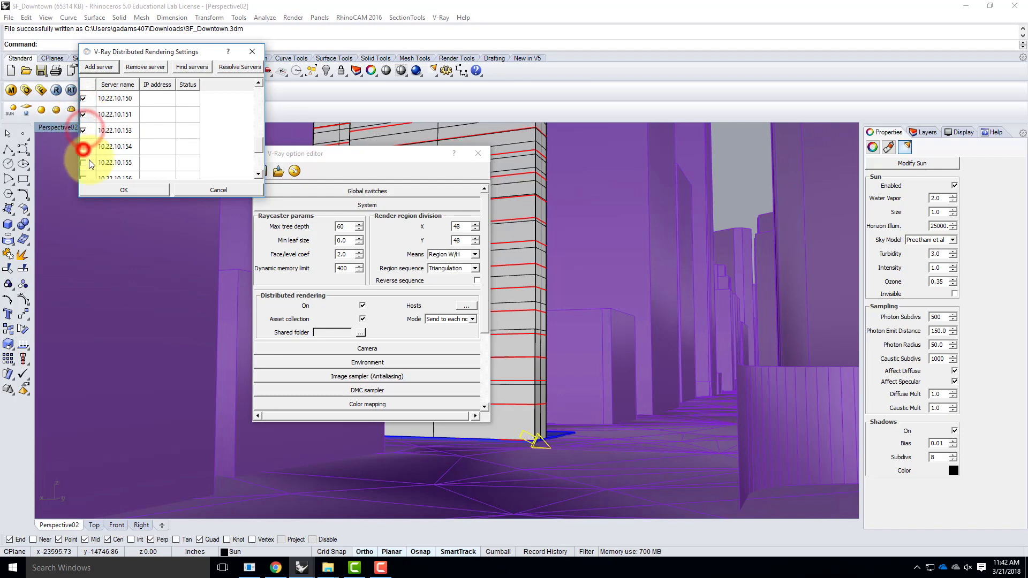
{"action": "left_click", "coordinate": [124, 188]}
Reopen the host list, enable the remaining servers from 10.22.10.156 through 10.22.10.184, and accept.
{"action": "left_click", "coordinate": [466, 305]}
{"action": "scroll", "coordinate": [115, 152], "scroll_direction": "down", "scroll_amount": 2}
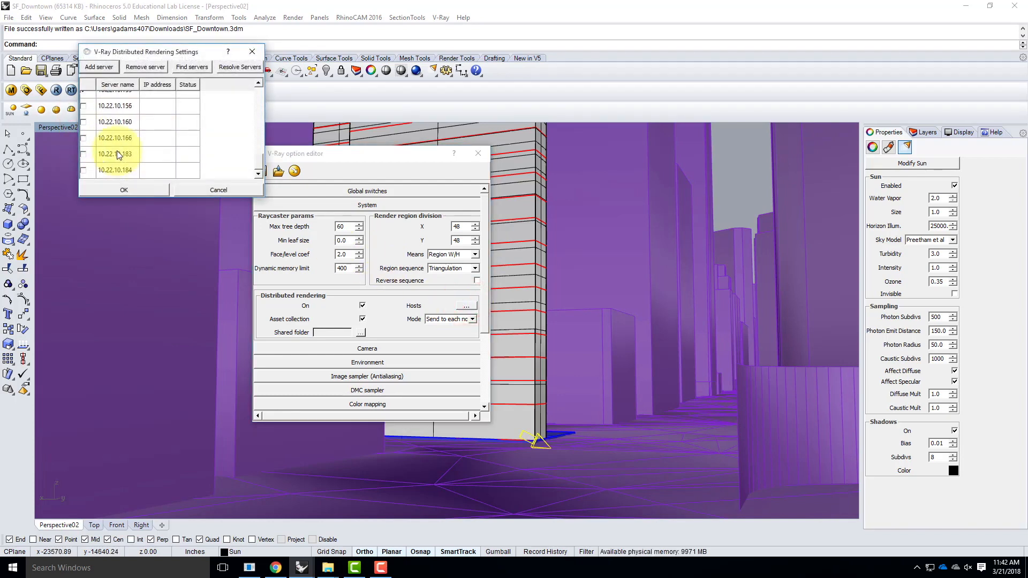
{"action": "left_click", "coordinate": [88, 148]}
{"action": "left_click", "coordinate": [84, 162]}
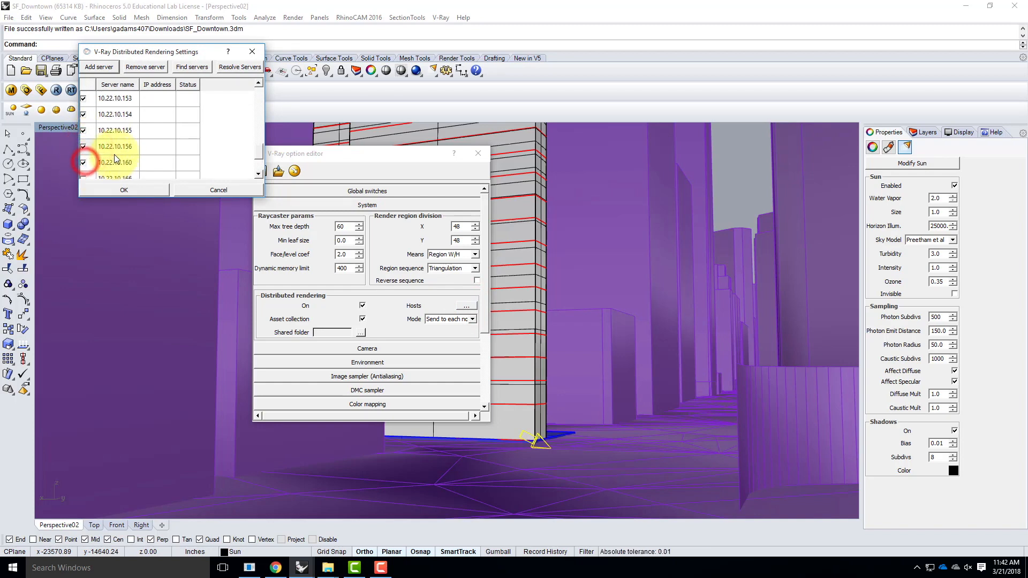
{"action": "scroll", "coordinate": [85, 153], "scroll_direction": "down", "scroll_amount": 2}
{"action": "left_click", "coordinate": [84, 138]}
{"action": "left_click", "coordinate": [84, 153]}
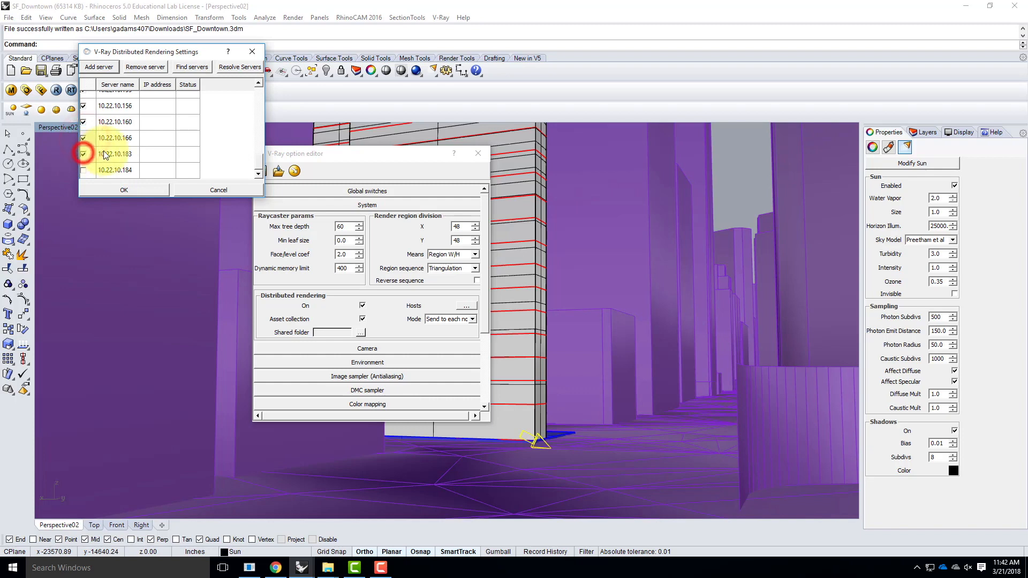
{"action": "left_click", "coordinate": [85, 172]}
{"action": "left_click", "coordinate": [114, 188]}
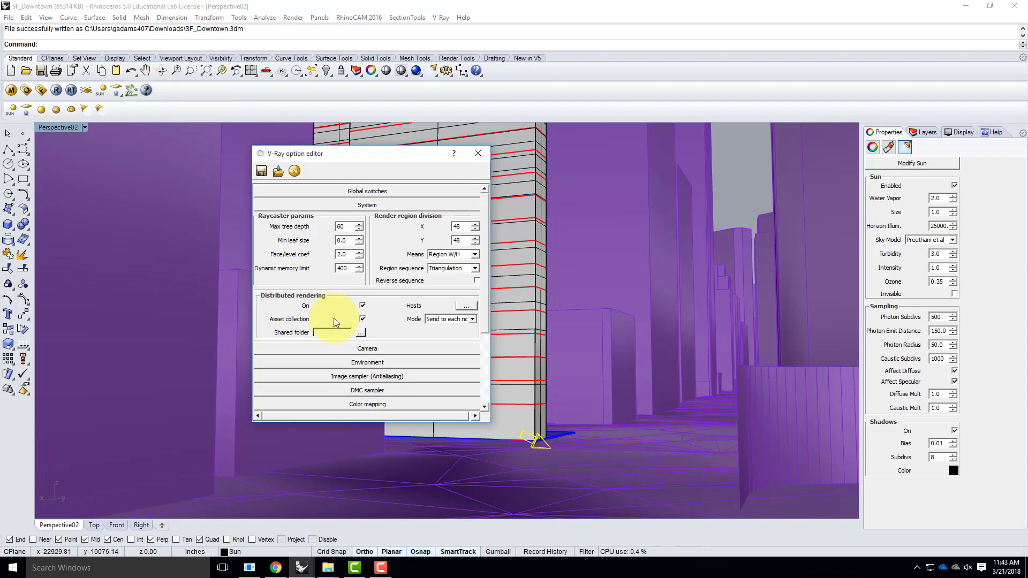
Reopen the distributed rendering hosts and resolve the IP addresses of the listed servers.
{"action": "left_click", "coordinate": [467, 305]}
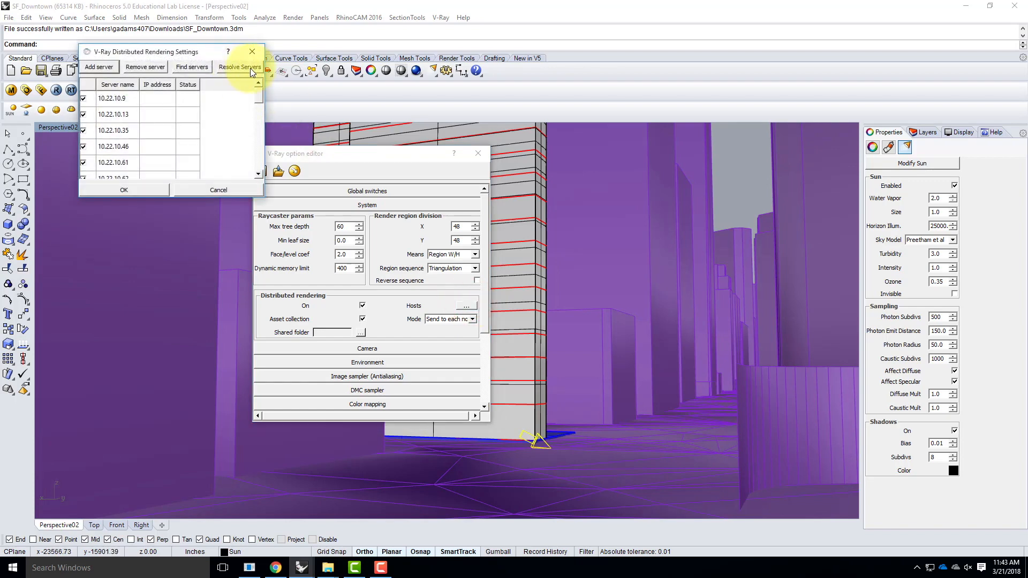
{"action": "left_click", "coordinate": [249, 68]}
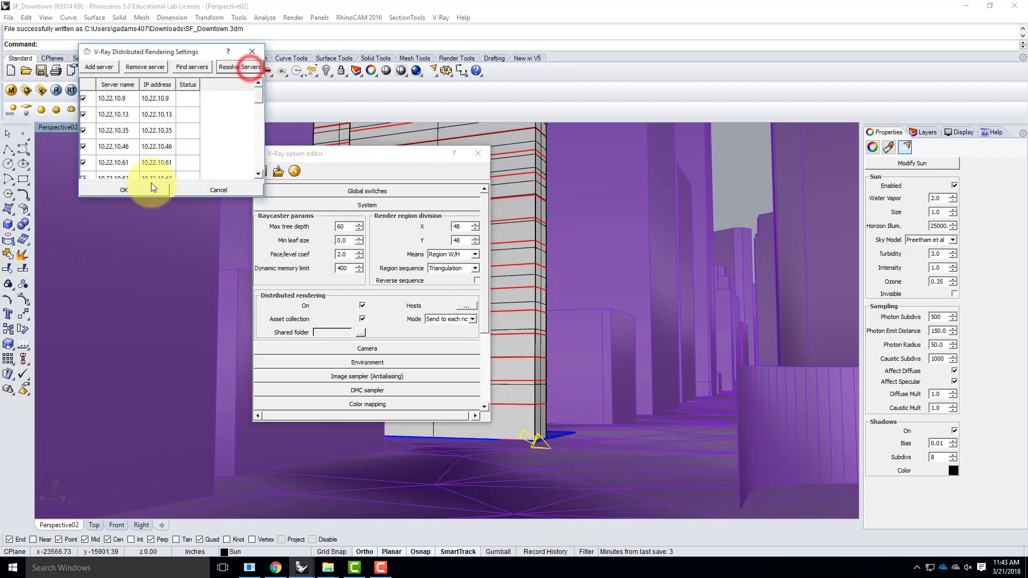
Accept the distributed rendering server list, close the render options and save the scene file.
{"action": "left_click", "coordinate": [124, 190]}
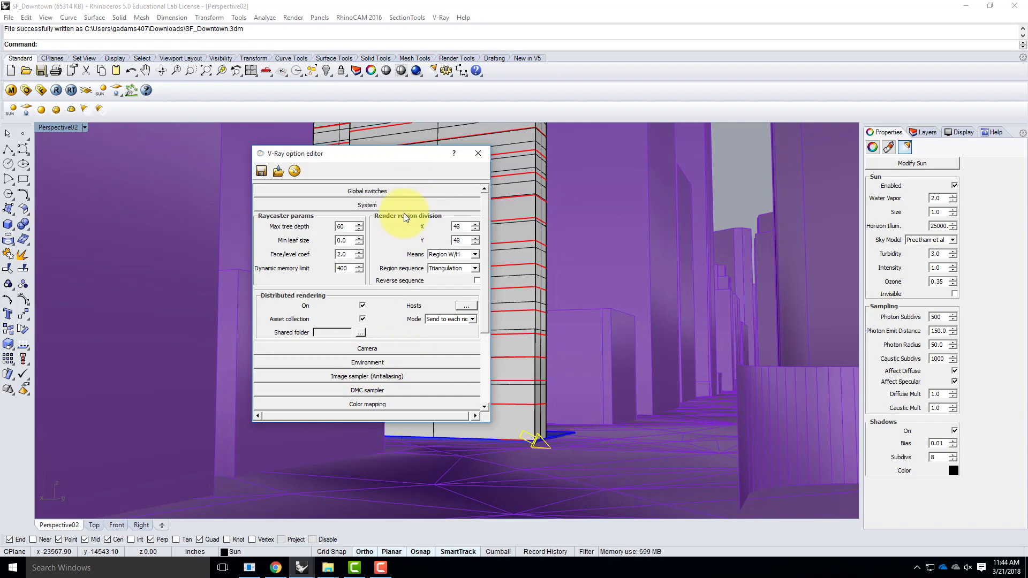
{"action": "left_click", "coordinate": [478, 154]}
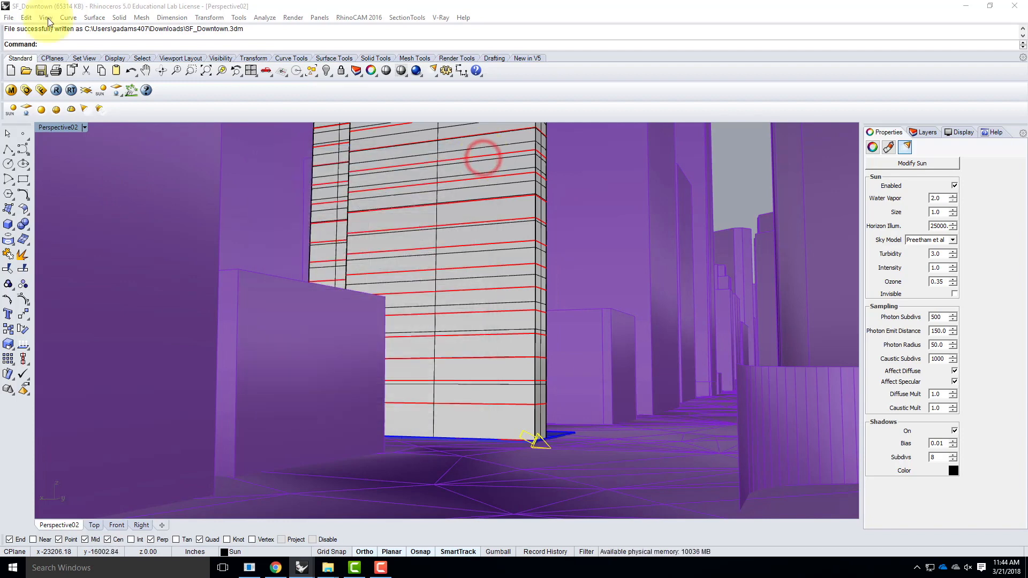
{"action": "left_click", "coordinate": [7, 20]}
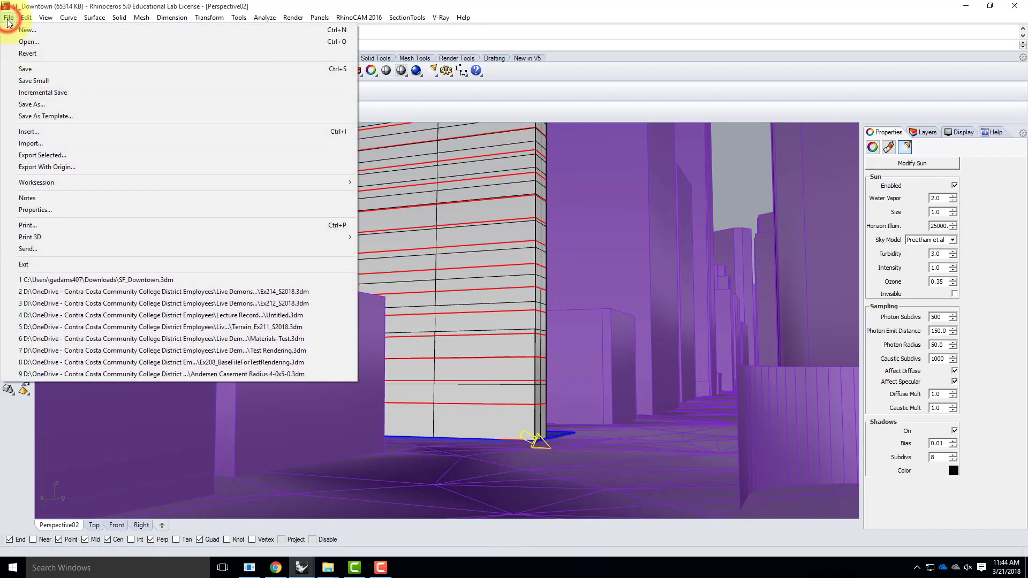
{"action": "left_click", "coordinate": [20, 69]}
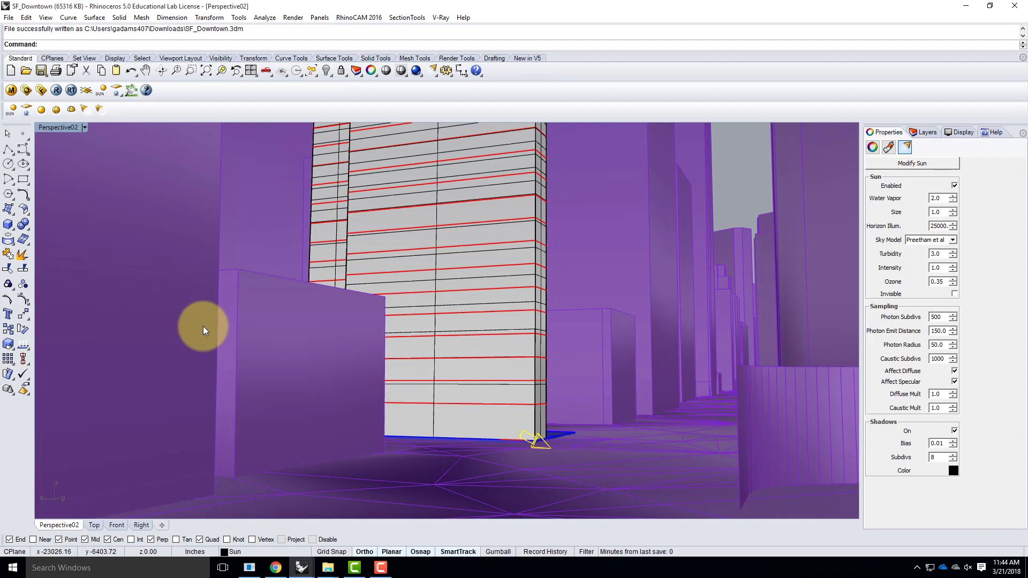
Start the V-Ray render of the perspective view and review the render host log in an enlarged progress window.
{"action": "left_click", "coordinate": [57, 90]}
{"action": "left_click", "coordinate": [56, 90]}
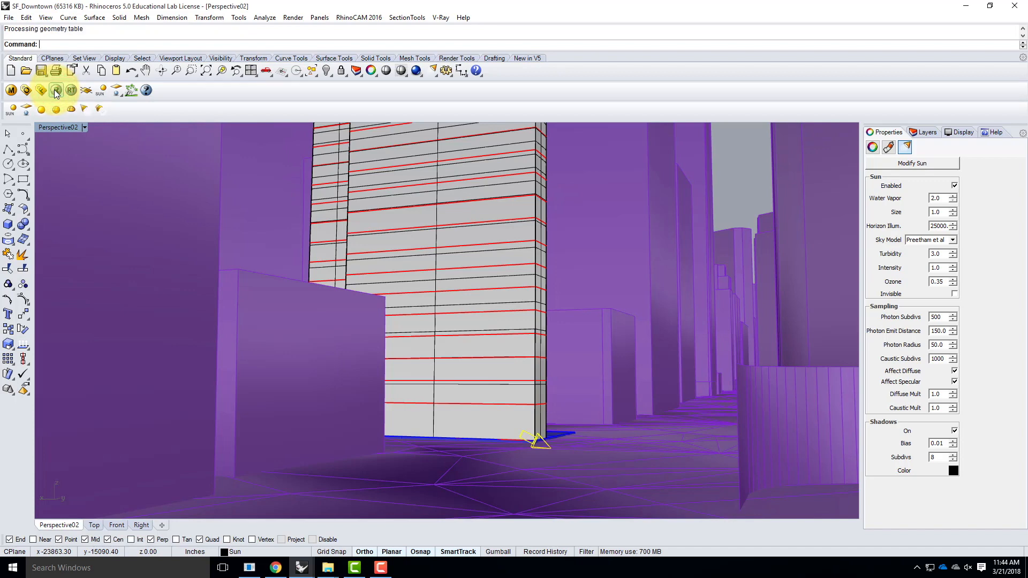
{"action": "left_click", "coordinate": [129, 177]}
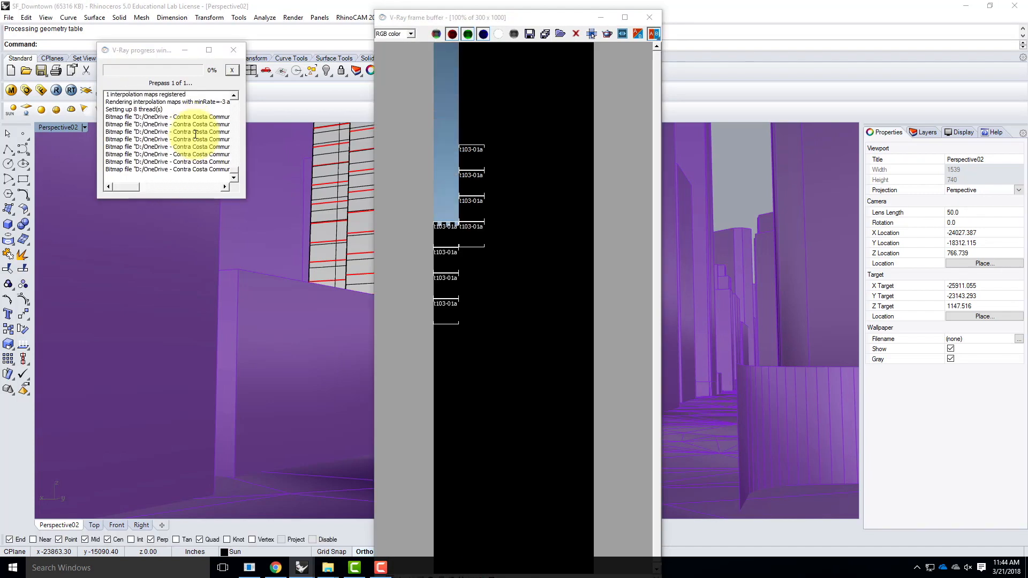
{"action": "left_click_drag", "start_coordinate": [130, 49], "coordinate": [119, 97]}
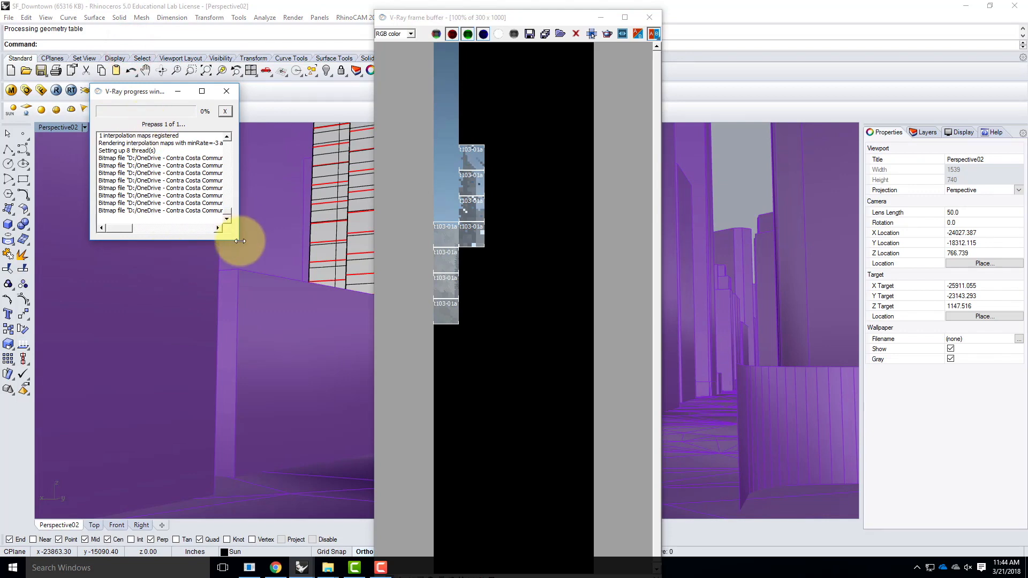
{"action": "left_click_drag", "start_coordinate": [239, 241], "coordinate": [353, 487]}
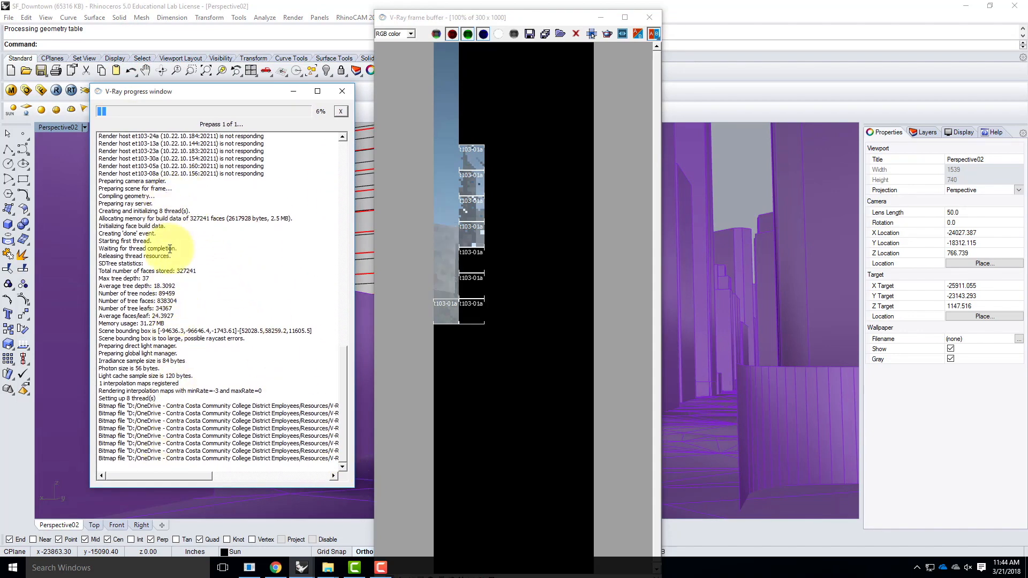
{"action": "scroll", "coordinate": [178, 298], "scroll_direction": "up", "scroll_amount": 4}
{"action": "scroll", "coordinate": [179, 298], "scroll_direction": "up", "scroll_amount": 10}
{"action": "scroll", "coordinate": [185, 204], "scroll_direction": "up", "scroll_amount": 12}
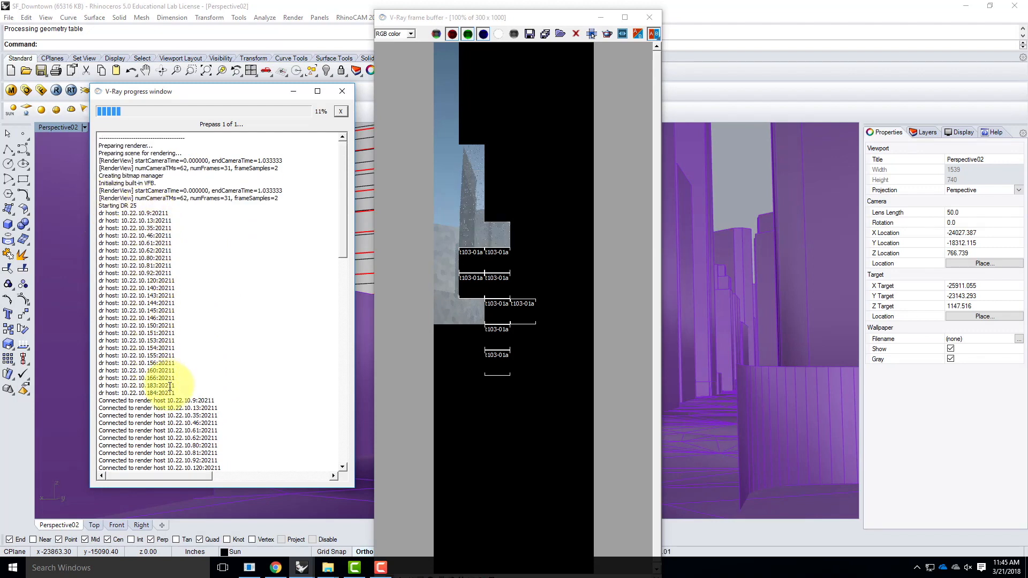
{"action": "scroll", "coordinate": [171, 385], "scroll_direction": "down", "scroll_amount": 9}
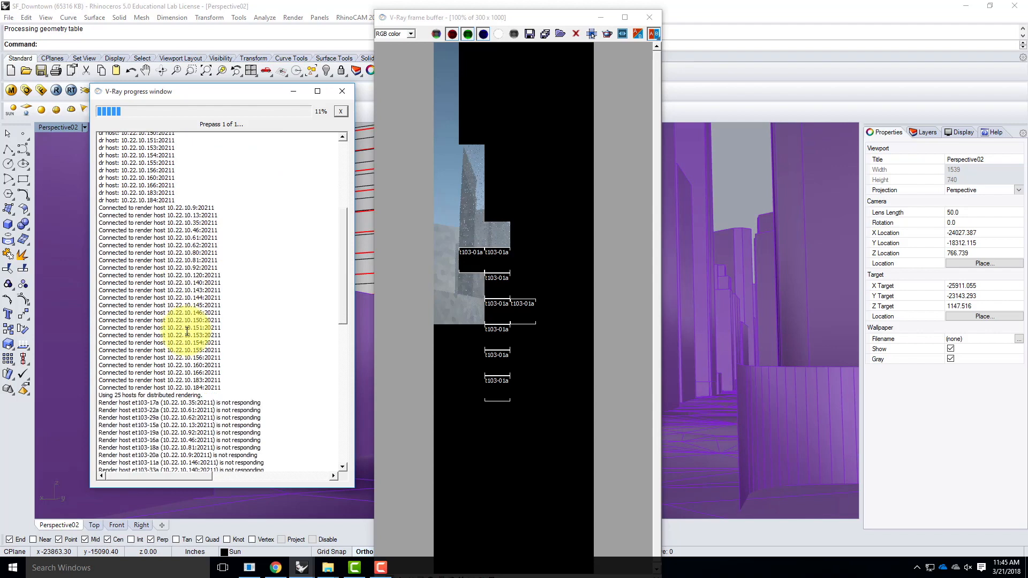
{"action": "scroll", "coordinate": [171, 342], "scroll_direction": "down", "scroll_amount": 6}
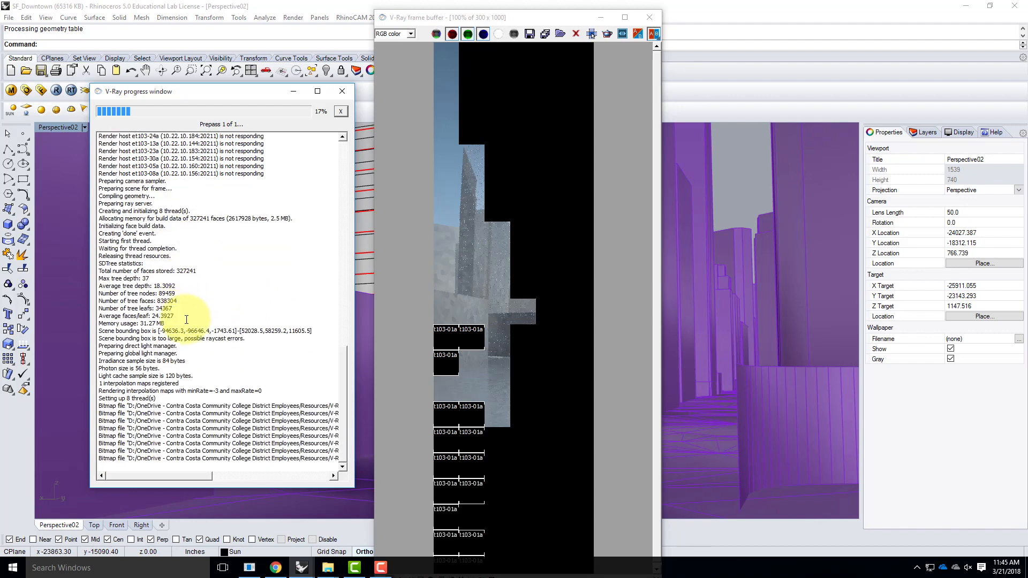
Close the frame buffer and the progress window of the running render.
{"action": "left_click", "coordinate": [456, 20]}
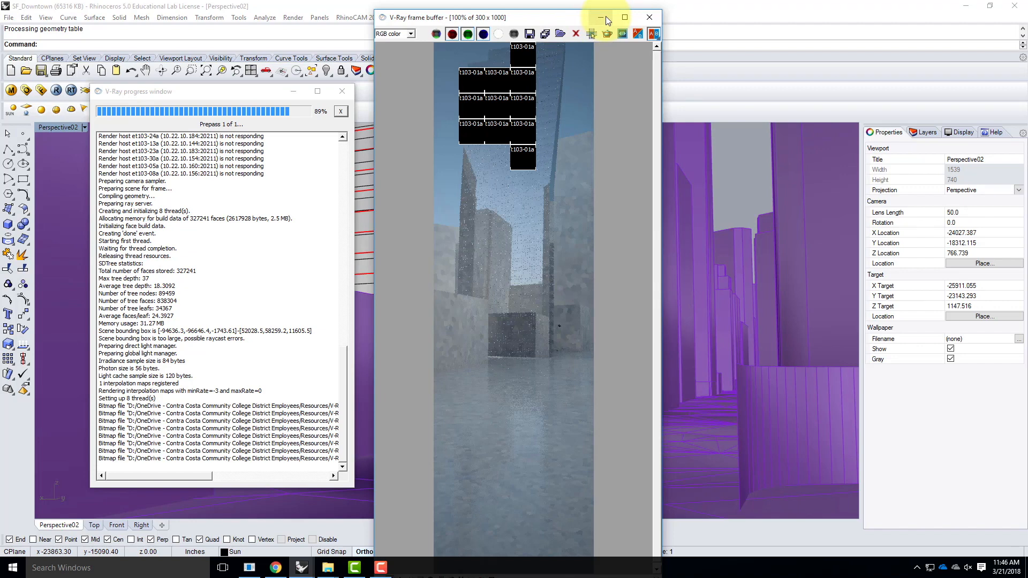
{"action": "left_click", "coordinate": [649, 17]}
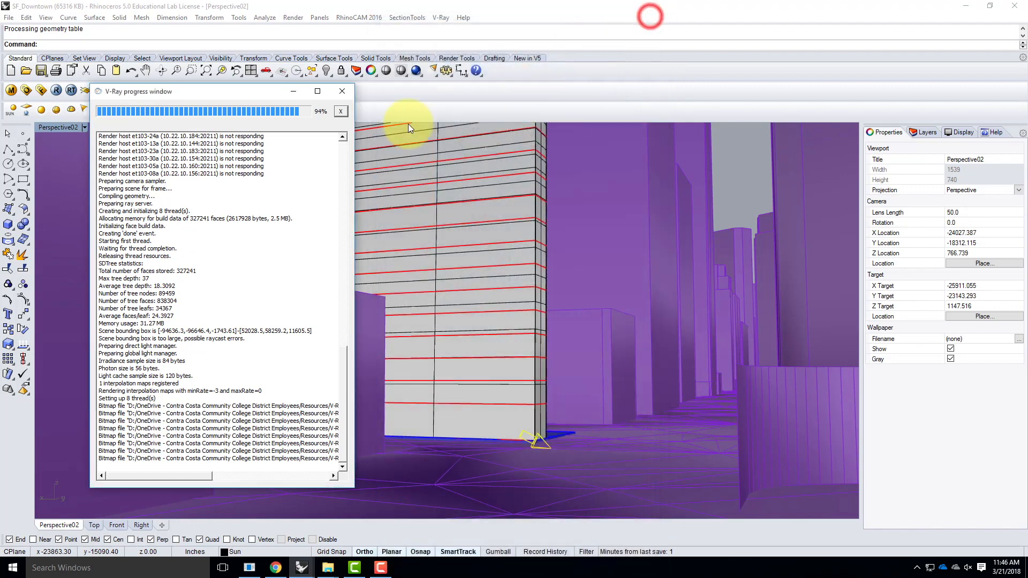
{"action": "left_click", "coordinate": [345, 92]}
Reopen the V-Ray render options and set the output height to 1600.
{"action": "left_click", "coordinate": [27, 91]}
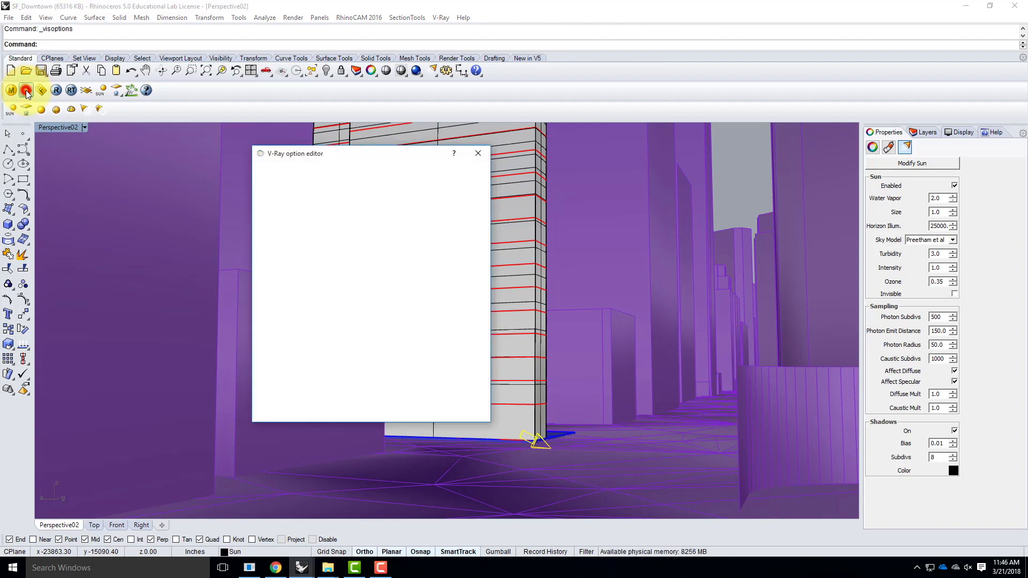
{"action": "left_click", "coordinate": [366, 206]}
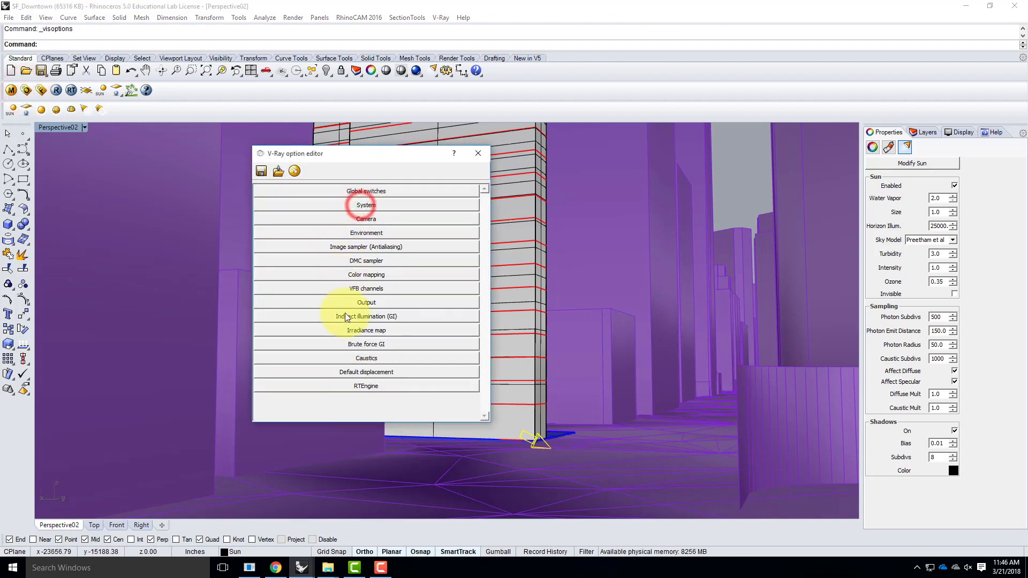
{"action": "left_click", "coordinate": [363, 303]}
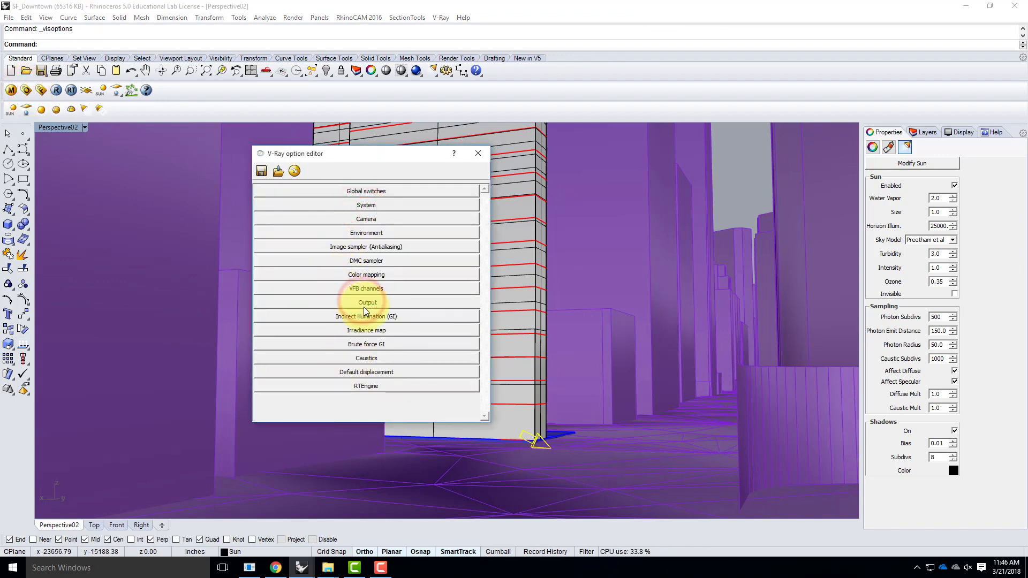
{"action": "left_click", "coordinate": [293, 354]}
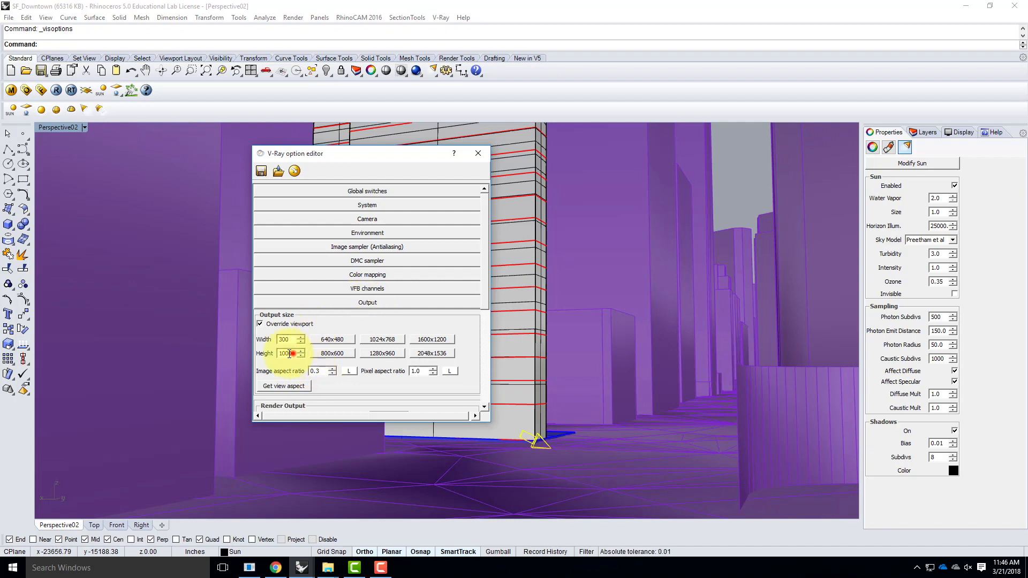
{"action": "left_click_drag", "start_coordinate": [294, 354], "coordinate": [252, 354]}
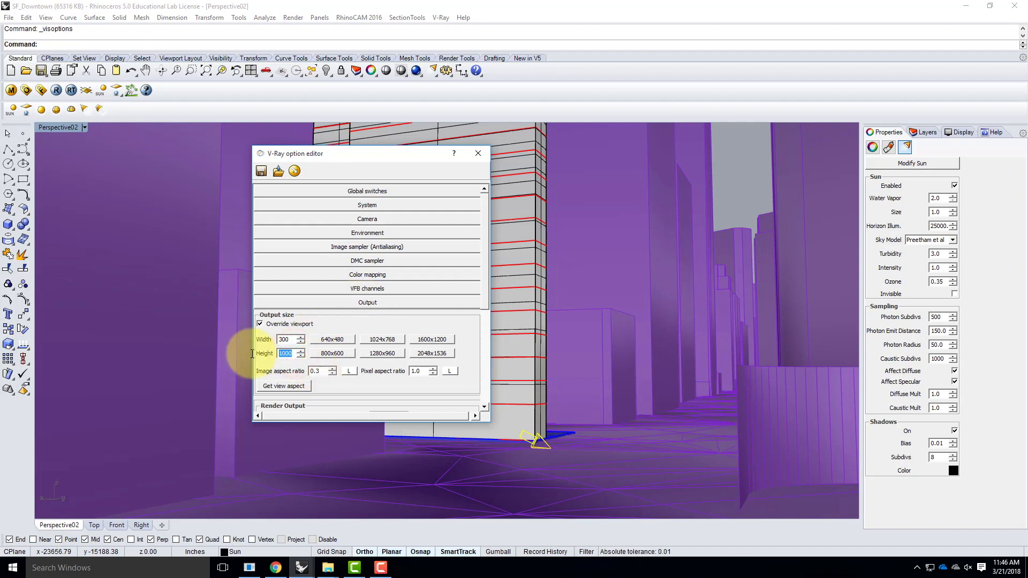
{"action": "type", "text": "1600"}
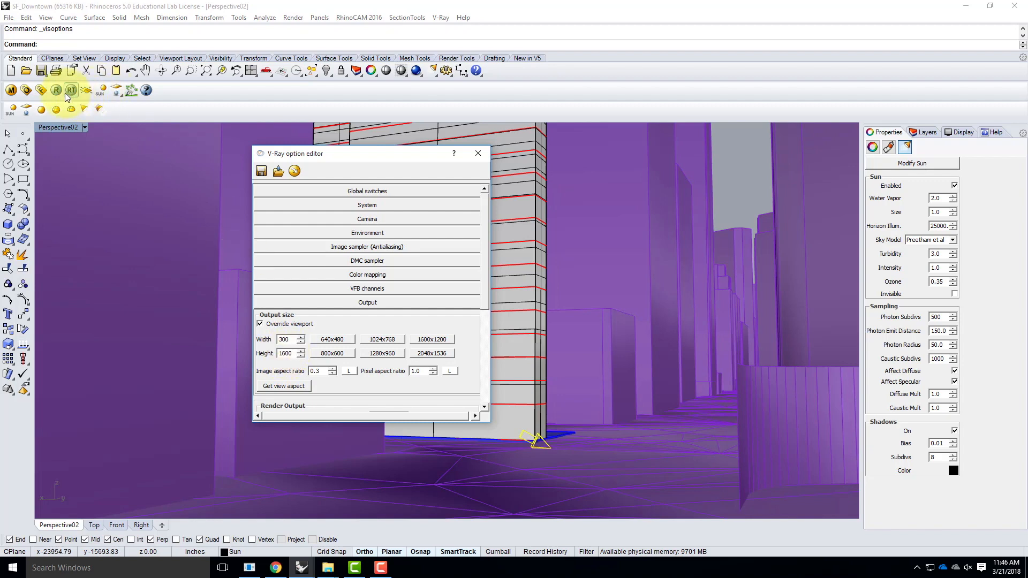
Reduce the output size to a width of 30 and a height of 160 for quick test renders.
{"action": "left_click", "coordinate": [292, 341]}
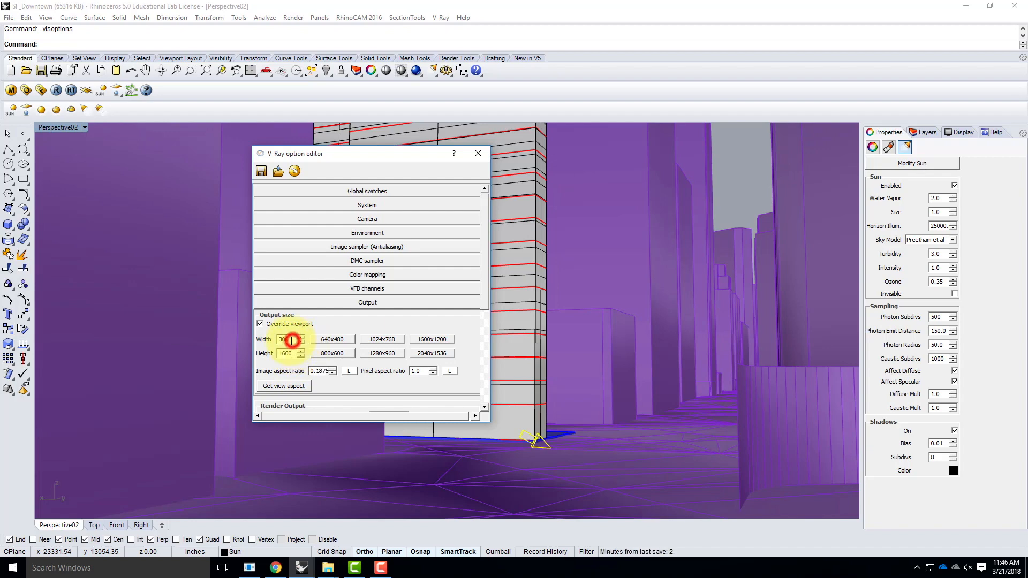
{"action": "key", "text": "BackSpace"}
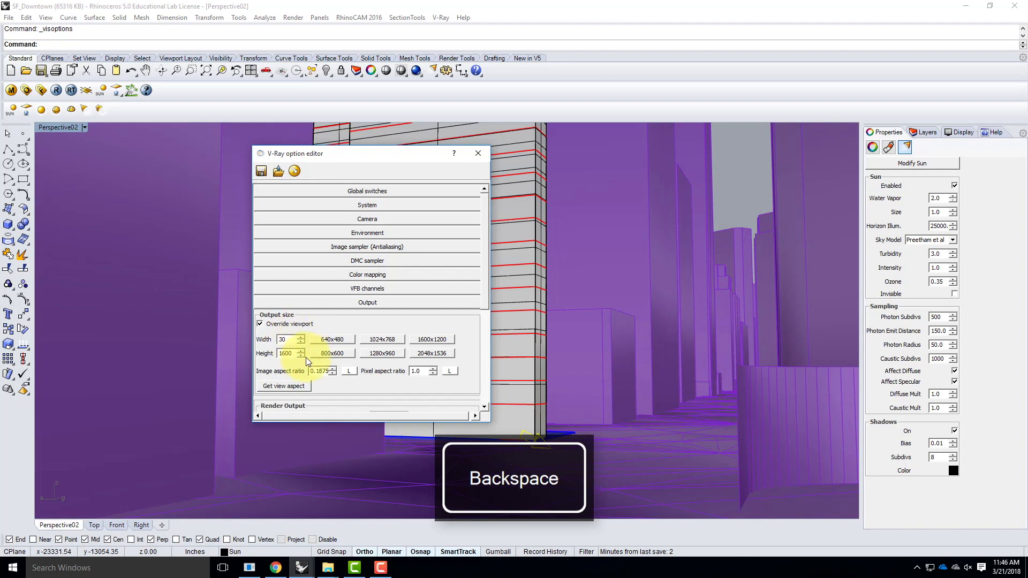
{"action": "left_click", "coordinate": [292, 353]}
{"action": "key", "text": "BackSpace"}
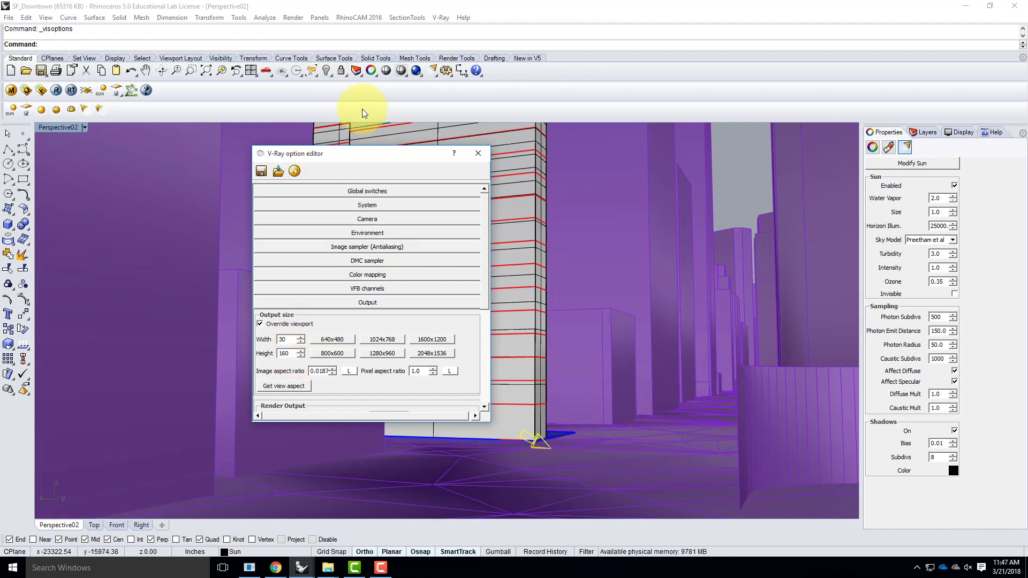
Render the small test image and inspect it at higher magnification in an enlarged frame buffer.
{"action": "left_click", "coordinate": [57, 90]}
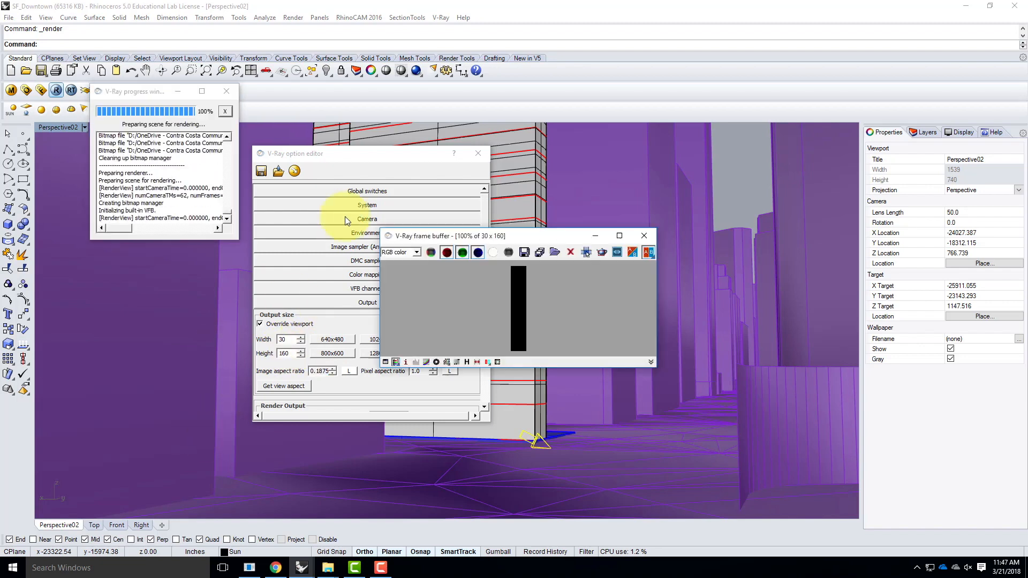
{"action": "left_click_drag", "start_coordinate": [519, 241], "coordinate": [490, 101]}
{"action": "left_click_drag", "start_coordinate": [625, 223], "coordinate": [810, 491]}
{"action": "scroll", "coordinate": [648, 313], "scroll_direction": "up", "scroll_amount": 2}
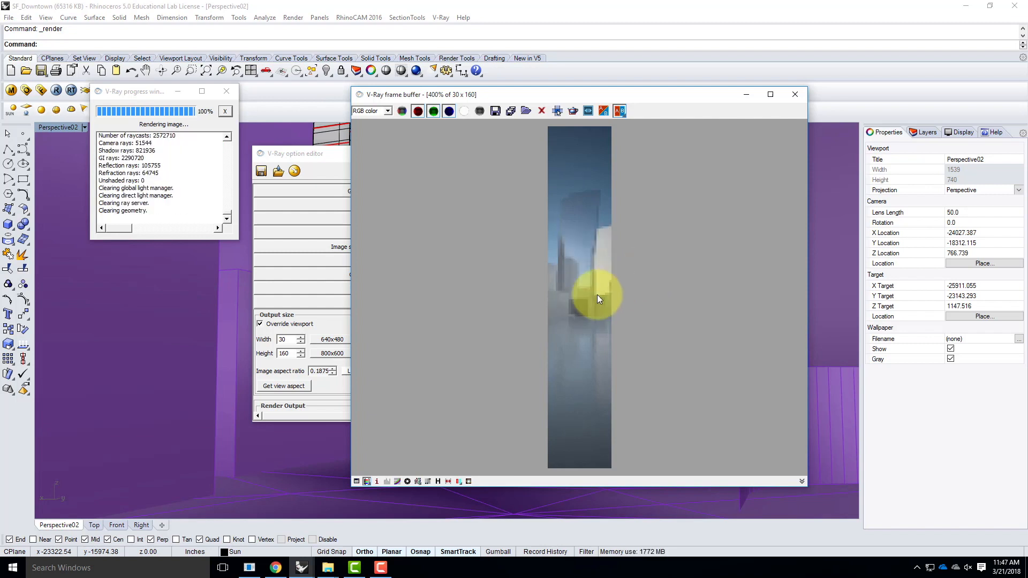
{"action": "scroll", "coordinate": [589, 259], "scroll_direction": "up", "scroll_amount": 1}
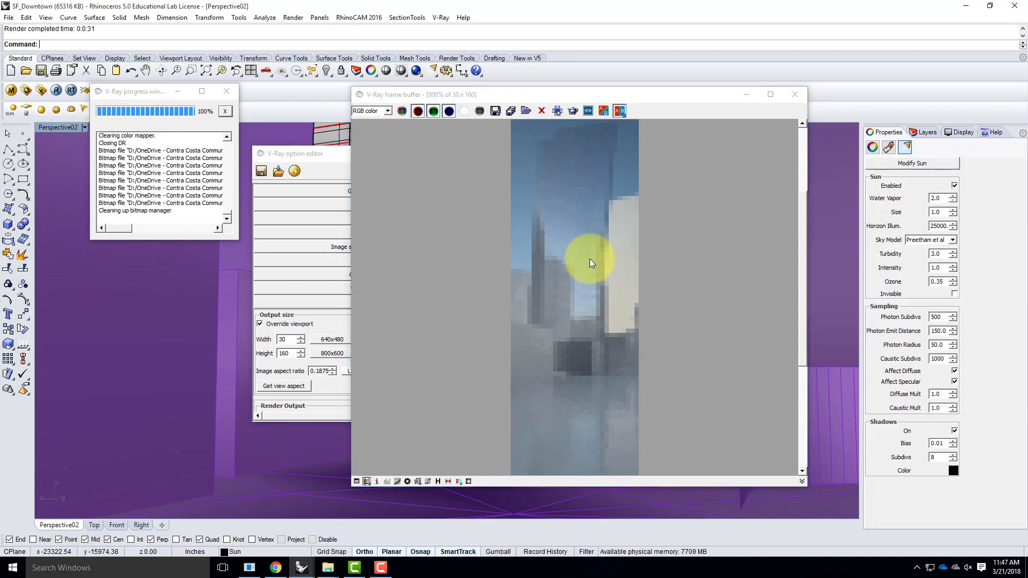
{"action": "scroll", "coordinate": [589, 259], "scroll_direction": "down", "scroll_amount": 1}
{"action": "scroll", "coordinate": [532, 297], "scroll_direction": "down", "scroll_amount": 1}
{"action": "scroll", "coordinate": [577, 284], "scroll_direction": "up", "scroll_amount": 1}
{"action": "scroll", "coordinate": [576, 284], "scroll_direction": "down", "scroll_amount": 1}
{"action": "scroll", "coordinate": [577, 291], "scroll_direction": "up", "scroll_amount": 1}
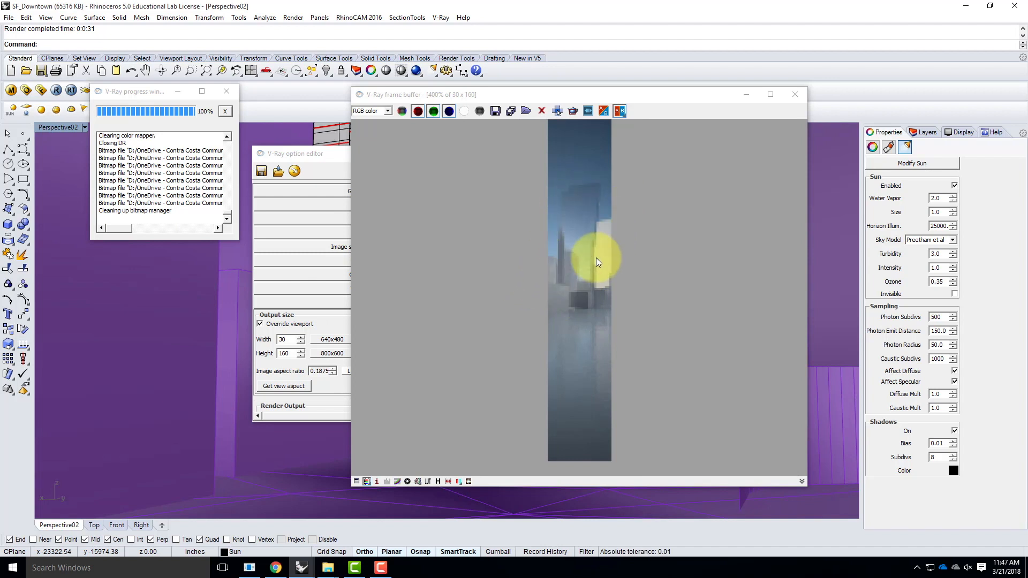
Set the physical camera's shutter speed to 25 and render another test image to compare the exposure.
{"action": "left_click", "coordinate": [298, 152]}
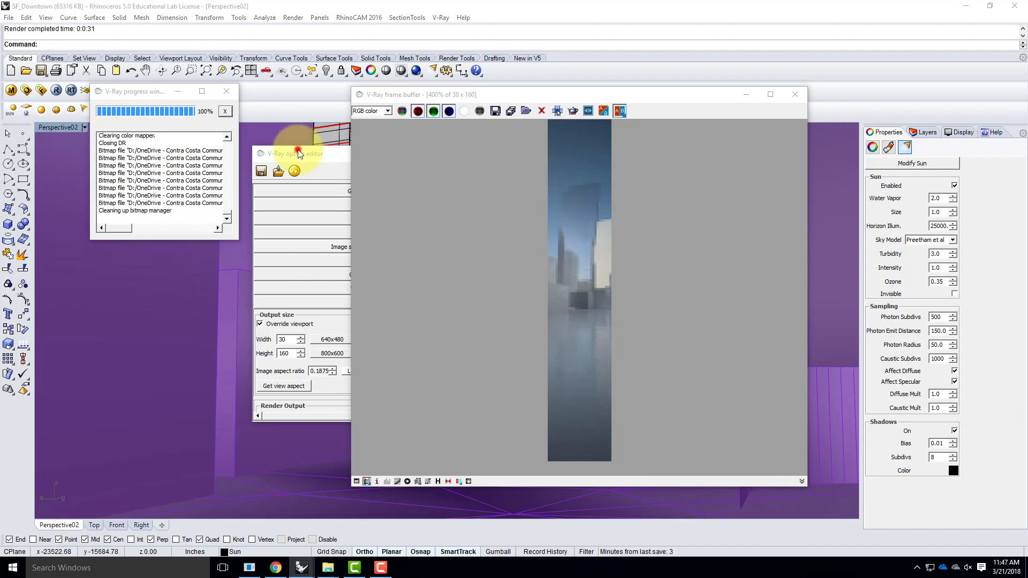
{"action": "left_click", "coordinate": [360, 302]}
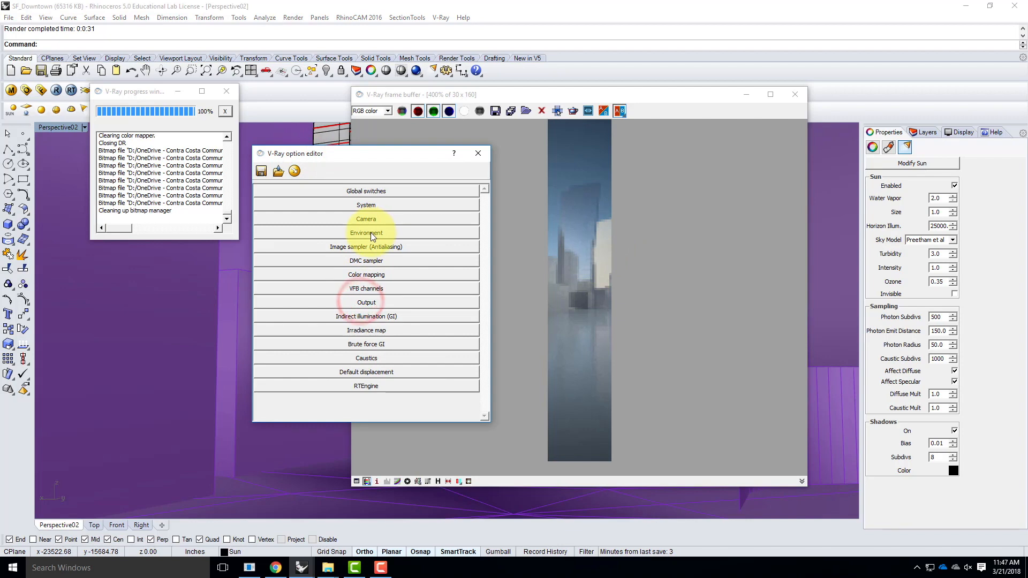
{"action": "left_click", "coordinate": [375, 220]}
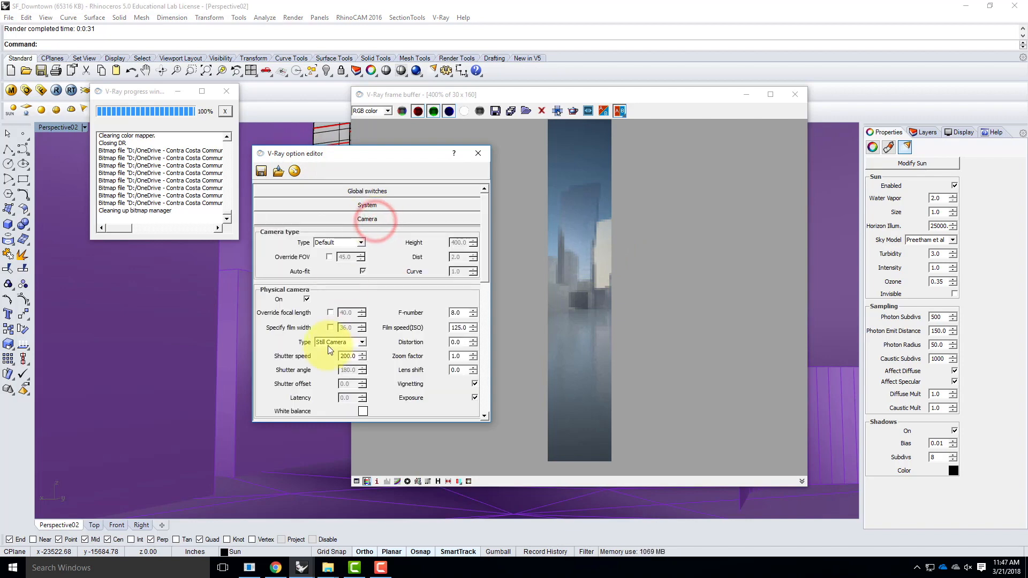
{"action": "left_click", "coordinate": [354, 357]}
{"action": "left_click_drag", "start_coordinate": [341, 356], "coordinate": [377, 355]}
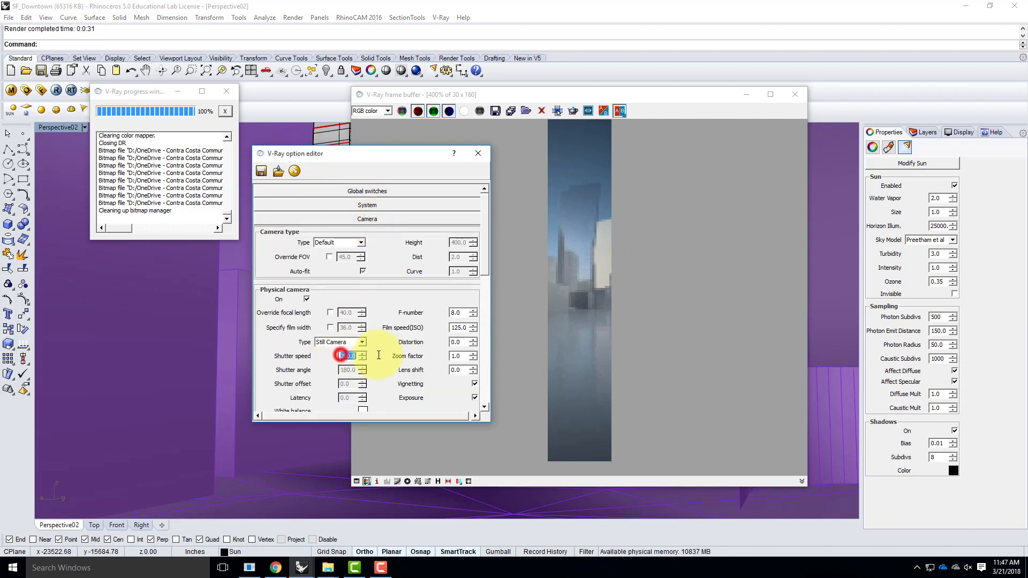
{"action": "type", "text": "25"}
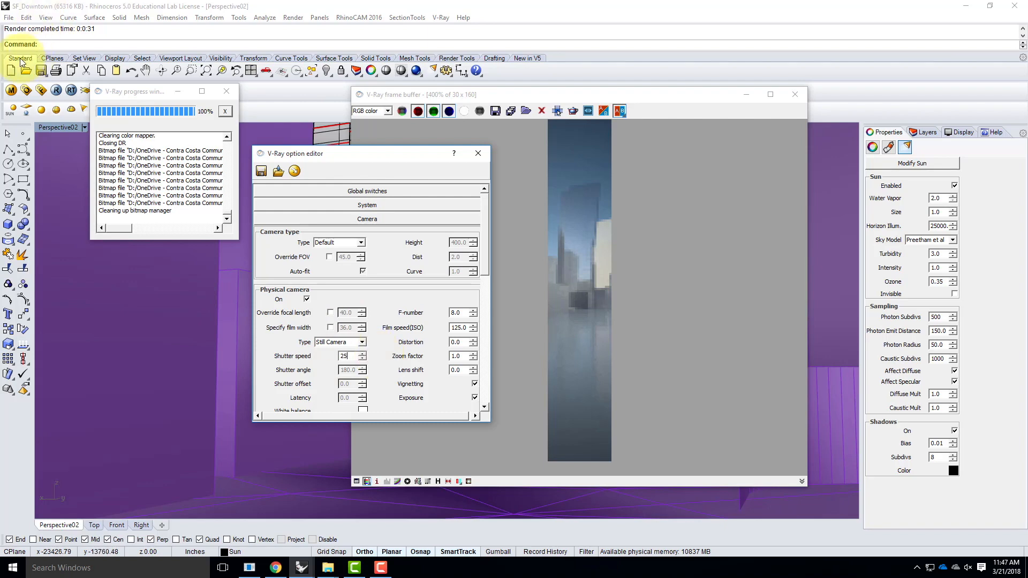
{"action": "left_click", "coordinate": [57, 90]}
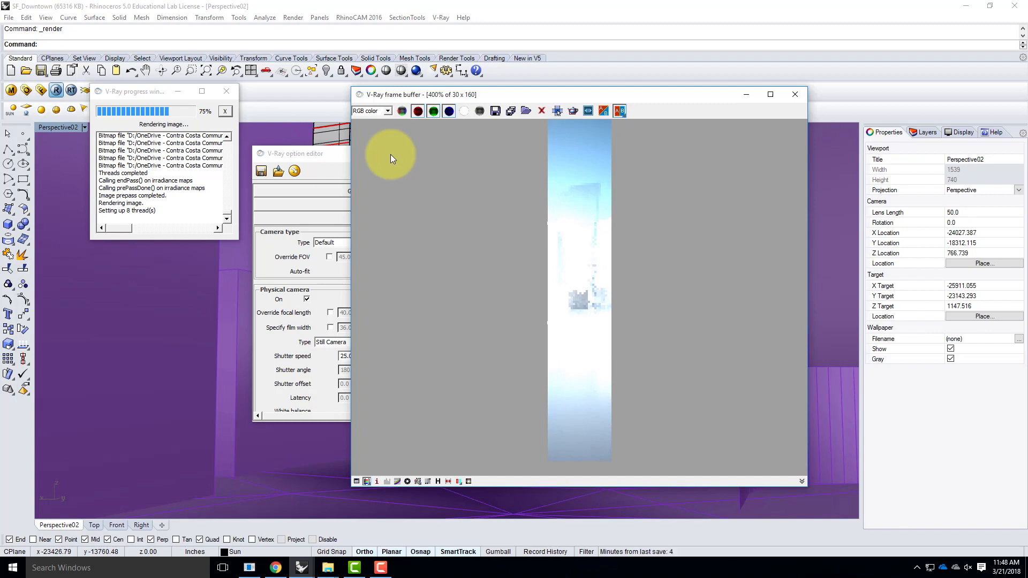
Set the physical camera's shutter speed to 200.
{"action": "left_click", "coordinate": [325, 277]}
{"action": "double_click", "coordinate": [349, 356]}
{"action": "type", "text": "200"}
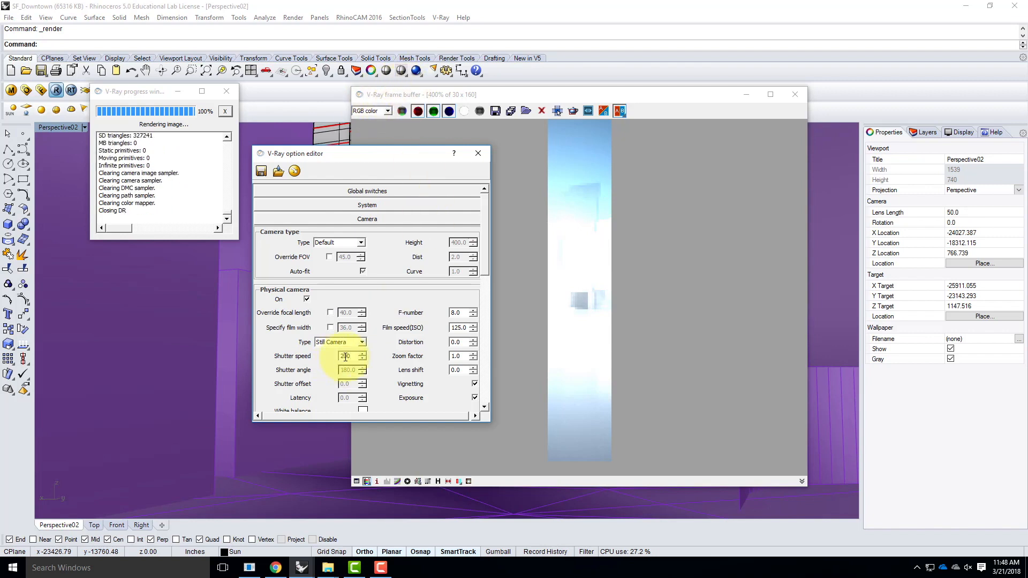
{"action": "mouse_move", "coordinate": [344, 355]}
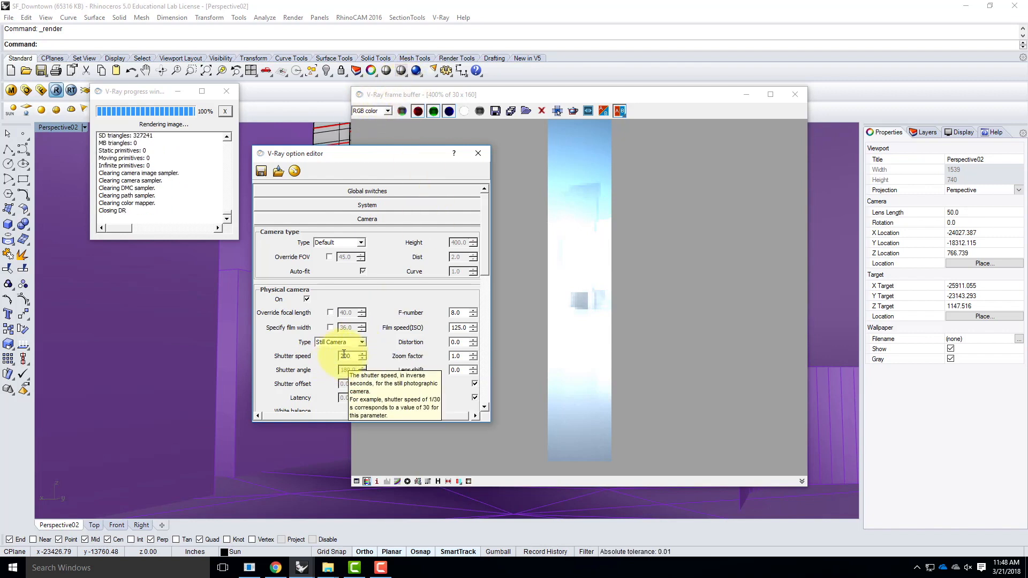
{"action": "left_click", "coordinate": [344, 355]}
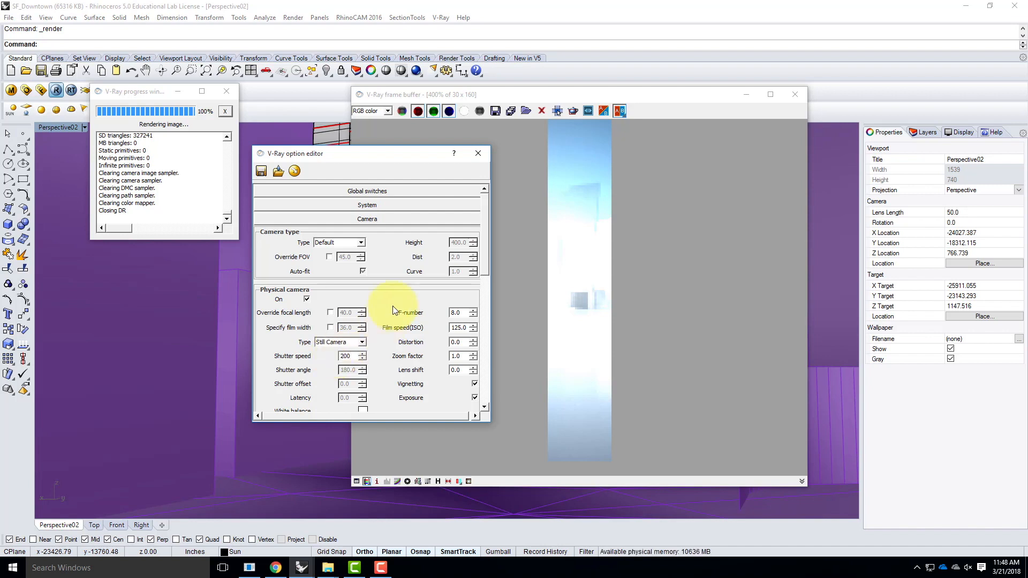
Set the render output size to a width of 300 and a height of 1600.
{"action": "mouse_move", "coordinate": [346, 358]}
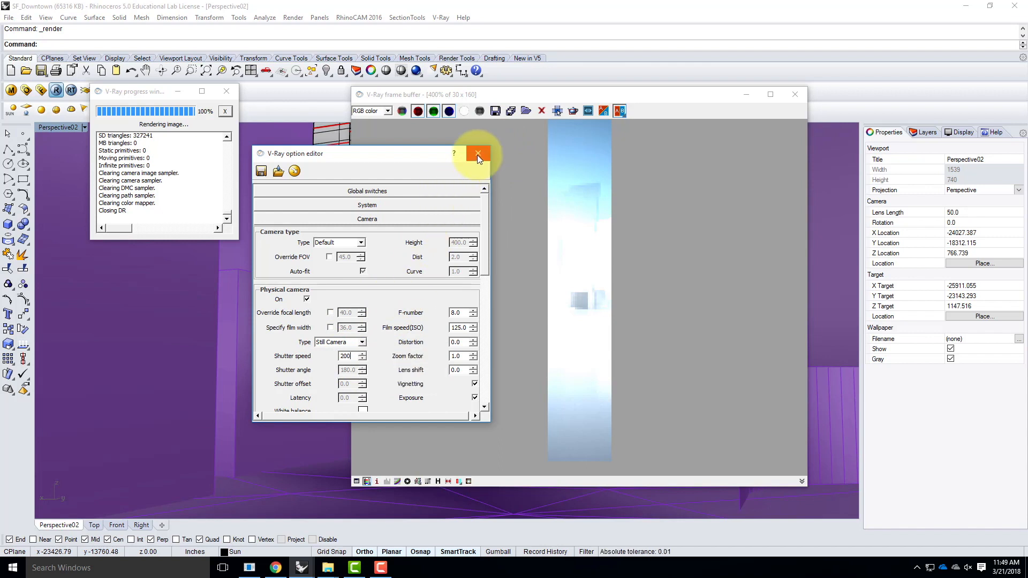
{"action": "left_click", "coordinate": [398, 218]}
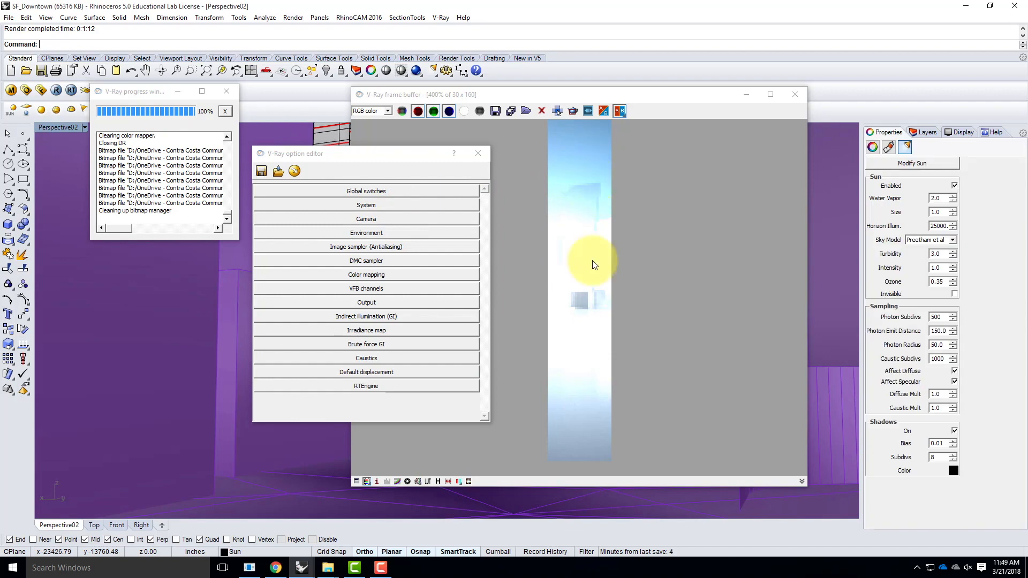
{"action": "left_click", "coordinate": [376, 303]}
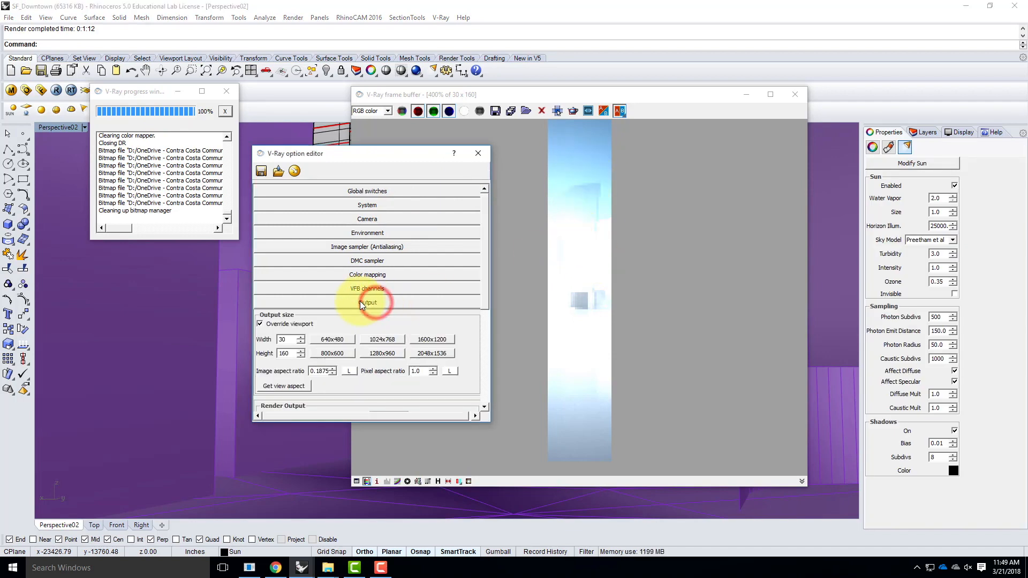
{"action": "left_click", "coordinate": [288, 354]}
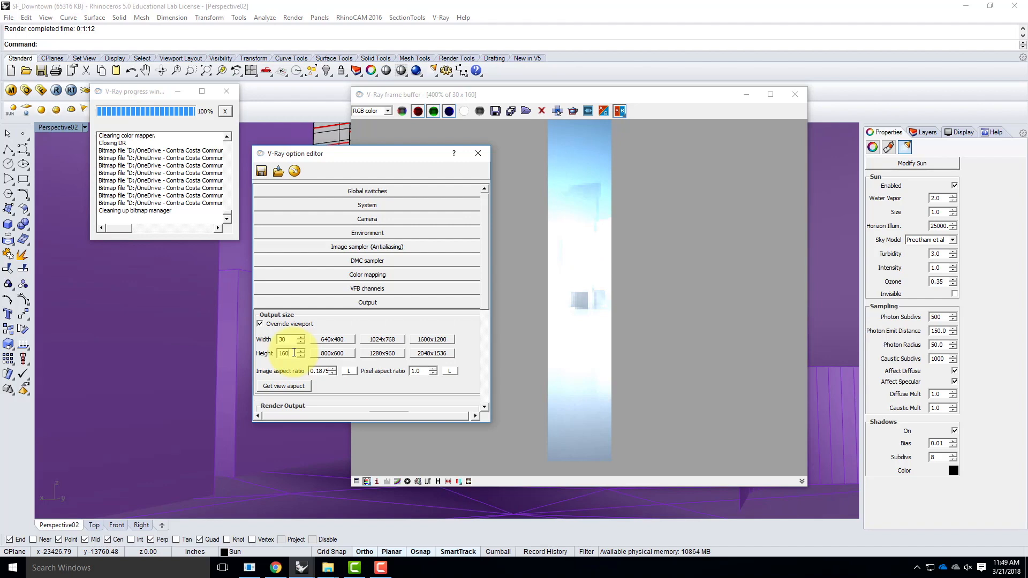
{"action": "type", "text": "0"}
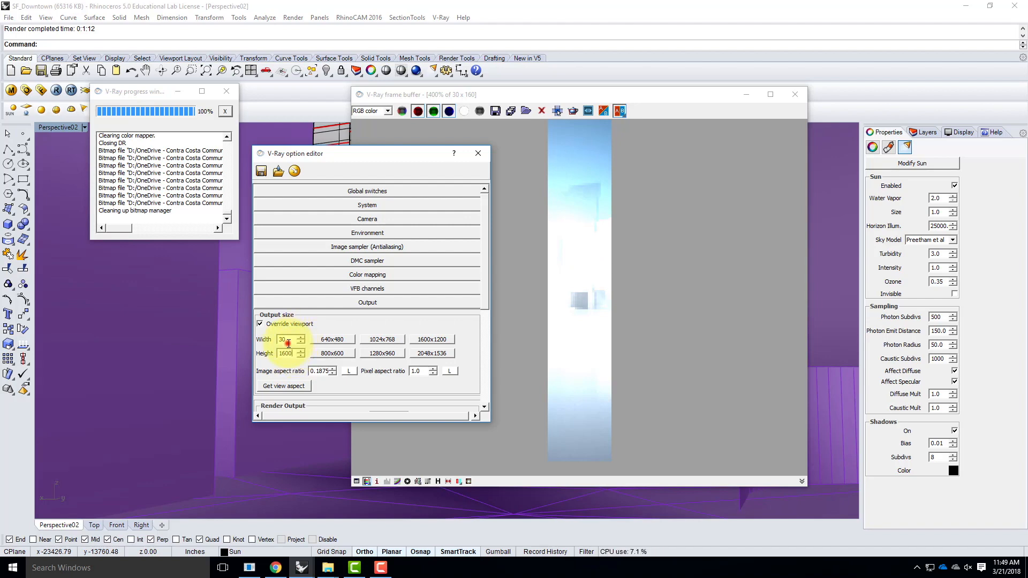
{"action": "left_click", "coordinate": [290, 344]}
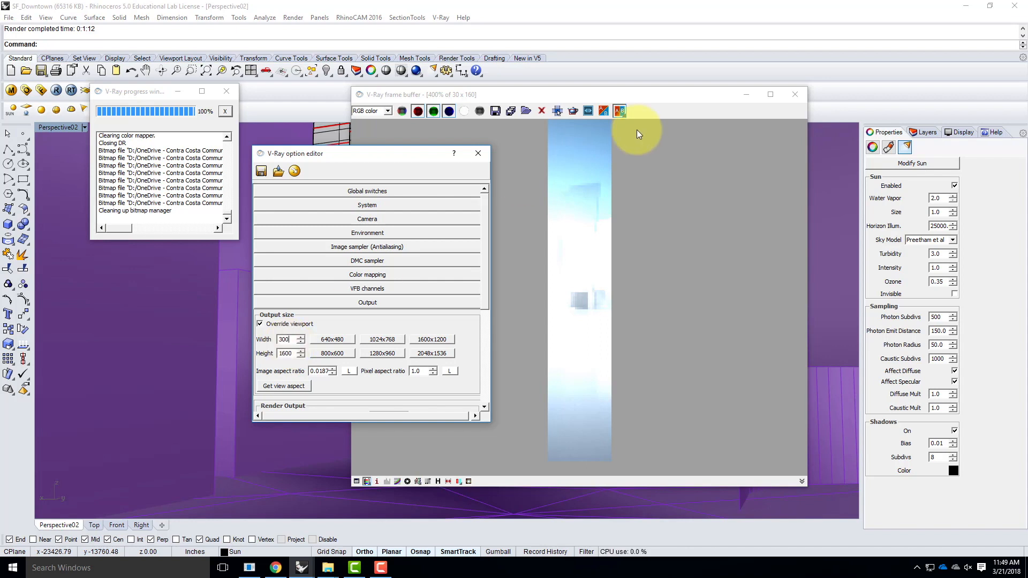
{"action": "left_click", "coordinate": [289, 340]}
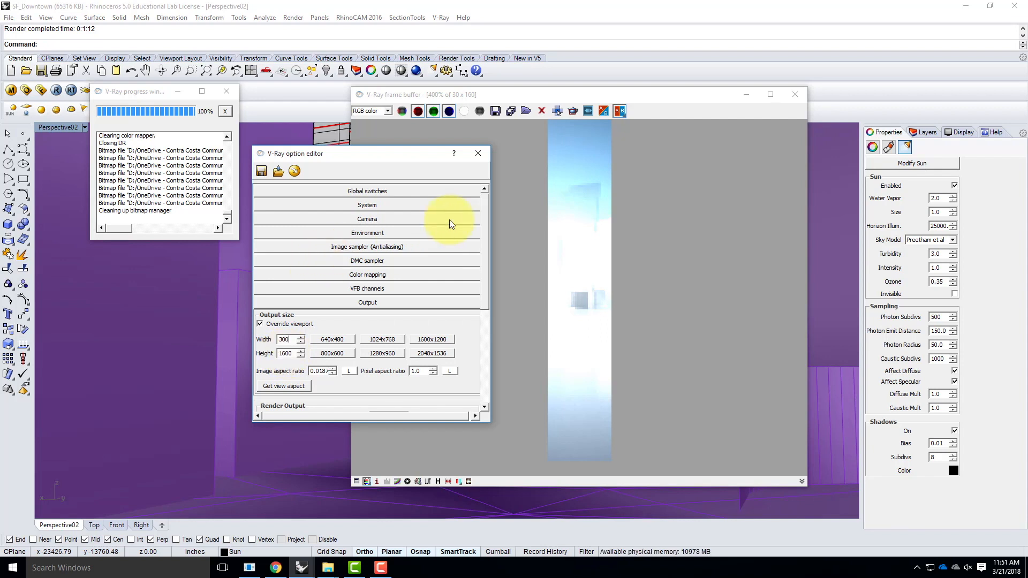
Close the V-Ray option editor, the frame buffer and the render progress window.
{"action": "left_click", "coordinate": [478, 154]}
{"action": "left_click", "coordinate": [793, 95]}
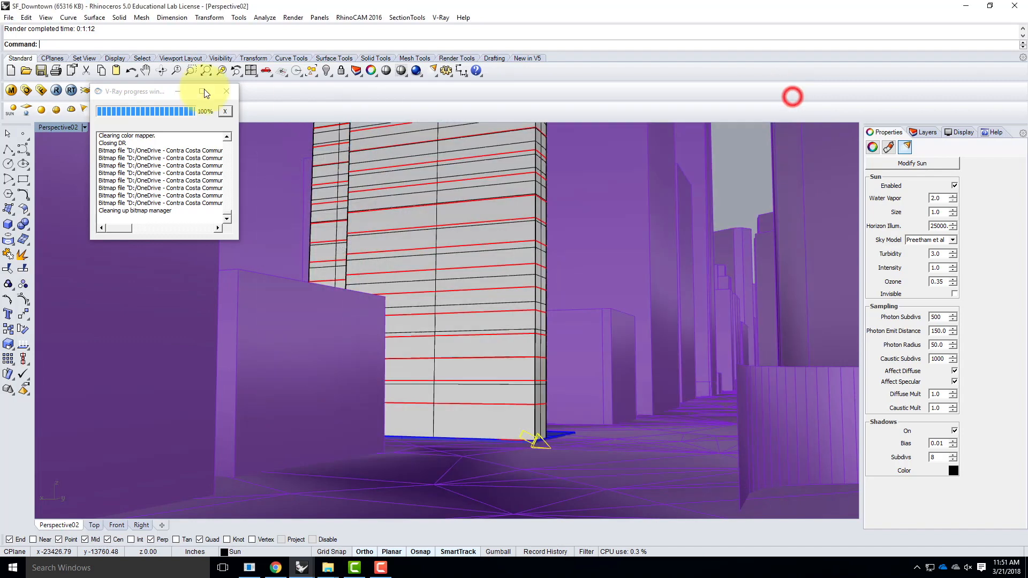
{"action": "left_click", "coordinate": [233, 93]}
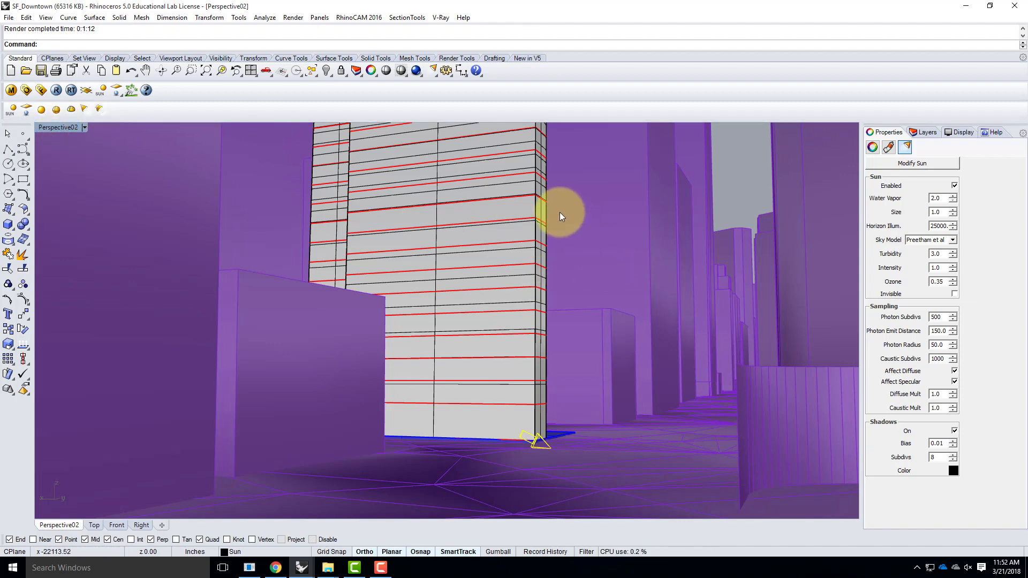
Hide the SF Model layer to view the skyscraper and its site alone, and turn the layer back on.
{"action": "right_click_drag", "start_coordinate": [577, 197], "coordinate": [568, 351]}
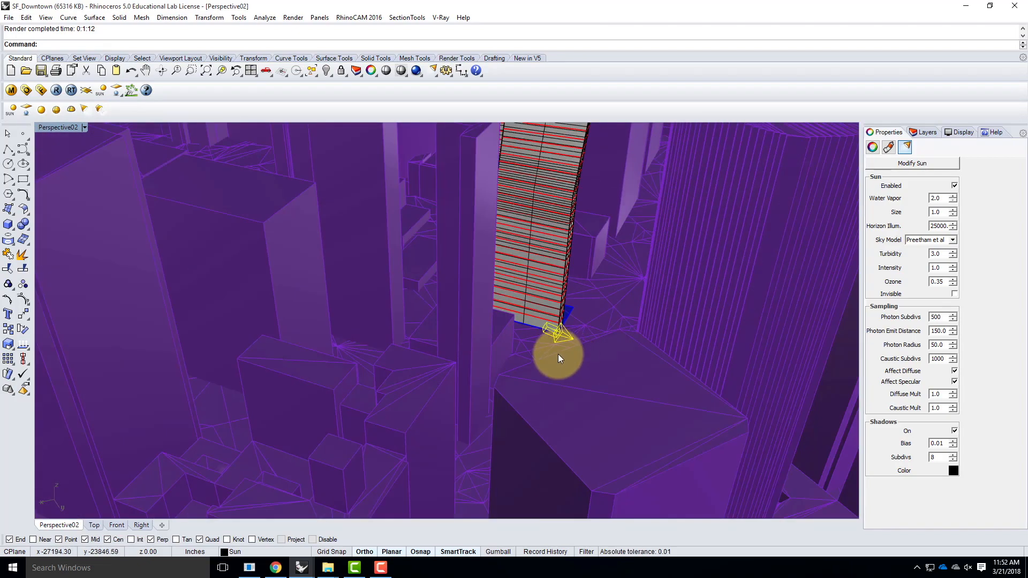
{"action": "scroll", "coordinate": [558, 355], "scroll_direction": "down", "scroll_amount": 3}
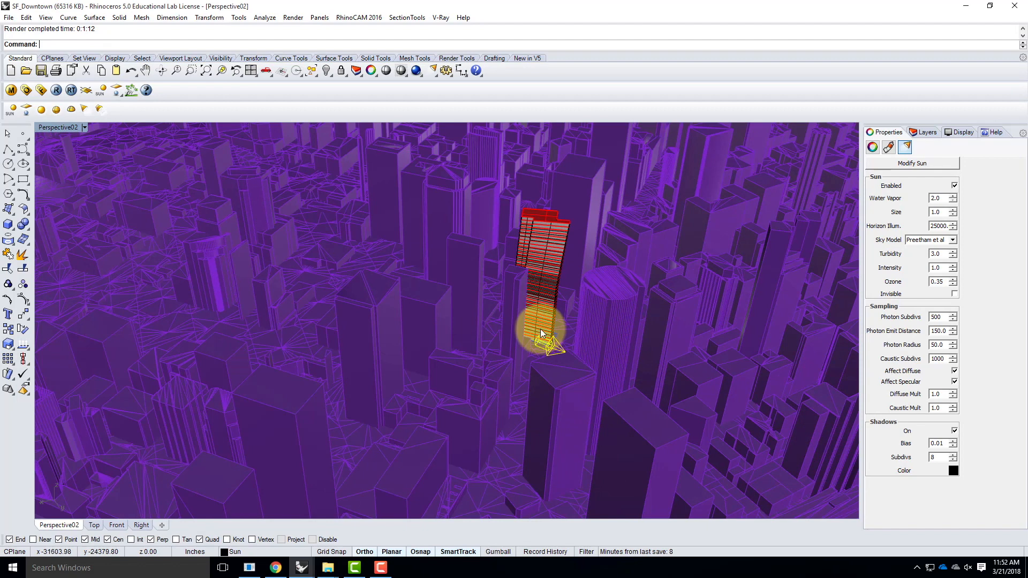
{"action": "left_click", "coordinate": [927, 133]}
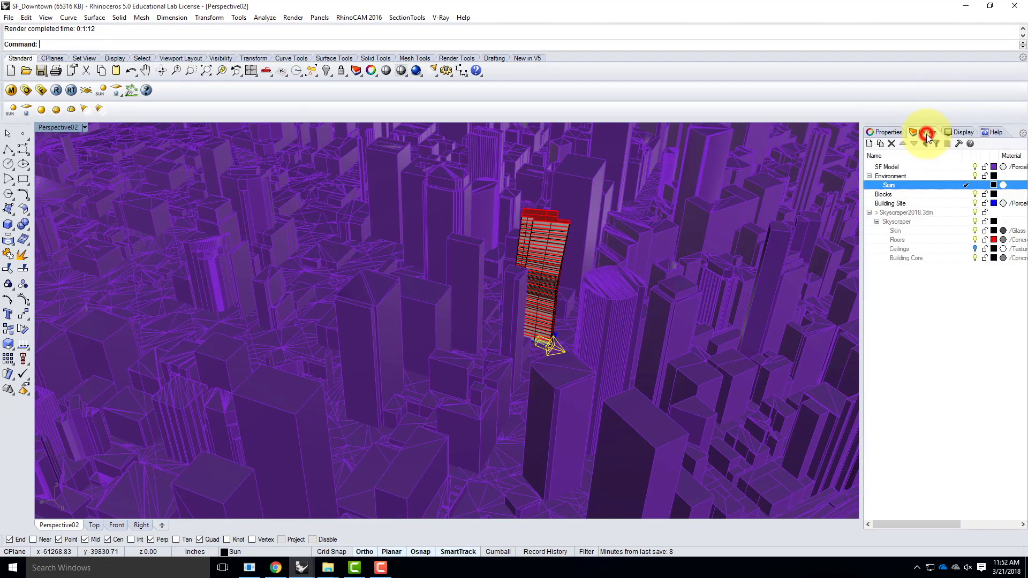
{"action": "left_click", "coordinate": [974, 167]}
{"action": "scroll", "coordinate": [535, 292], "scroll_direction": "down", "scroll_amount": 5}
{"action": "scroll", "coordinate": [455, 284], "scroll_direction": "up", "scroll_amount": 5}
{"action": "scroll", "coordinate": [437, 278], "scroll_direction": "up", "scroll_amount": 2}
{"action": "scroll", "coordinate": [436, 278], "scroll_direction": "down", "scroll_amount": 4}
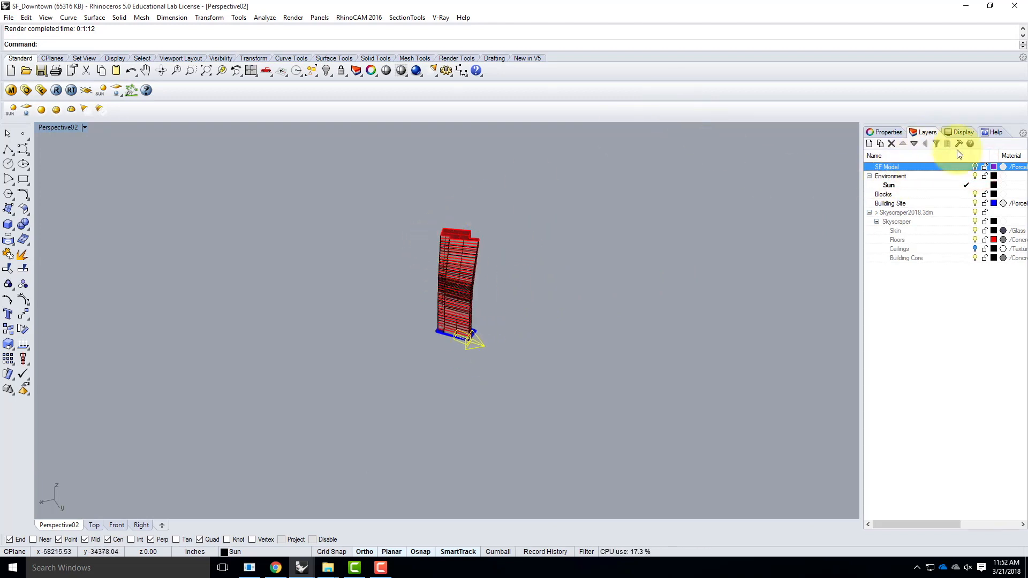
{"action": "left_click", "coordinate": [975, 167]}
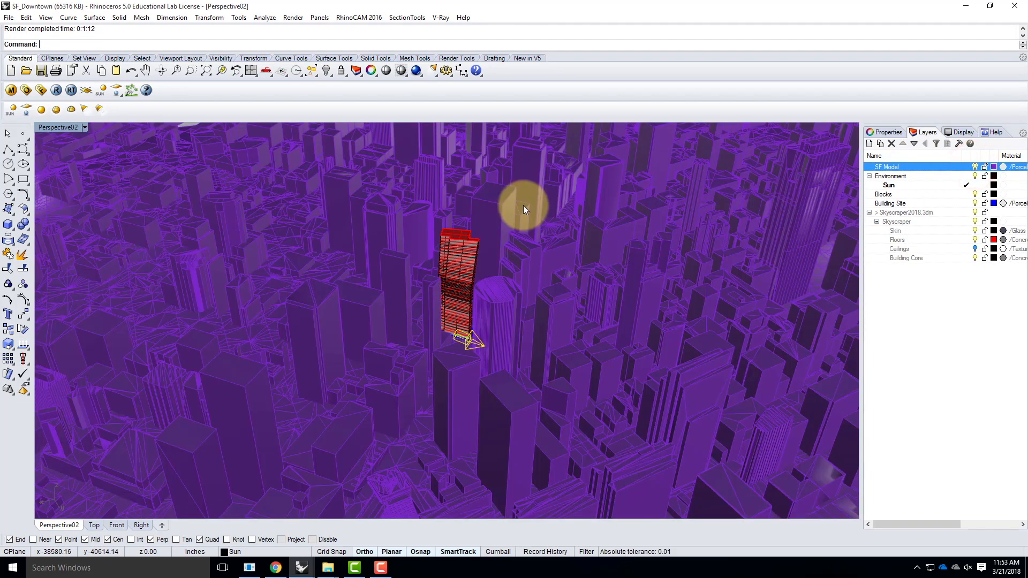
Check individual city block meshes and select all objects on the SF Model layer.
{"action": "left_click", "coordinate": [524, 206]}
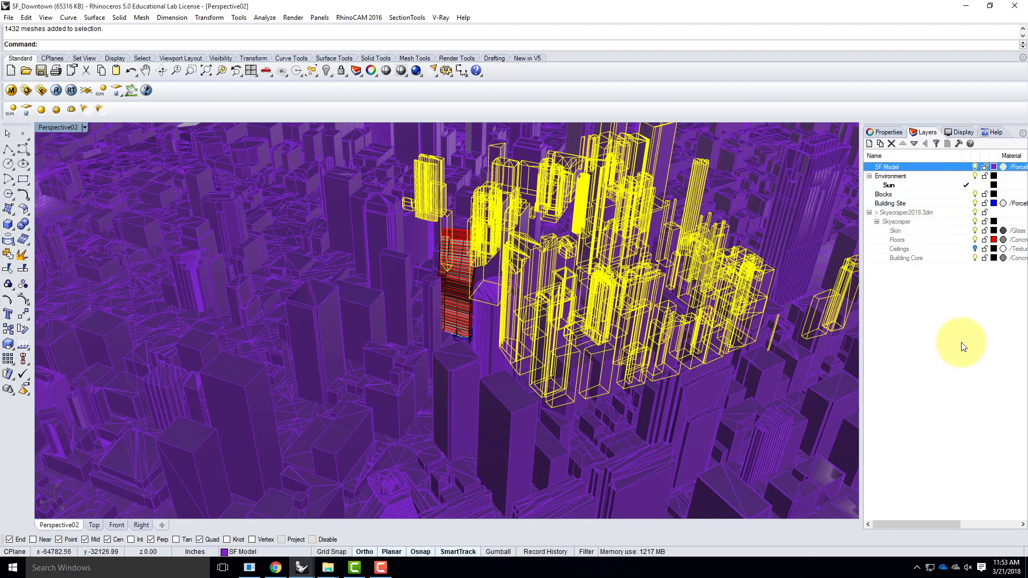
{"action": "left_click", "coordinate": [755, 216]}
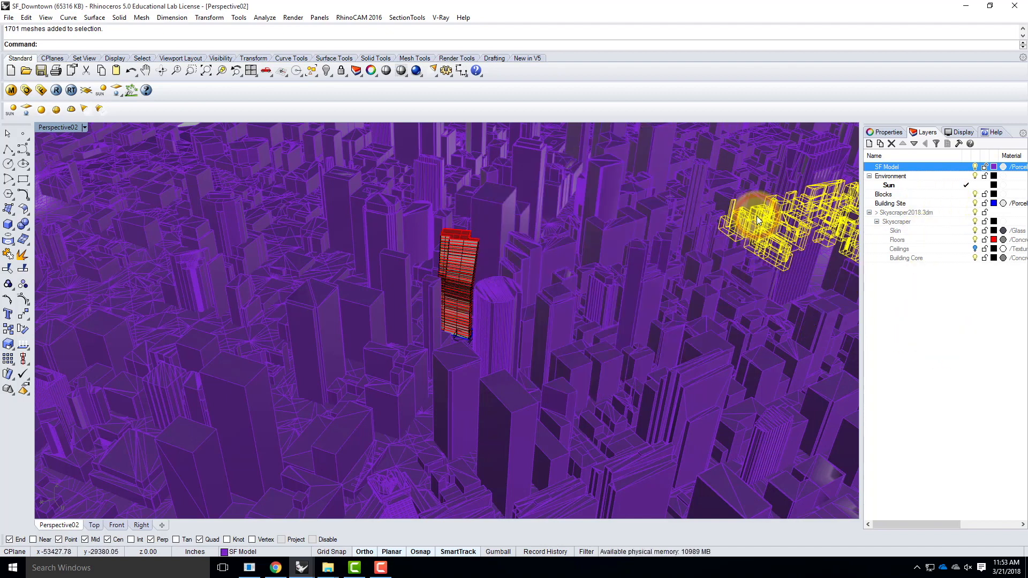
{"action": "left_click", "coordinate": [899, 168]}
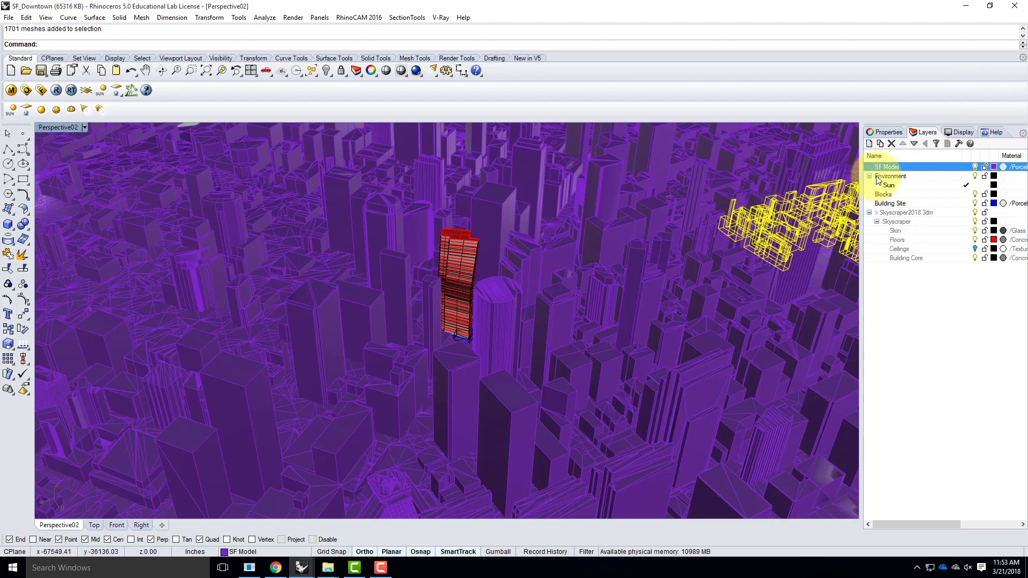
{"action": "right_click", "coordinate": [901, 172]}
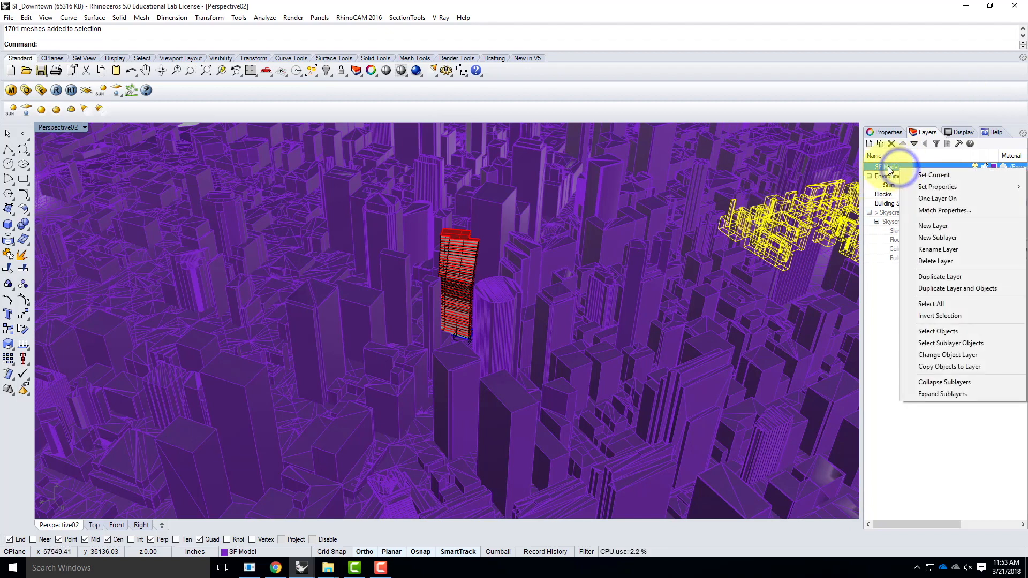
{"action": "left_click", "coordinate": [943, 332]}
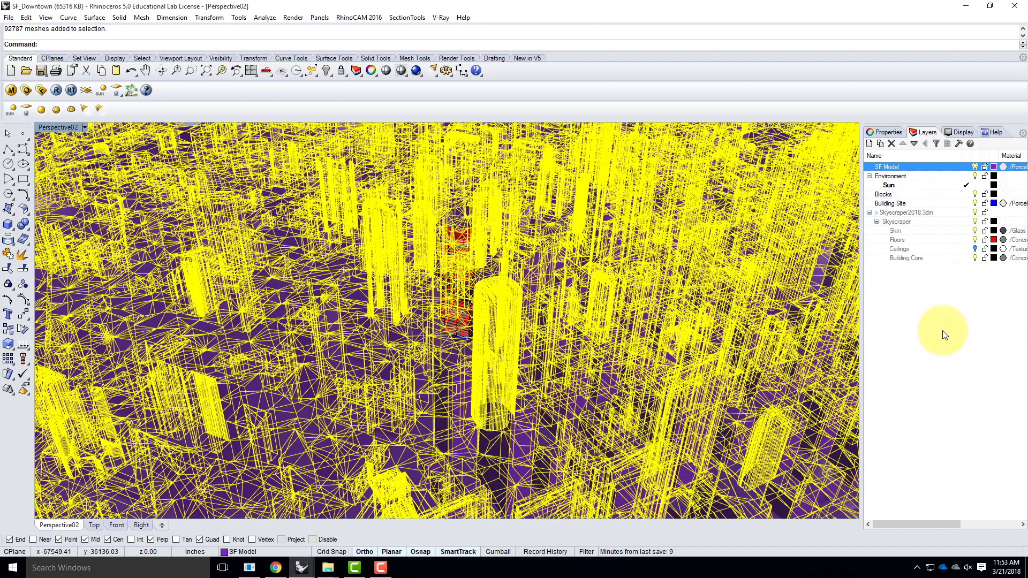
Start exporting the selected city meshes as a V-Ray mesh and browse to the Live - A136 Exercises > Ex215 folder on the college OneDrive.
{"action": "left_click", "coordinate": [130, 91]}
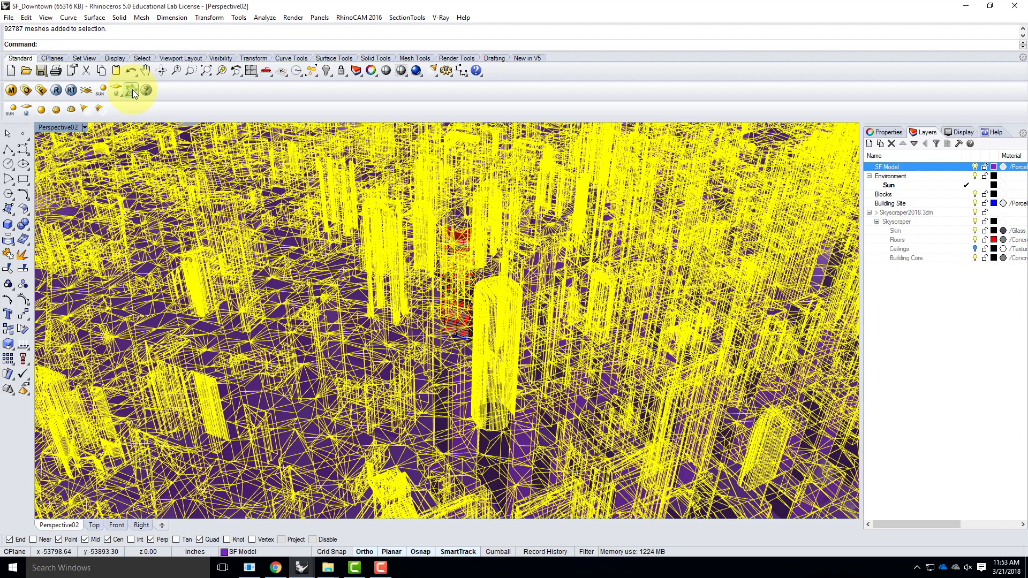
{"action": "right_click", "coordinate": [133, 89]}
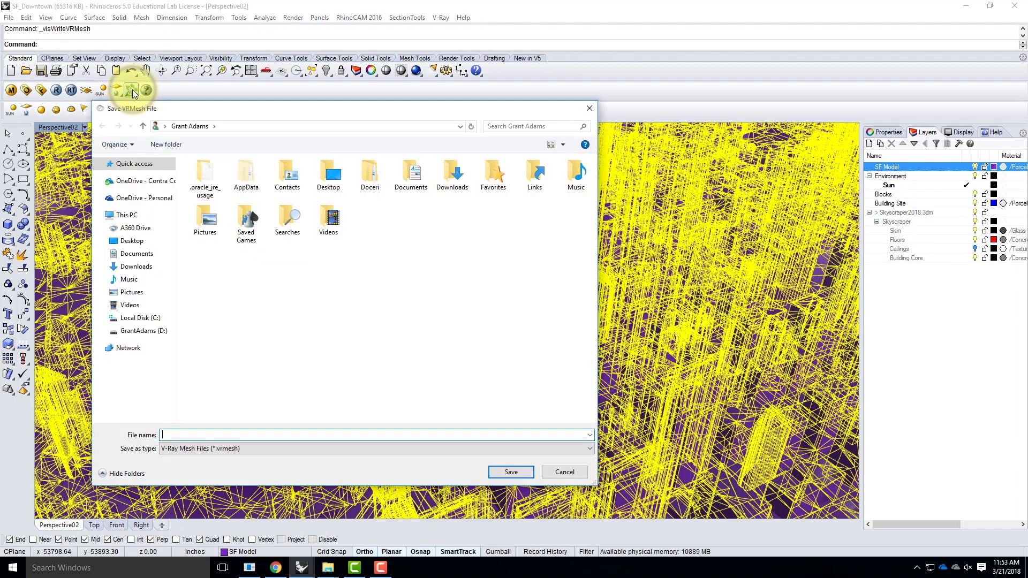
{"action": "left_click_drag", "start_coordinate": [197, 105], "coordinate": [263, 116]}
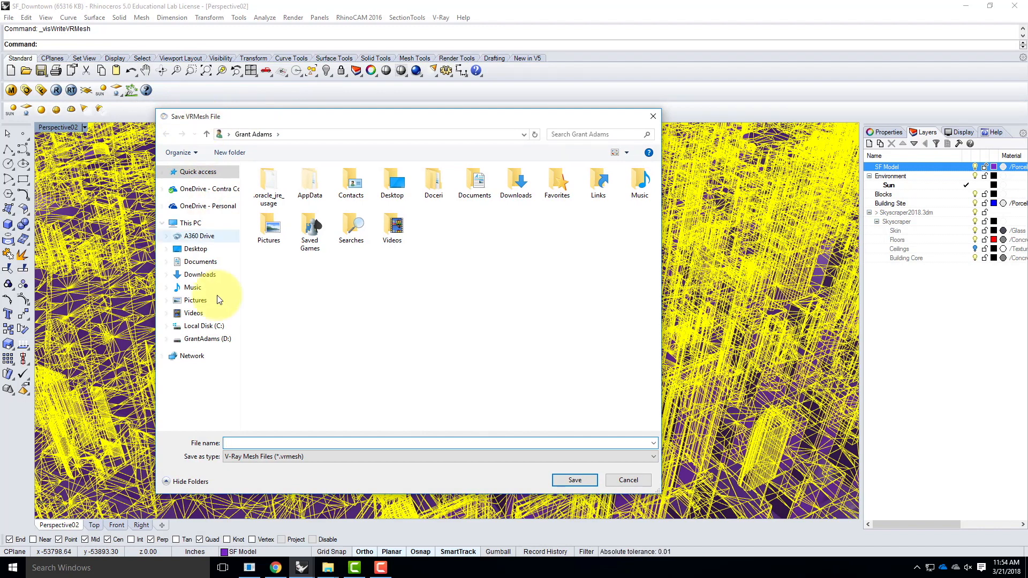
{"action": "left_click", "coordinate": [199, 191]}
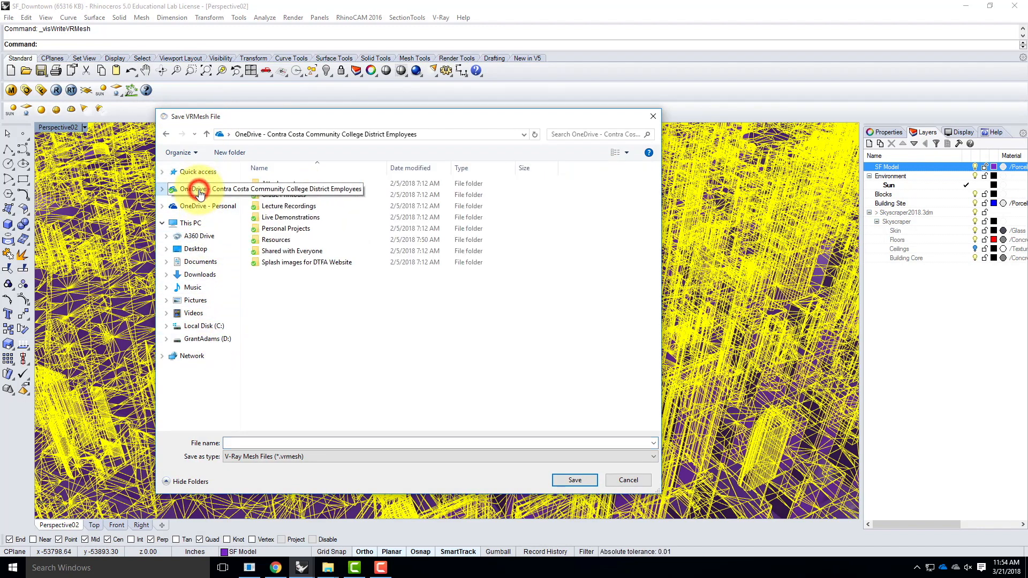
{"action": "double_click", "coordinate": [281, 216]}
{"action": "double_click", "coordinate": [277, 195]}
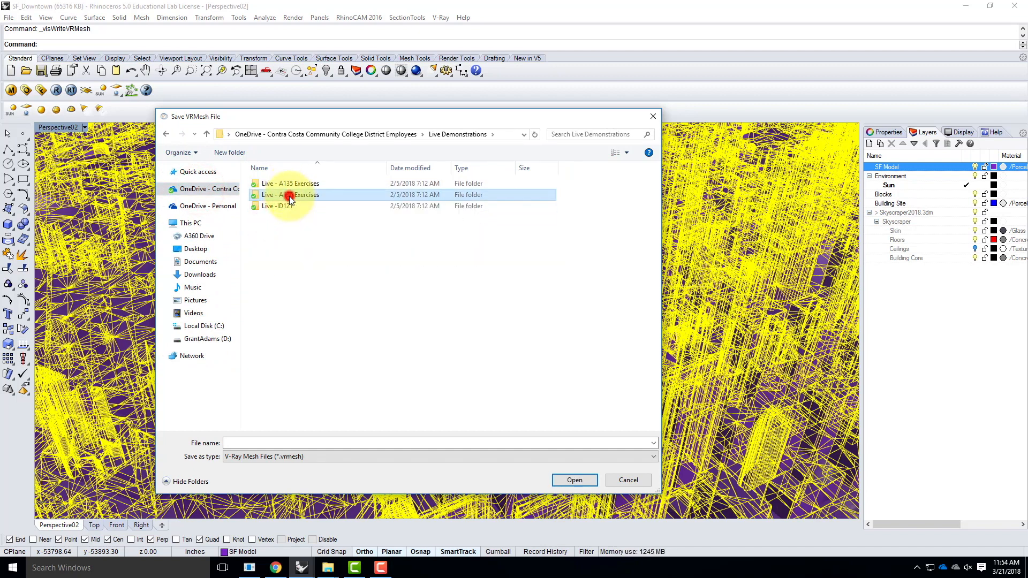
{"action": "double_click", "coordinate": [269, 351]}
Name the V-Ray mesh file SFCityModel-VRMesh and save it in the Ex215 folder.
{"action": "left_click", "coordinate": [250, 444]}
{"action": "type", "text": "SF"}
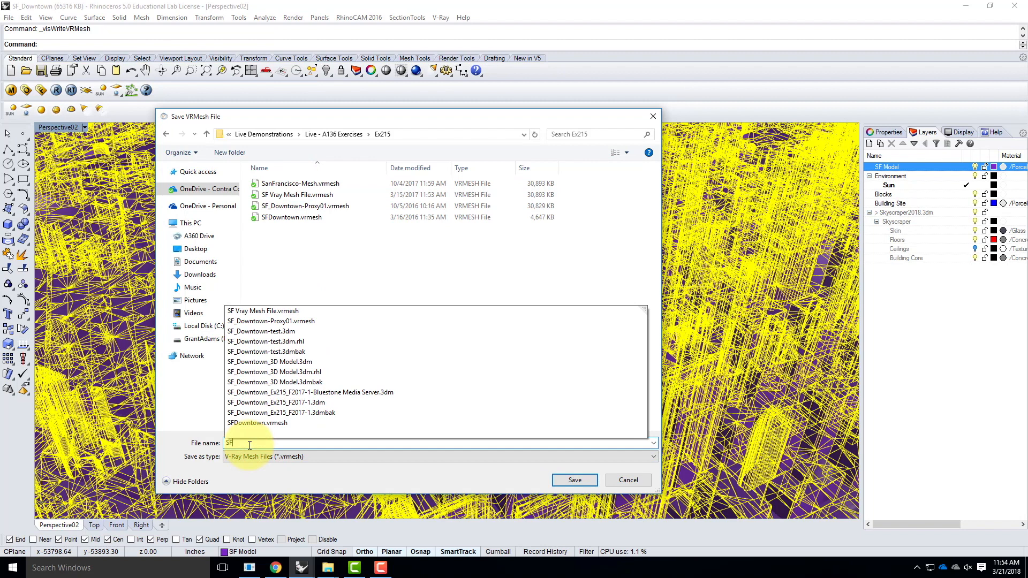
{"action": "type", "text": "City"}
{"action": "key", "text": "shift+BackSpace"}
{"action": "type", "text": "Modl"}
{"action": "key", "text": "BackSpace"}
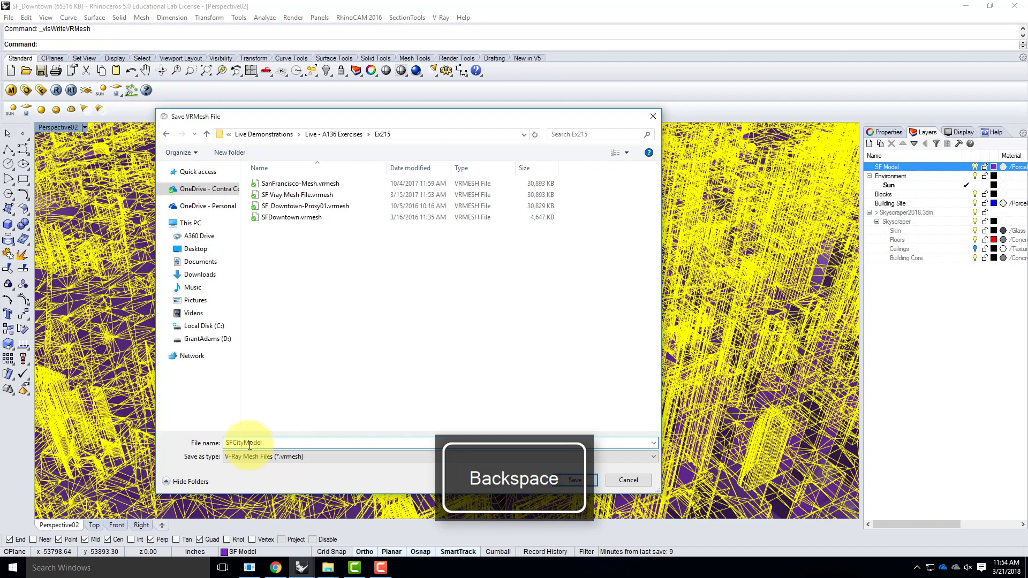
{"action": "type", "text": "-VRMesh"}
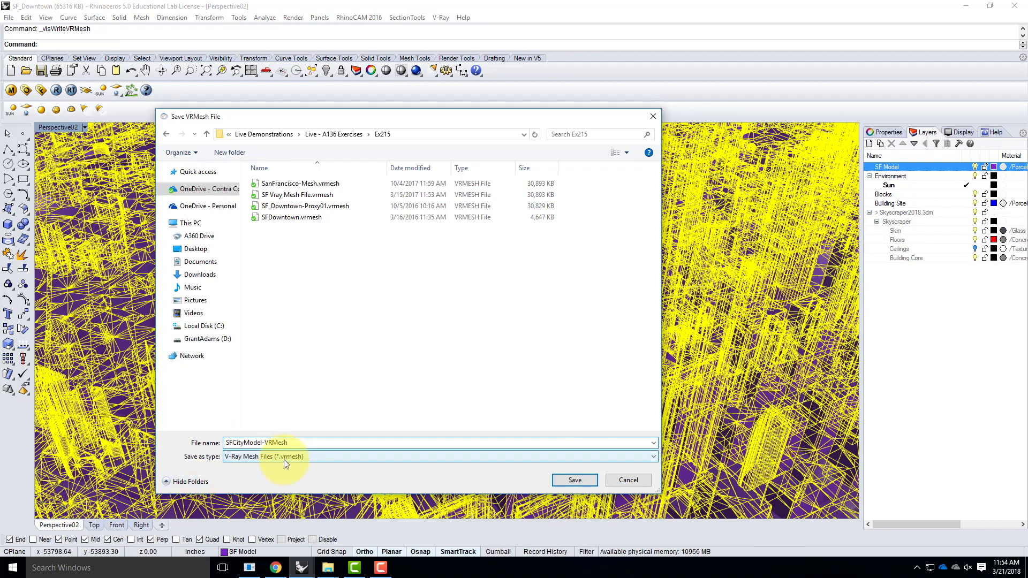
{"action": "left_click", "coordinate": [576, 480]}
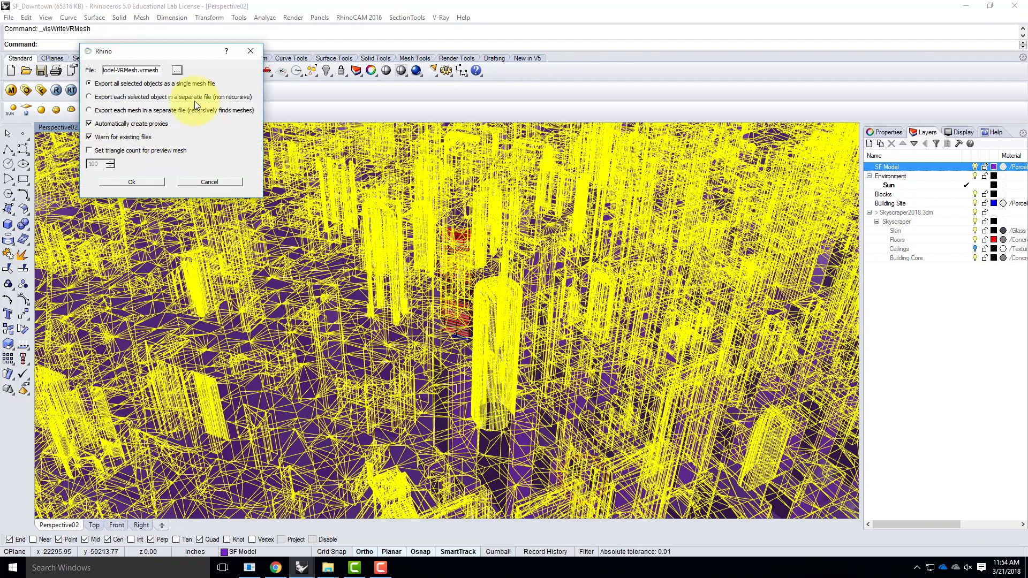
Export all selected objects as a single mesh file with proxies created automatically and a warning for existing files.
{"action": "left_click_drag", "start_coordinate": [150, 56], "coordinate": [402, 167]}
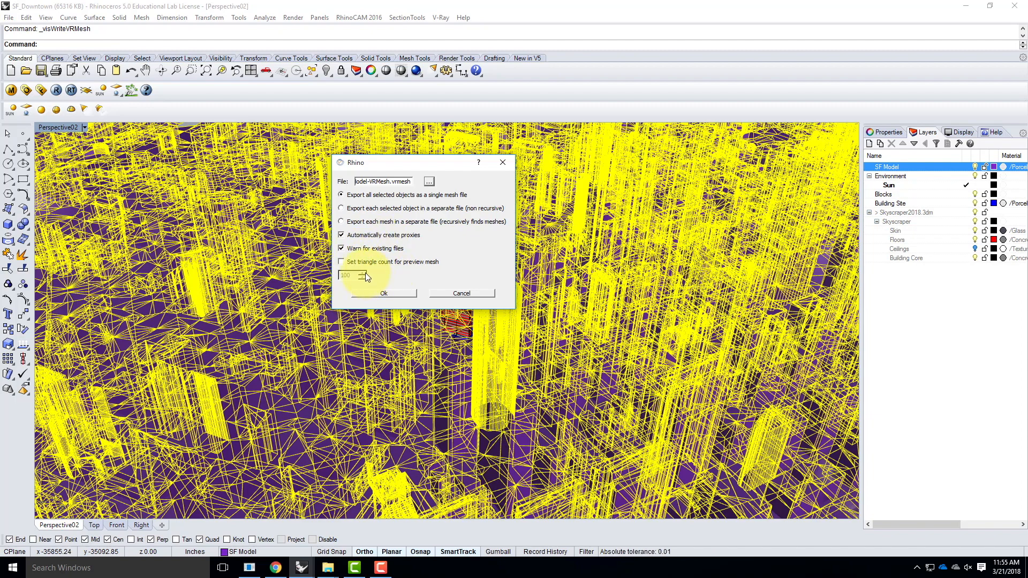
{"action": "left_click", "coordinate": [400, 292]}
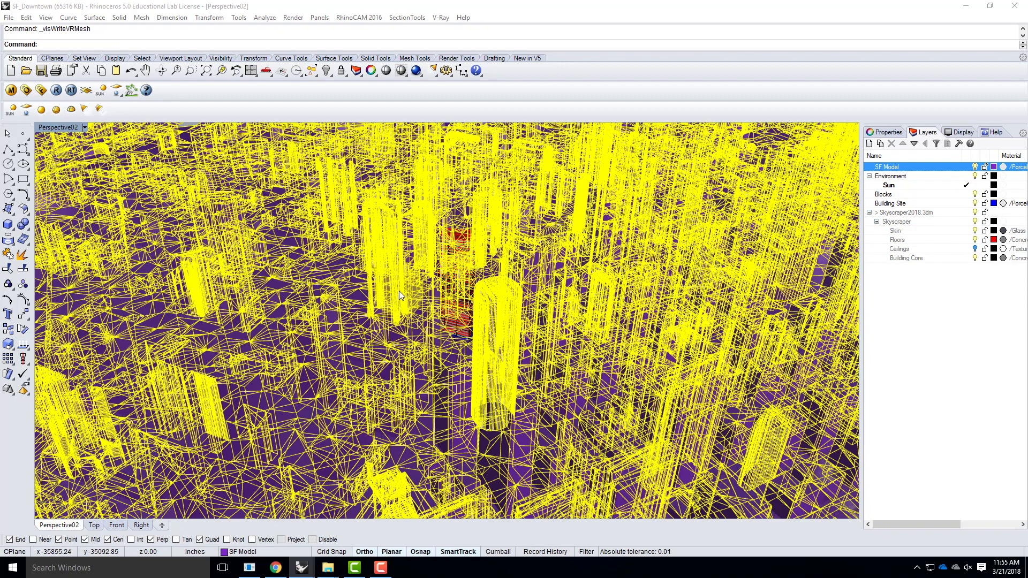
{"action": "left_click", "coordinate": [380, 567]}
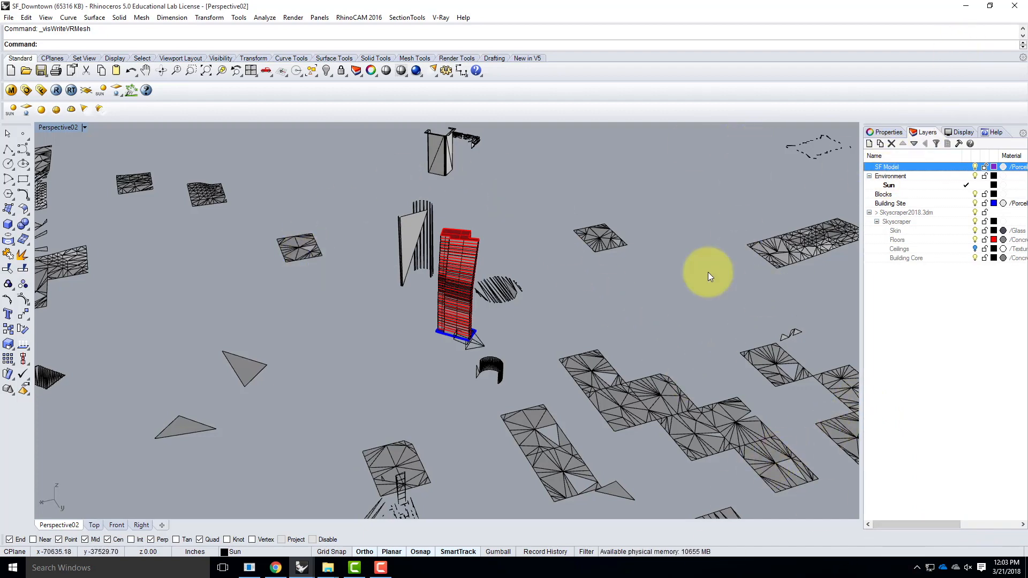
Select the city proxy mesh and examine its simplified preview around the skyscraper from several distances and angles.
{"action": "left_click", "coordinate": [597, 384]}
{"action": "scroll", "coordinate": [598, 383], "scroll_direction": "down", "scroll_amount": 8}
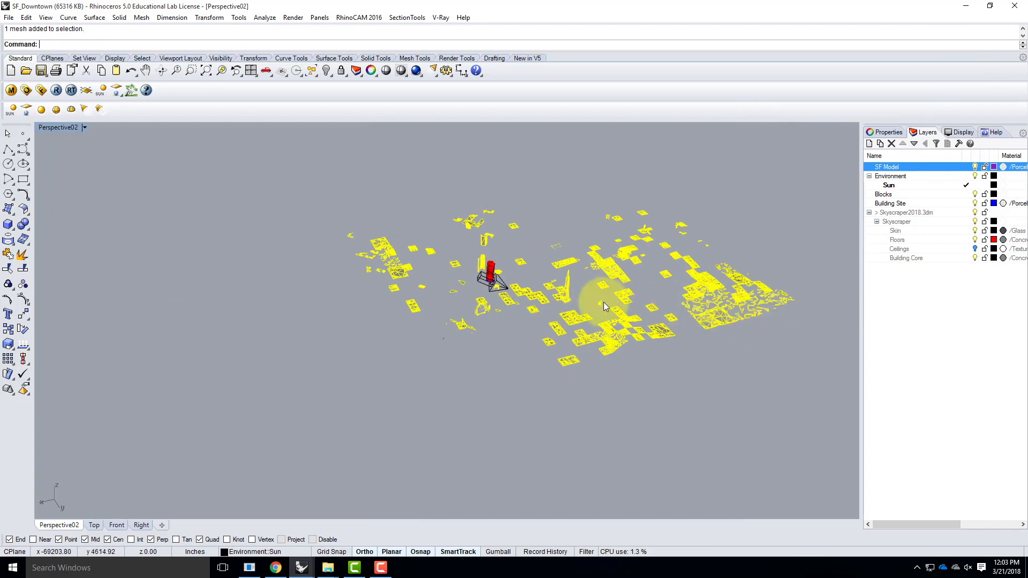
{"action": "scroll", "coordinate": [571, 297], "scroll_direction": "up", "scroll_amount": 6}
{"action": "left_click", "coordinate": [490, 255]}
{"action": "right_click_drag", "start_coordinate": [485, 265], "coordinate": [689, 204]}
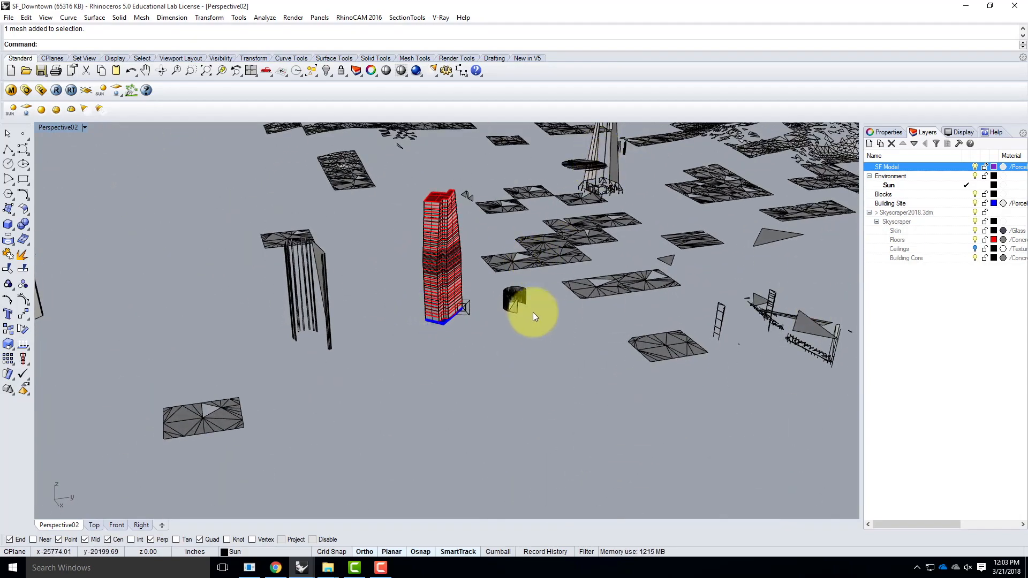
{"action": "scroll", "coordinate": [338, 324], "scroll_direction": "down", "scroll_amount": 8}
{"action": "right_click_drag", "start_coordinate": [470, 323], "coordinate": [532, 338]}
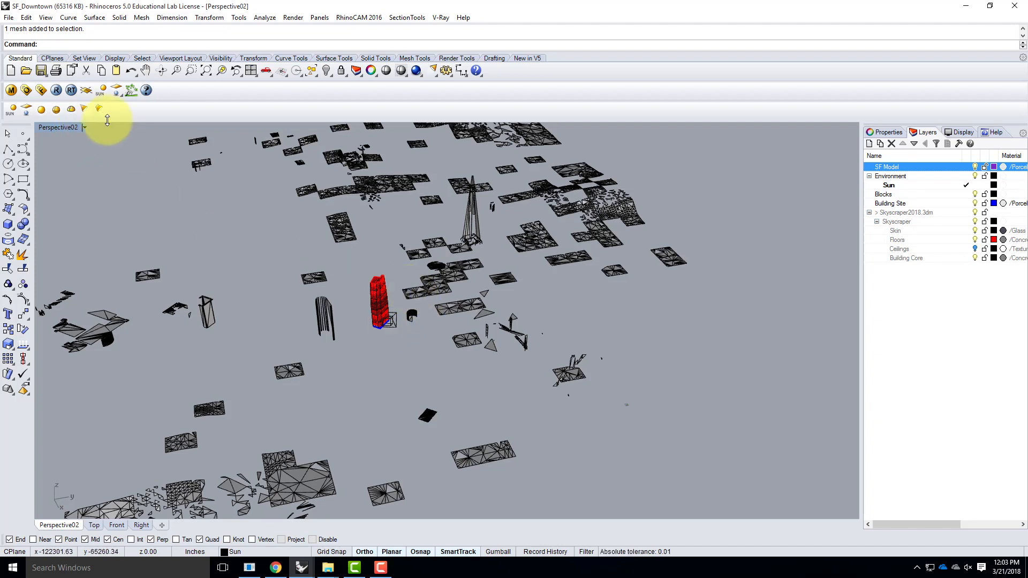
Restore the saved view Perspective02 and examine the skyscraper and surrounding city proxy preview from several distances and angles.
{"action": "left_click", "coordinate": [84, 127]}
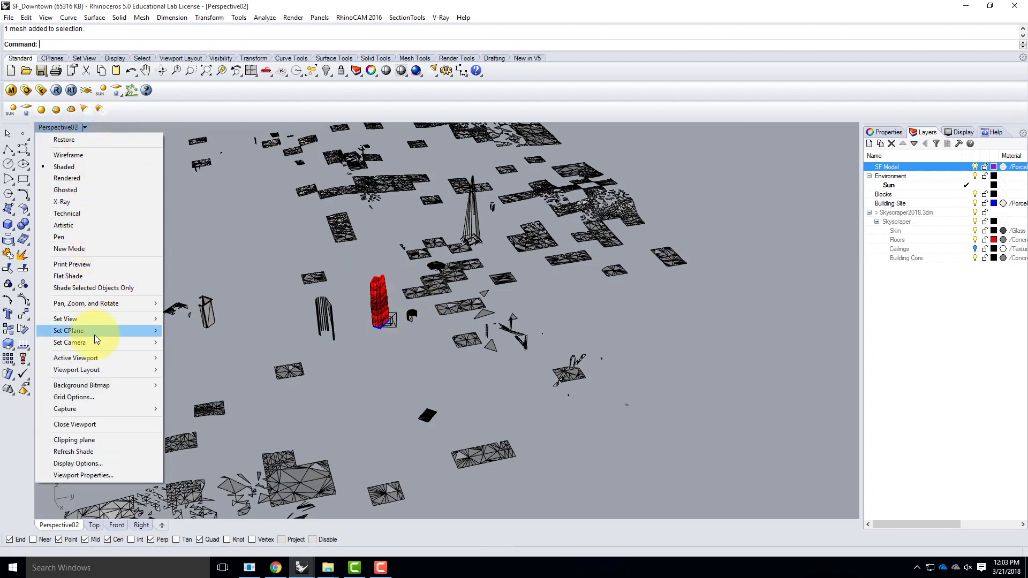
{"action": "mouse_move", "coordinate": [98, 319]}
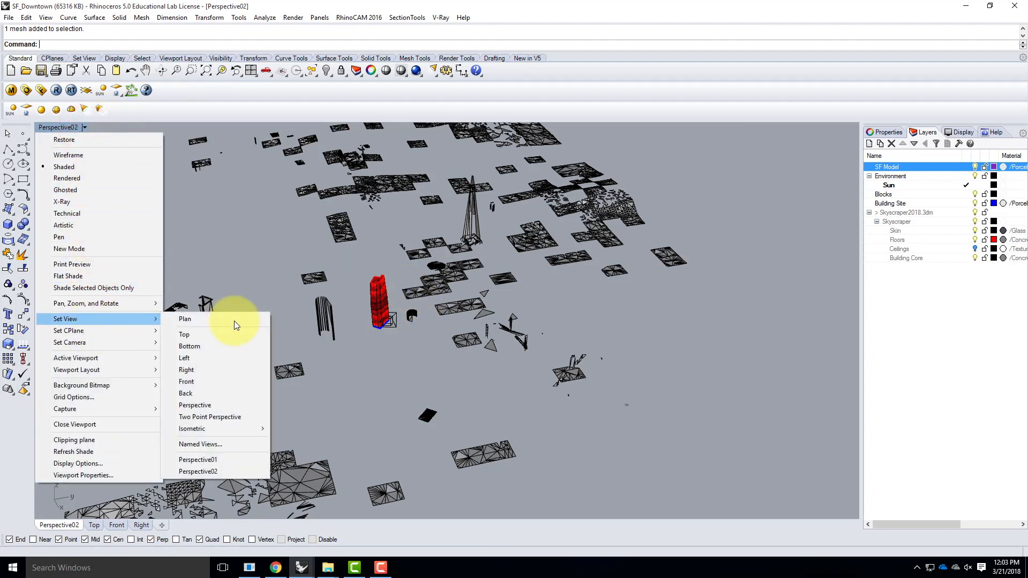
{"action": "left_click", "coordinate": [225, 472]}
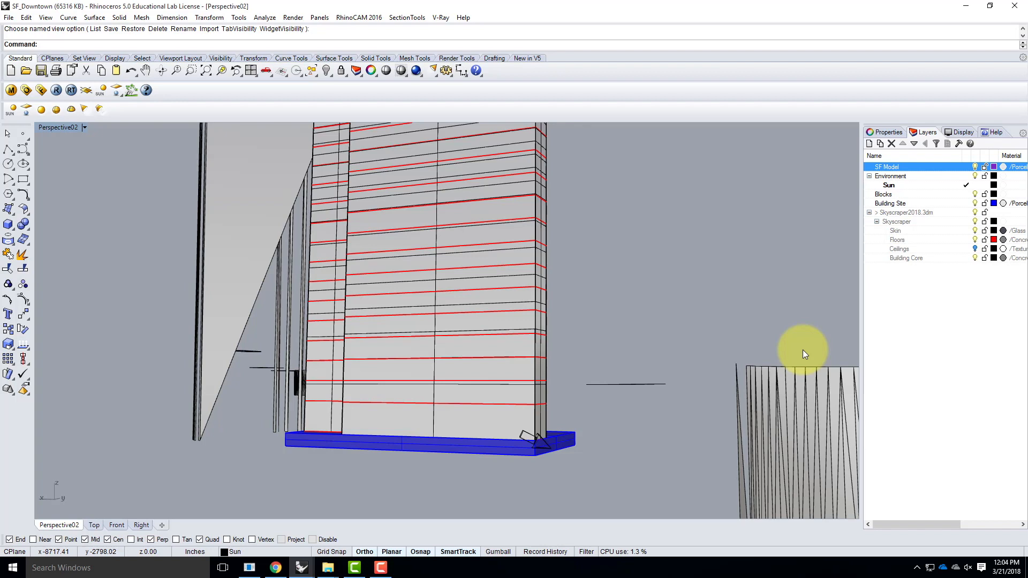
{"action": "scroll", "coordinate": [792, 342], "scroll_direction": "down", "scroll_amount": 5}
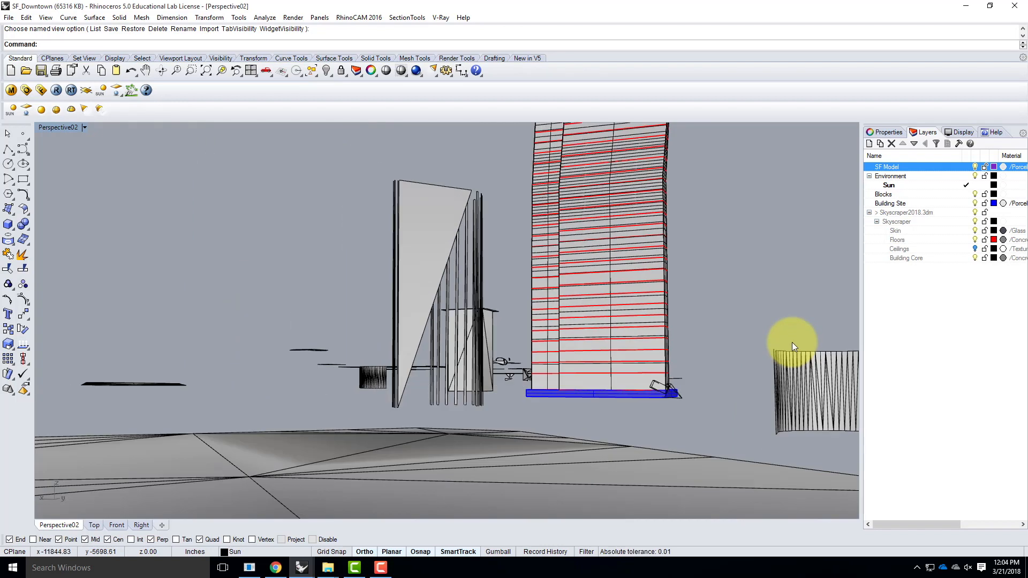
{"action": "left_click", "coordinate": [881, 258]}
{"action": "right_click", "coordinate": [867, 311]}
{"action": "right_click_drag", "start_coordinate": [546, 280], "coordinate": [505, 338]}
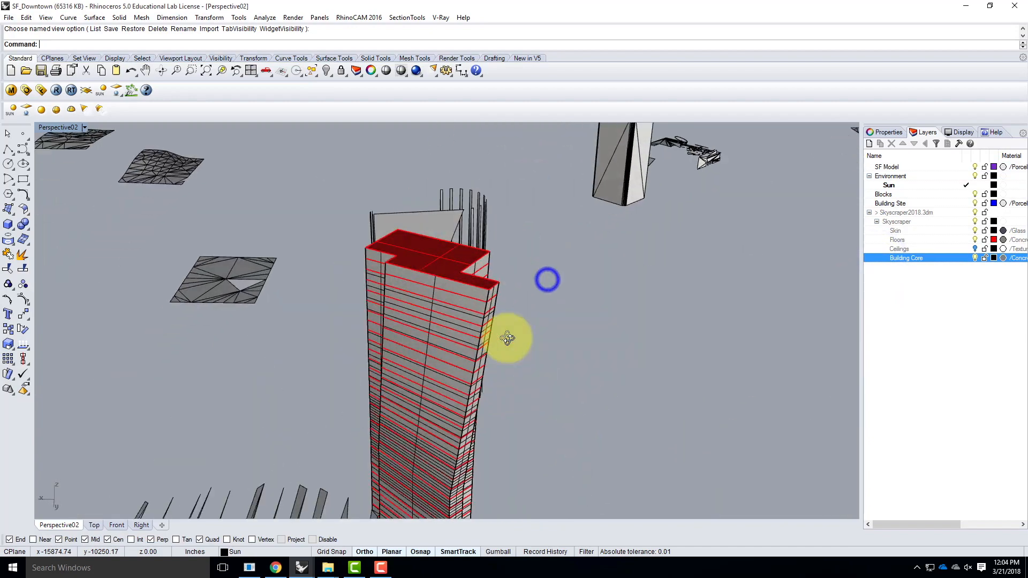
{"action": "scroll", "coordinate": [425, 290], "scroll_direction": "down", "scroll_amount": 3}
{"action": "right_click_drag", "start_coordinate": [562, 323], "coordinate": [438, 279]}
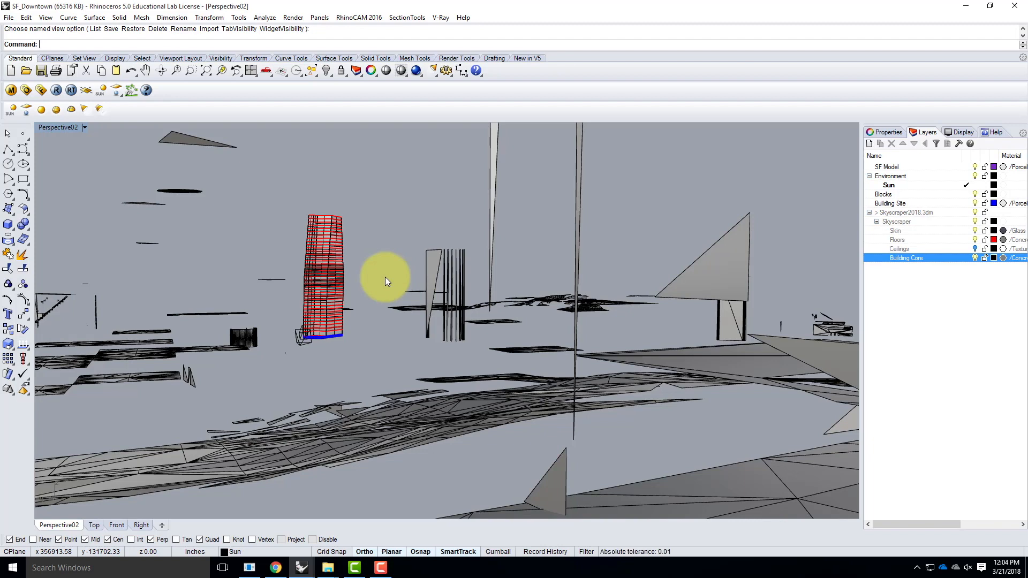
Restore the saved view Perspective01 in the perspective viewport.
{"action": "left_click", "coordinate": [84, 127]}
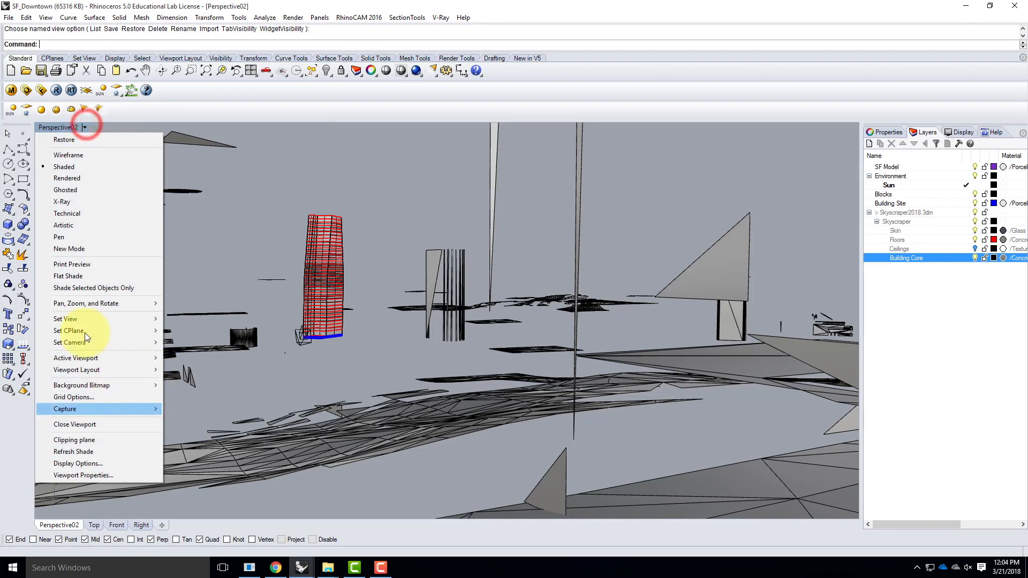
{"action": "mouse_move", "coordinate": [113, 322]}
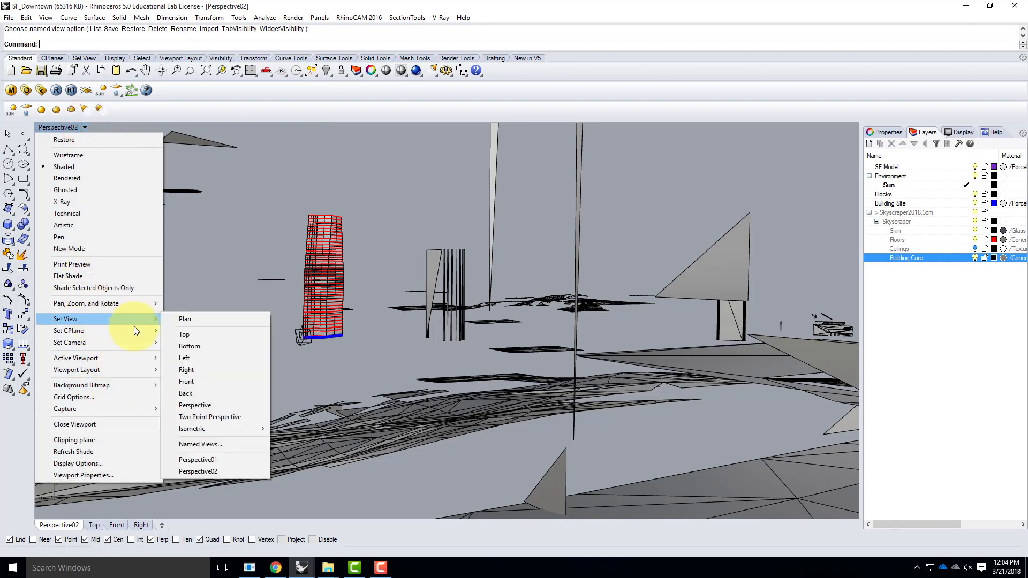
{"action": "left_click", "coordinate": [223, 460]}
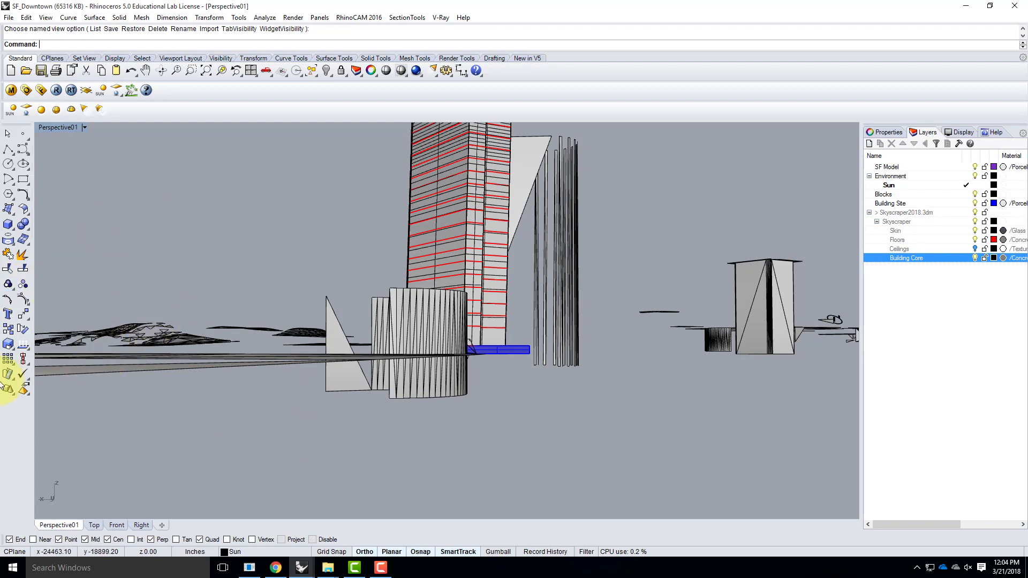
{"action": "left_click", "coordinate": [380, 568]}
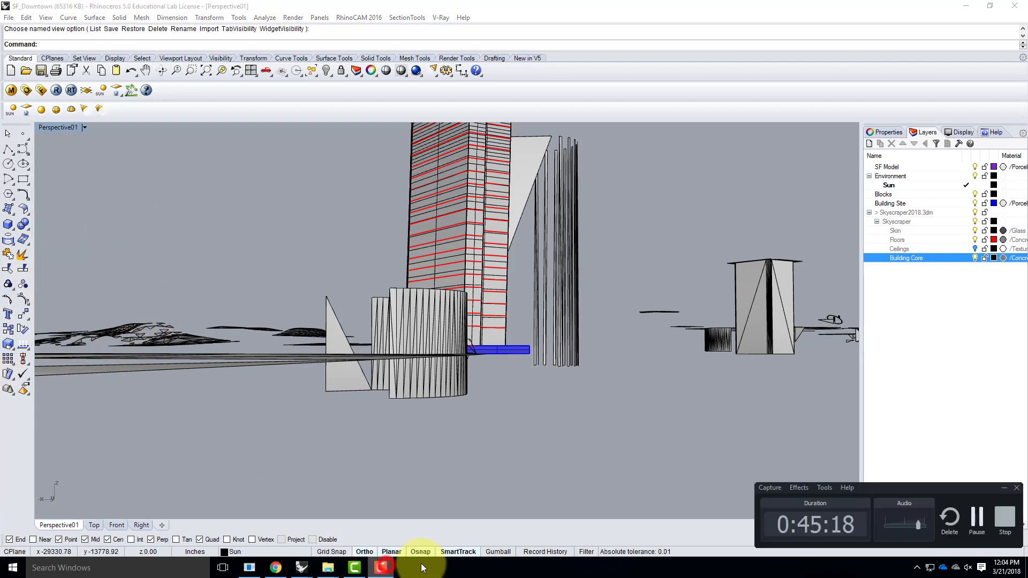